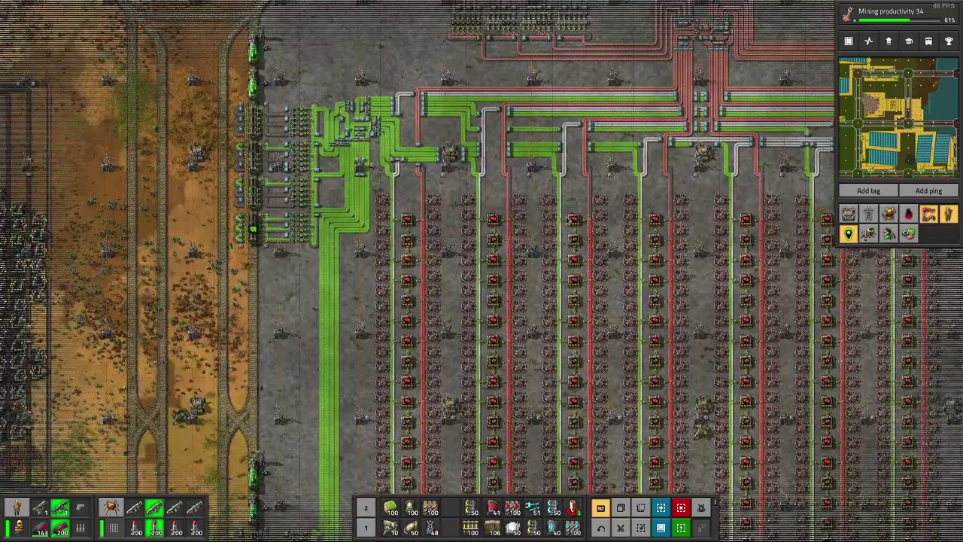
# - From linuxmint.com, open the Installation Guide's 'Choose the right edition' page
pyautogui.scroll(-3, 557, 156)
pyautogui.moveTo(557, 156); pyautogui.dragTo(503, 303)
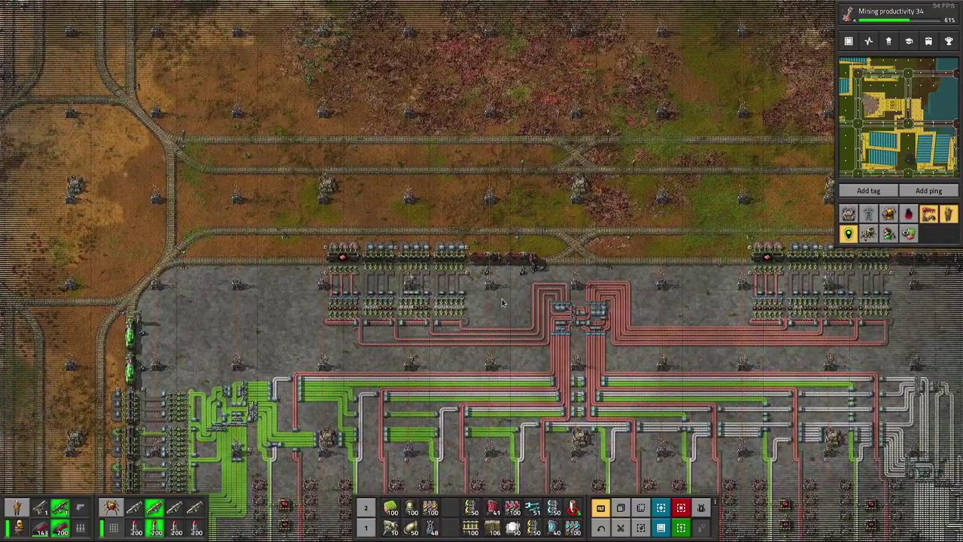
pyautogui.scroll(2, 502, 303)
pyautogui.scroll(5, 502, 304)
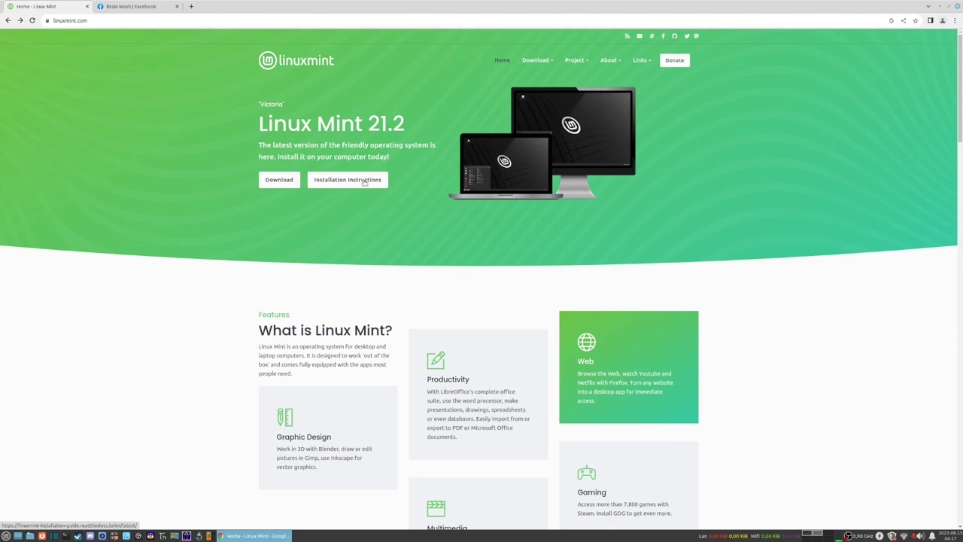
pyautogui.click(364, 182)
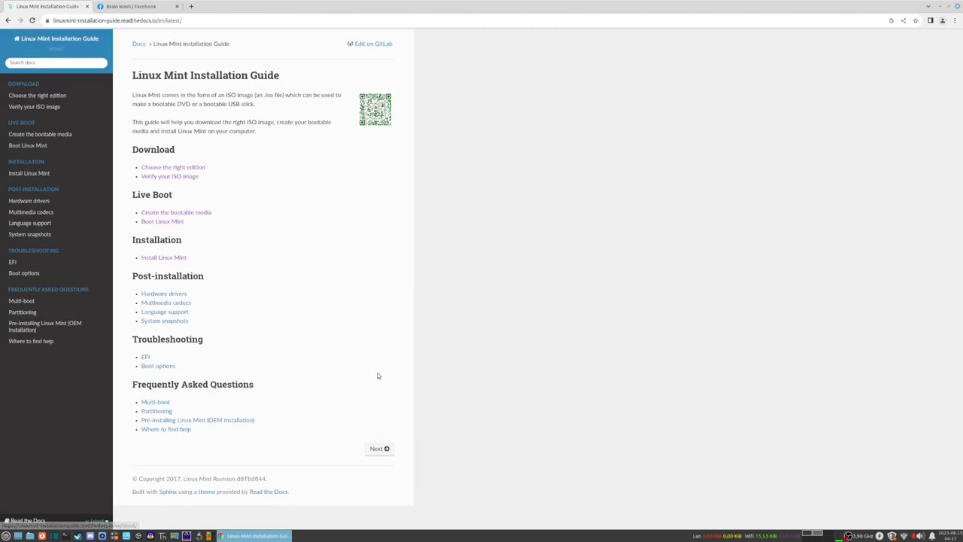
pyautogui.click(201, 167)
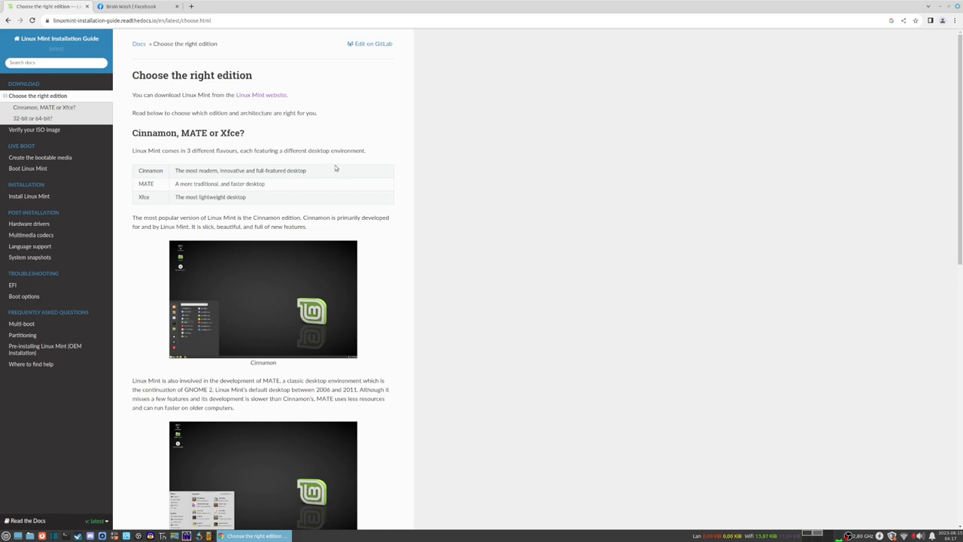
# - Highlight the Xfce row of the flavours table and read down to the Xfce screenshot
pyautogui.scroll(-1, 335, 169)
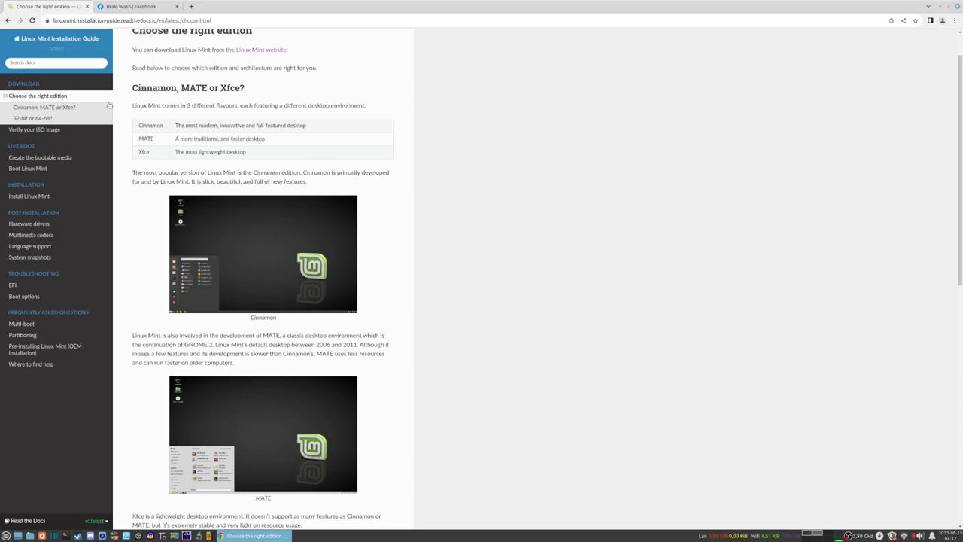
pyautogui.moveTo(262, 121); pyautogui.dragTo(133, 154)
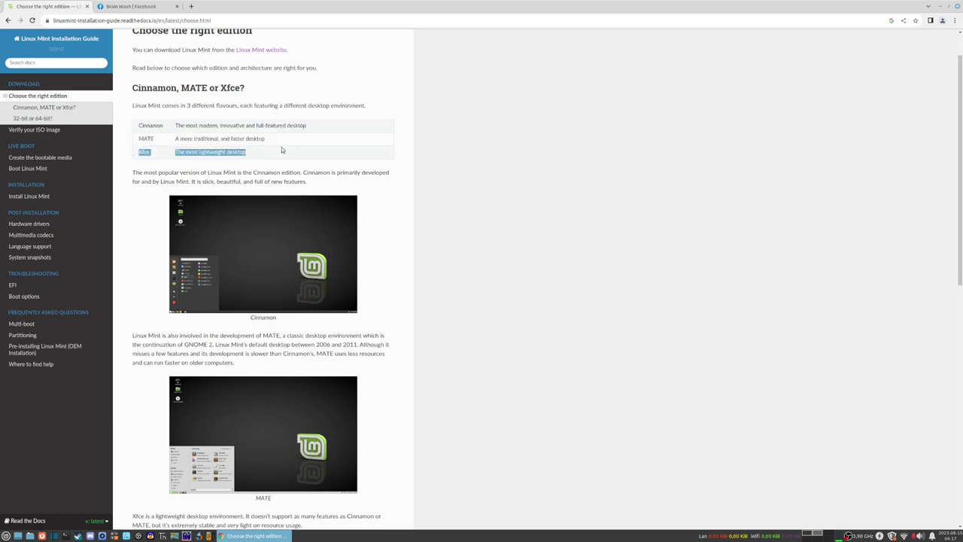
pyautogui.scroll(-5, 281, 151)
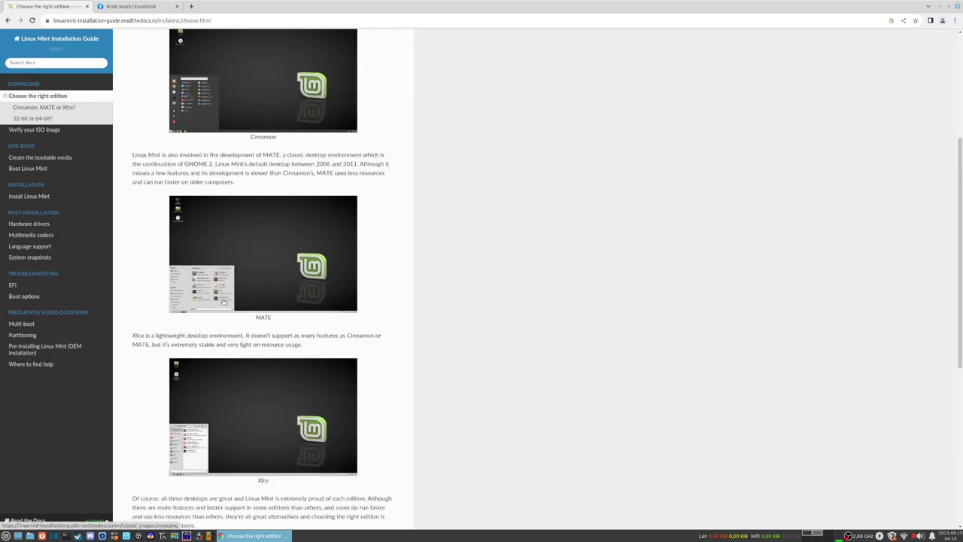
pyautogui.scroll(-1, 381, 345)
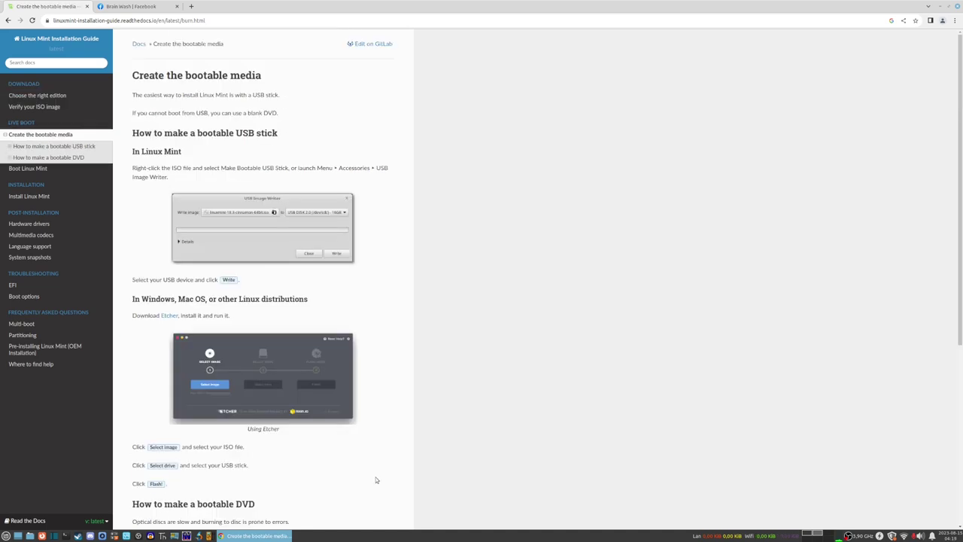
# - Read through the 'Create the bootable media' page on USB stick and DVD creation
pyautogui.scroll(-3, 377, 480)
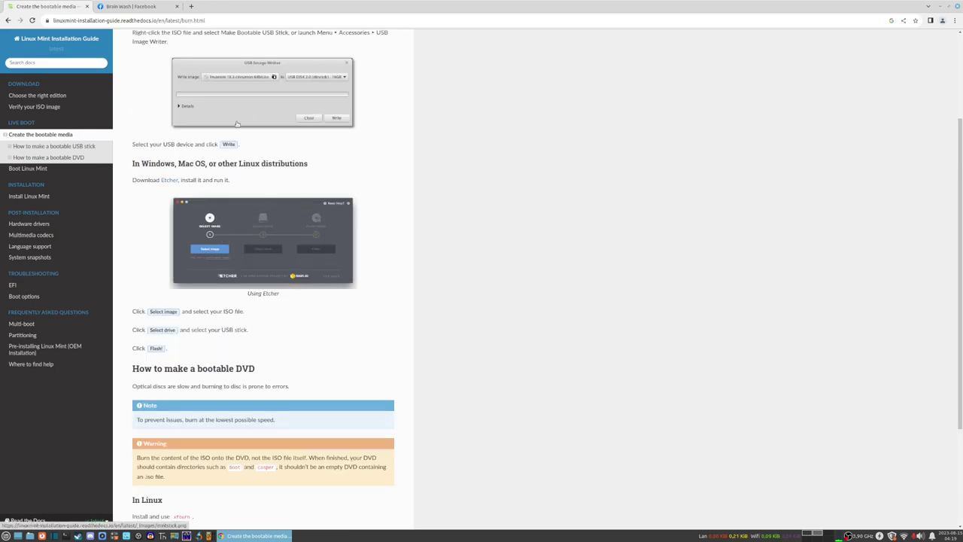
pyautogui.scroll(3, 237, 124)
pyautogui.scroll(-4, 264, 155)
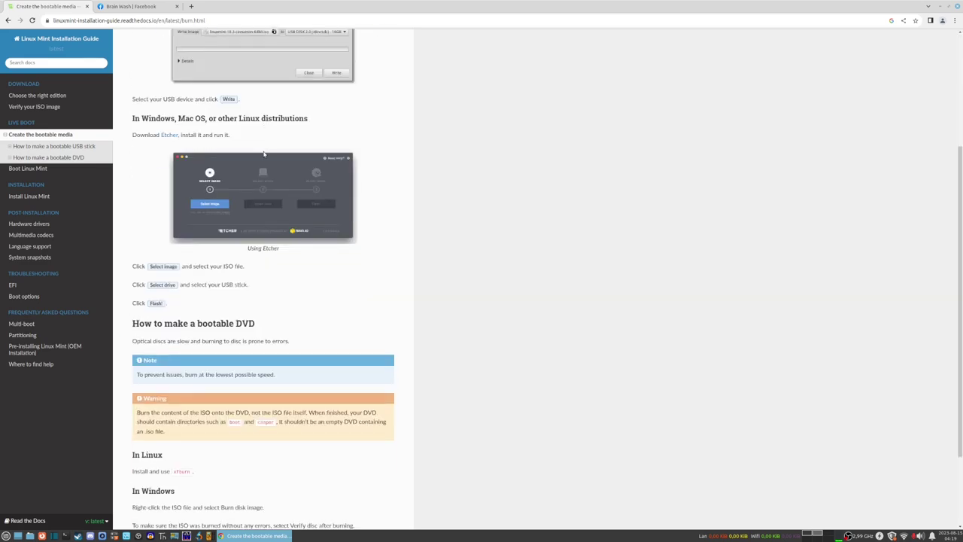
pyautogui.scroll(4, 263, 154)
pyautogui.scroll(-4, 275, 161)
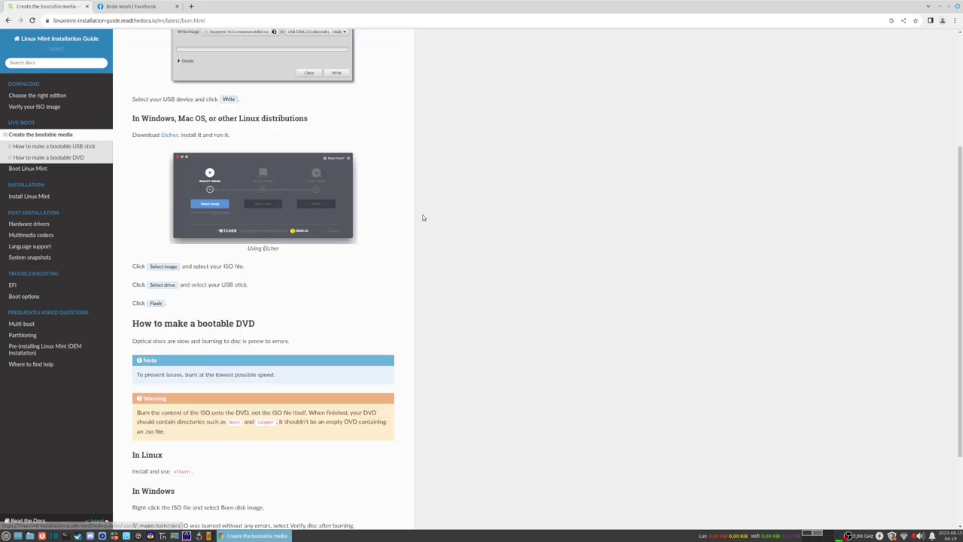
# - Return to linuxmint.com/download.php listing the Cinnamon, MATE and Xfce editions
pyautogui.hotkey('alt', 'Left')
pyautogui.scroll(2, 411, 292)
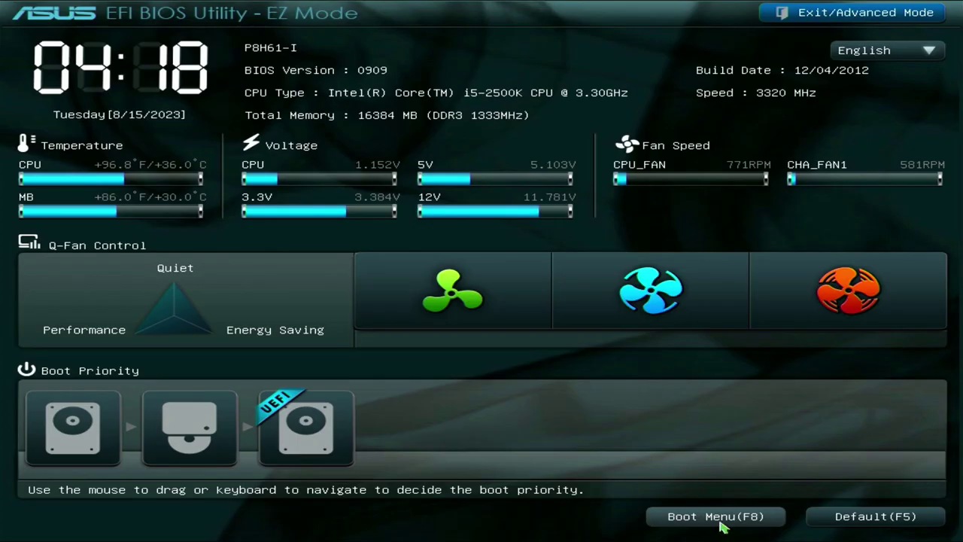
pyautogui.click(719, 519)
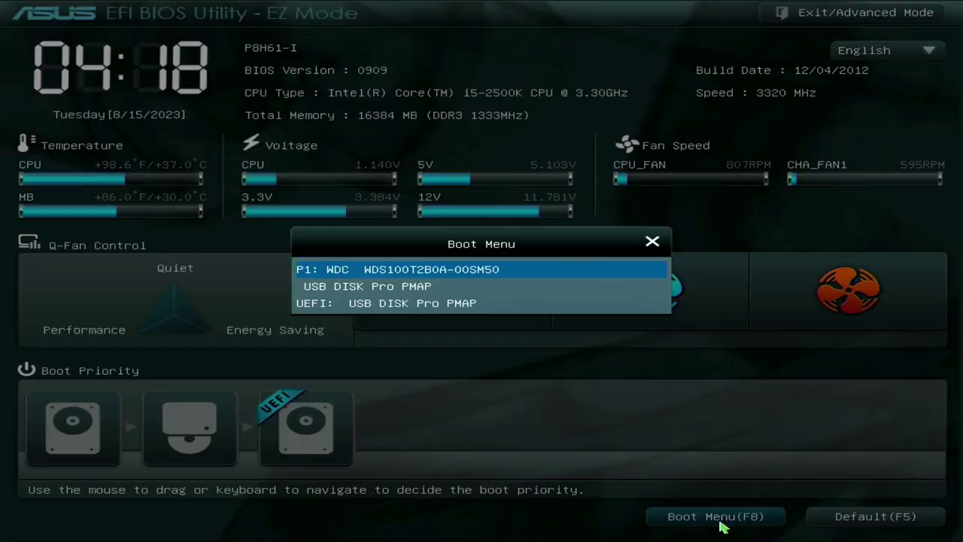
# - Boot 'UEFI: USB DISK Pro PMAP' and start Linux Mint 21.2 Xfce 64-bit from GRUB
pyautogui.click(454, 303)
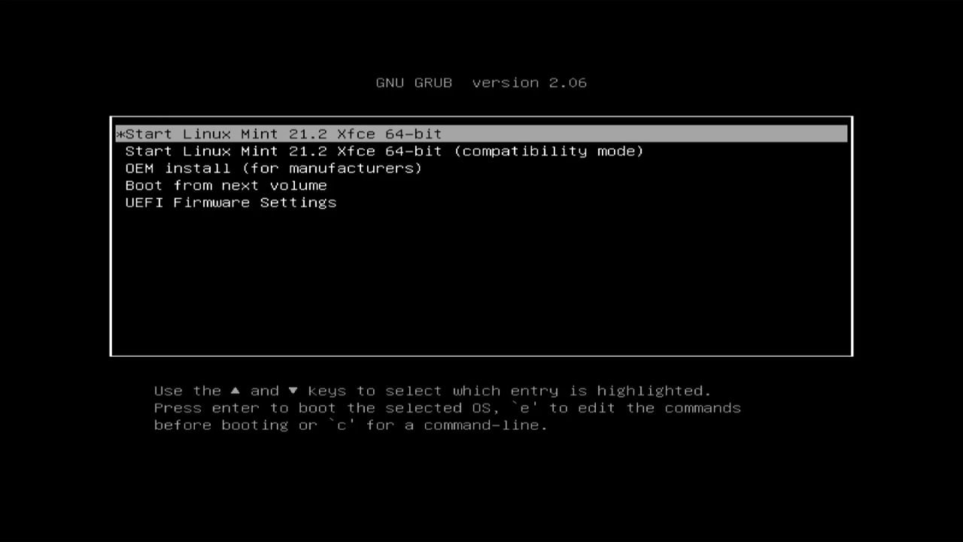
pyautogui.press('Return')
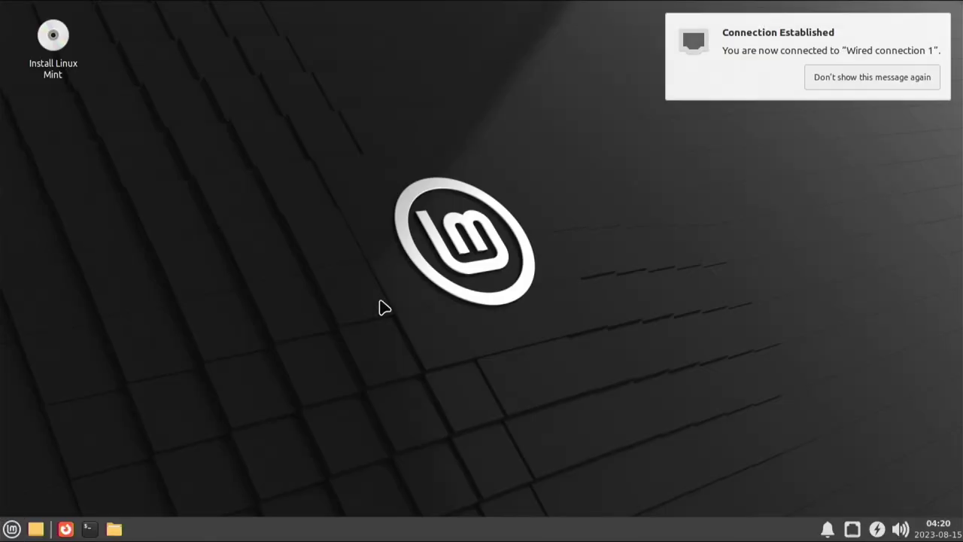
# - Permanently dismiss the wired-connection notice and browse the Whisker menu's application categories
pyautogui.click(870, 89)
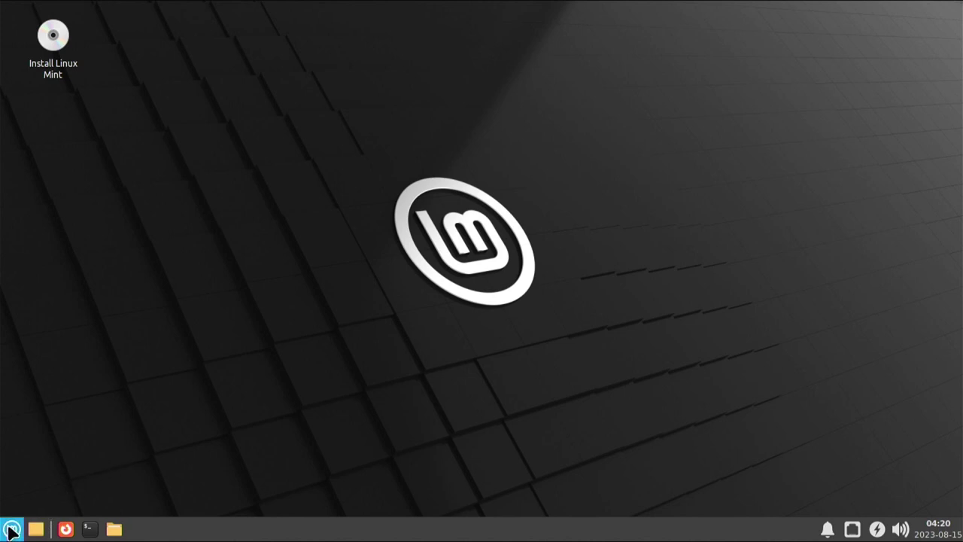
pyautogui.click(11, 531)
pyautogui.click(30, 246)
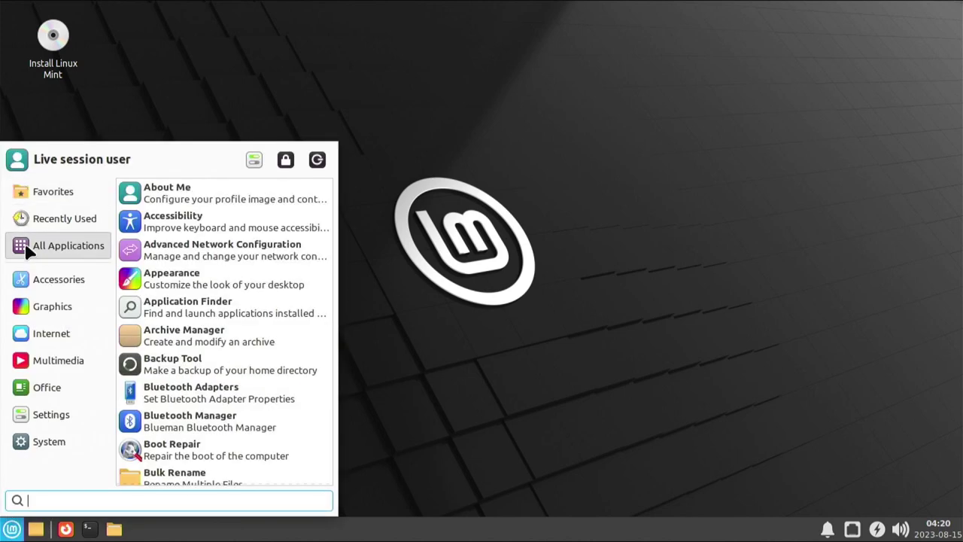
pyautogui.click(43, 193)
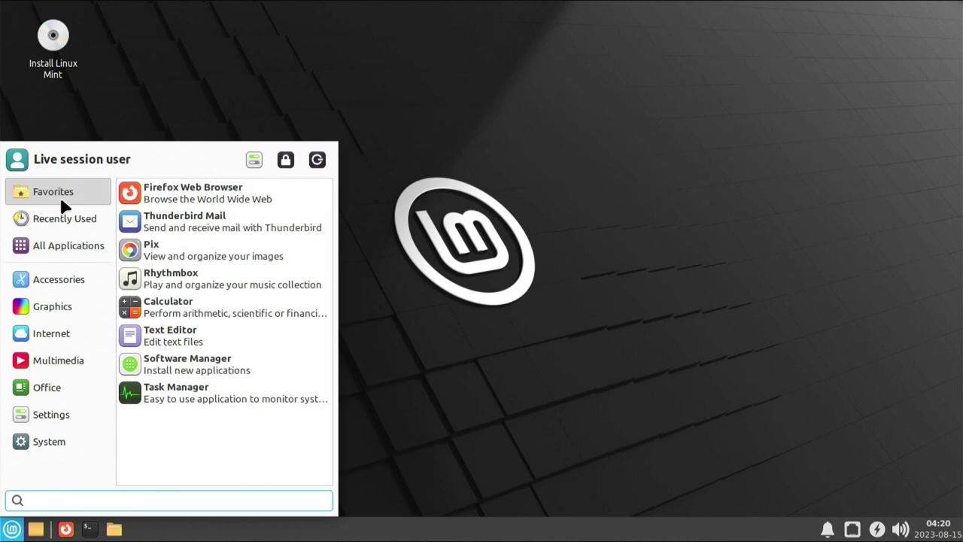
pyautogui.click(53, 360)
pyautogui.click(43, 331)
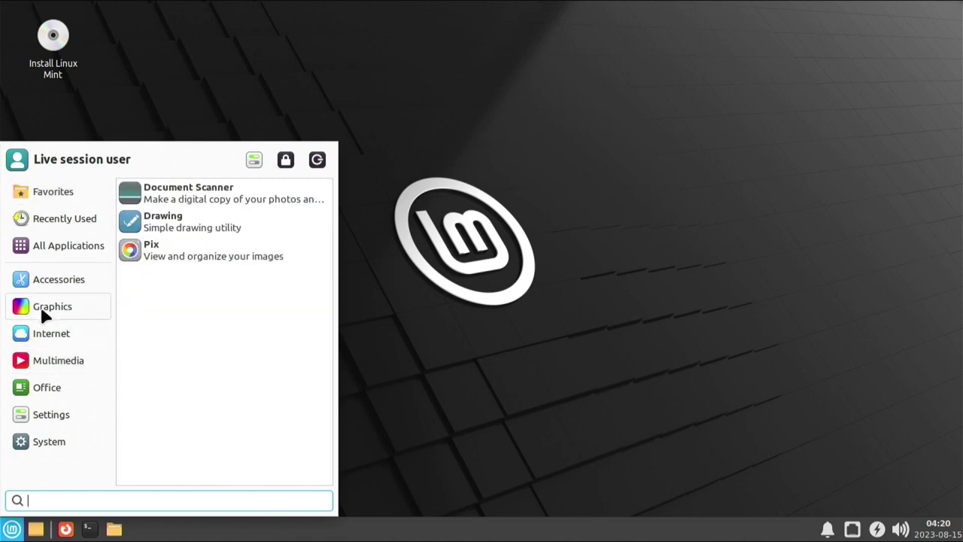
# - Search the application menu for 'gpart' to find GParted
pyautogui.write('g')
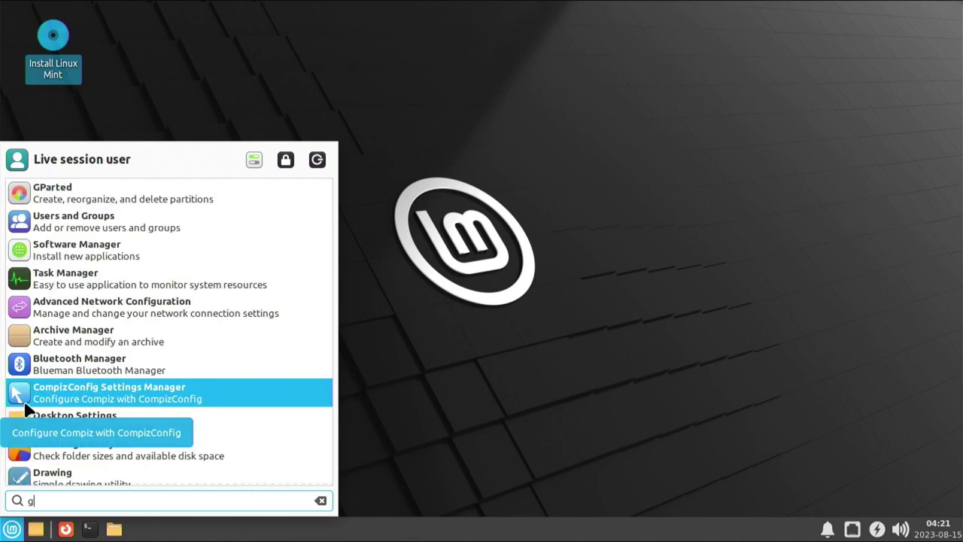
pyautogui.press('BackSpace')
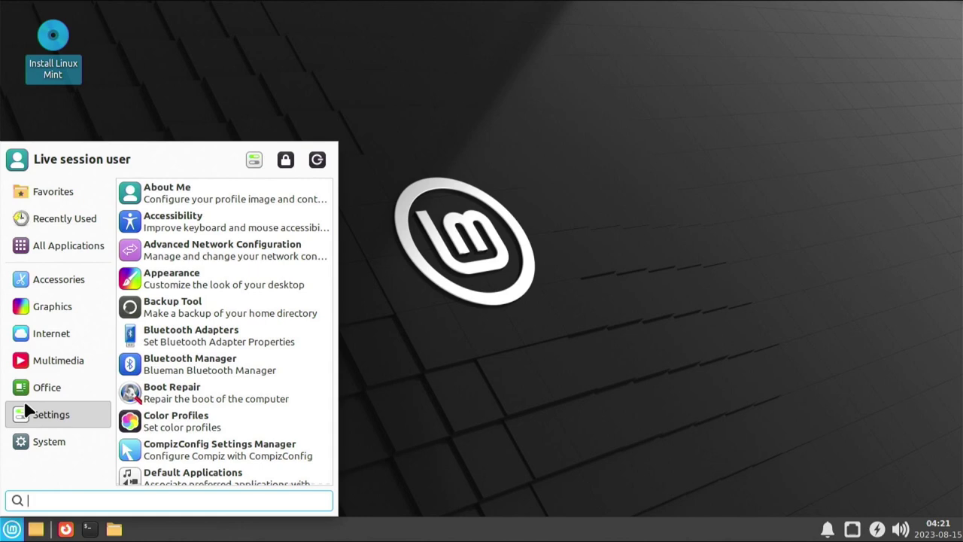
pyautogui.write('gpard')
pyautogui.press('BackSpace')
pyautogui.press('BackSpace')
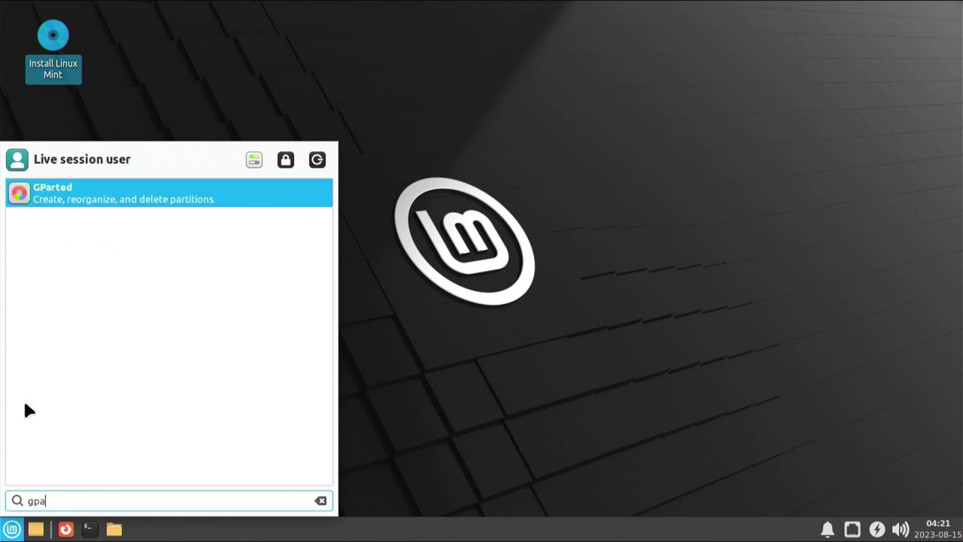
pyautogui.write('rt')
# - Launch GParted, centre its window and select the 931.51 GiB ext4 partition /dev/sda1
pyautogui.click(58, 200)
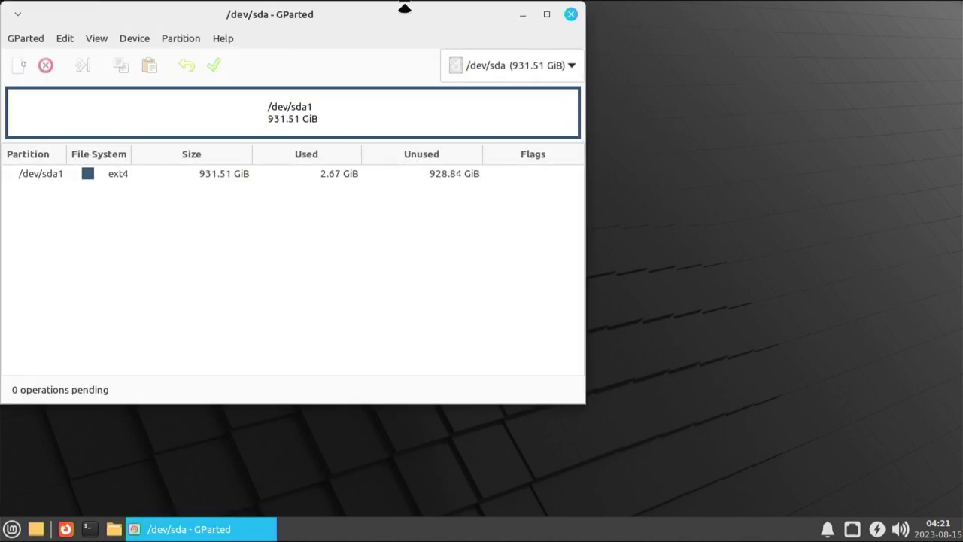
pyautogui.moveTo(405, 11); pyautogui.dragTo(703, 97)
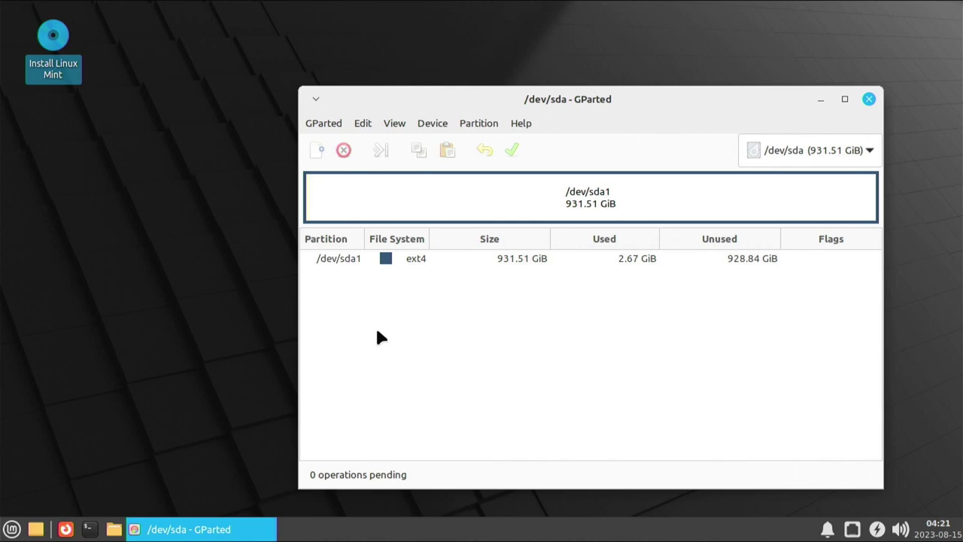
pyautogui.click(475, 258)
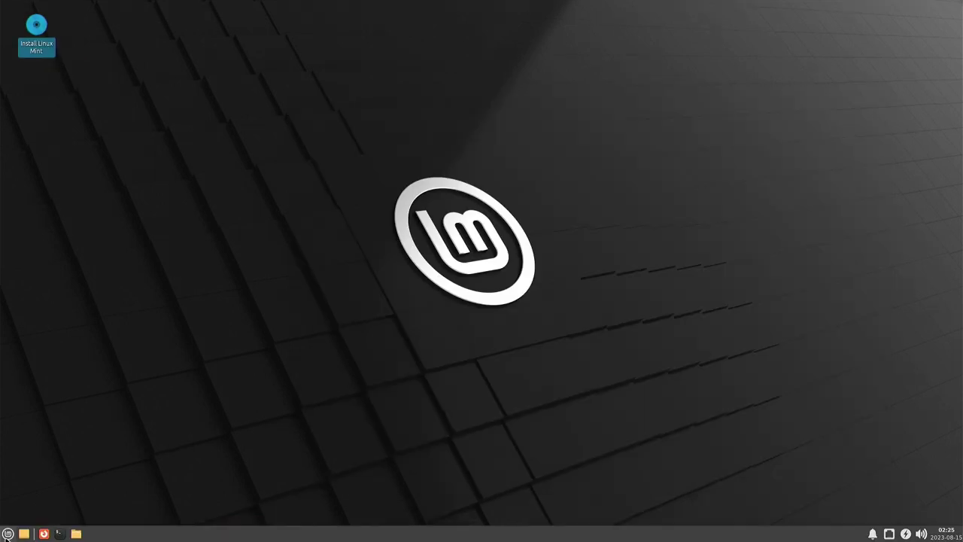
pyautogui.click(8, 534)
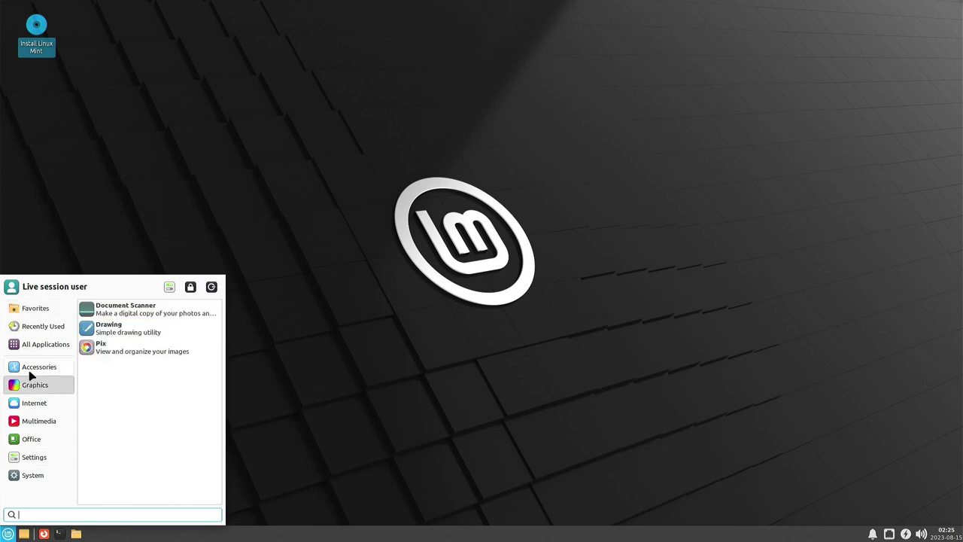
# - Close the application menu and launch the 'Install Linux Mint' desktop icon
pyautogui.moveTo(32, 374)
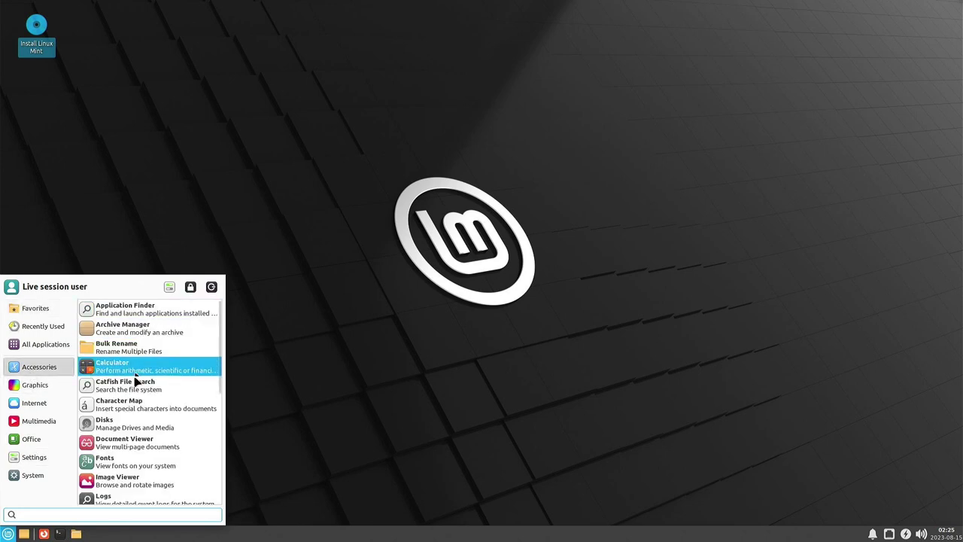
pyautogui.click(159, 244)
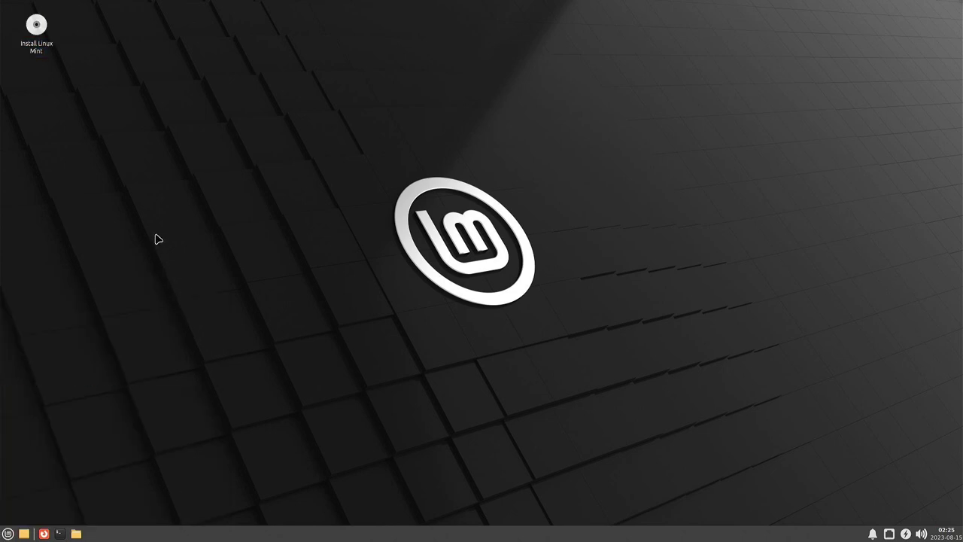
pyautogui.doubleClick(43, 25)
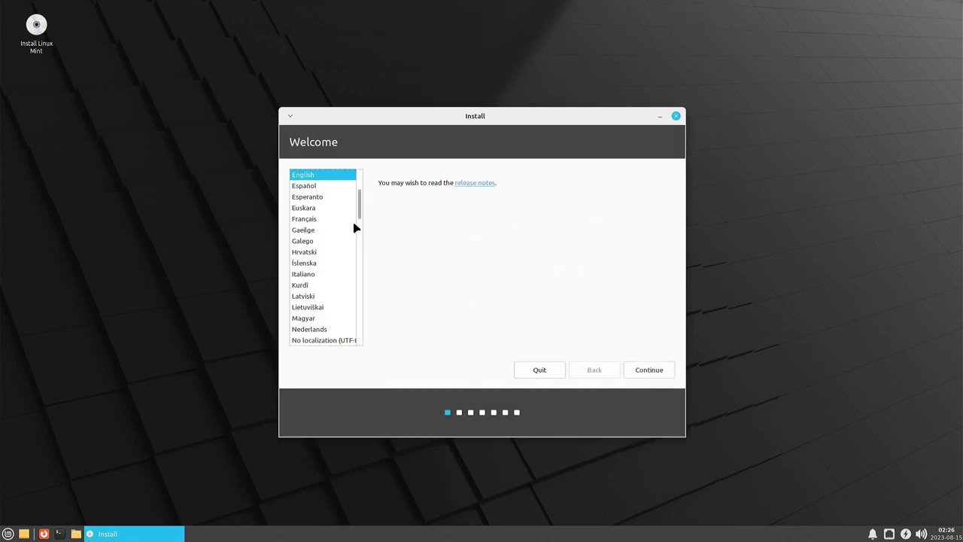
# - Keep English, enable 'Install multimedia codecs', and continue to the Installation type step
pyautogui.click(646, 371)
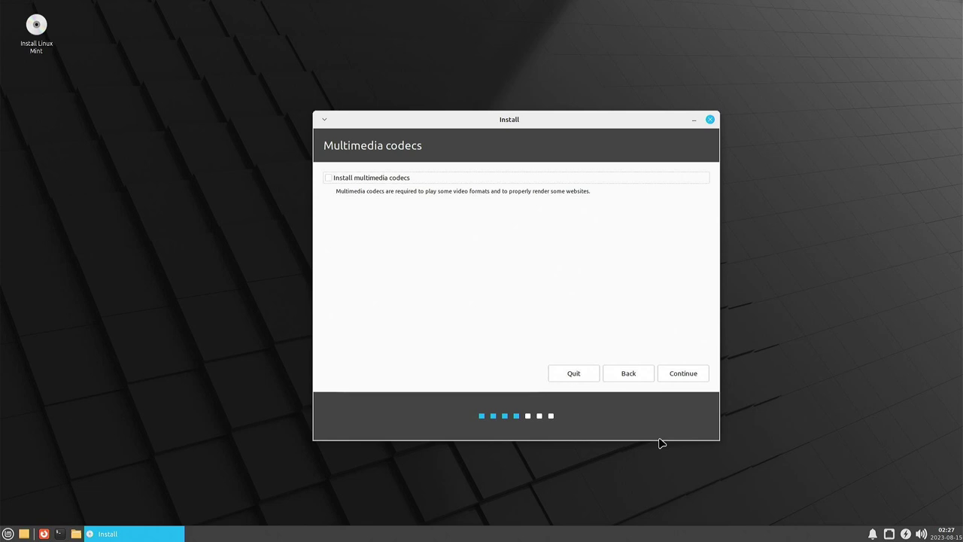
pyautogui.click(328, 178)
pyautogui.click(687, 374)
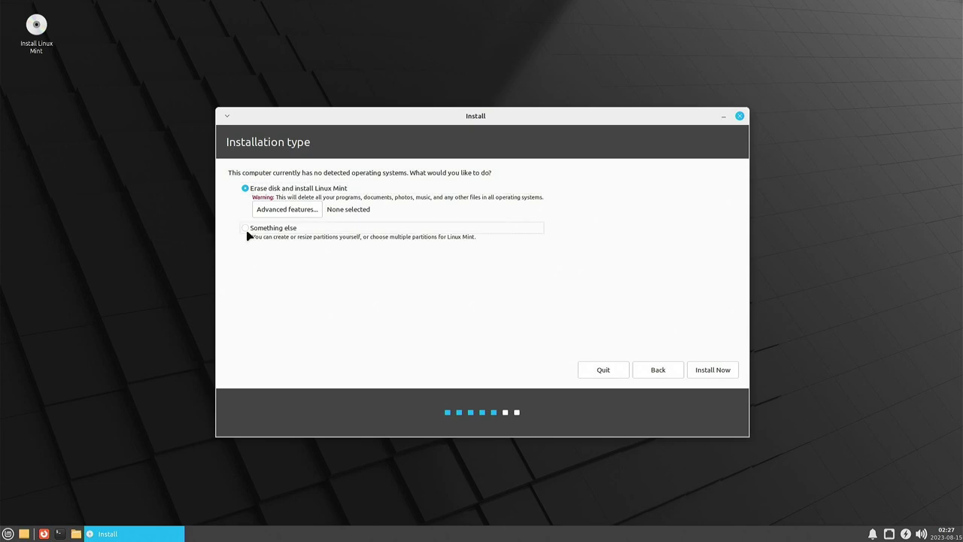
# - Choose 'Something else' for manual partitioning and review the /dev/sda partition table
pyautogui.click(247, 233)
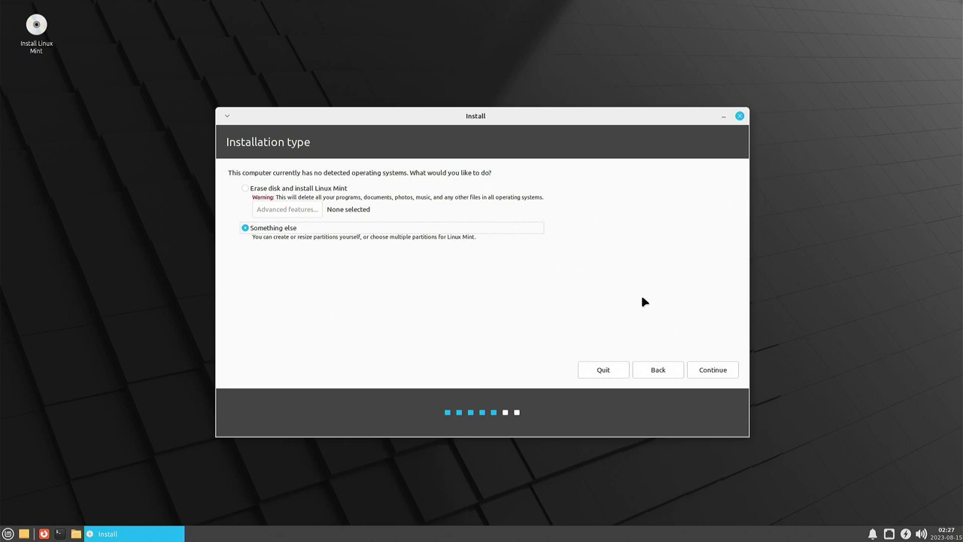
pyautogui.click(722, 368)
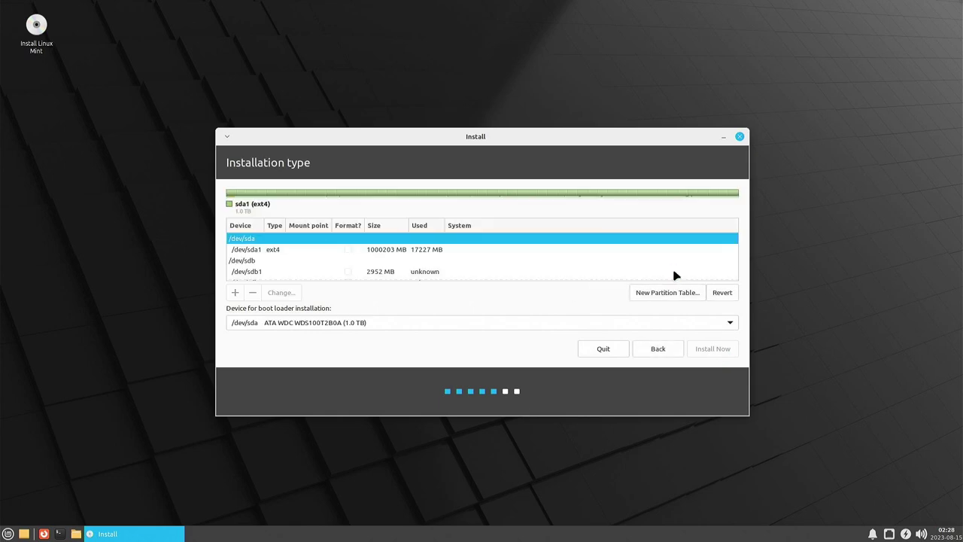
pyautogui.scroll(-1, 624, 268)
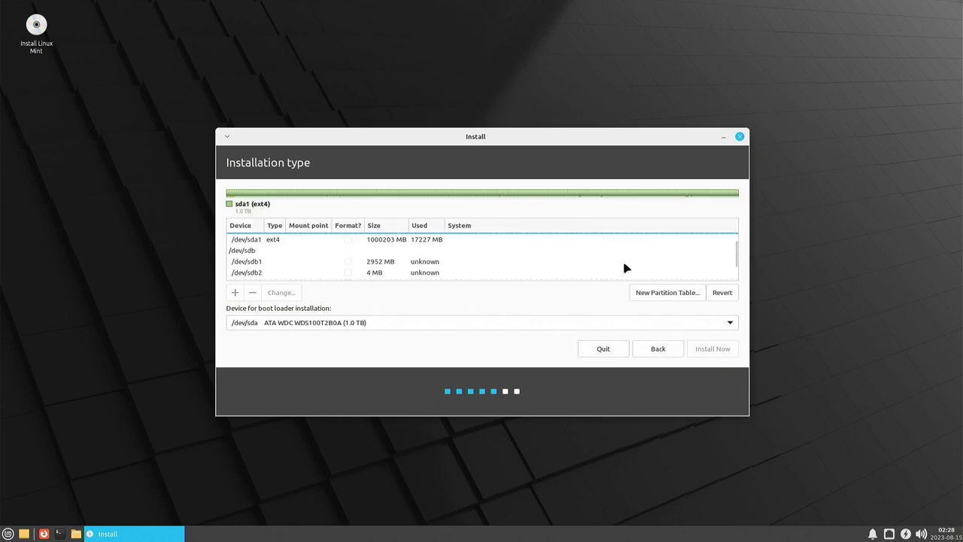
pyautogui.scroll(-2, 625, 268)
pyautogui.scroll(1, 625, 268)
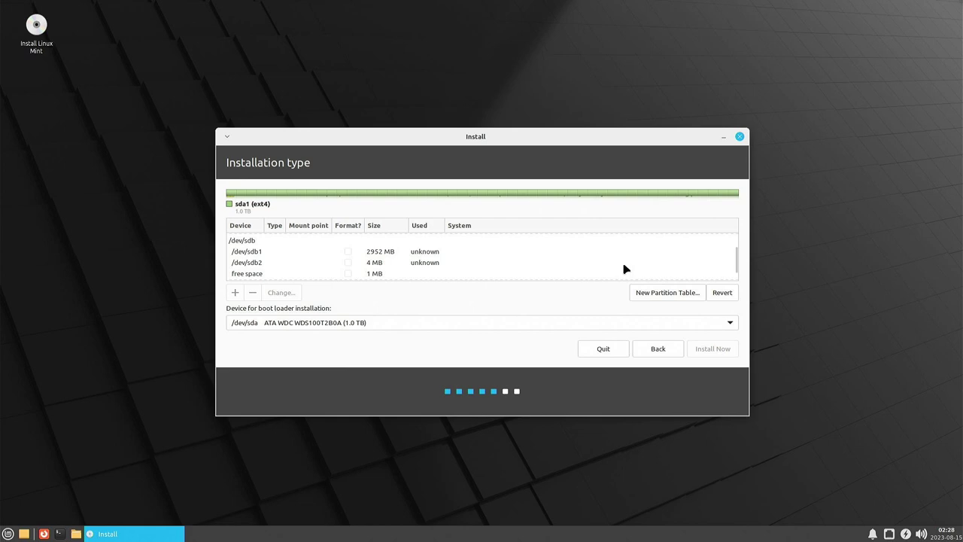
pyautogui.scroll(2, 624, 268)
pyautogui.scroll(-1, 624, 268)
pyautogui.scroll(-2, 624, 268)
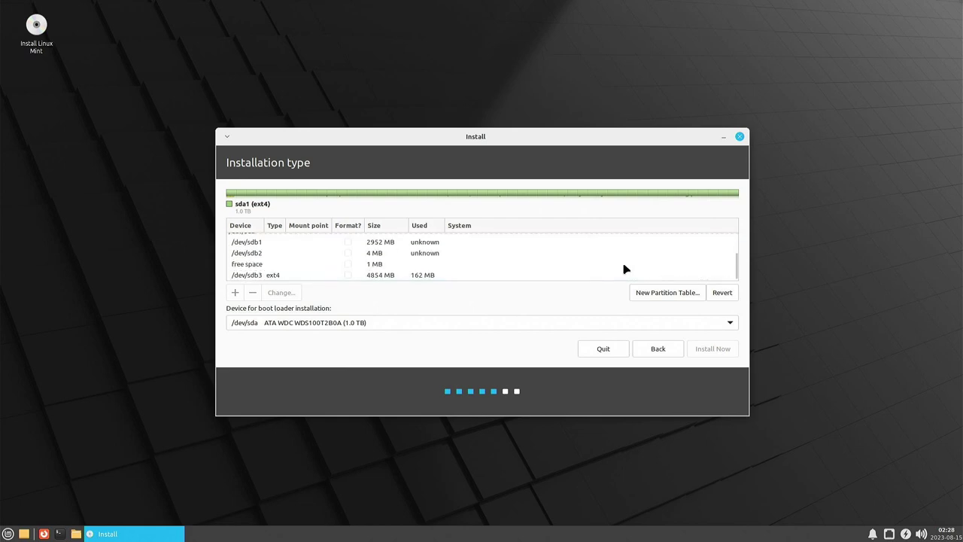
pyautogui.scroll(3, 624, 268)
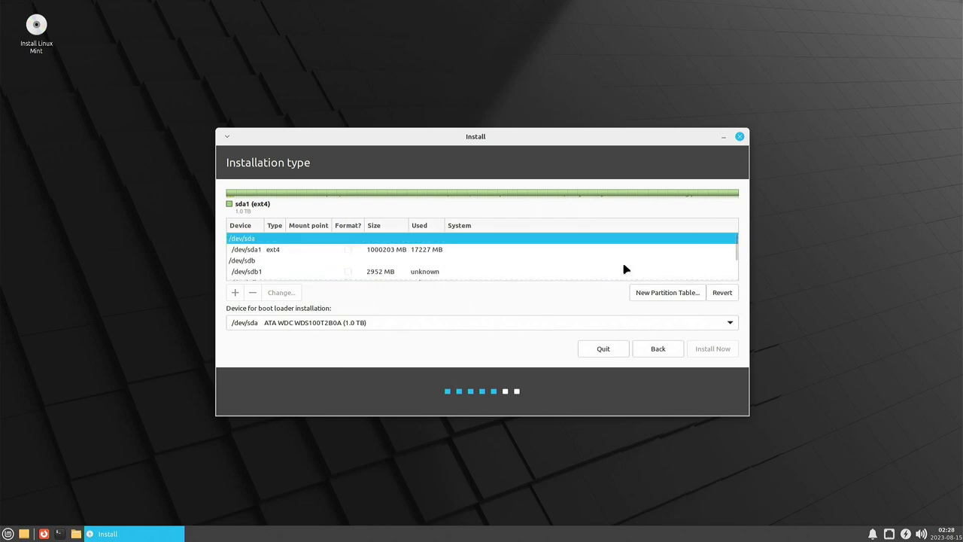
# - Delete the old ext4 /dev/sda1 partition, leaving 1000204 MB free space selected
pyautogui.click(271, 249)
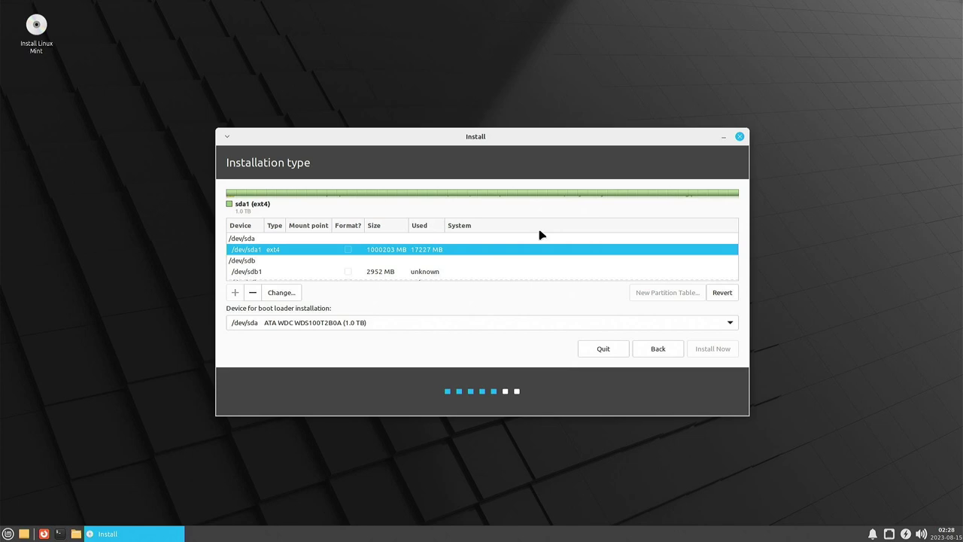
pyautogui.click(252, 295)
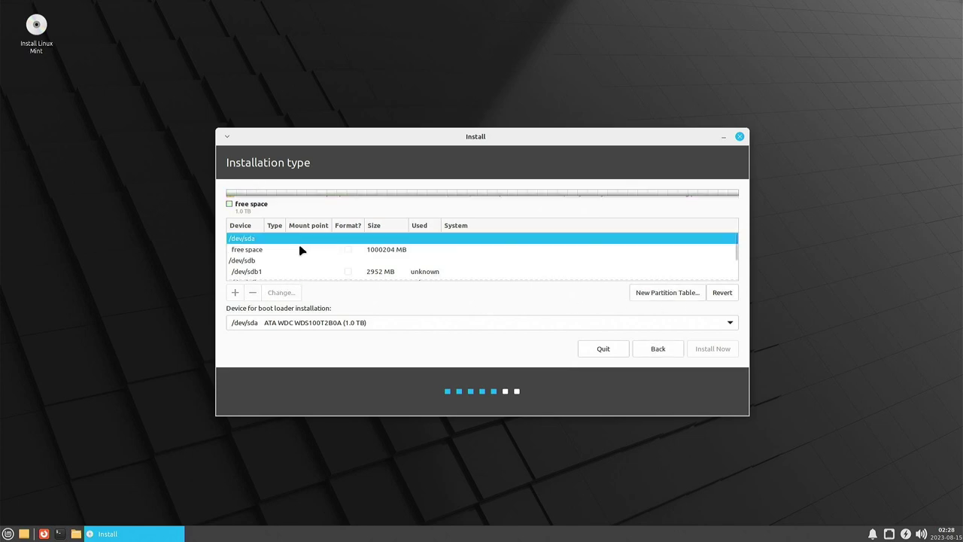
pyautogui.click(300, 250)
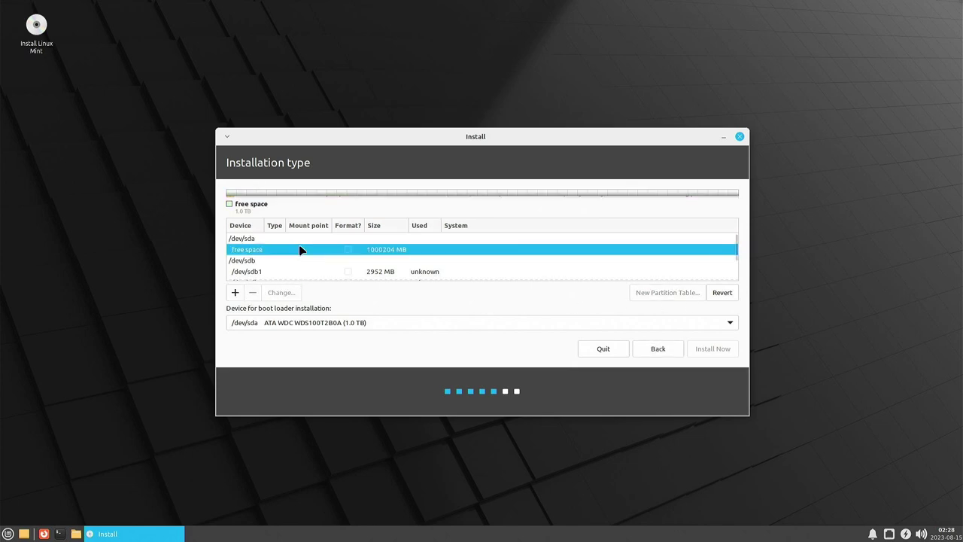
# - Add a 512 MB partition in the free space, used as EFI System Partition
pyautogui.click(235, 293)
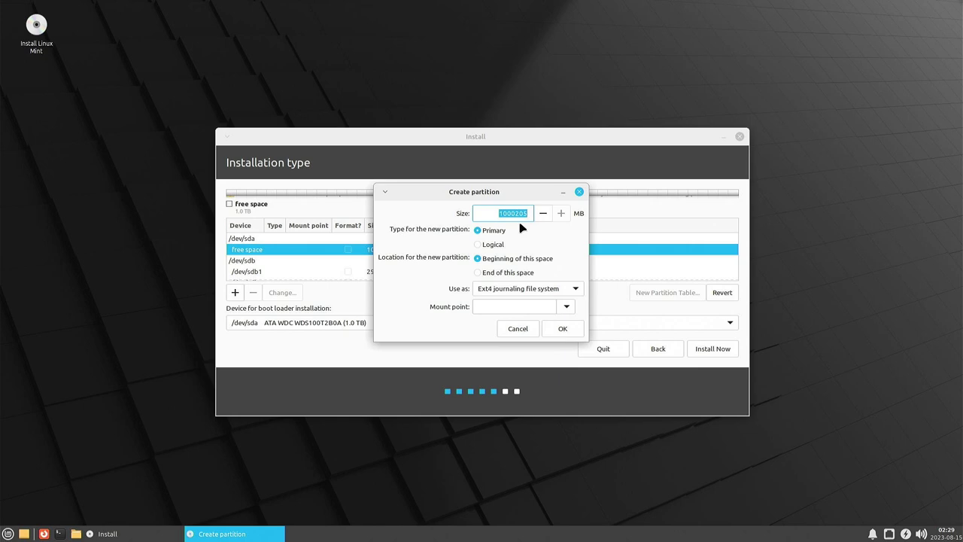
pyautogui.write('512')
pyautogui.click(554, 292)
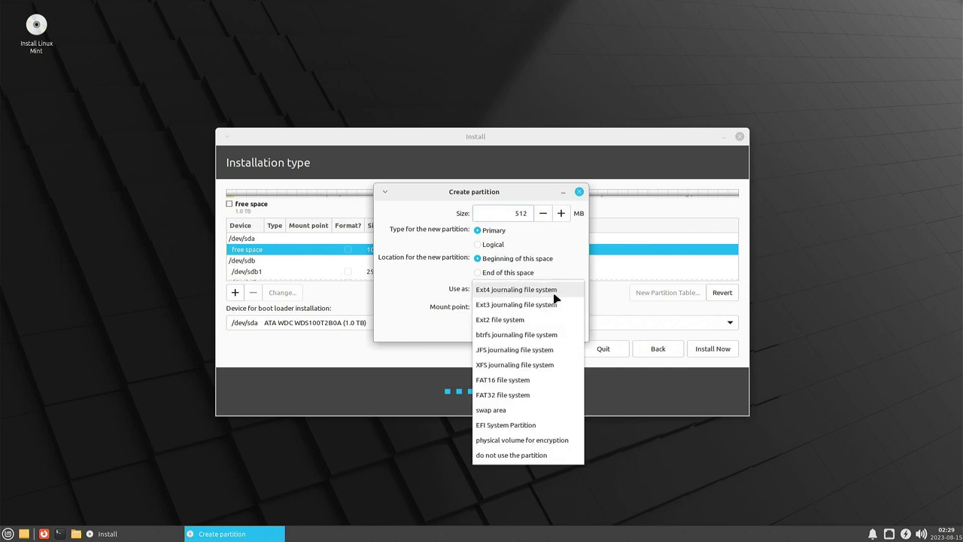
pyautogui.scroll(-3, 547, 334)
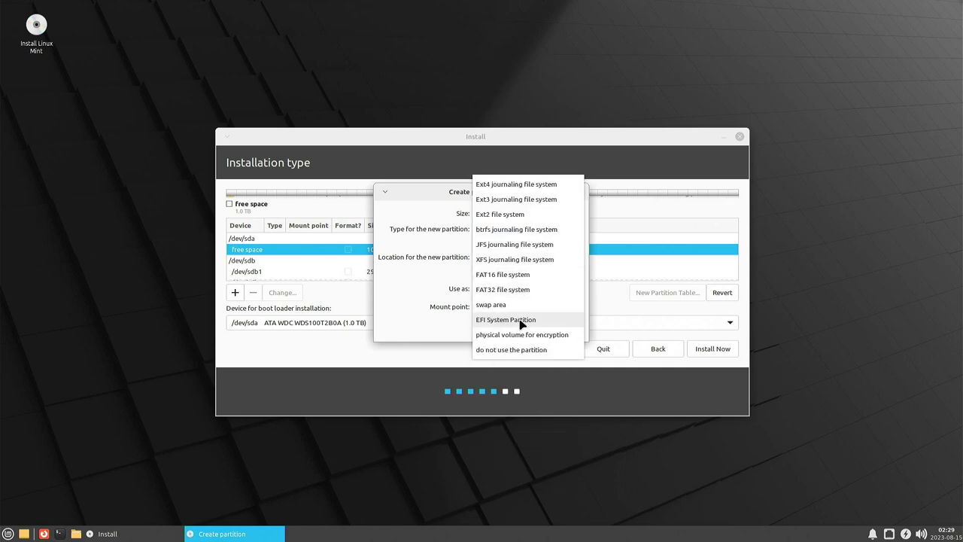
pyautogui.click(520, 322)
pyautogui.press('Return')
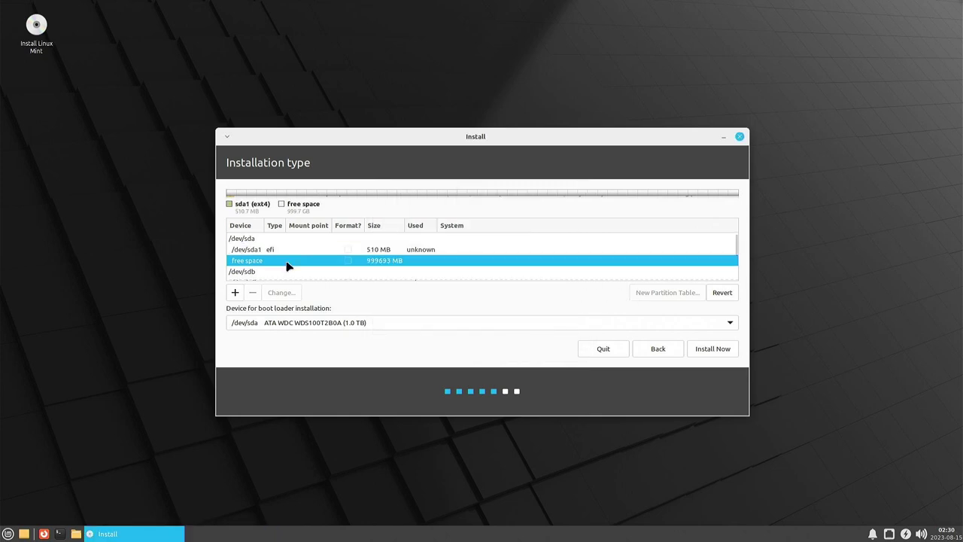
# - Create a 20480 MB primary partition used as swap area in the remaining free space
pyautogui.click(235, 293)
pyautogui.click(516, 289)
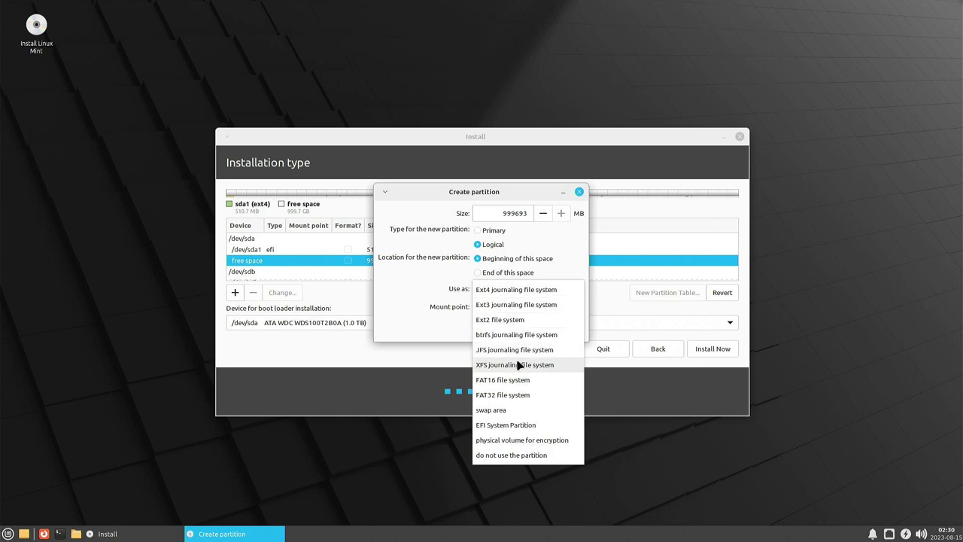
pyautogui.click(519, 409)
pyautogui.moveTo(499, 213); pyautogui.dragTo(533, 217)
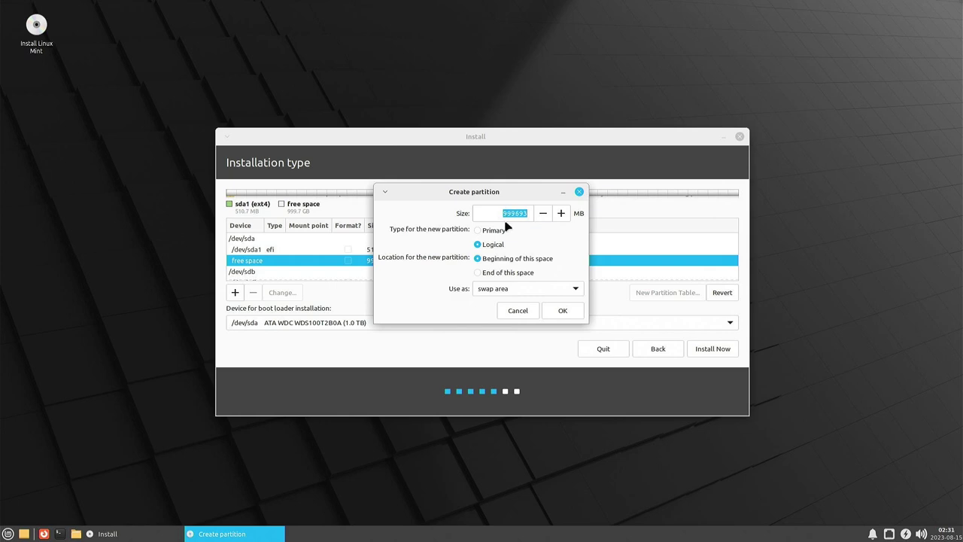
pyautogui.write('20480')
pyautogui.click(497, 235)
pyautogui.click(496, 245)
pyautogui.click(496, 233)
pyautogui.click(488, 245)
pyautogui.click(489, 234)
pyautogui.click(561, 311)
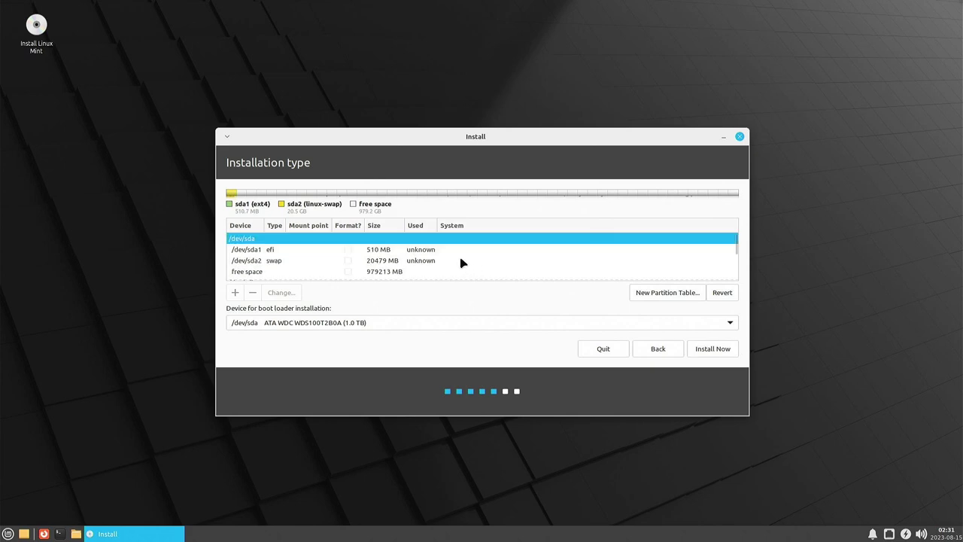
# - Select the remaining free space on /dev/sda after the swap partition and start a new partition
pyautogui.click(482, 261)
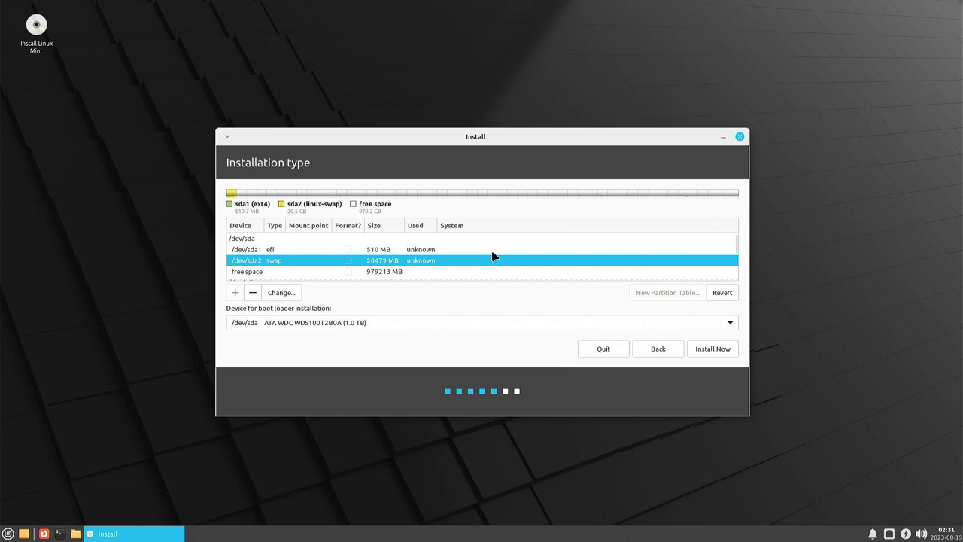
pyautogui.scroll(-1, 493, 257)
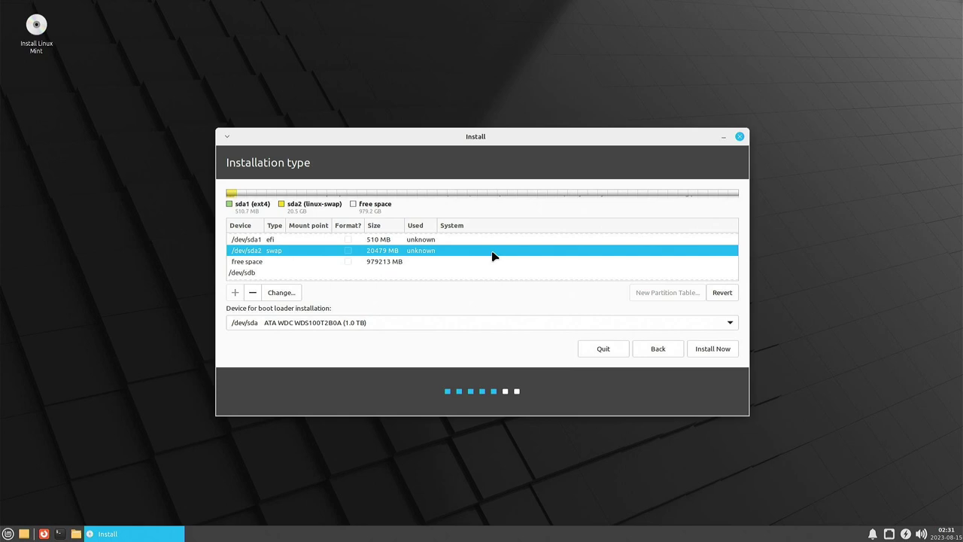
pyautogui.click(256, 261)
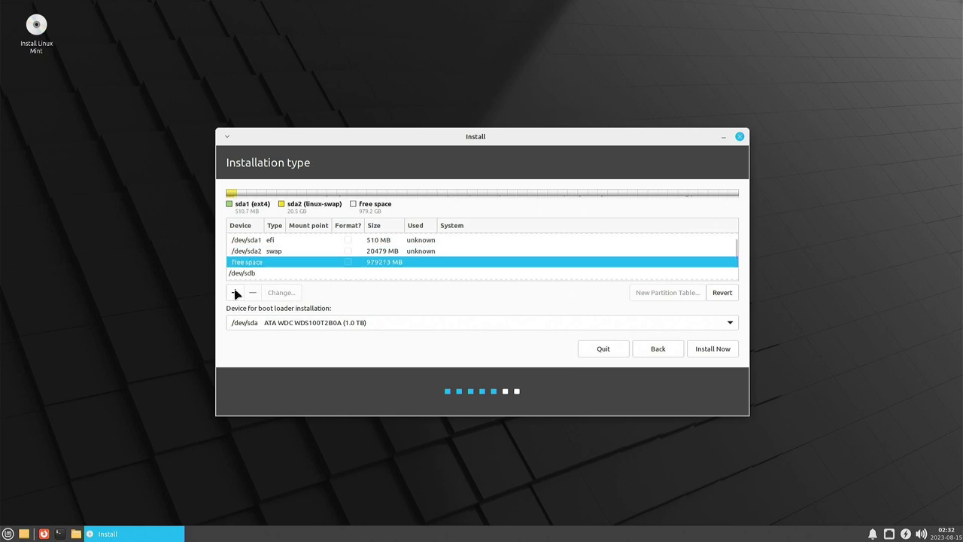
pyautogui.click(236, 292)
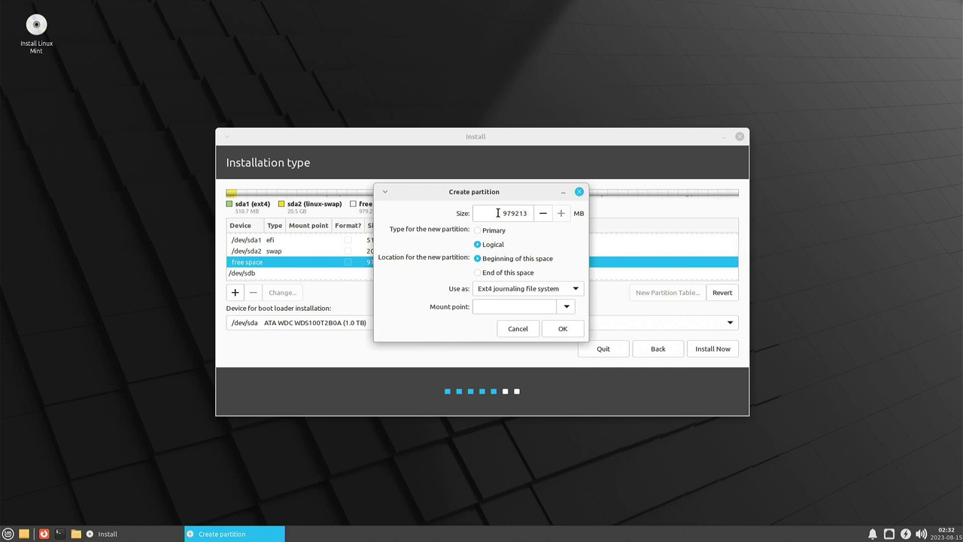
# - Create a 60480 MB primary ext4 partition mounted at / as the root partition
pyautogui.moveTo(497, 213); pyautogui.dragTo(539, 214)
pyautogui.write('60480')
pyautogui.click(503, 231)
pyautogui.click(567, 309)
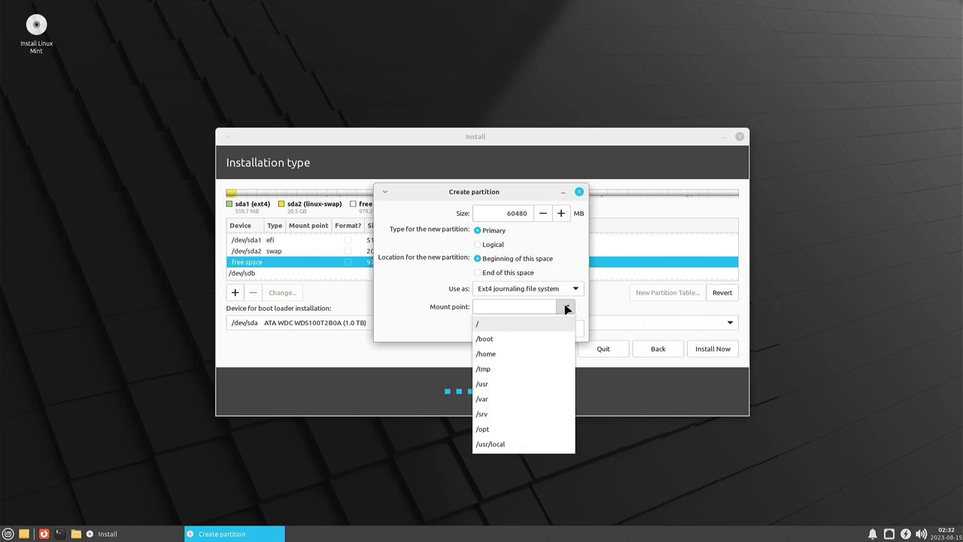
pyautogui.click(519, 327)
pyautogui.click(485, 306)
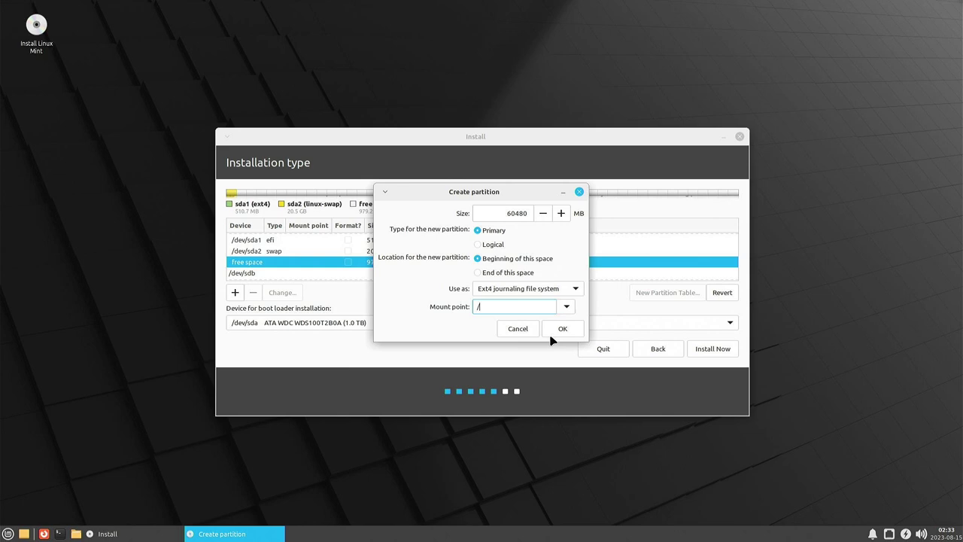
pyautogui.click(551, 334)
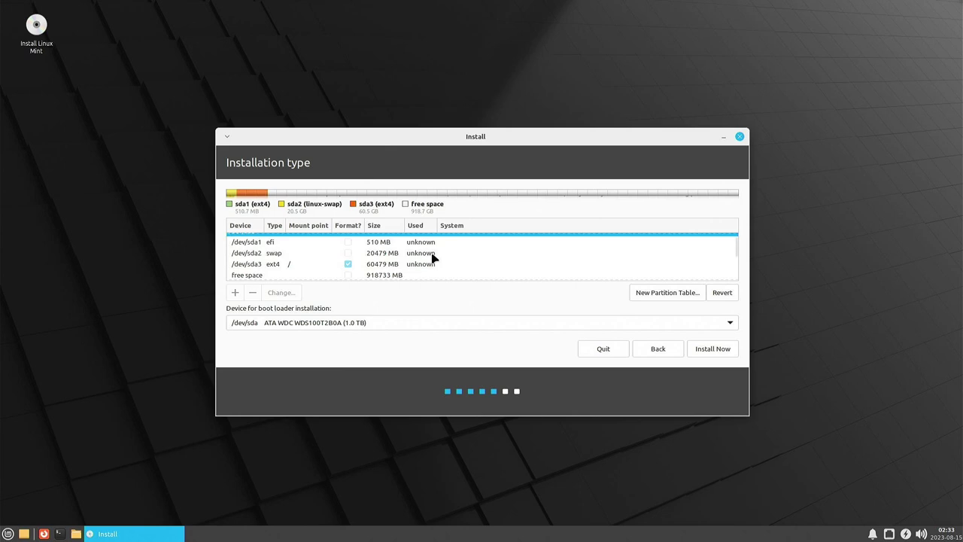
pyautogui.click(390, 265)
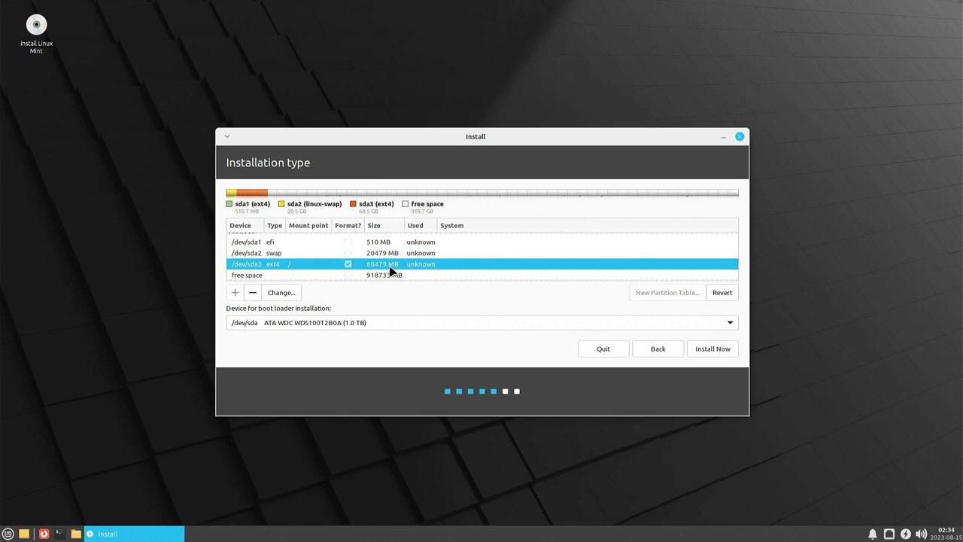
pyautogui.scroll(1, 390, 271)
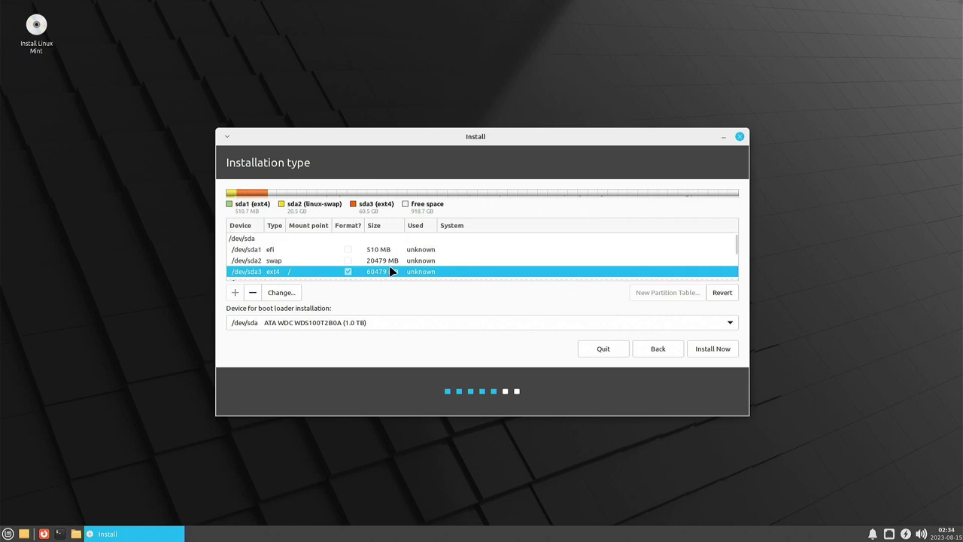
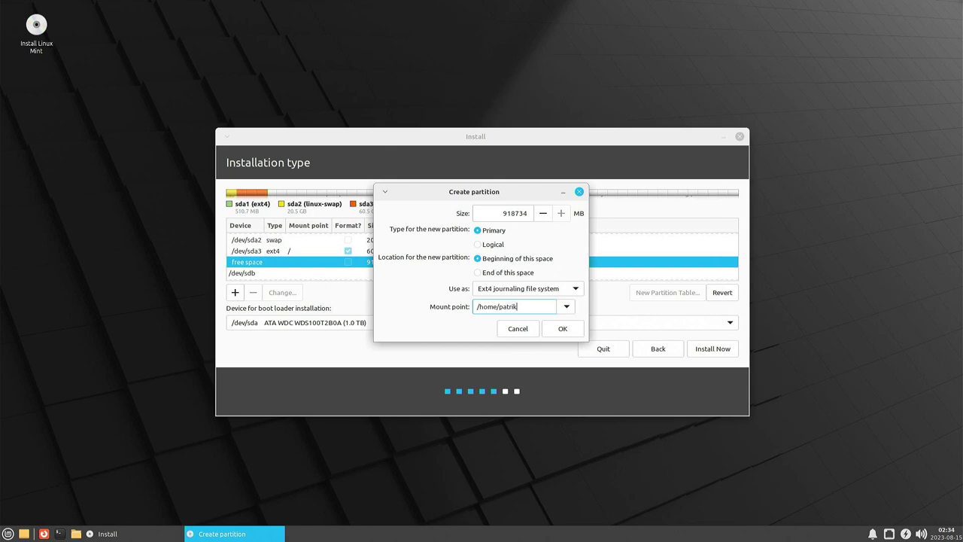
# - Create the remaining free space as an ext4 partition mounted at /home
pyautogui.press('BackSpace')
pyautogui.press('BackSpace')
pyautogui.press('BackSpace')
pyautogui.press('BackSpace')
pyautogui.press('BackSpace')
pyautogui.press('BackSpace')
pyautogui.press('BackSpace')
pyautogui.click(565, 307)
pyautogui.click(527, 355)
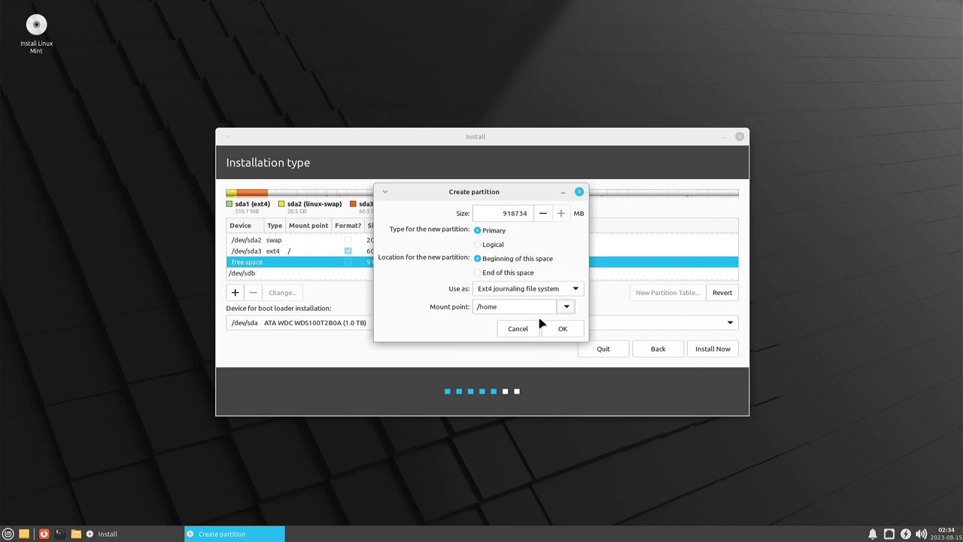
pyautogui.click(558, 330)
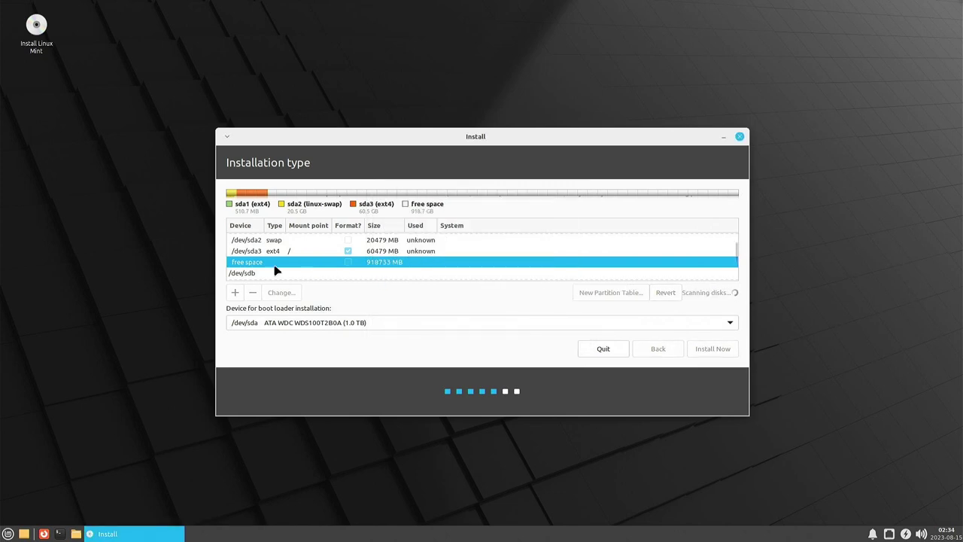
# - Review the sda1–sda4 partitions (efi, swap, root, /home), then choose Install Now
pyautogui.click(248, 265)
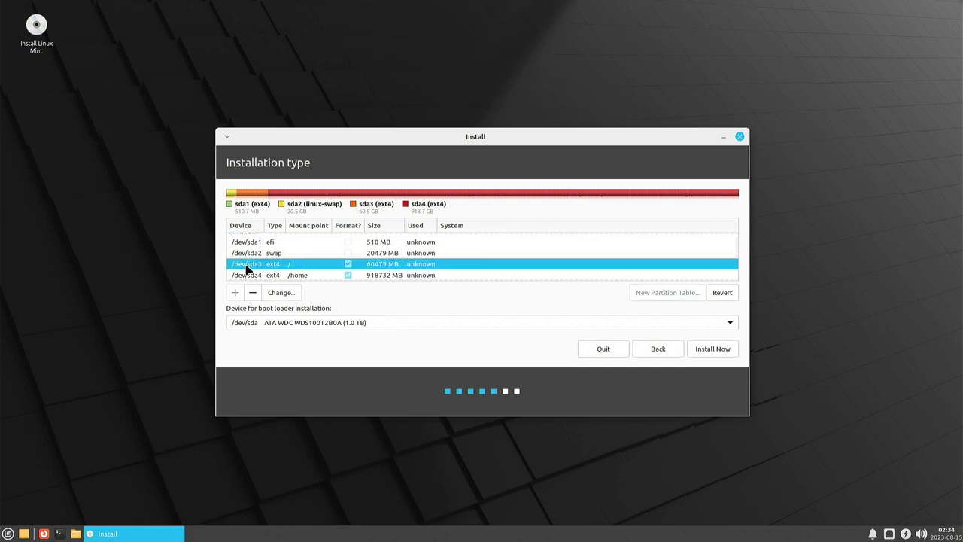
pyautogui.click(294, 276)
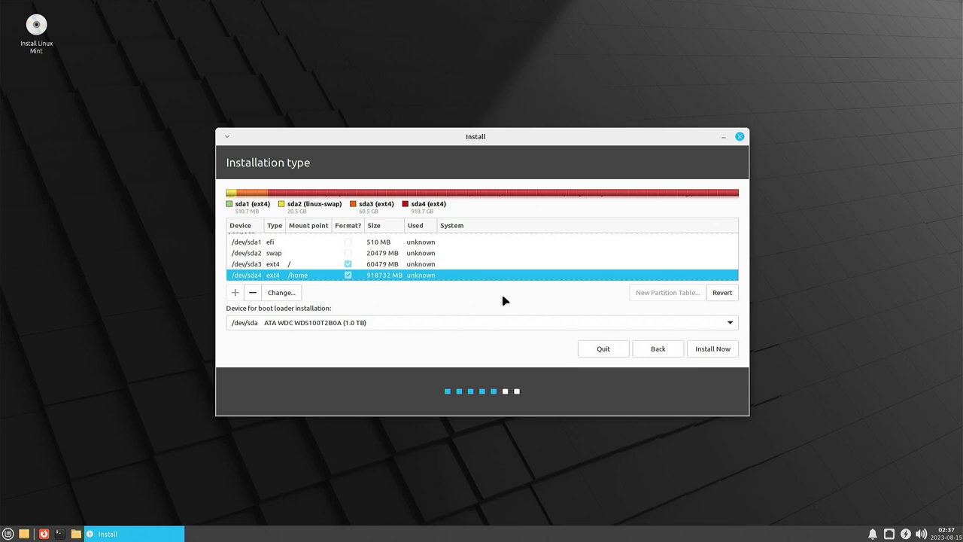
pyautogui.click(289, 244)
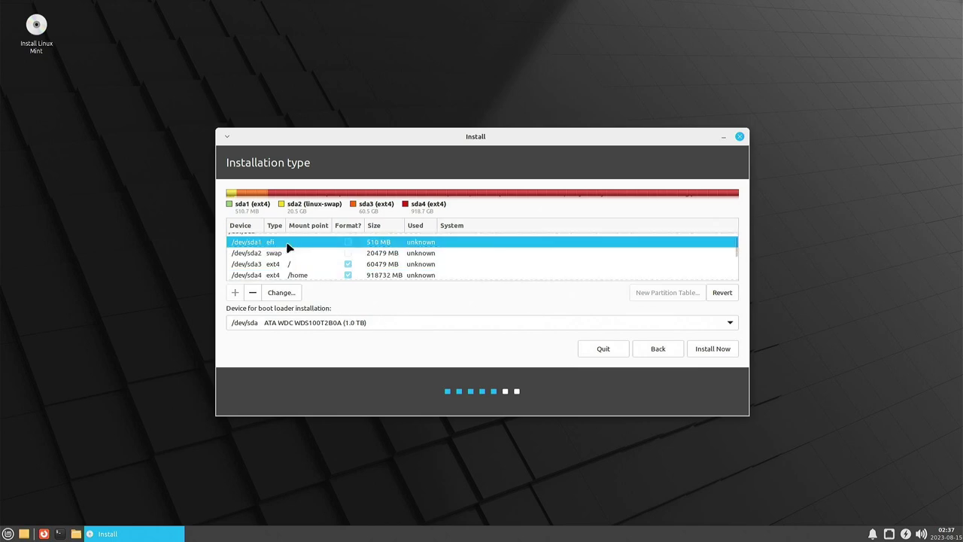
pyautogui.click(288, 256)
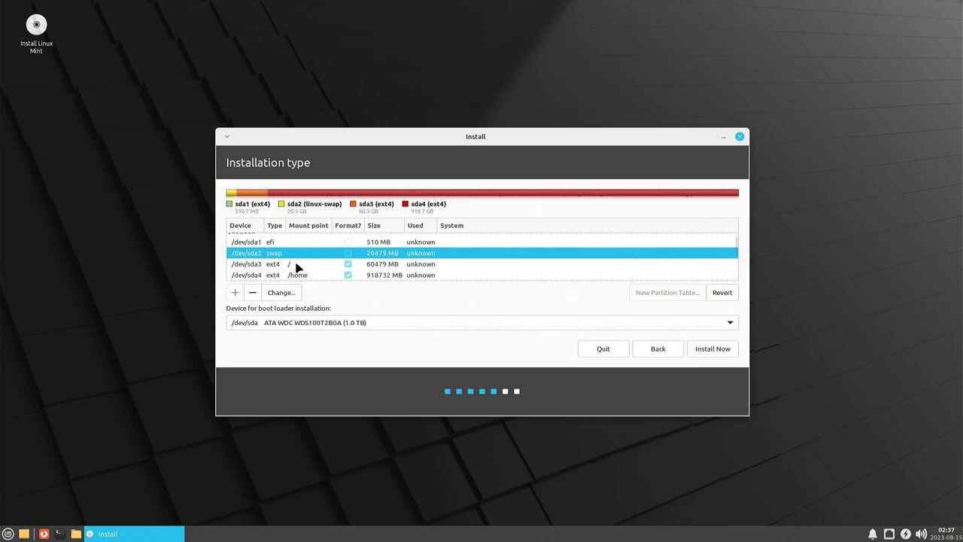
pyautogui.click(297, 266)
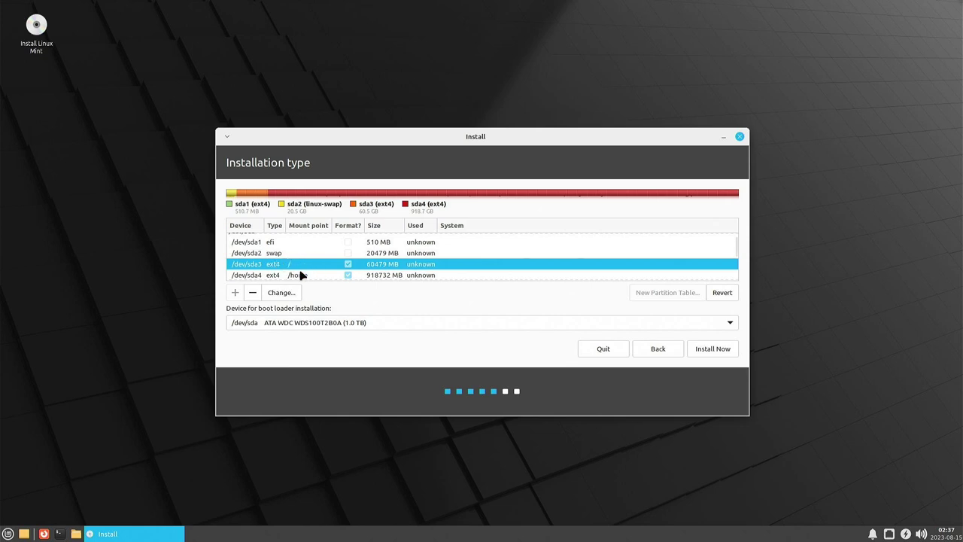
pyautogui.click(302, 275)
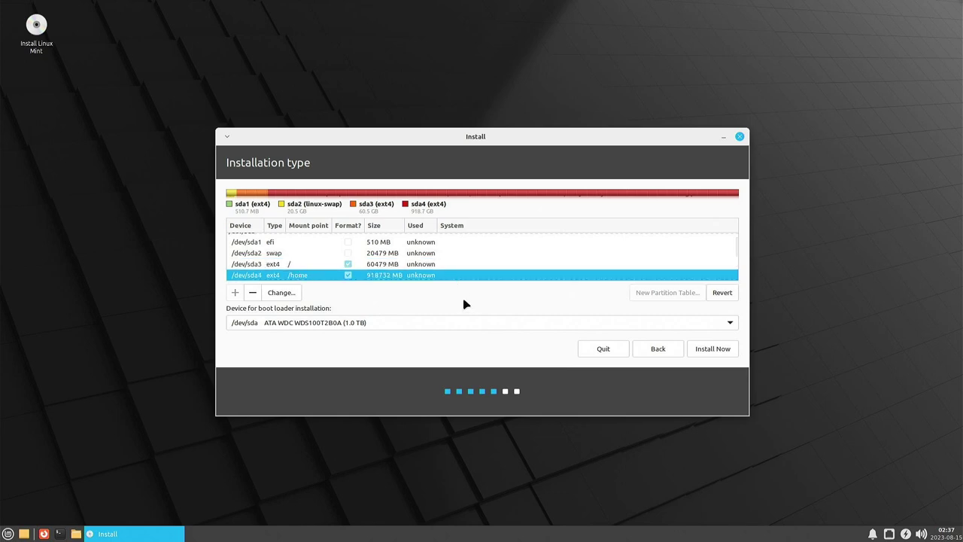
pyautogui.click(713, 348)
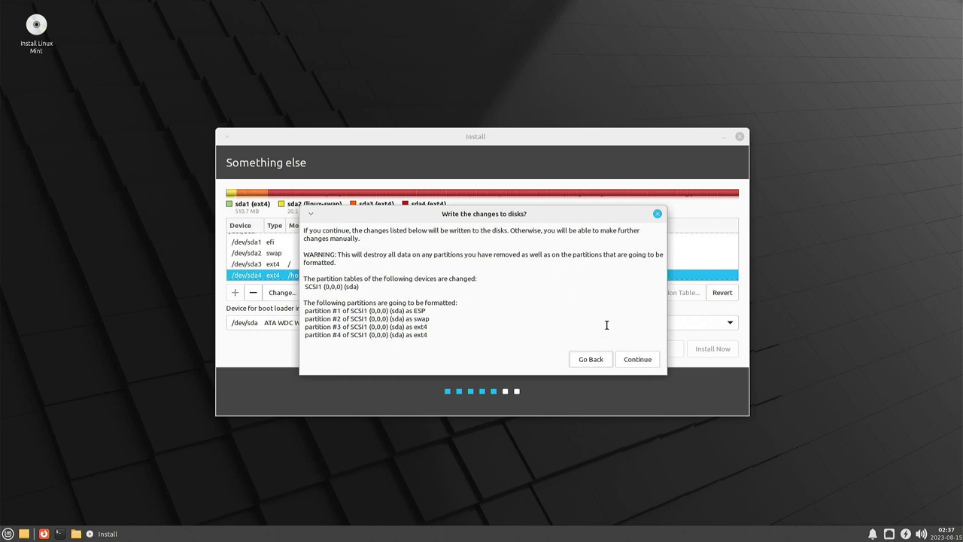
# - Confirm writing the disk changes, keep Stockholm, and enter the user's name and computer name Raven
pyautogui.click(636, 360)
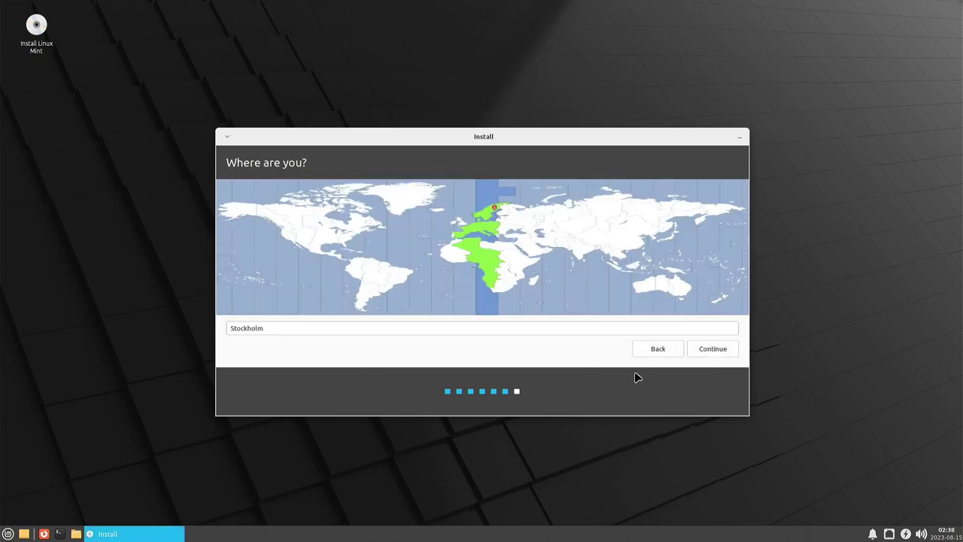
pyautogui.click(713, 349)
pyautogui.write('Patrik')
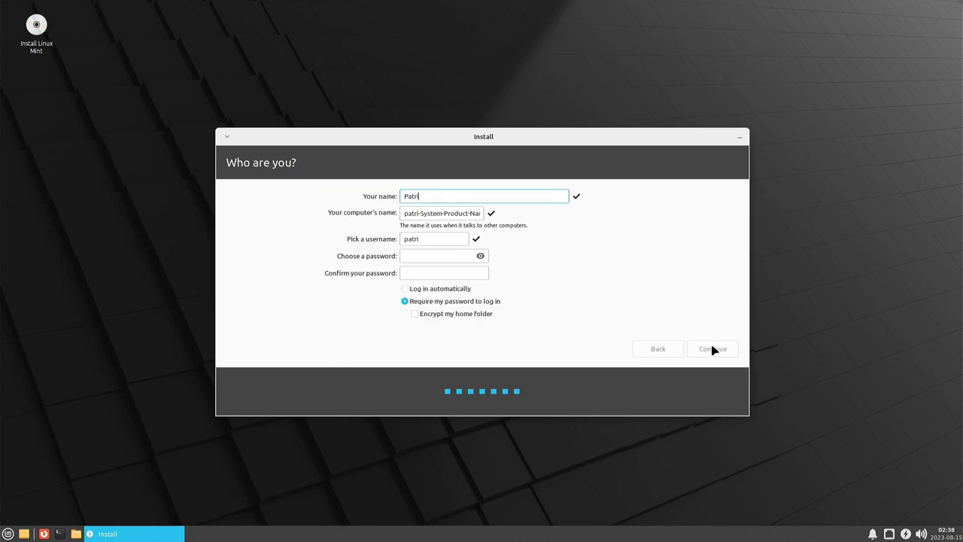
pyautogui.press('Tab')
pyautogui.press('BackSpace')
pyautogui.write('R')
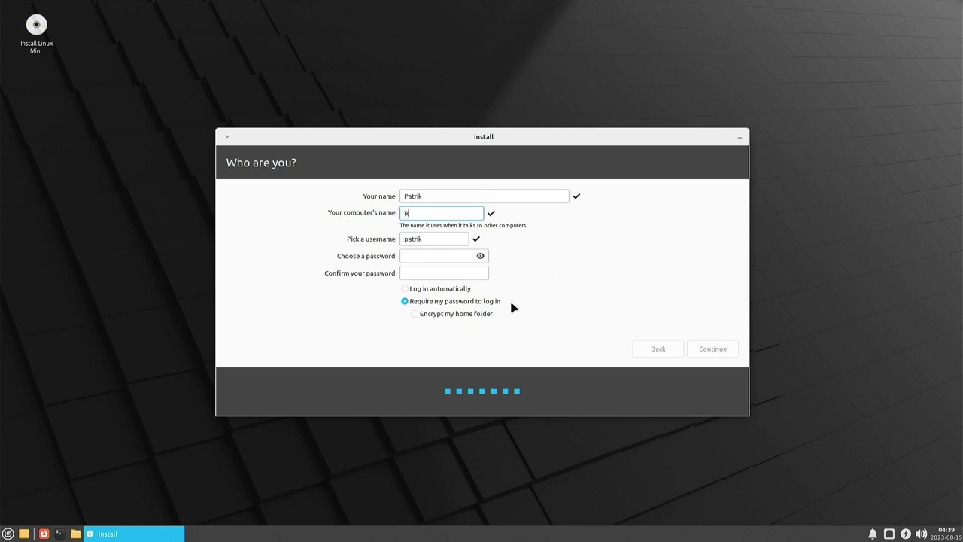
pyautogui.write('aven')
# - Enter and confirm the account password, then continue to install
pyautogui.press('Tab')
pyautogui.press('Tab')
pyautogui.write('*********')
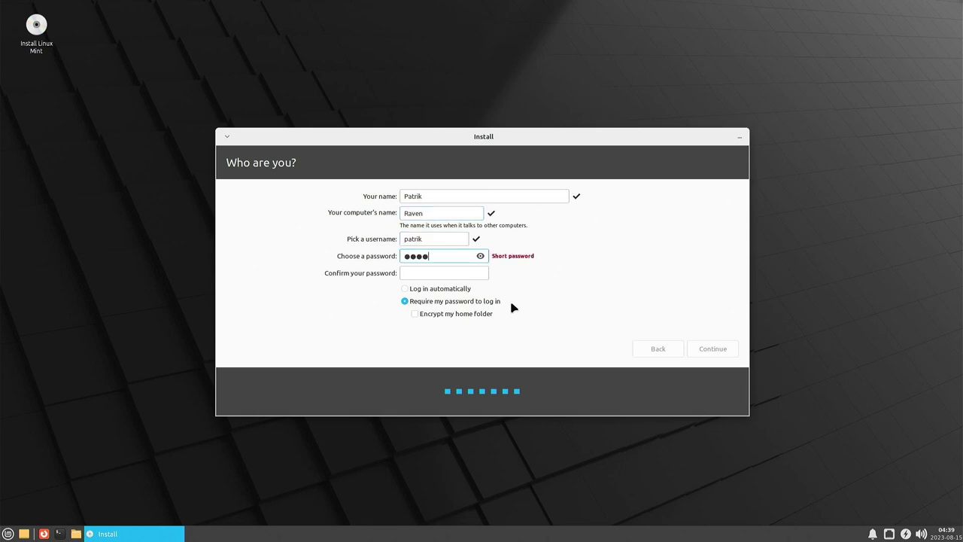
pyautogui.press('Tab')
pyautogui.write('*********')
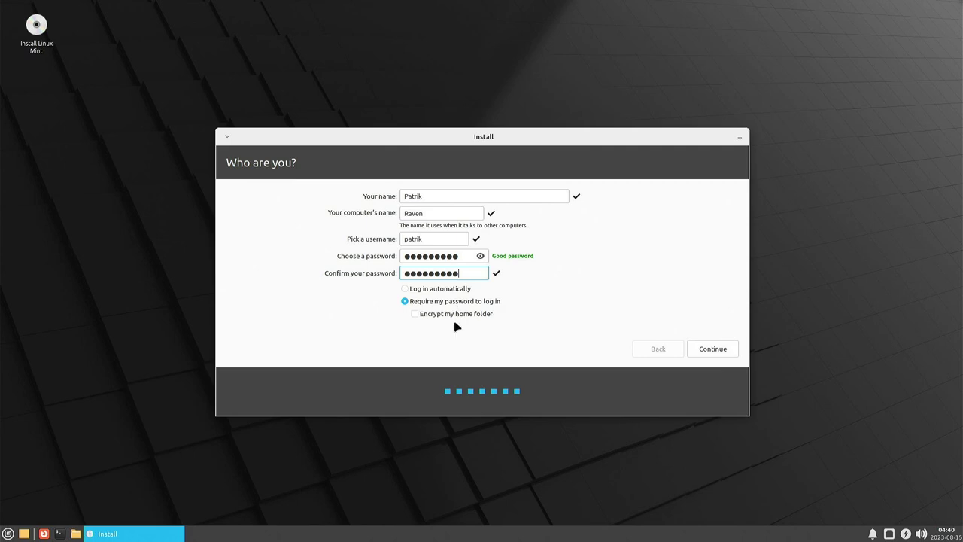
pyautogui.click(721, 347)
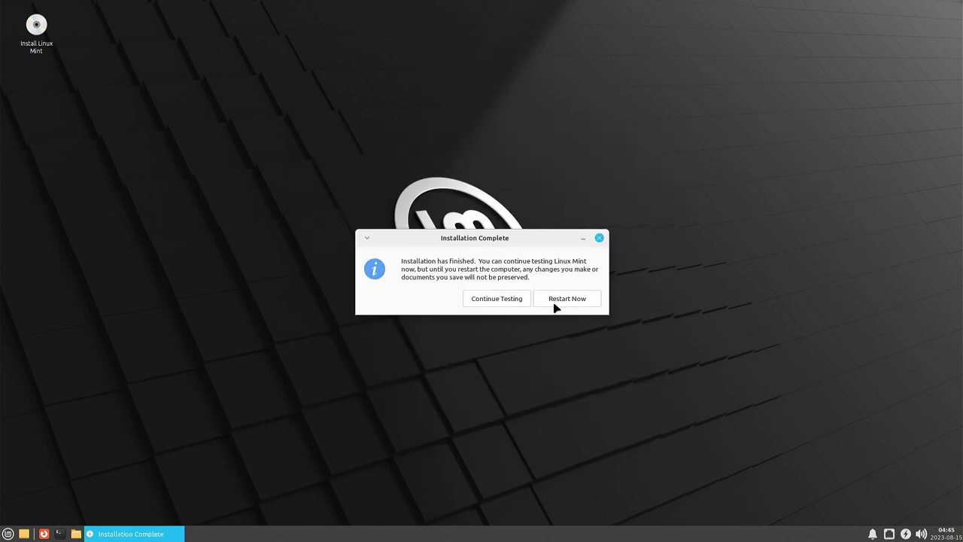
# - Restart into the installed system, log in with the account password, and dismiss the network notification
pyautogui.click(555, 301)
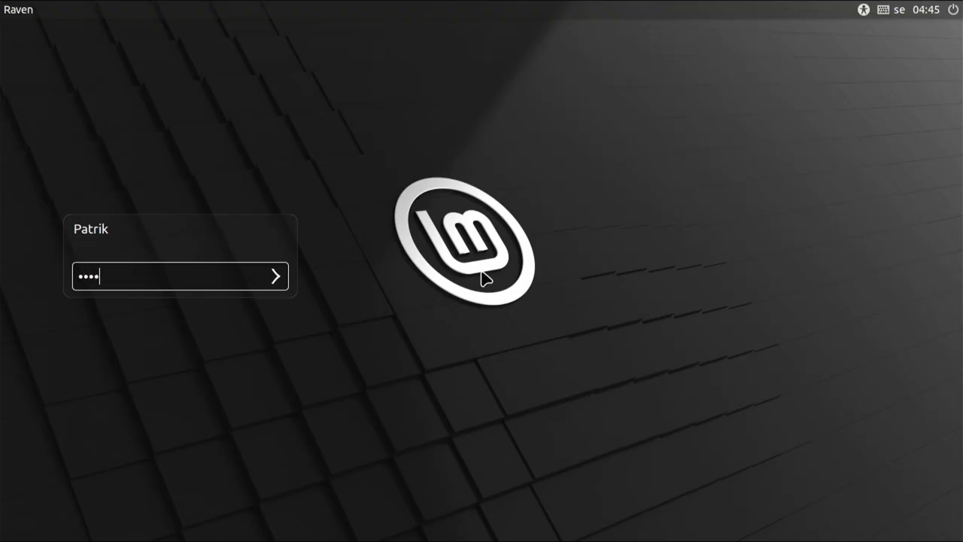
pyautogui.write('*****')
pyautogui.press('Return')
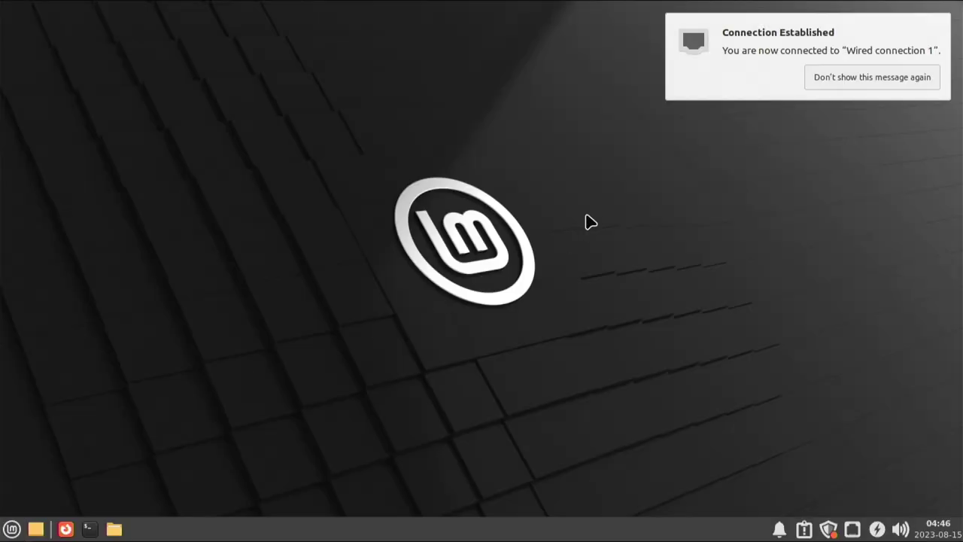
pyautogui.click(783, 95)
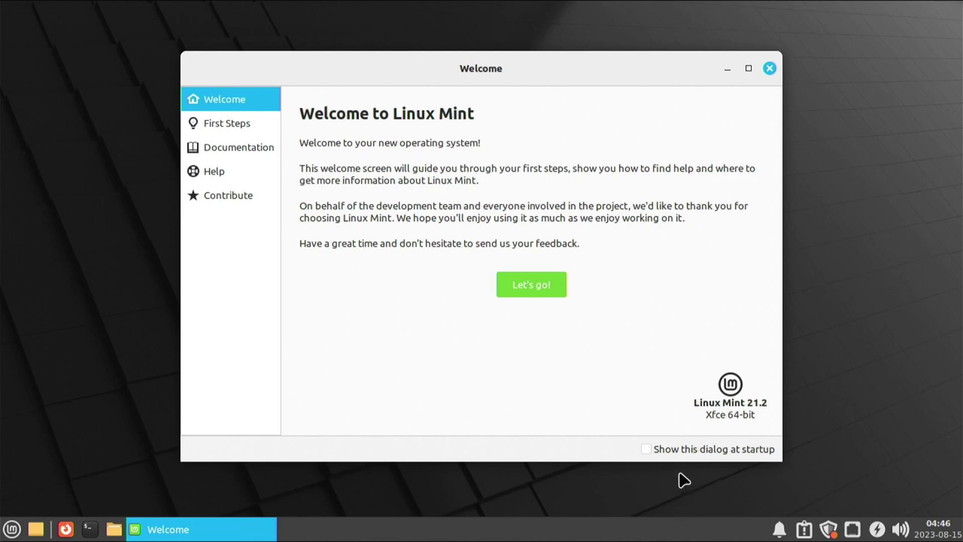
# - Close the Welcome screen, then apply and keep the 1920x1080 resolution in Display settings
pyautogui.click(769, 68)
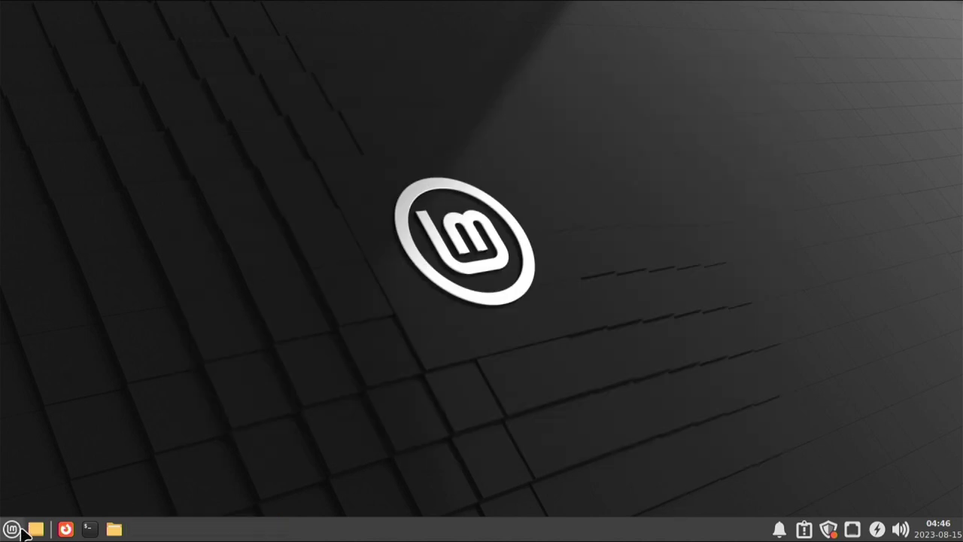
pyautogui.click(12, 529)
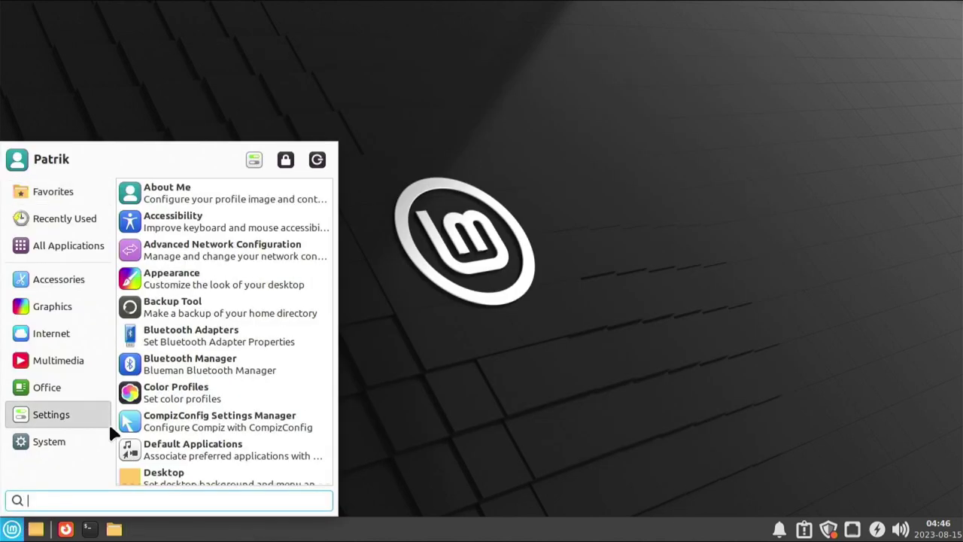
pyautogui.write('dis')
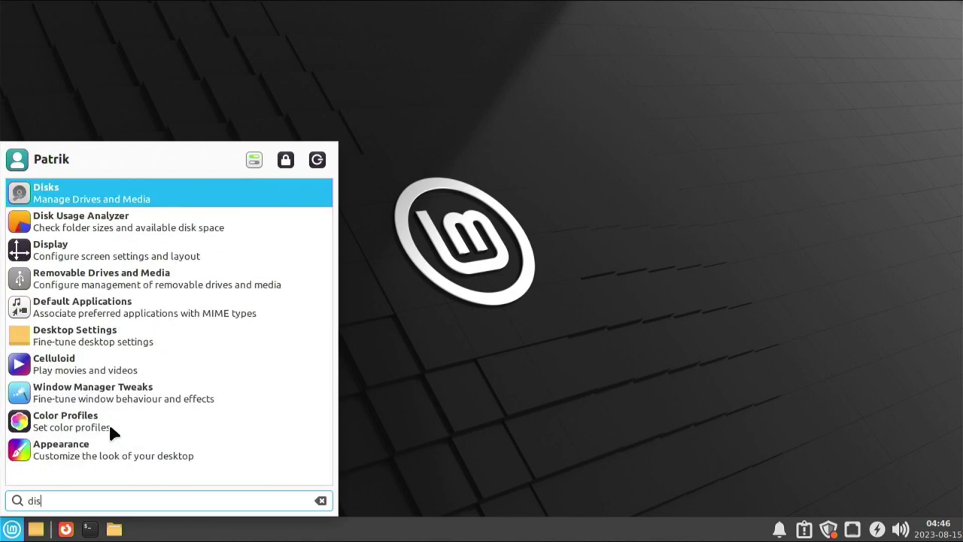
pyautogui.write('play')
pyautogui.click(88, 200)
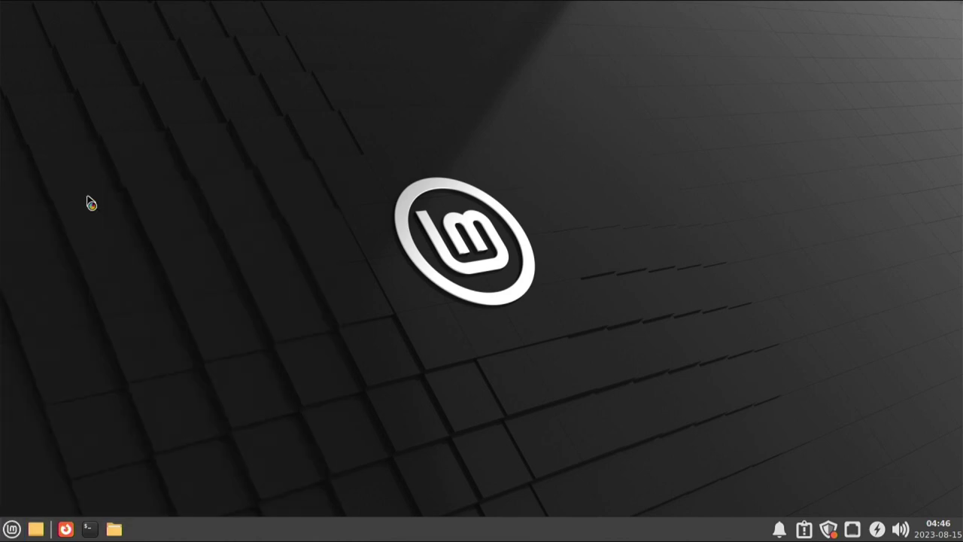
pyautogui.click(692, 329)
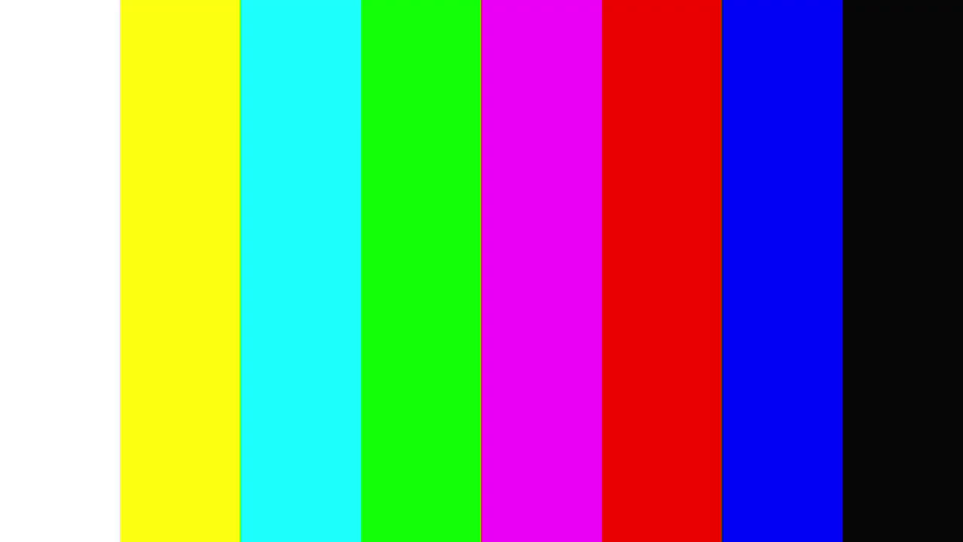
pyautogui.click(249, 220)
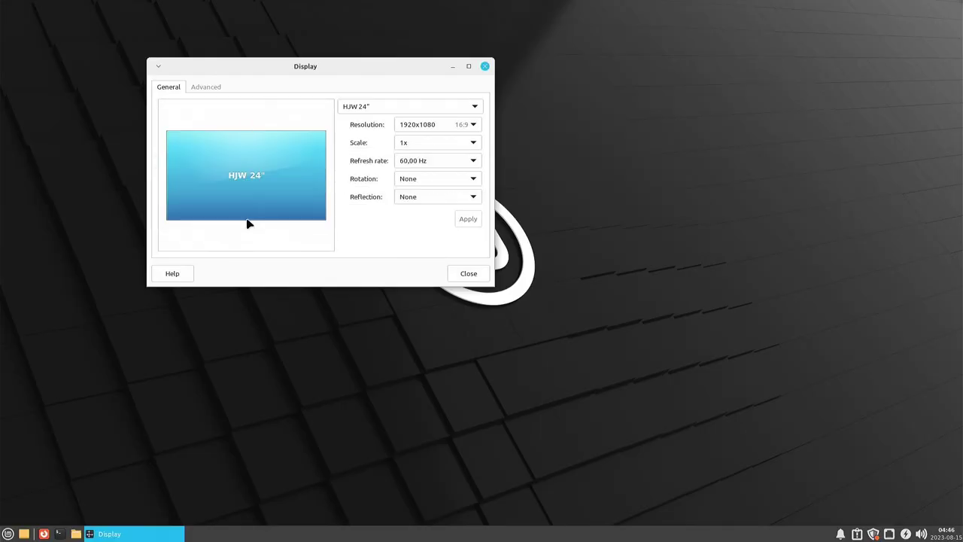
pyautogui.click(469, 273)
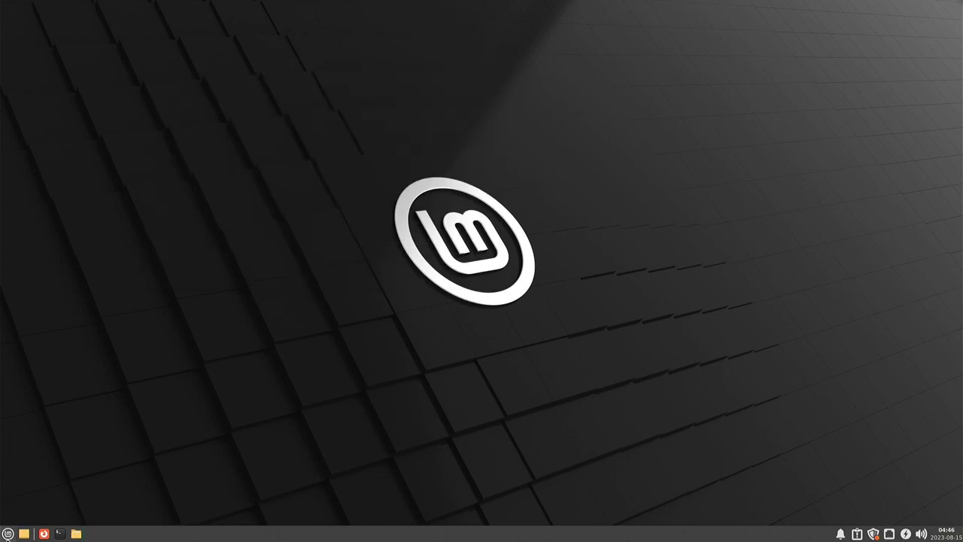
pyautogui.click(7, 534)
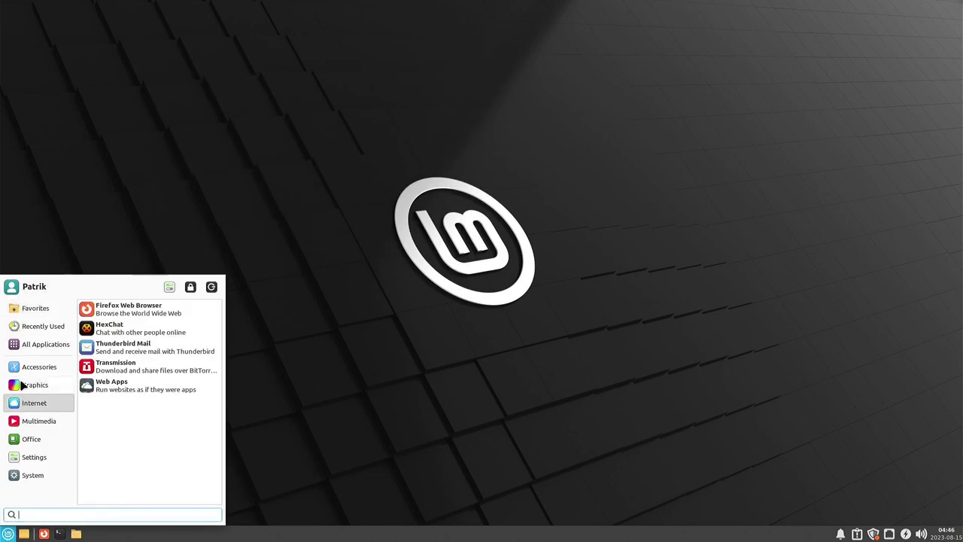
# - Close the application menu and center the System Reports window
pyautogui.moveTo(48, 371)
pyautogui.click(858, 534)
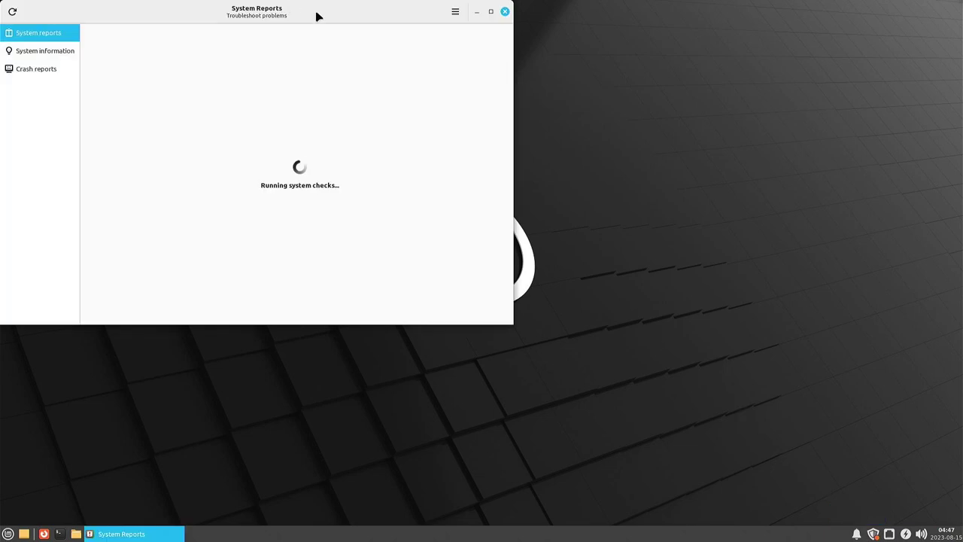
pyautogui.moveTo(316, 15); pyautogui.dragTo(584, 121)
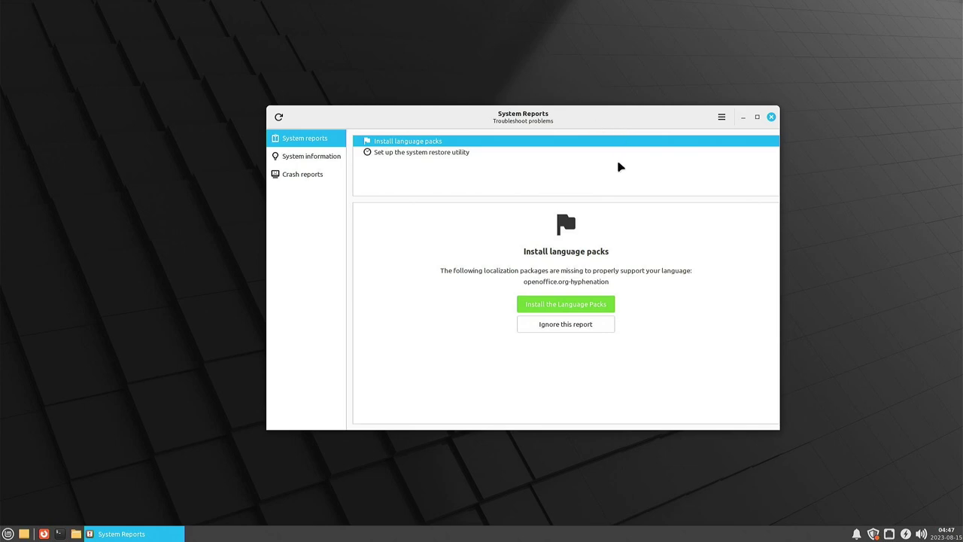
# - Install the missing language packs and hyphenation packages, authenticating with the password
pyautogui.click(566, 310)
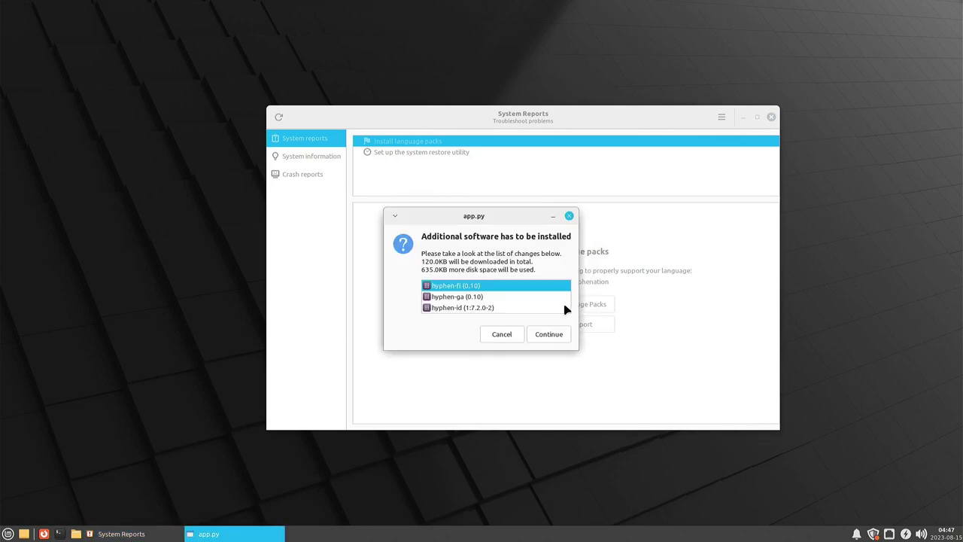
pyautogui.click(560, 336)
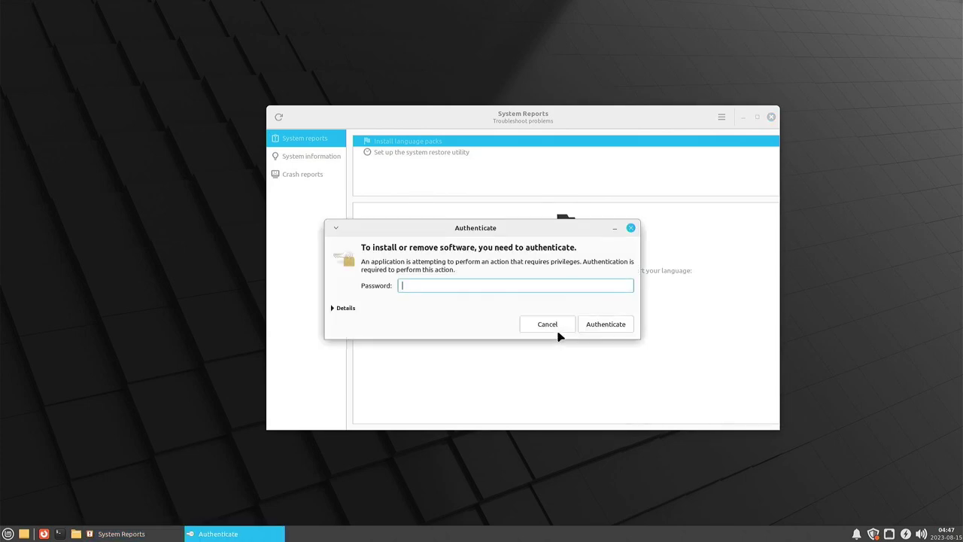
pyautogui.write('••••••••')
pyautogui.press('Return')
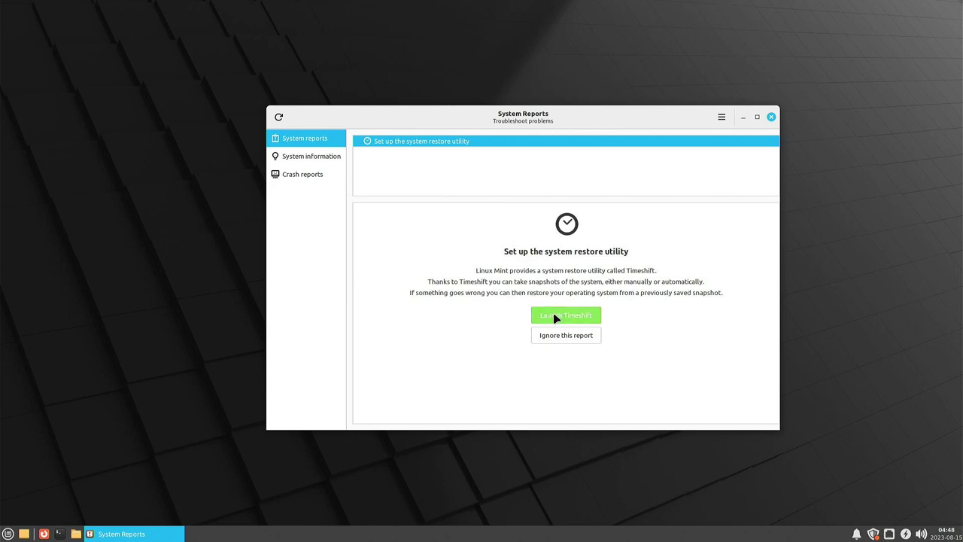
# - Launch Timeshift from the menu, authenticate, and proceed with the RSYNC snapshot type
pyautogui.click(7, 533)
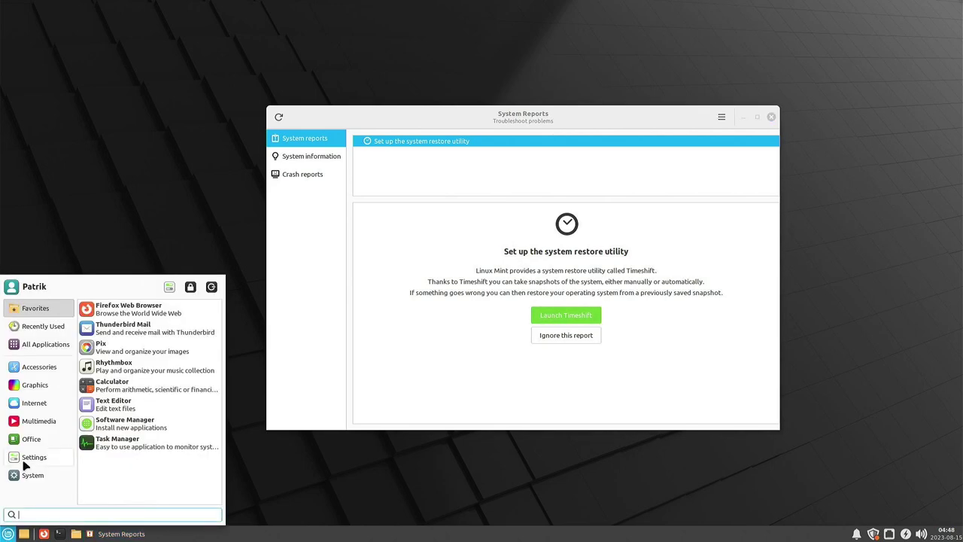
pyautogui.write('timeshi')
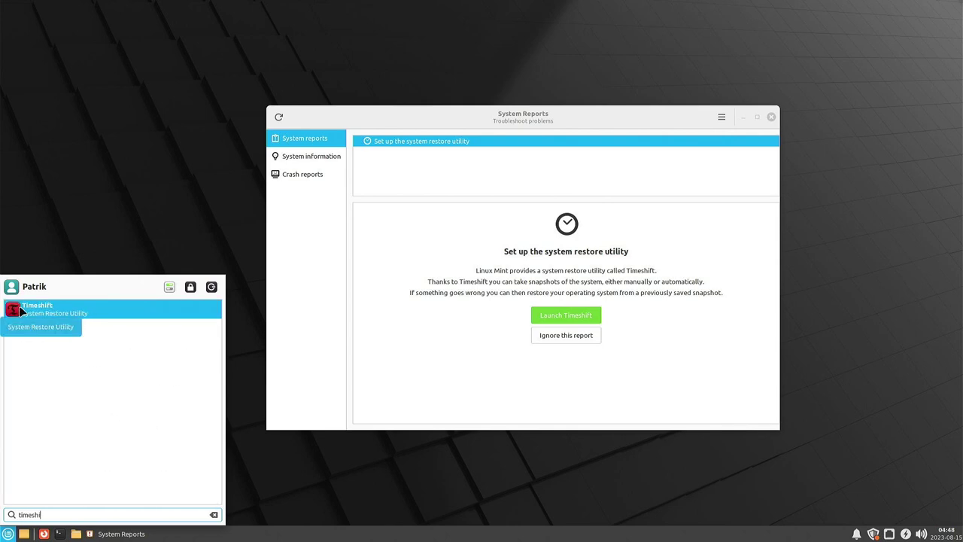
pyautogui.click(570, 317)
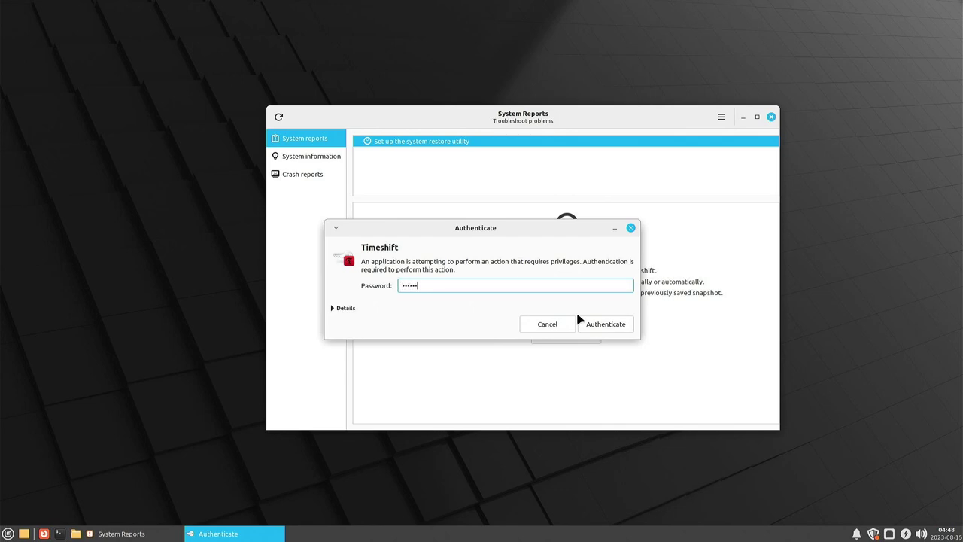
pyautogui.click(579, 320)
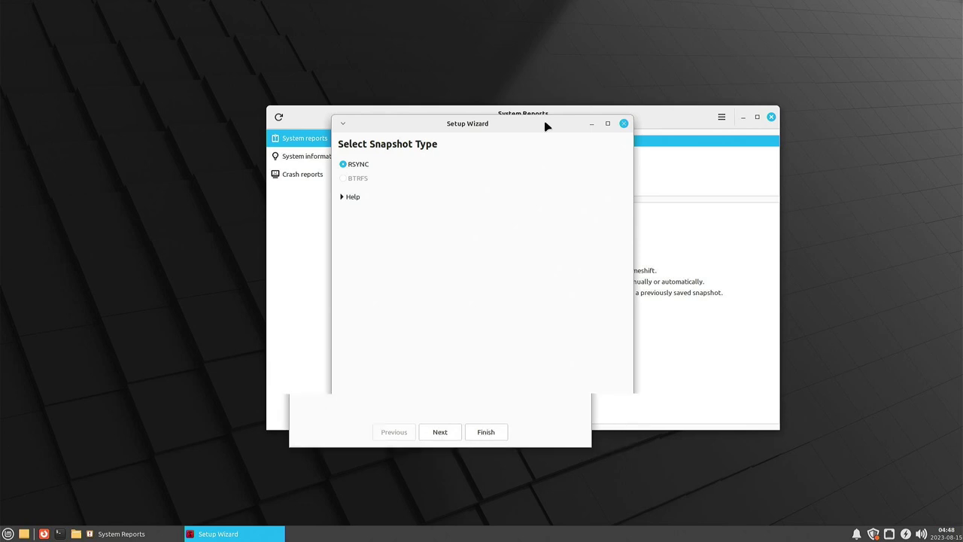
pyautogui.moveTo(546, 127); pyautogui.dragTo(437, 114)
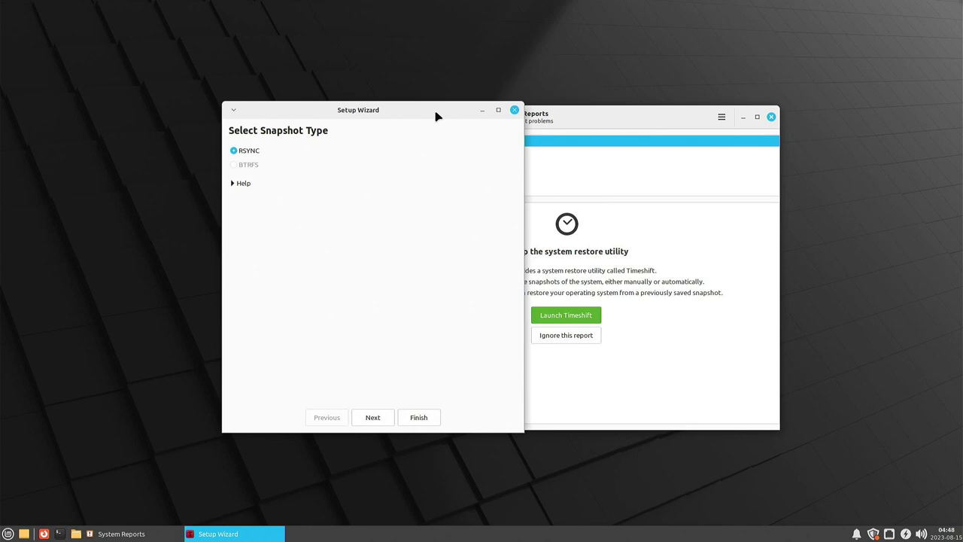
pyautogui.click(388, 422)
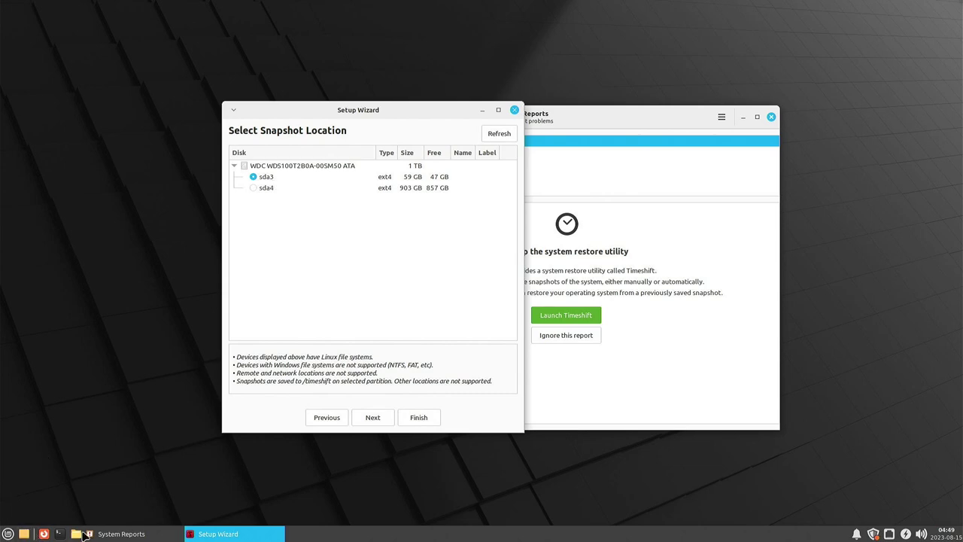
# - Browse the file system and home folder in Thunar, then choose sda4 for snapshots
pyautogui.click(76, 534)
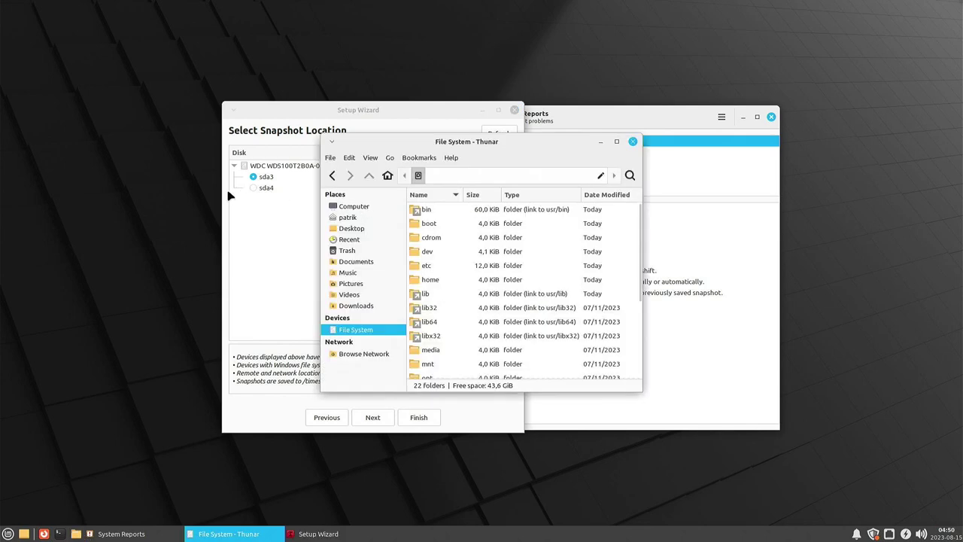
pyautogui.moveTo(364, 143); pyautogui.dragTo(569, 197)
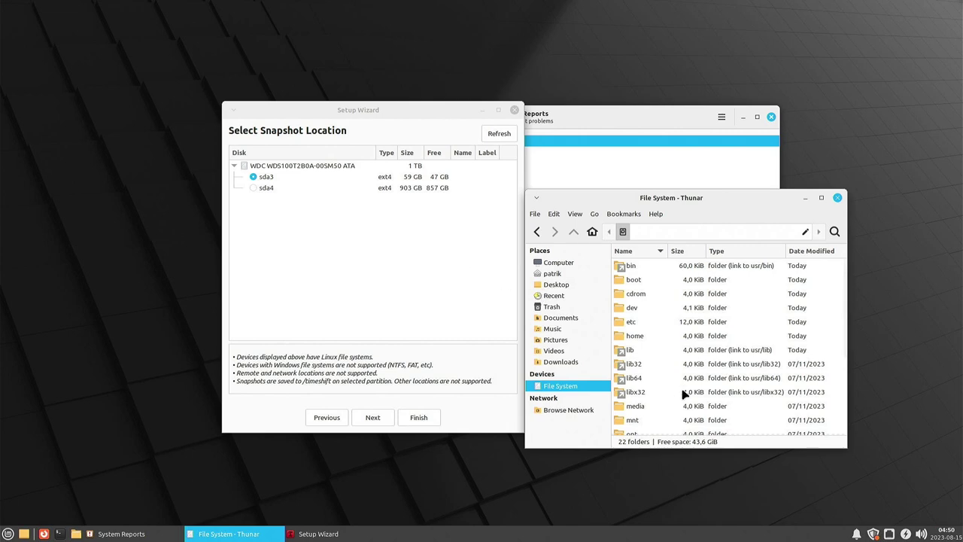
pyautogui.doubleClick(646, 336)
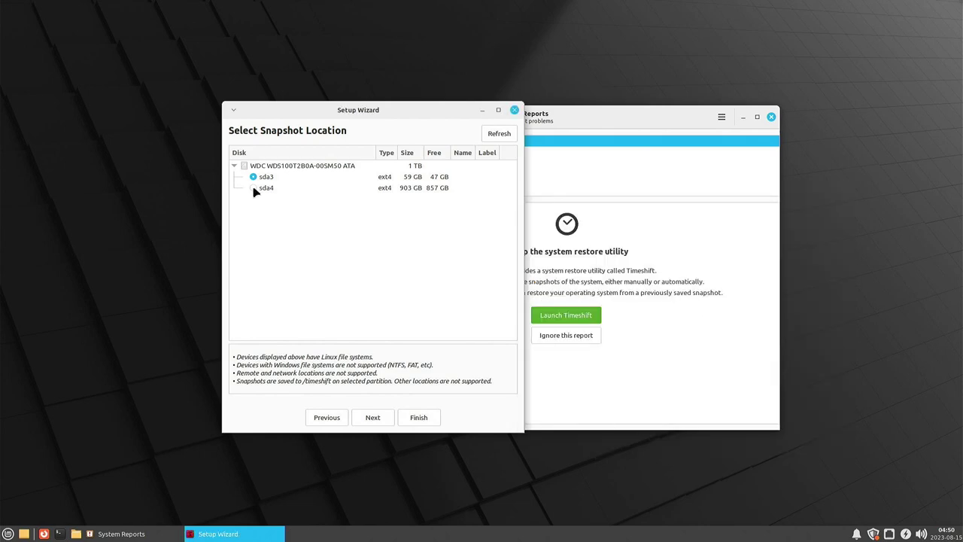
pyautogui.click(254, 188)
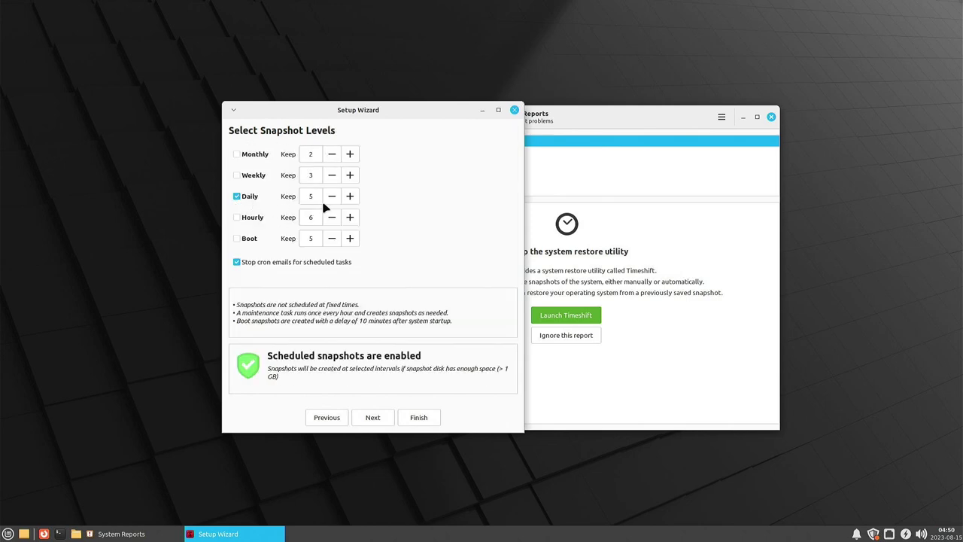
# - Turn off Daily and Monthly snapshots and continue past User Home Directories with homes excluded
pyautogui.click(326, 198)
pyautogui.write('1')
pyautogui.click(238, 197)
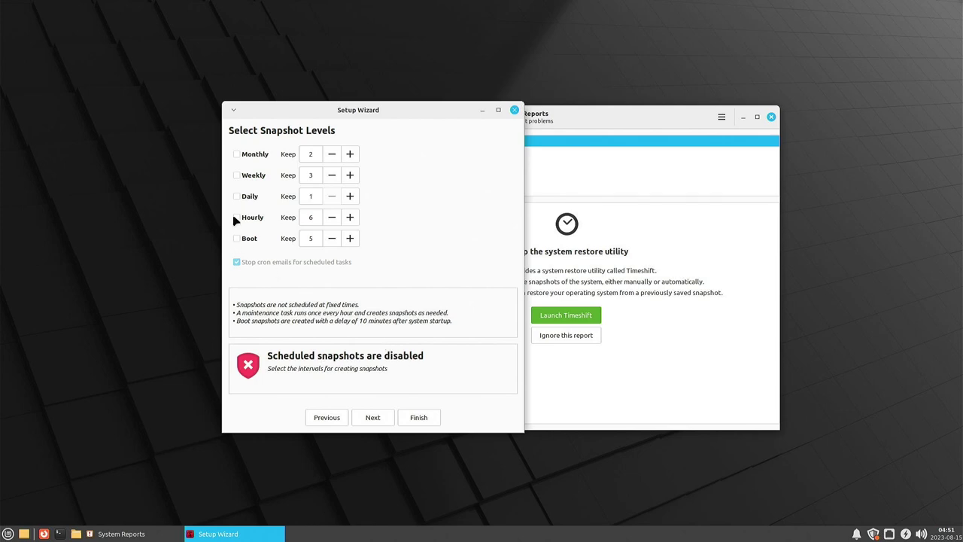
pyautogui.click(235, 158)
pyautogui.click(235, 156)
pyautogui.click(381, 418)
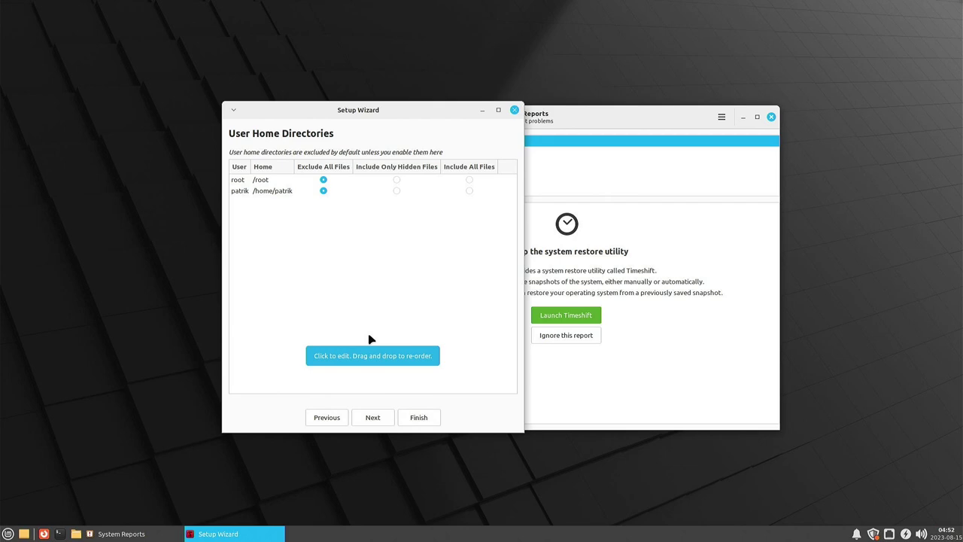
pyautogui.click(374, 417)
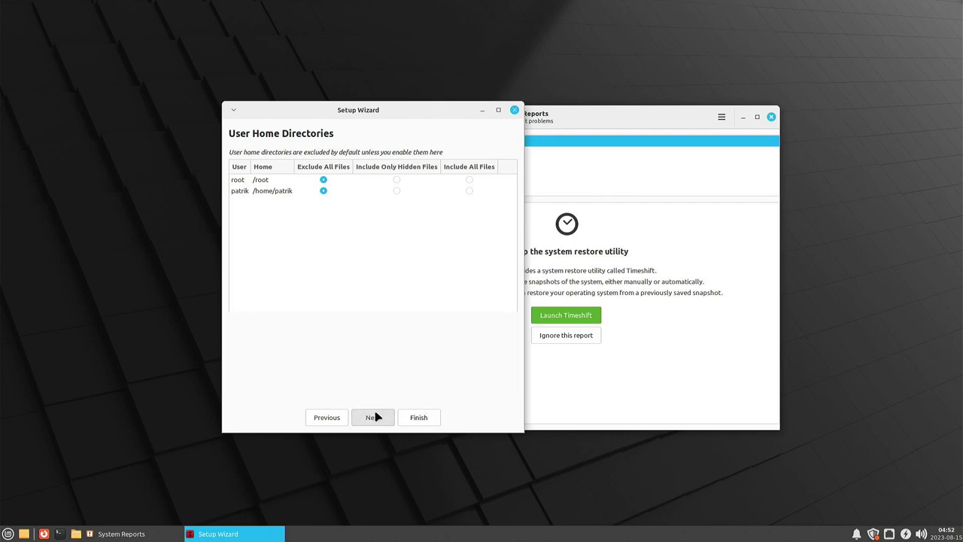
# - Finish the Timeshift wizard and create a first manual snapshot
pyautogui.click(426, 418)
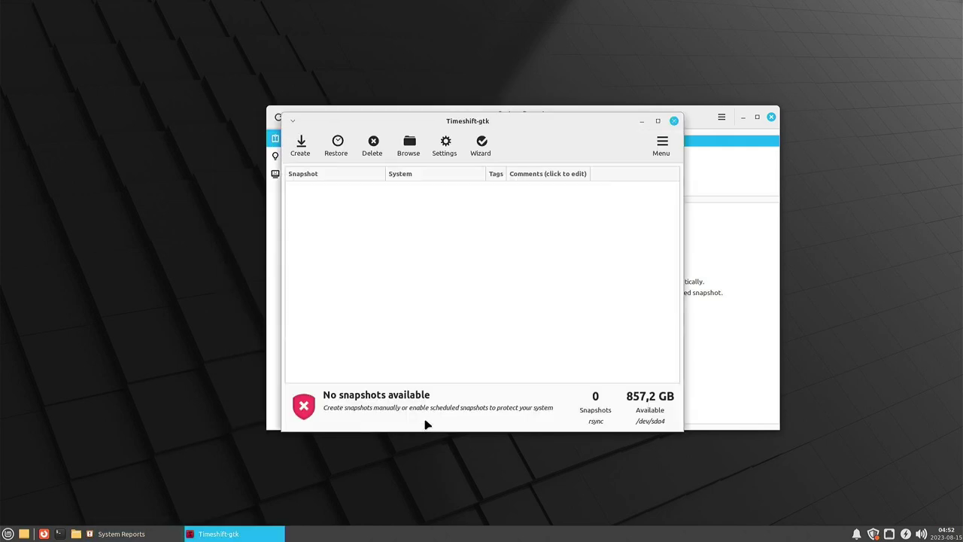
pyautogui.click(559, 110)
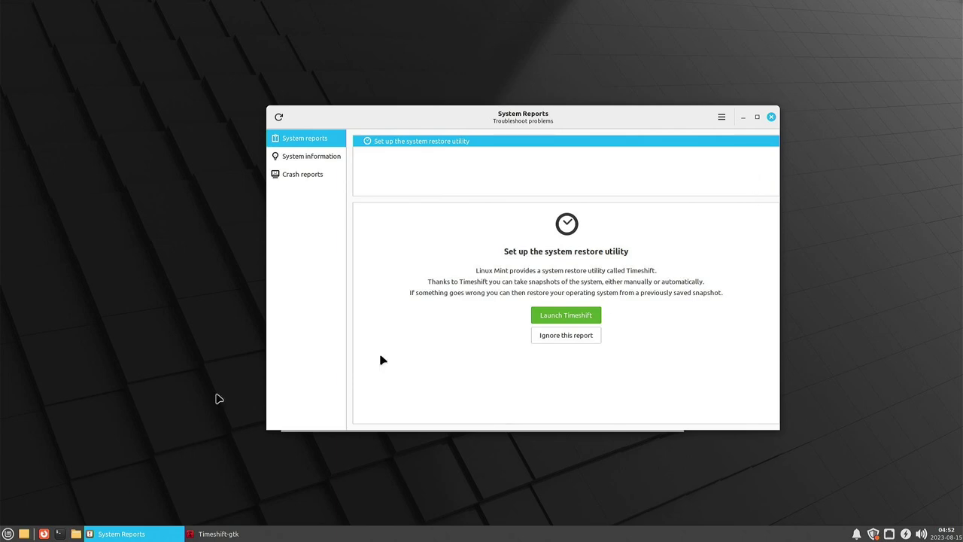
pyautogui.click(234, 537)
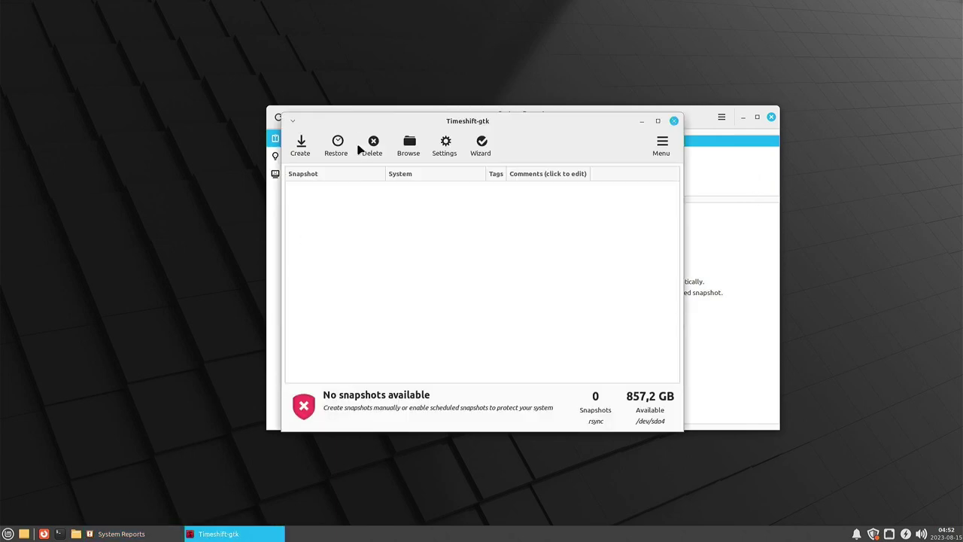
pyautogui.click(335, 183)
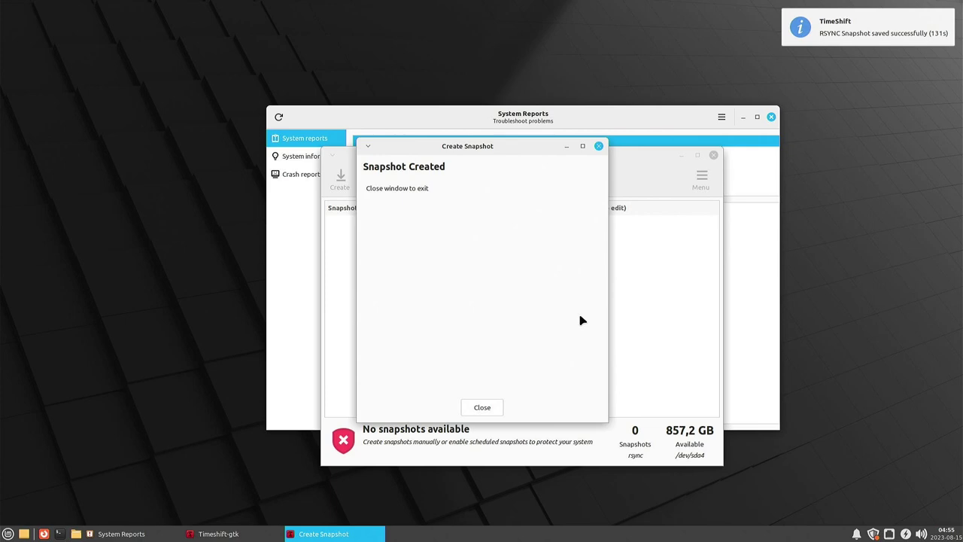
pyautogui.click(390, 224)
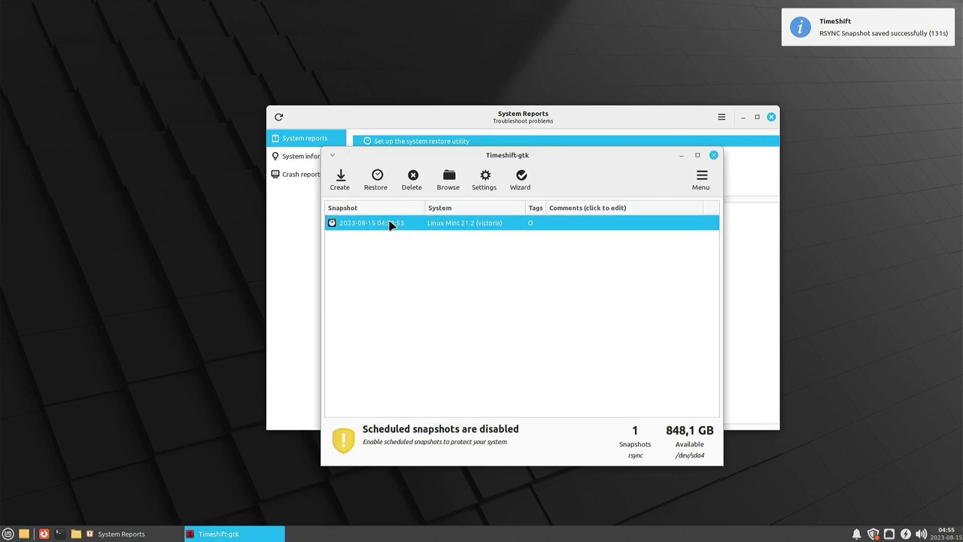
# - Check the new snapshot's options, then close Timeshift and System Reports
pyautogui.rightClick(390, 224)
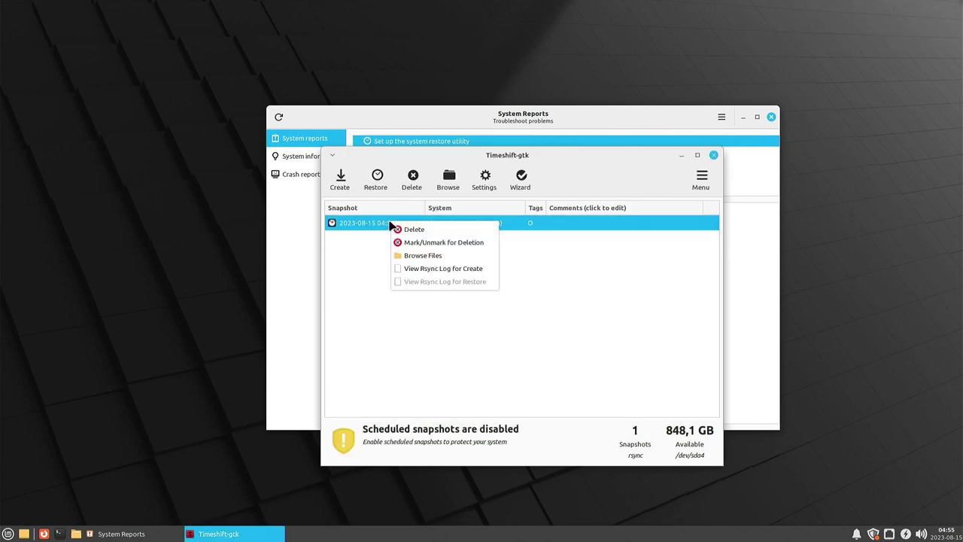
pyautogui.click(390, 224)
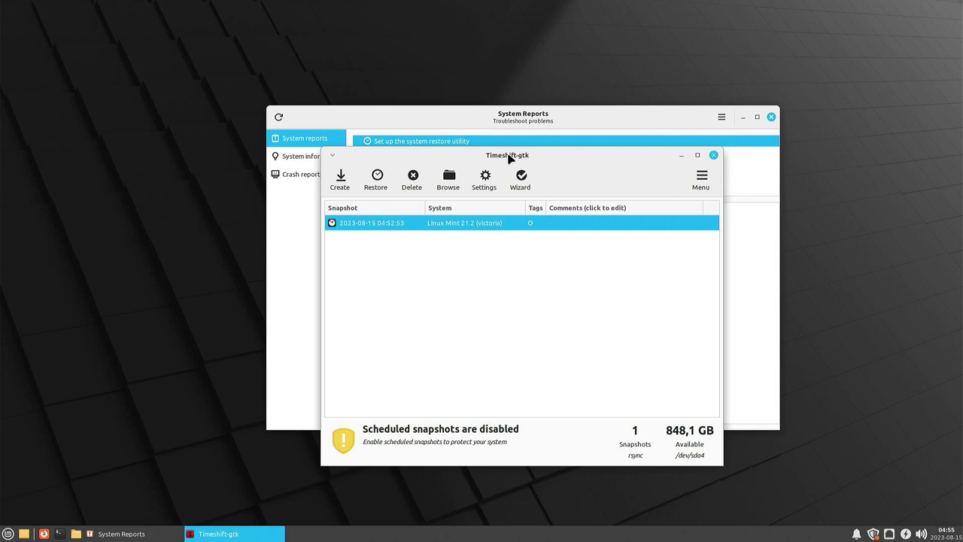
pyautogui.click(714, 155)
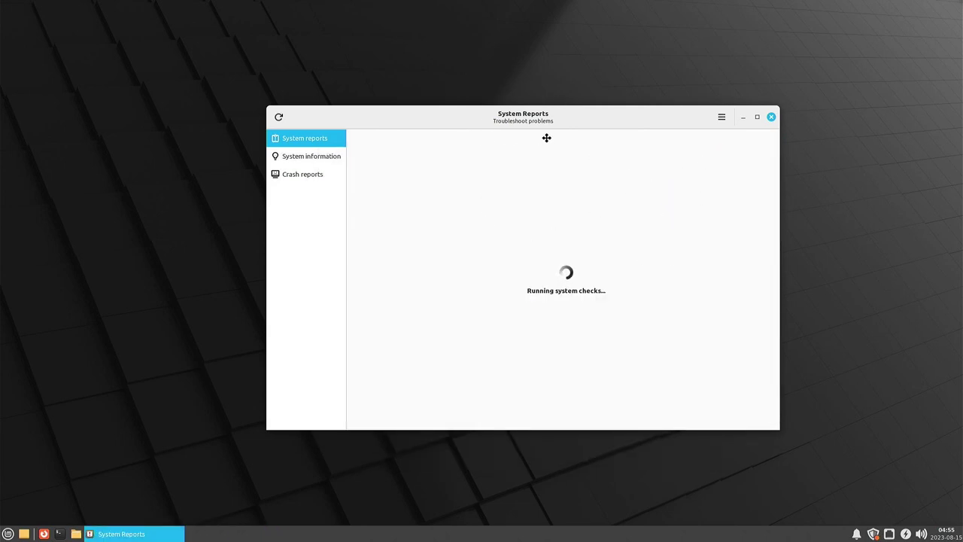
pyautogui.click(771, 117)
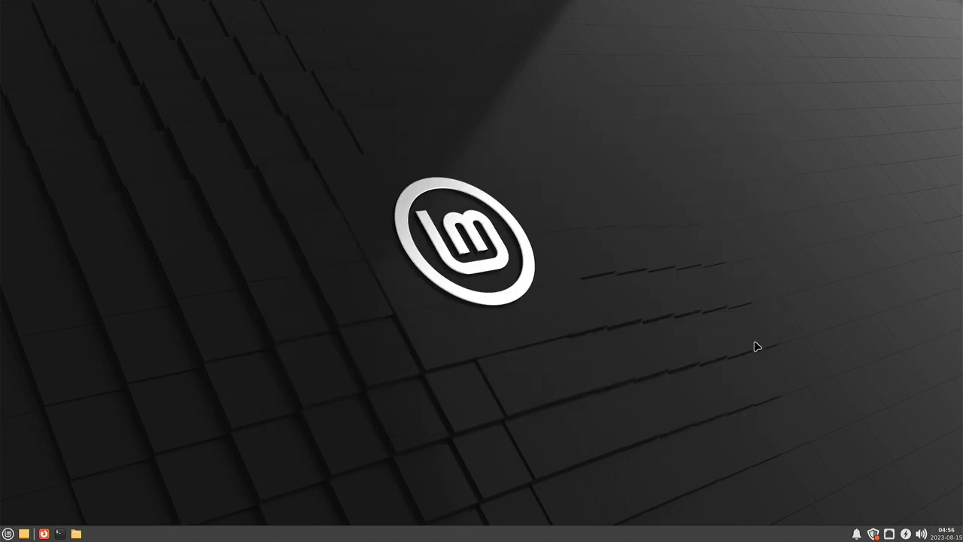
# - Apply the pending Update Manager upgrade with the password, then move and enlarge its window
pyautogui.click(873, 534)
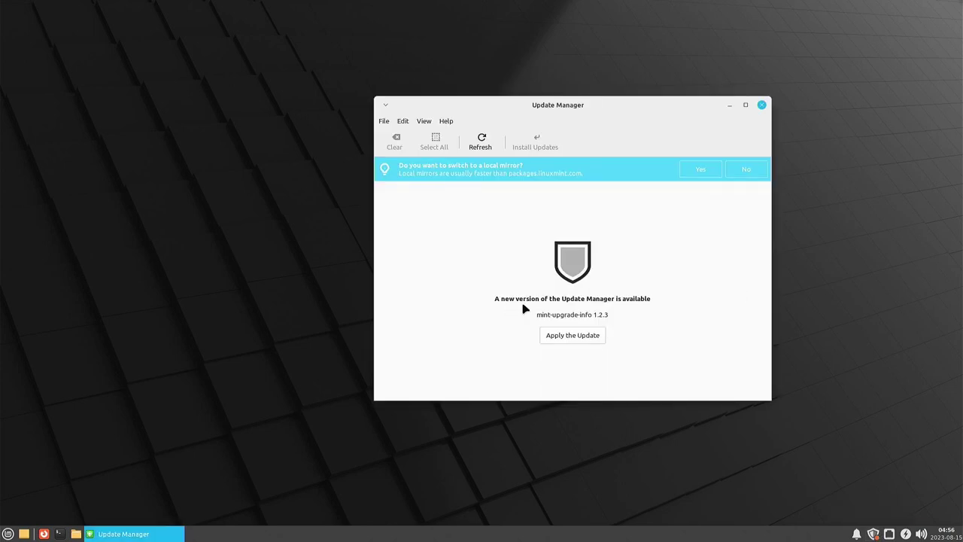
pyautogui.click(558, 338)
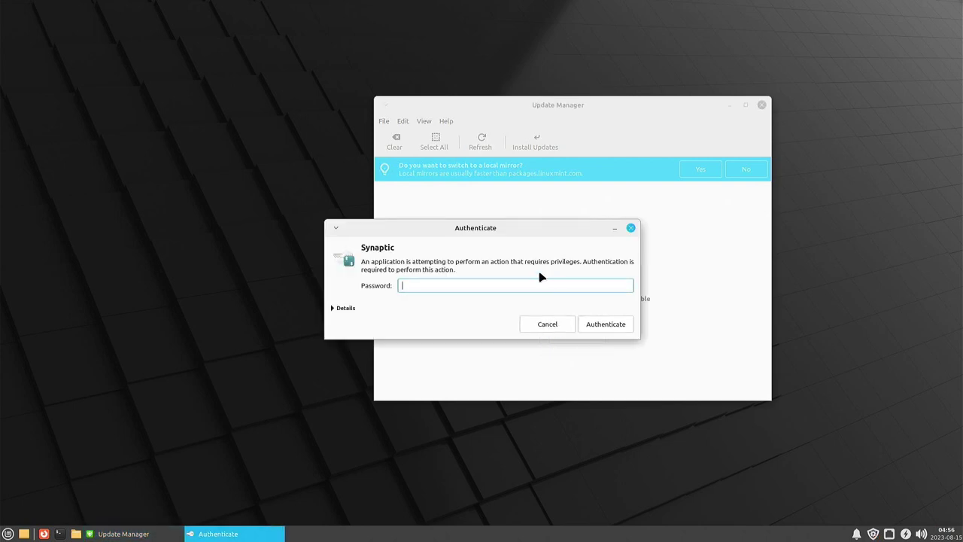
pyautogui.write('•••••••')
pyautogui.press('Return')
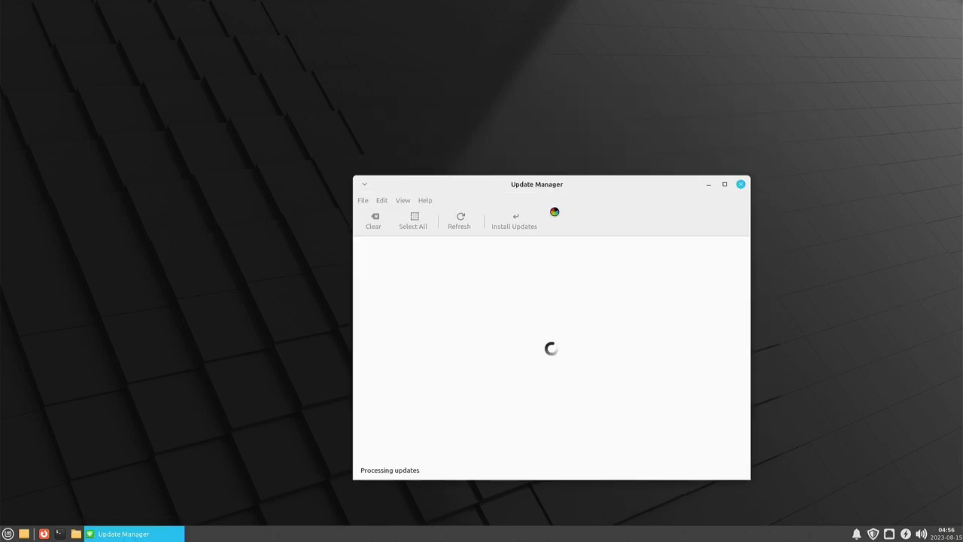
pyautogui.moveTo(553, 190); pyautogui.dragTo(512, 72)
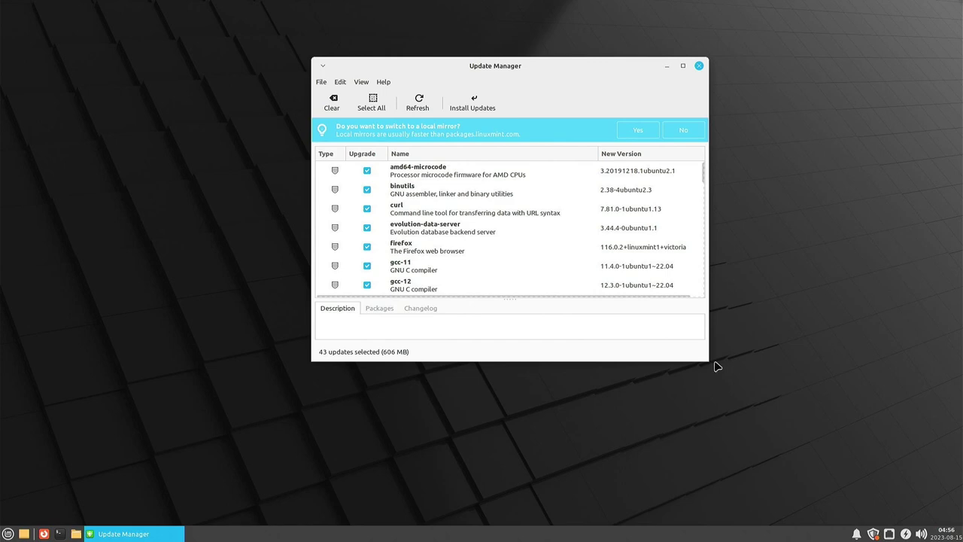
pyautogui.moveTo(716, 365); pyautogui.dragTo(738, 405)
# - Accept switching to a local mirror and authenticate Software Sources with the password
pyautogui.click(651, 131)
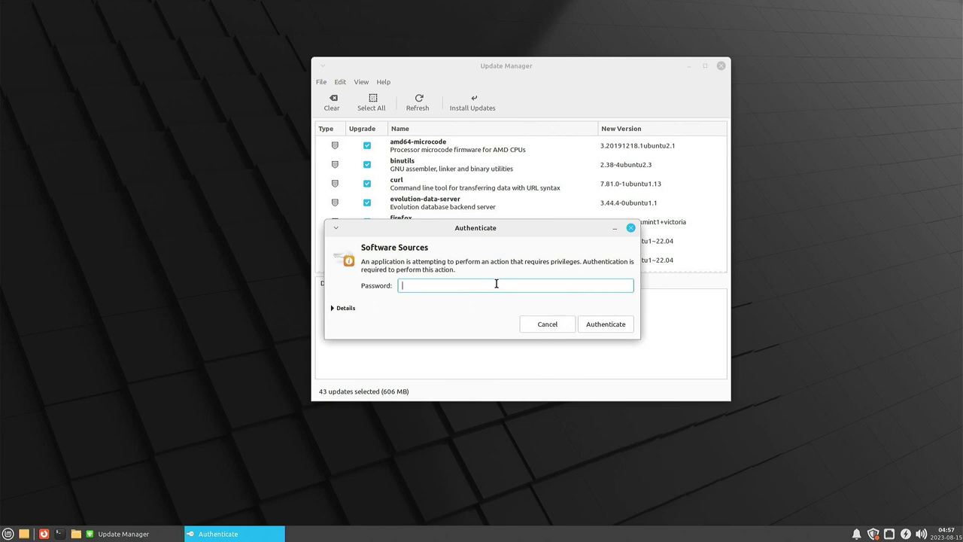
pyautogui.write('••••••••')
pyautogui.press('Return')
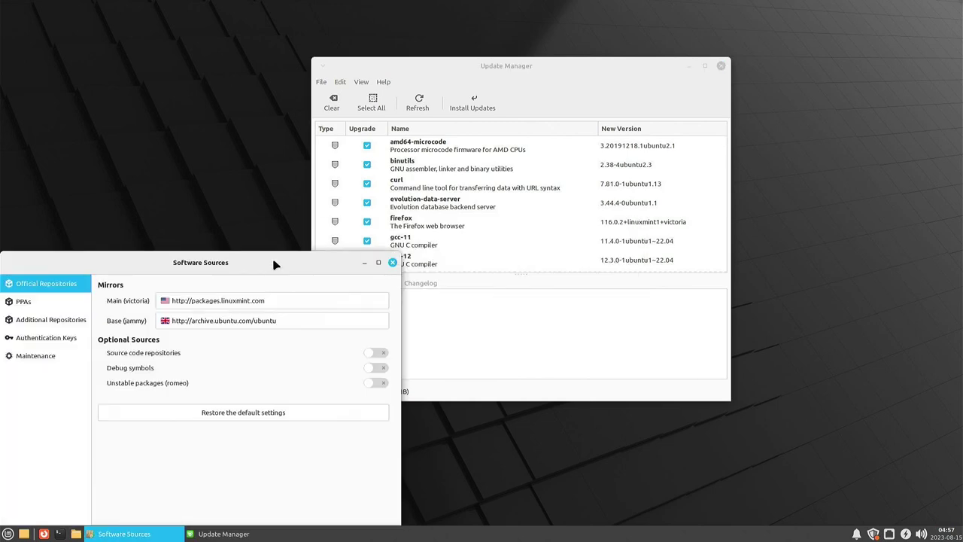
pyautogui.moveTo(275, 265); pyautogui.dragTo(652, 189)
# - Set the Bahnhof mirror for main and ftp.acc.umu.se for base, then refresh the APT cache
pyautogui.click(656, 230)
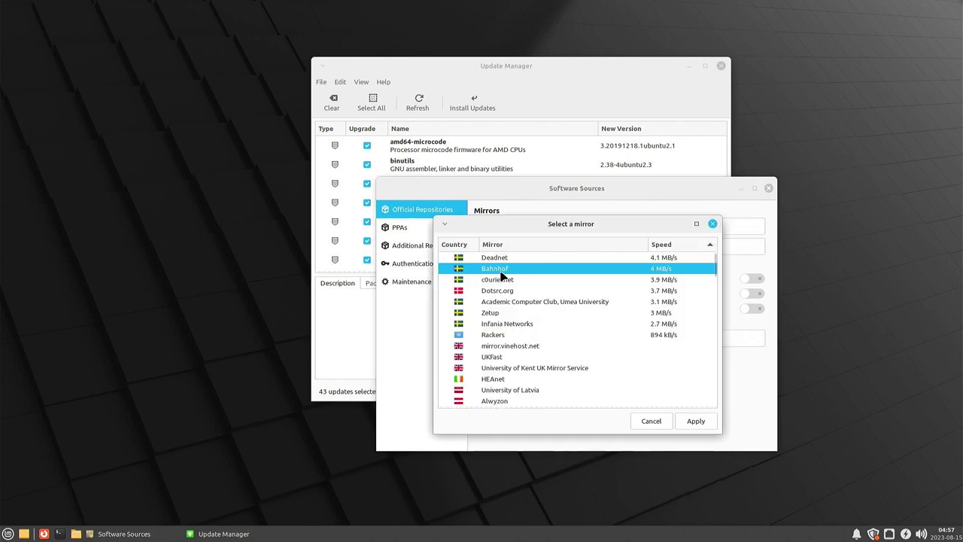
pyautogui.click(698, 421)
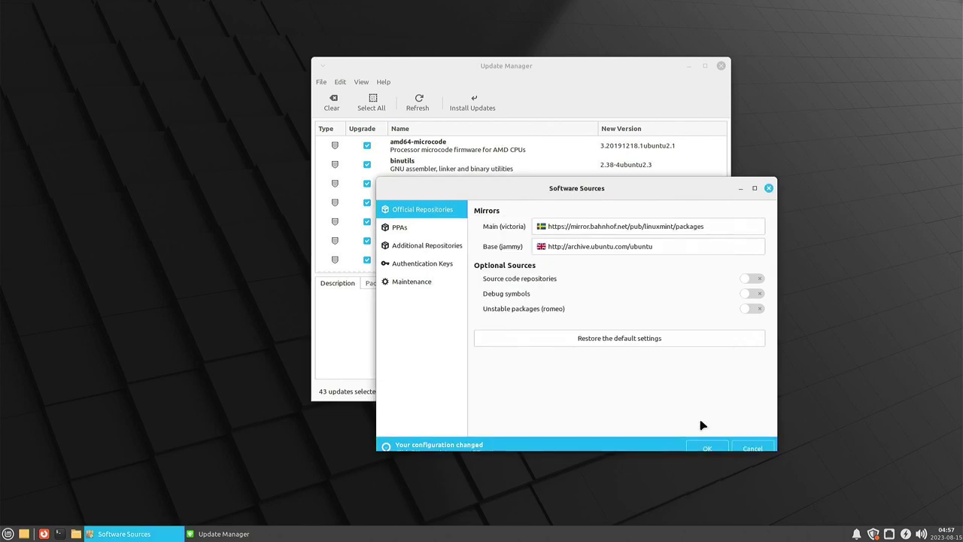
pyautogui.click(629, 246)
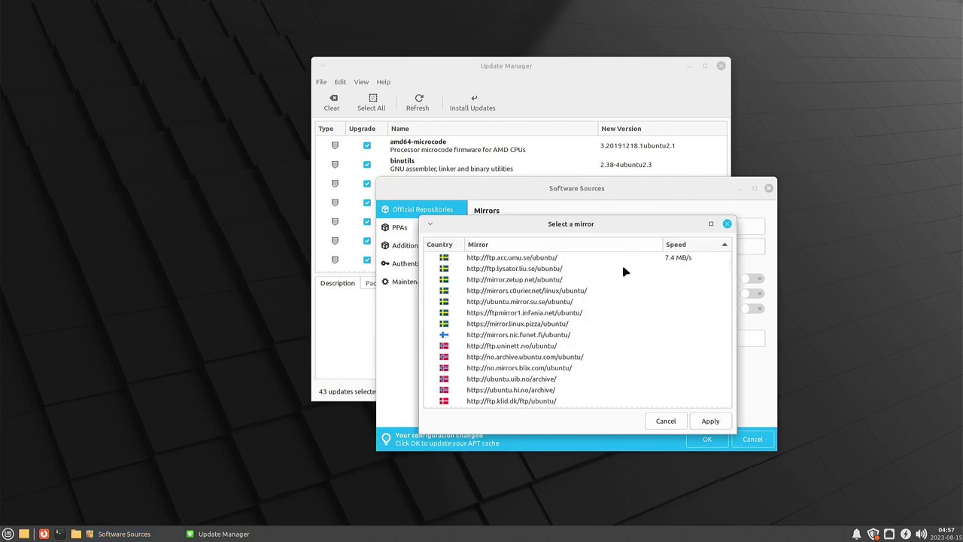
pyautogui.click(537, 261)
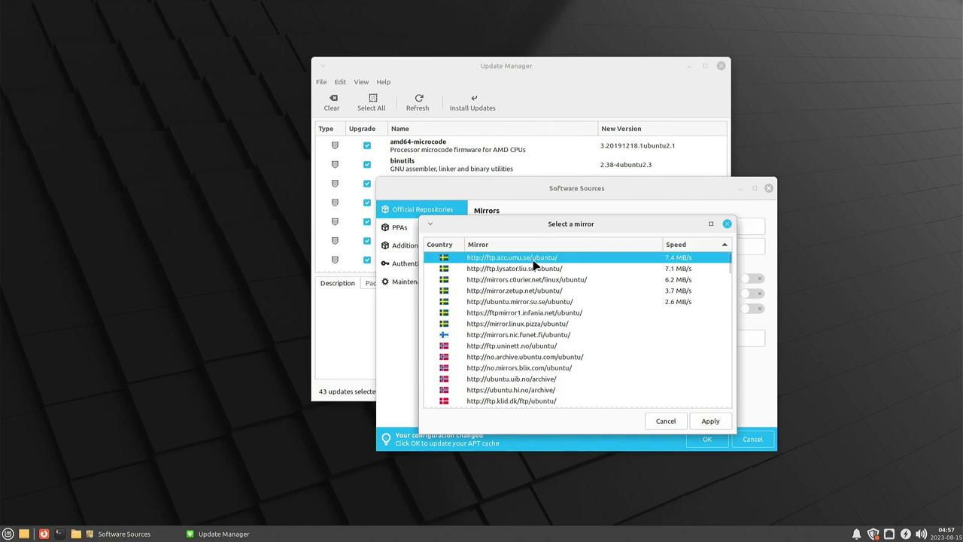
pyautogui.click(697, 422)
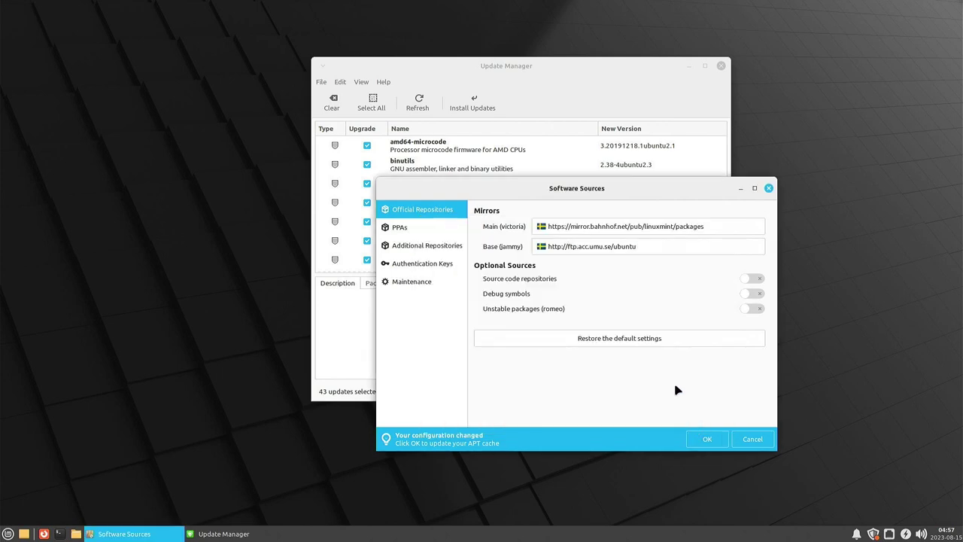
pyautogui.click(700, 440)
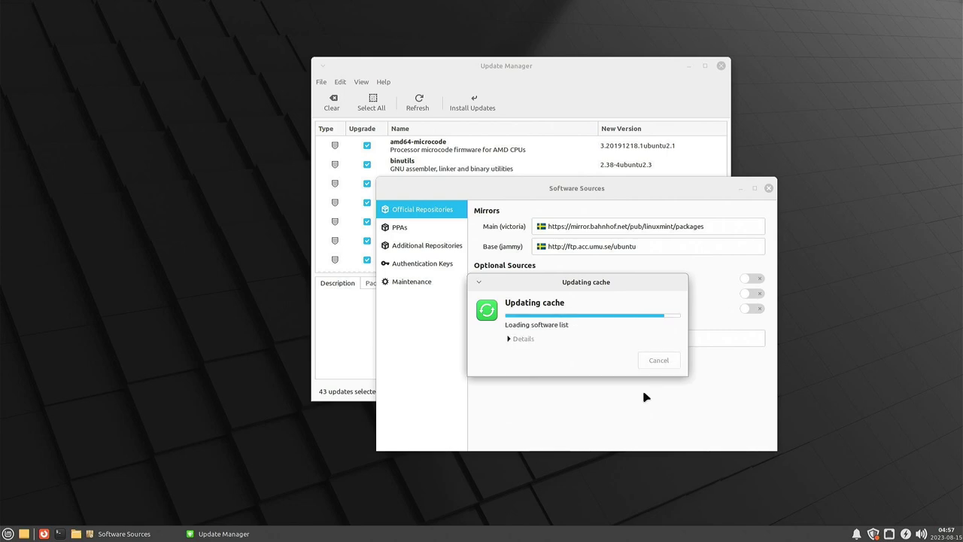
pyautogui.click(770, 188)
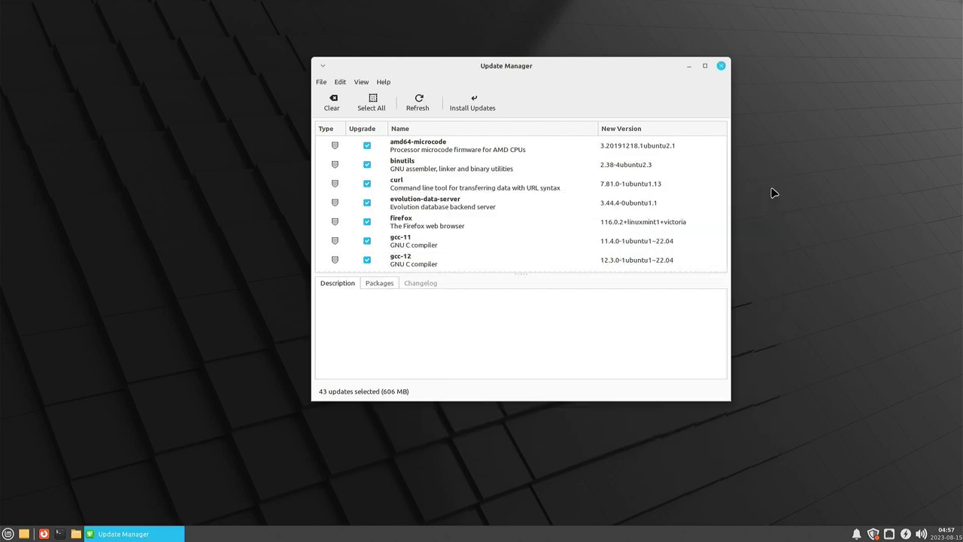
# - Install the 43 selected updates plus the additional kernel packages, authorising with the password
pyautogui.click(461, 104)
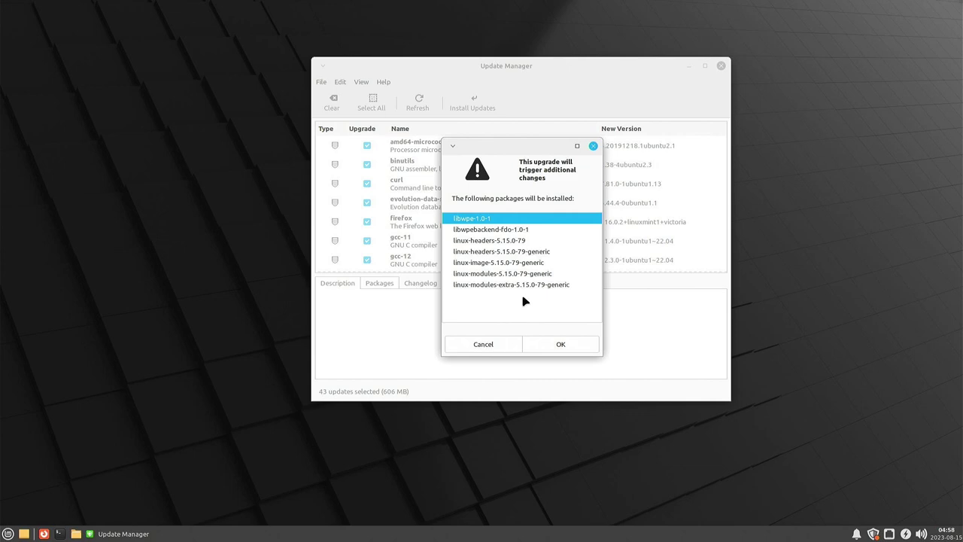
pyautogui.click(543, 344)
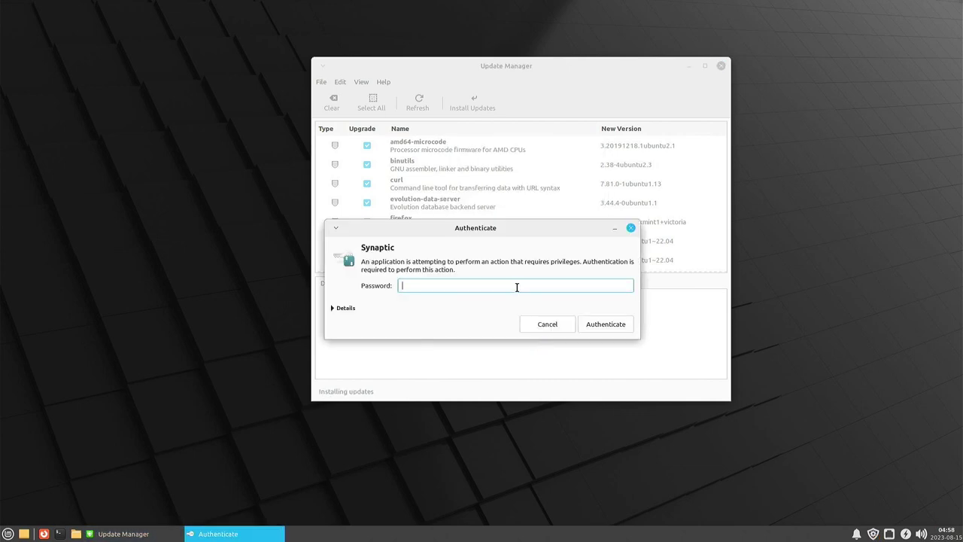
pyautogui.write('********')
pyautogui.press('Return')
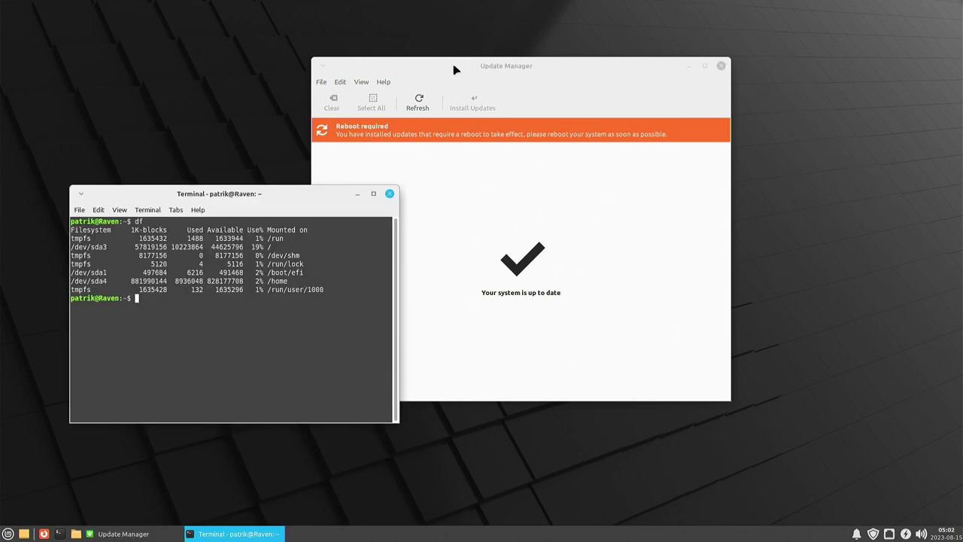
# - Bring Update Manager back to the front after reviewing the df output
pyautogui.click(456, 76)
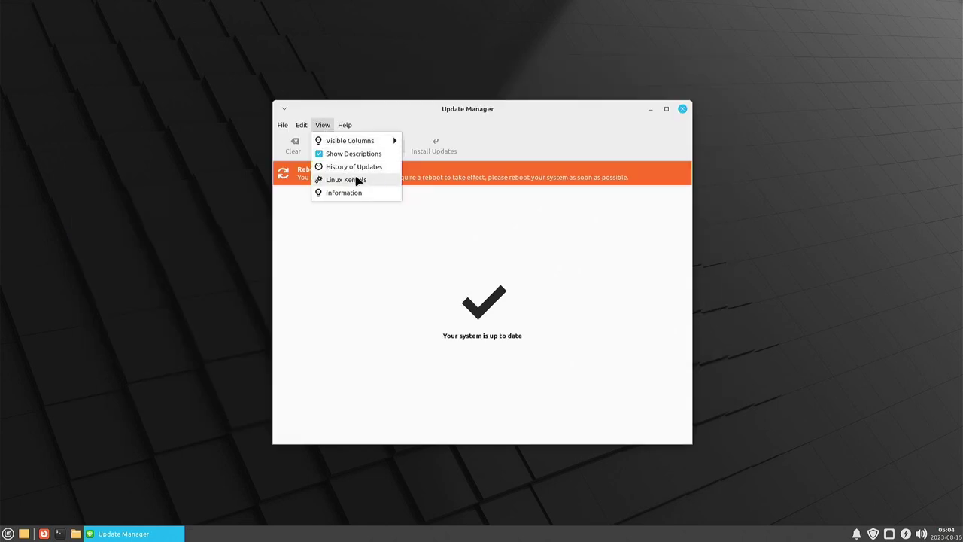
# - Open Linux Kernels, suppressing its warning permanently, and inspect the active 5.15.0-76 kernel
pyautogui.click(358, 180)
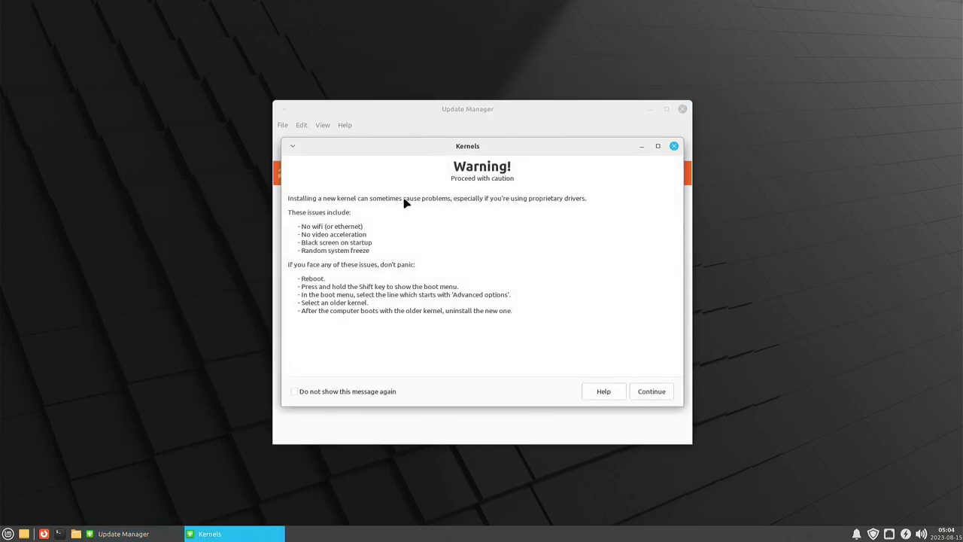
pyautogui.click(322, 393)
pyautogui.click(667, 391)
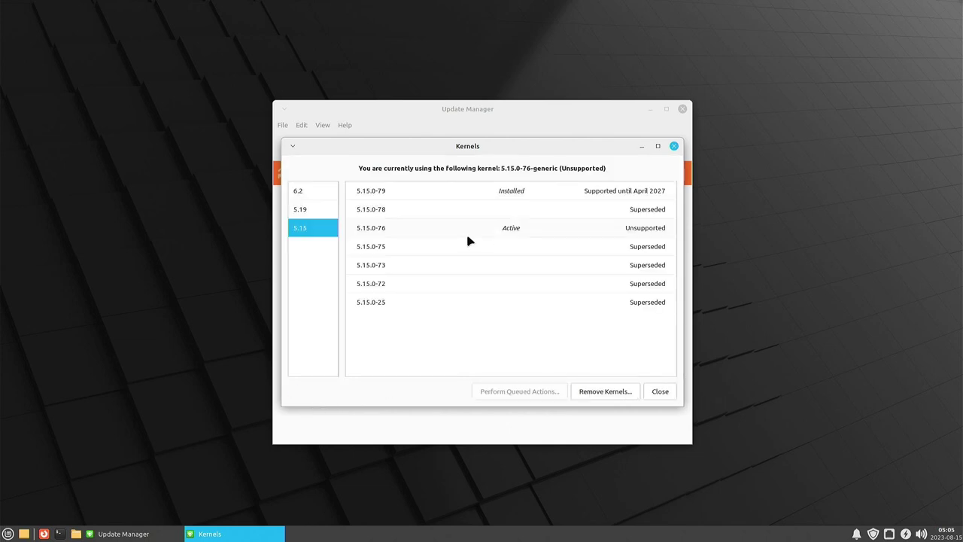
pyautogui.click(467, 238)
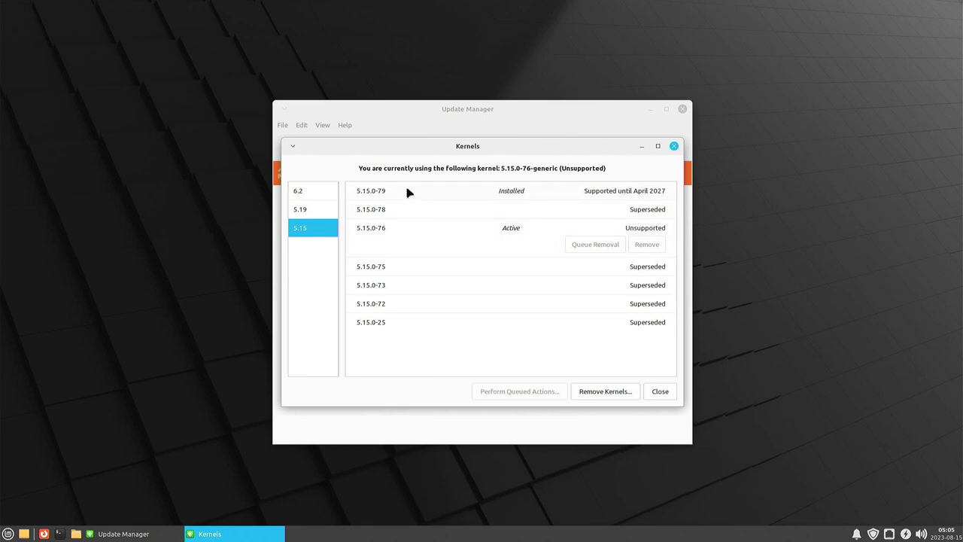
# - Install the 6.2.0-26 kernel from the 6.2 series, authorising with the password
pyautogui.click(303, 193)
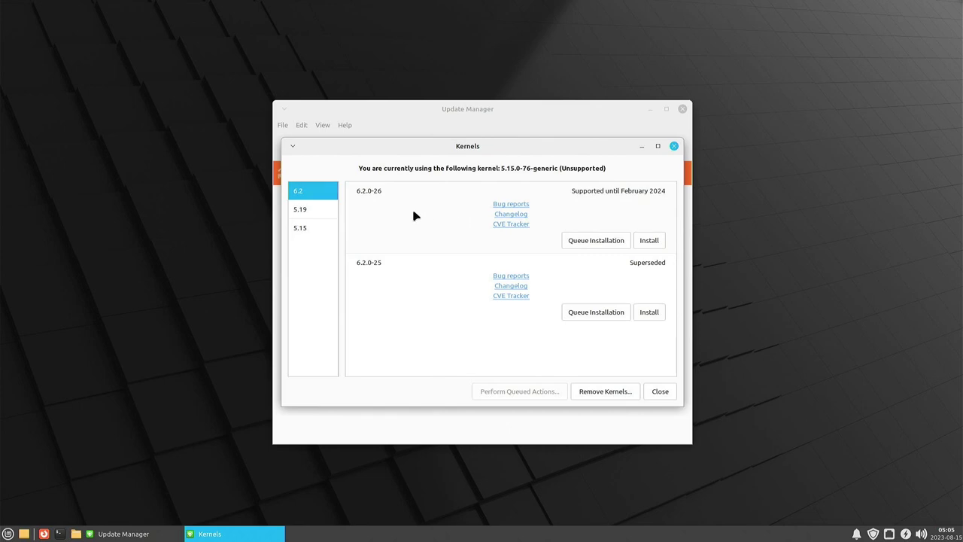
pyautogui.click(650, 241)
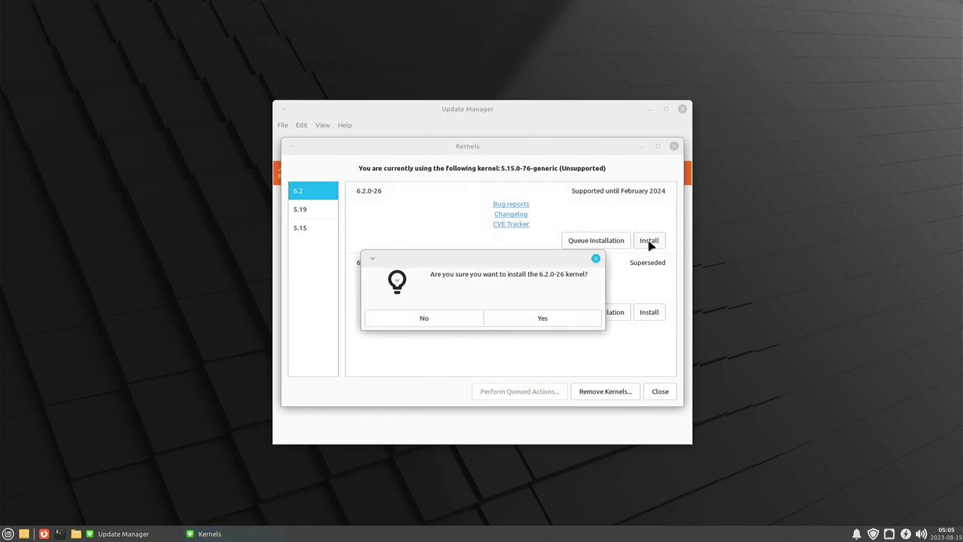
pyautogui.click(558, 322)
pyautogui.write('********')
pyautogui.press('Return')
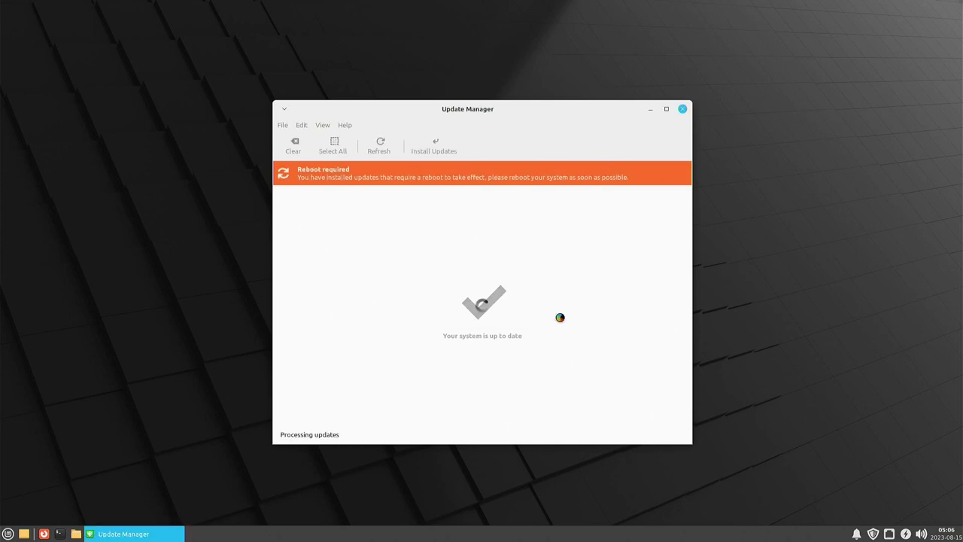
# - Reopen the kernel list to verify 6.2.0-26 is installed, then view the 5.15 series
pyautogui.click(322, 125)
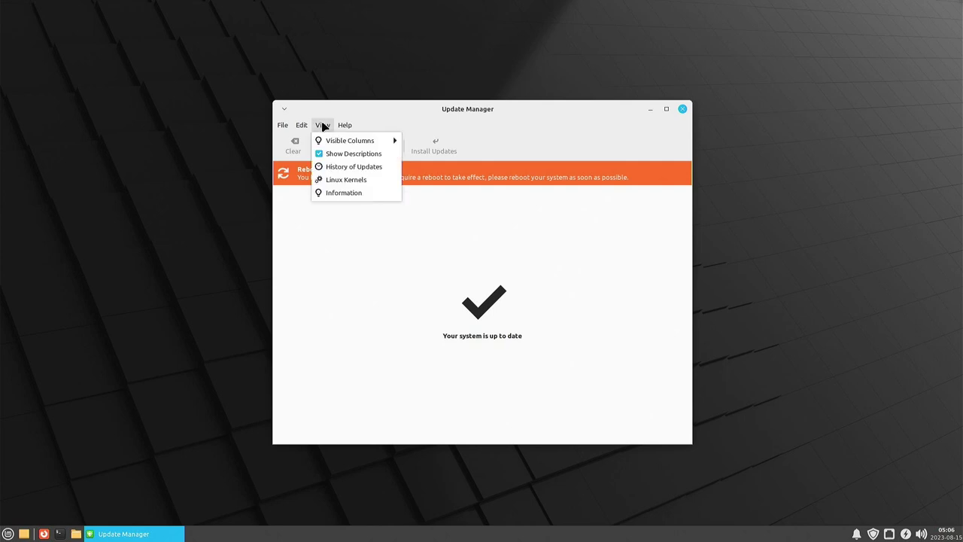
pyautogui.click(338, 190)
pyautogui.click(402, 198)
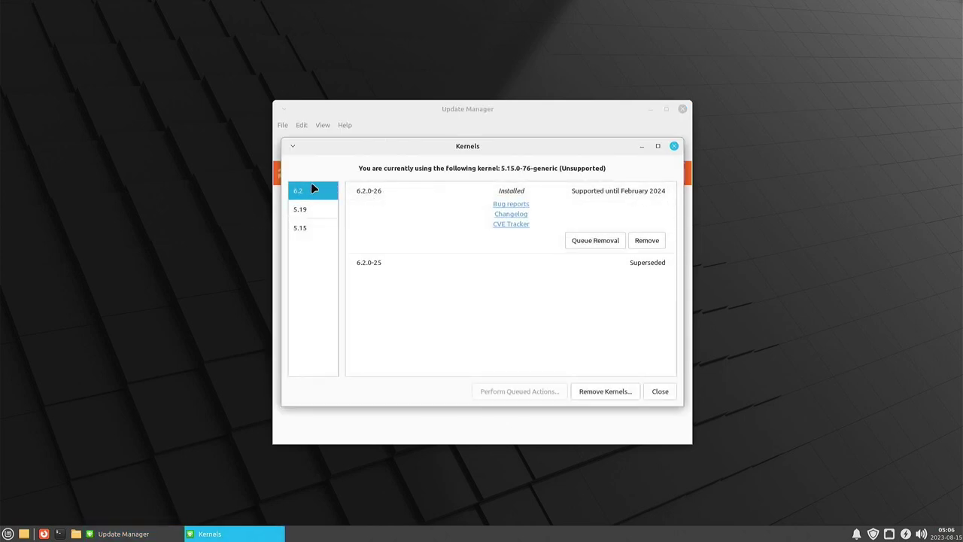
pyautogui.click(313, 230)
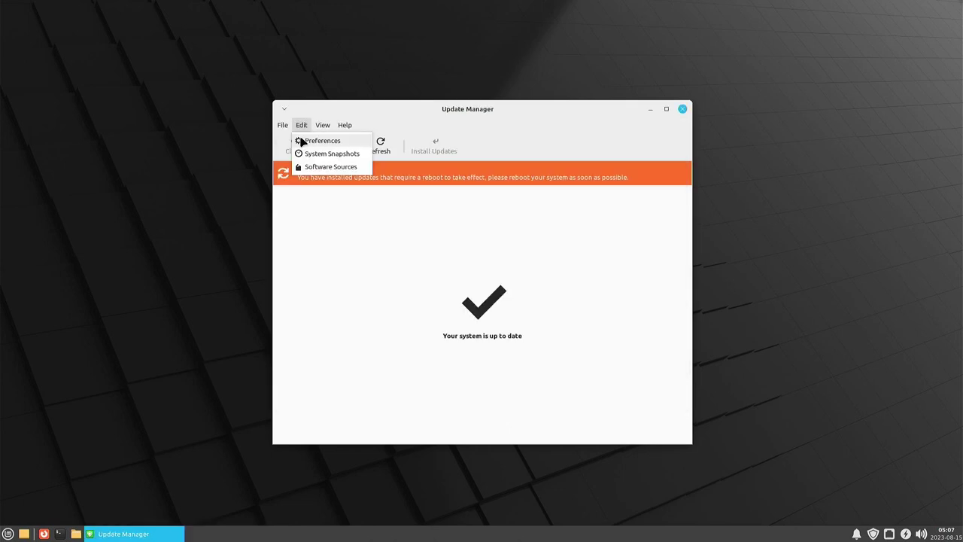
# - Under Preferences > Automation, enable automatic updates, Flatpak updates and obsolete-kernel removal
pyautogui.click(301, 142)
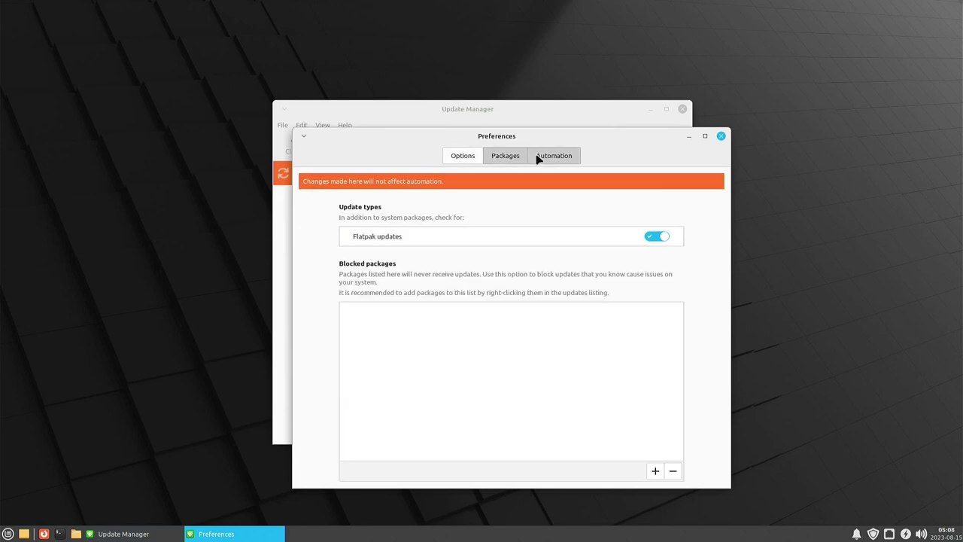
pyautogui.click(539, 157)
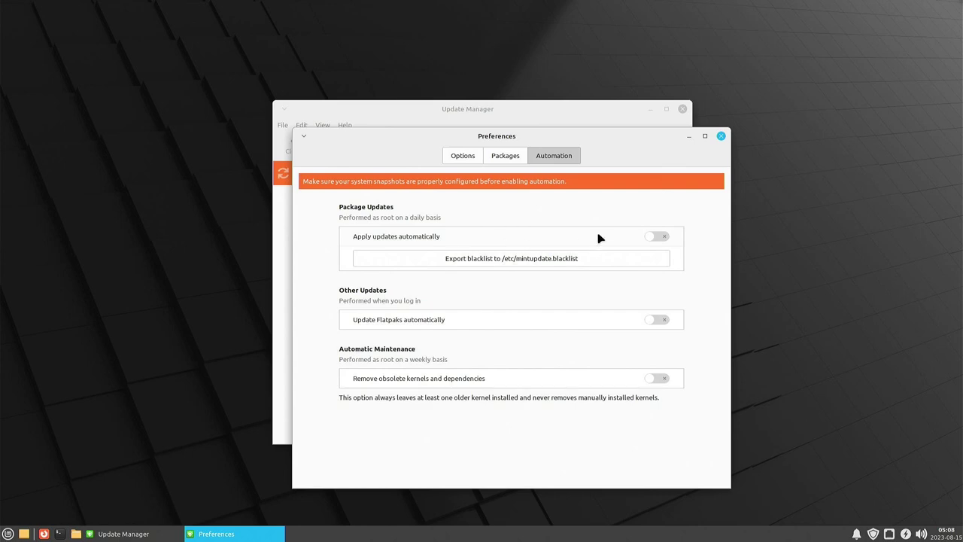
pyautogui.click(656, 238)
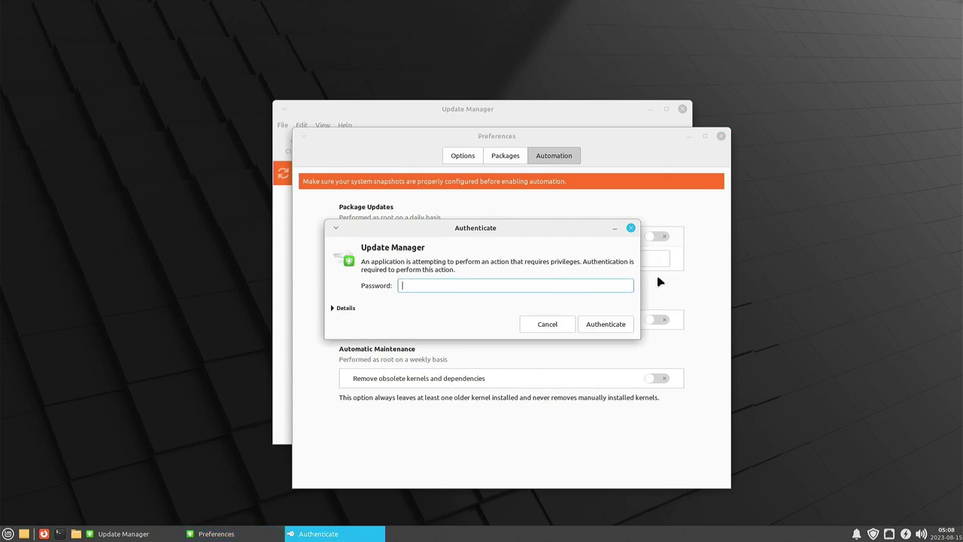
pyautogui.write('******')
pyautogui.press('Return')
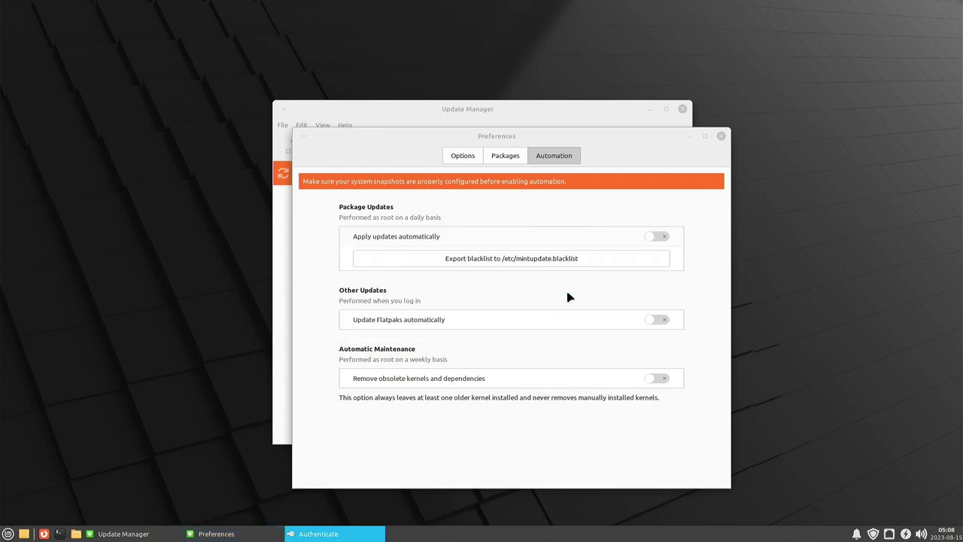
pyautogui.click(652, 320)
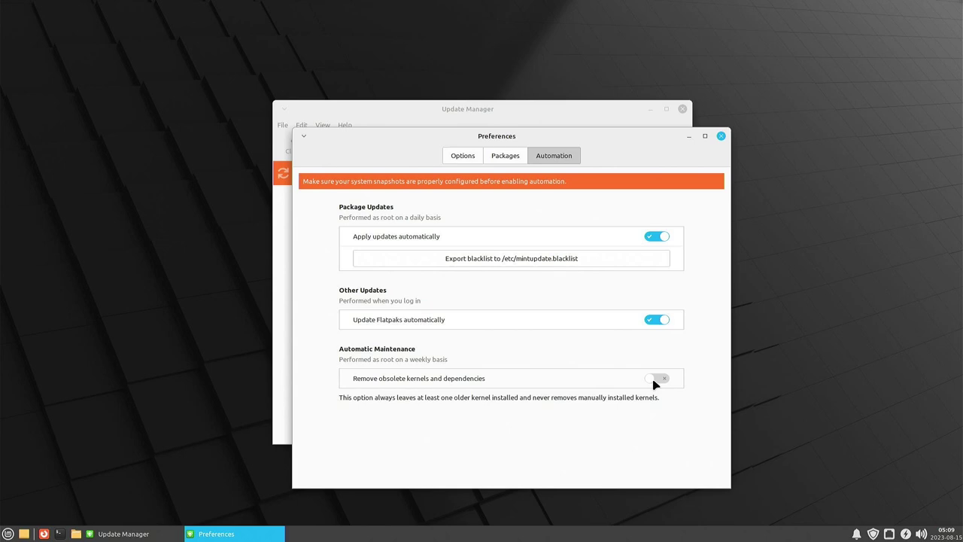
pyautogui.click(654, 382)
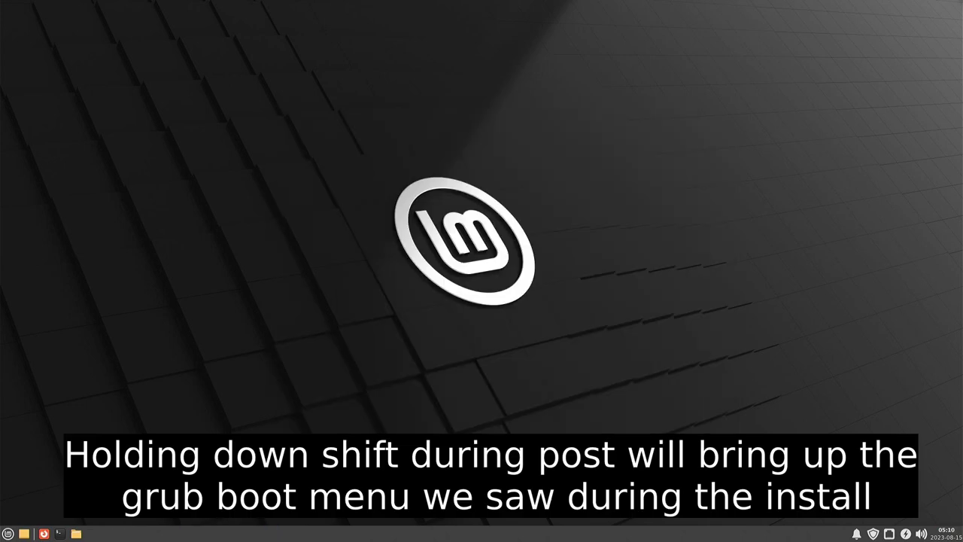
# - Restart the computer from the Mint menu's power options
pyautogui.click(7, 534)
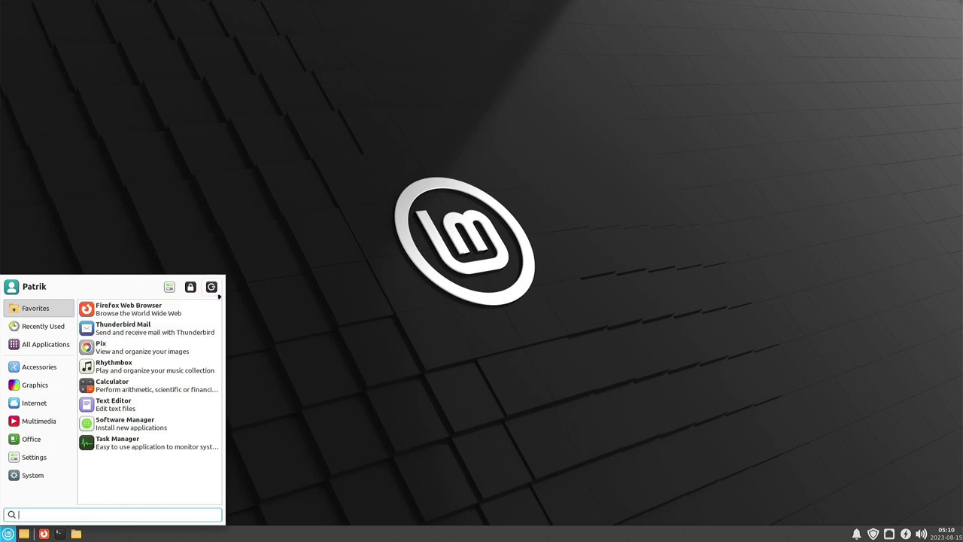
pyautogui.click(213, 288)
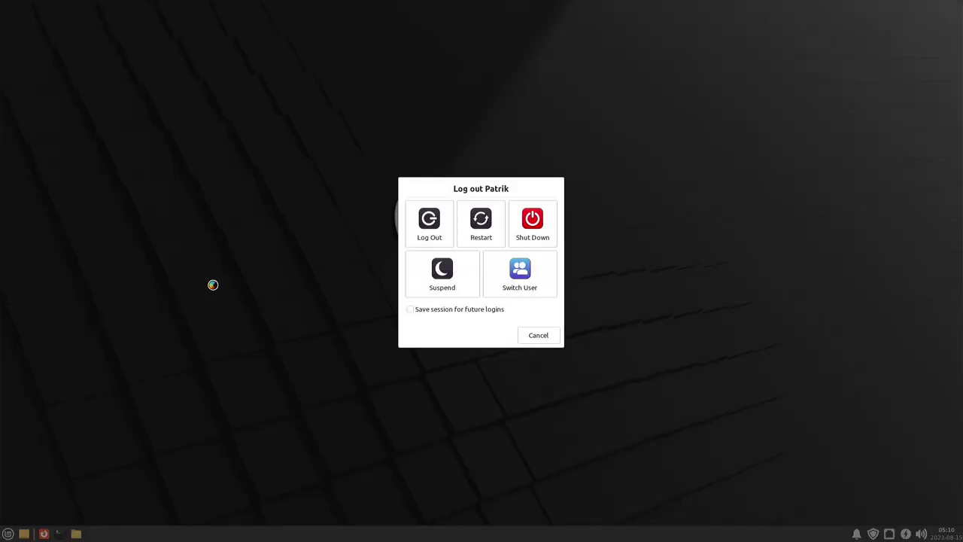
pyautogui.click(477, 219)
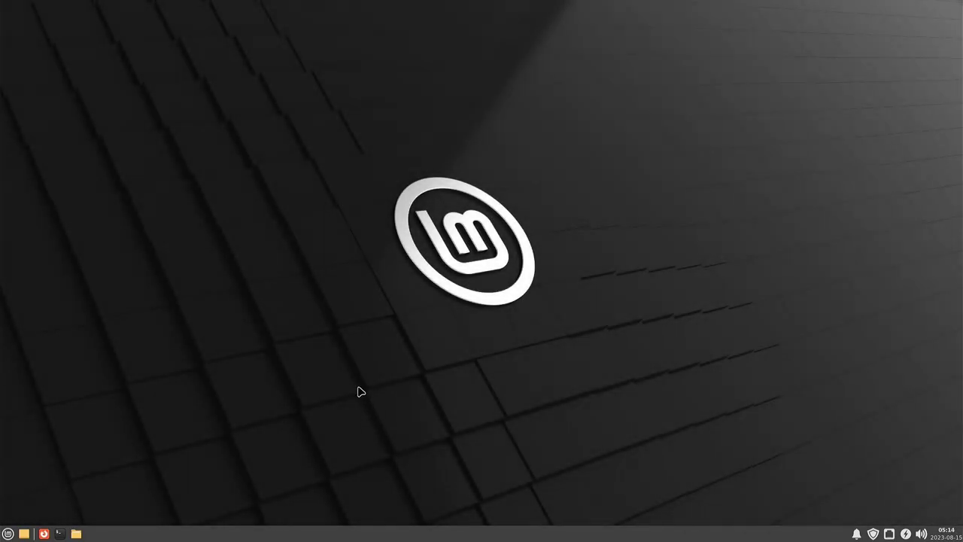
# - After reboot, open the applications menu and browse the System category
pyautogui.click(7, 533)
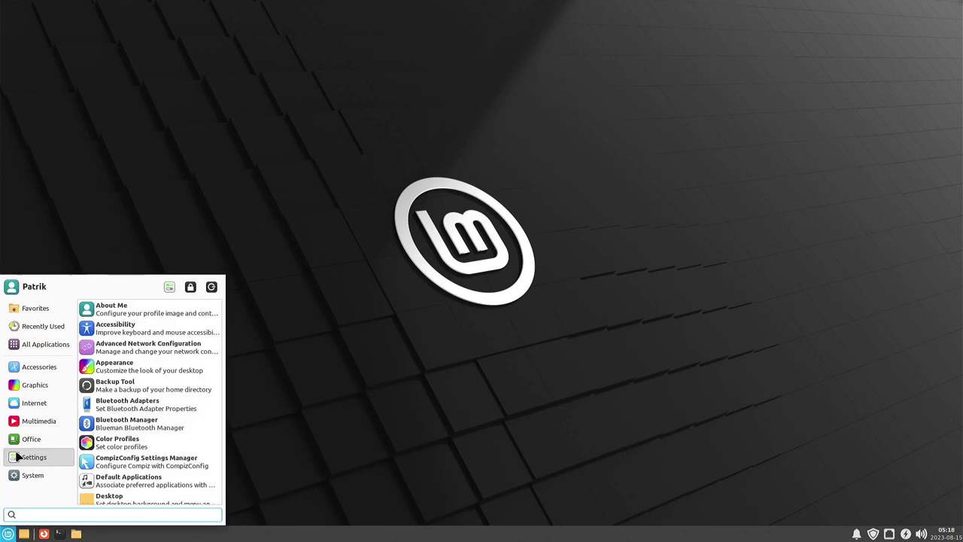
pyautogui.moveTo(20, 476)
pyautogui.scroll(-3, 146, 470)
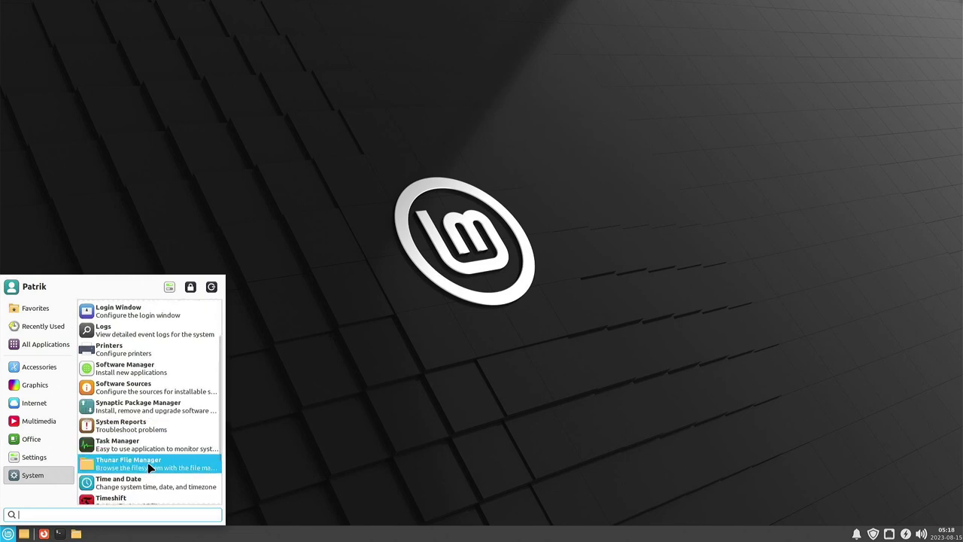
pyautogui.scroll(-1, 148, 462)
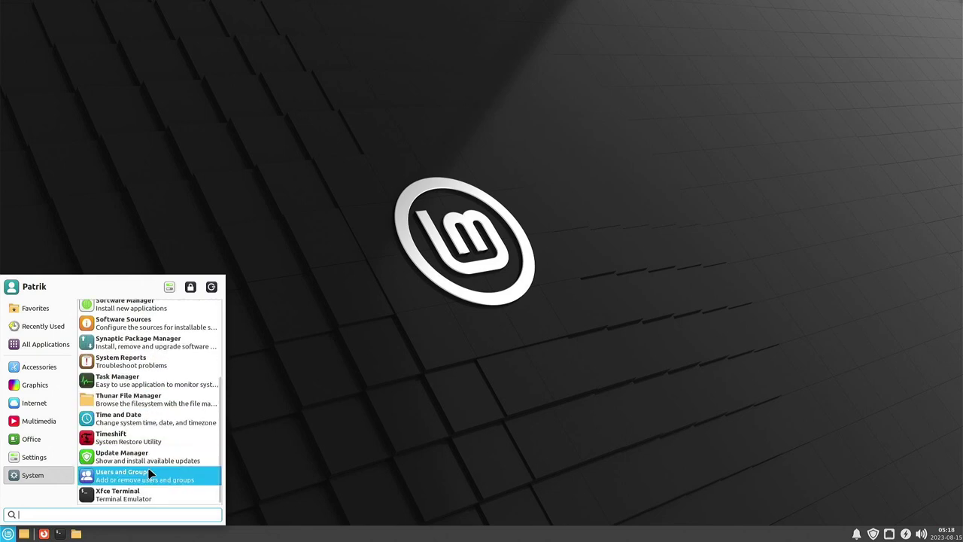
pyautogui.scroll(4, 149, 472)
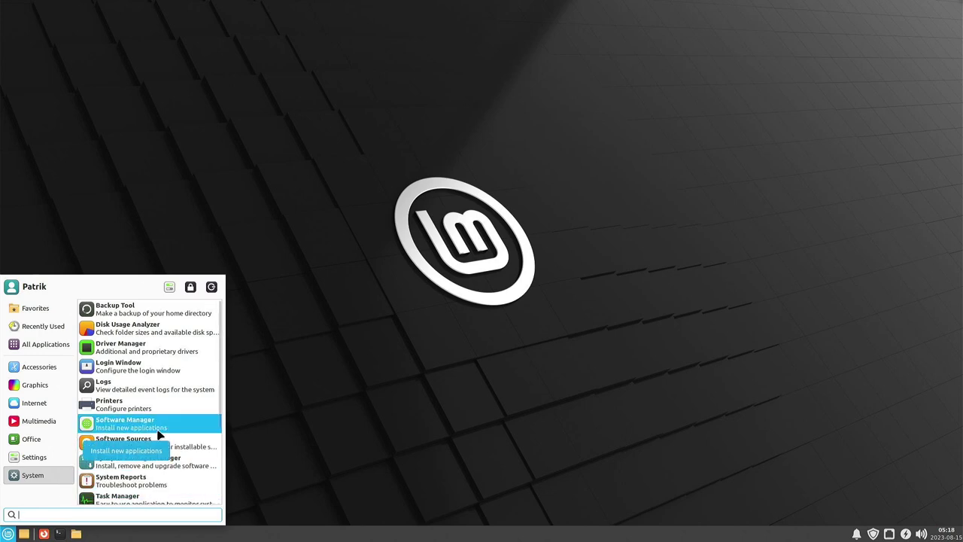
pyautogui.scroll(-3, 161, 435)
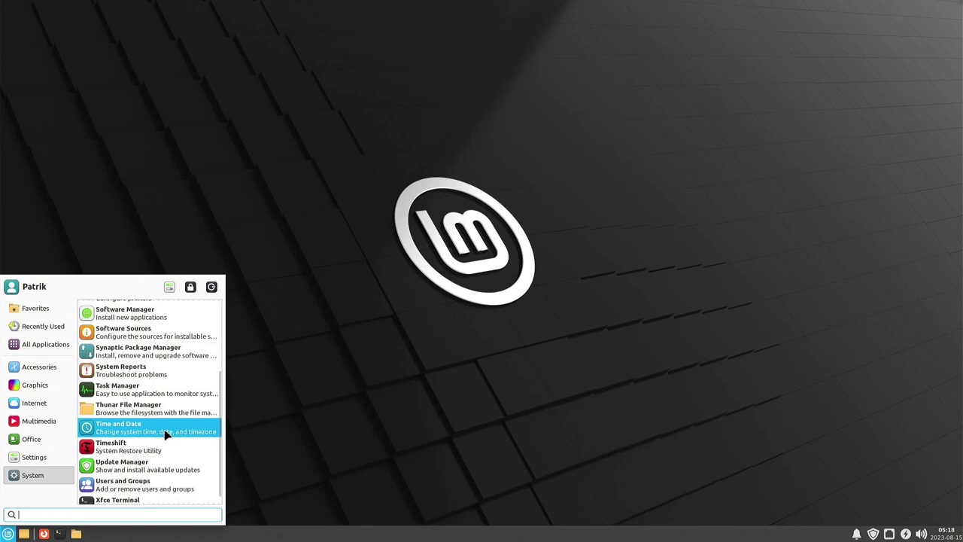
# - Open Software Manager and go to the Steam package page
pyautogui.scroll(3, 165, 452)
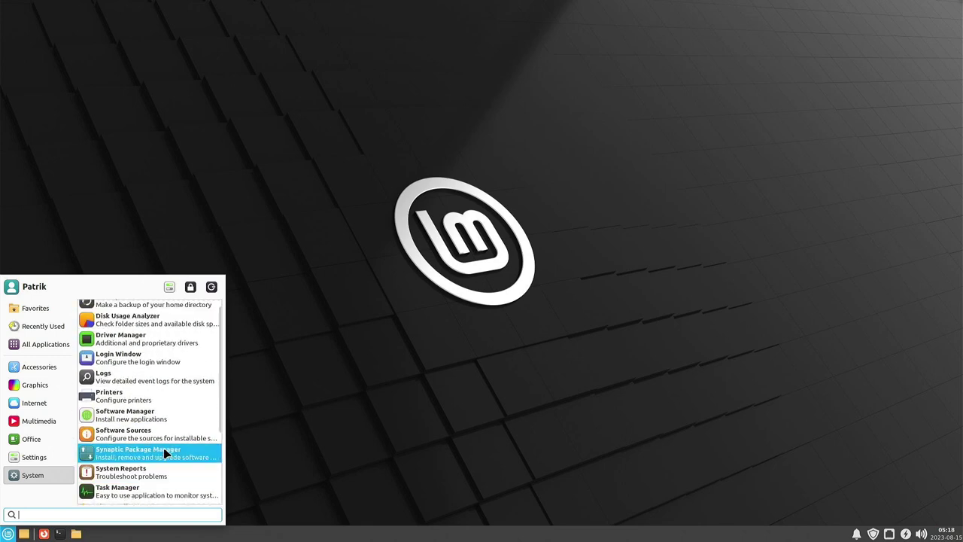
pyautogui.scroll(1, 166, 452)
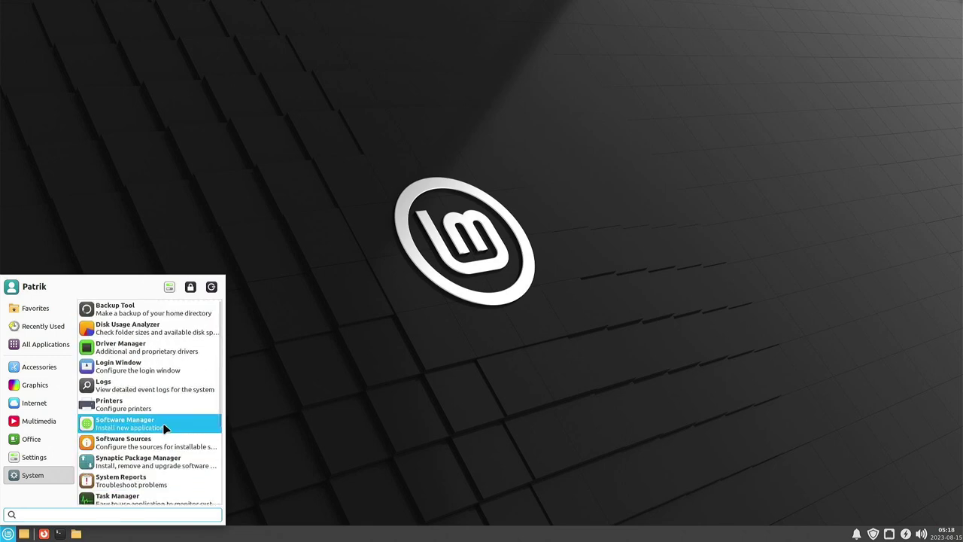
pyautogui.click(165, 426)
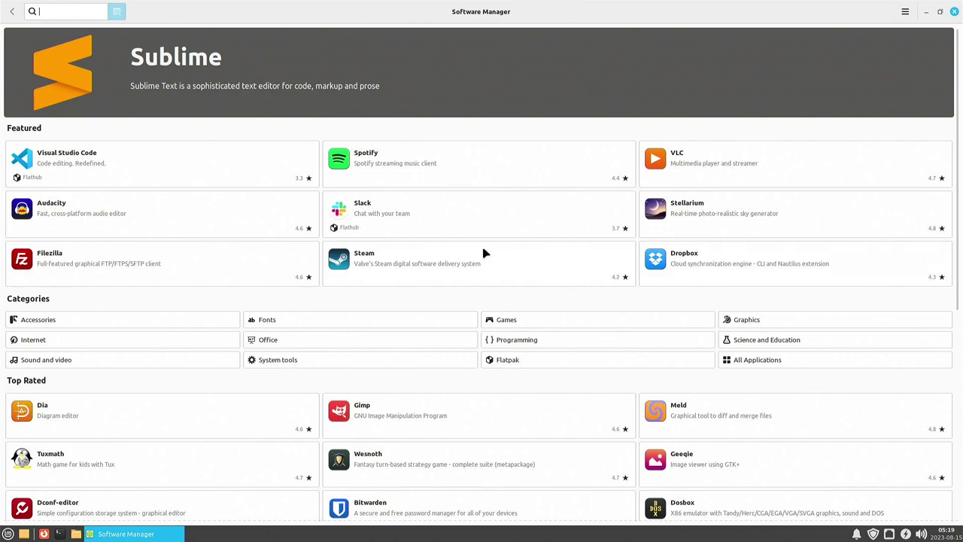
pyautogui.click(336, 263)
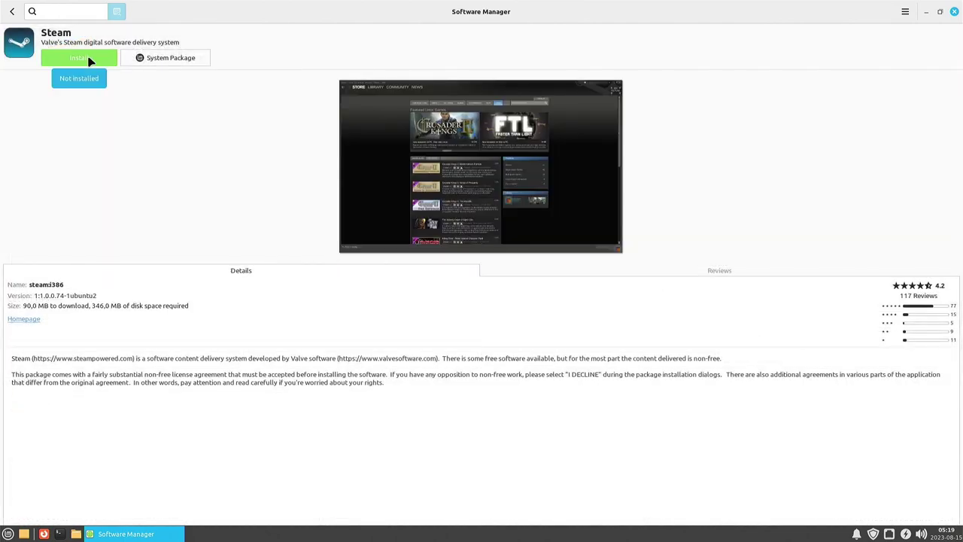
# - Install Steam with its additional packages, authorise with the password, and close Software Manager
pyautogui.click(88, 60)
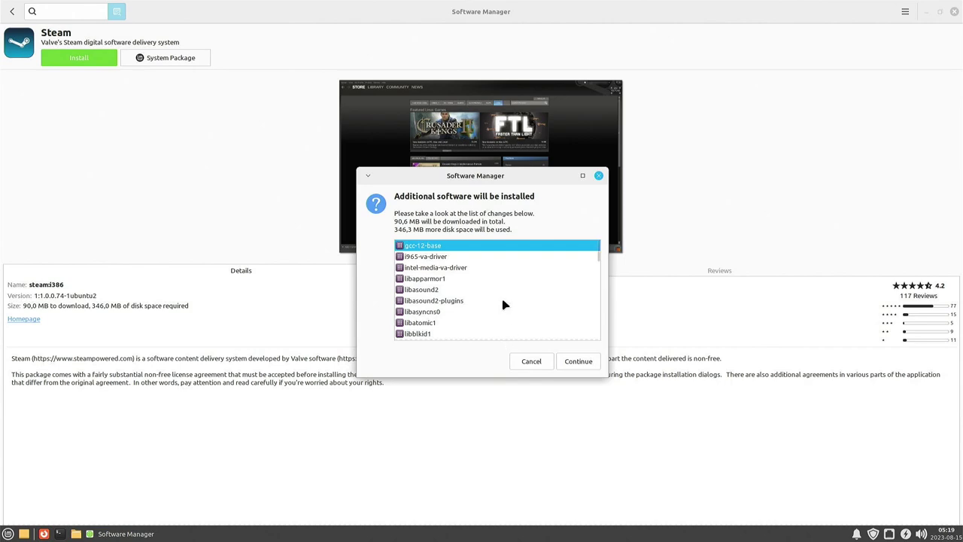
pyautogui.scroll(-5, 504, 304)
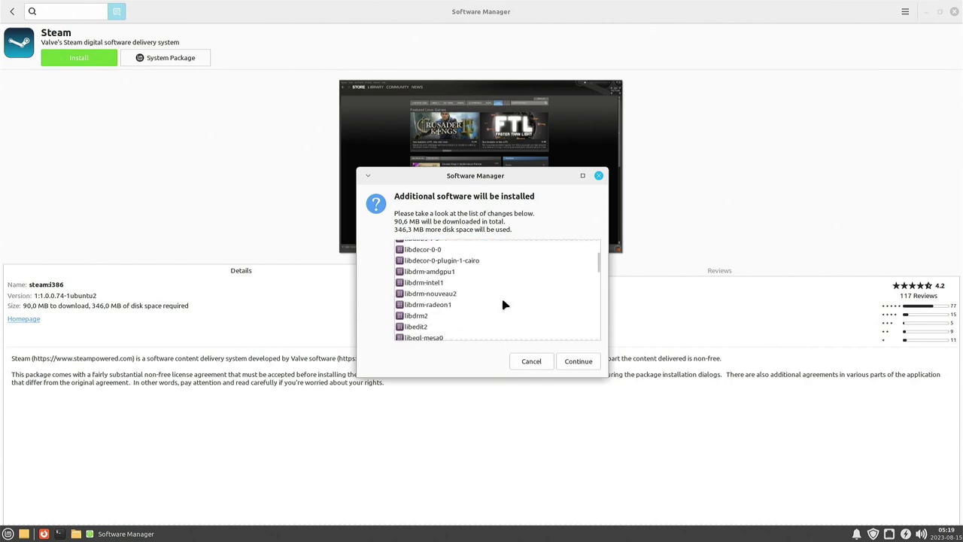
pyautogui.click(580, 361)
pyautogui.press('Return')
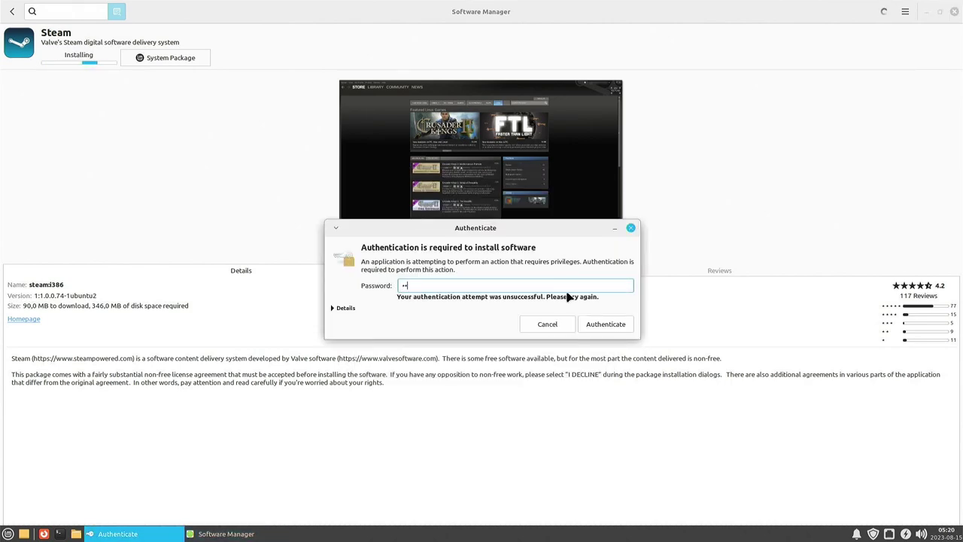
pyautogui.write('********')
pyautogui.press('Return')
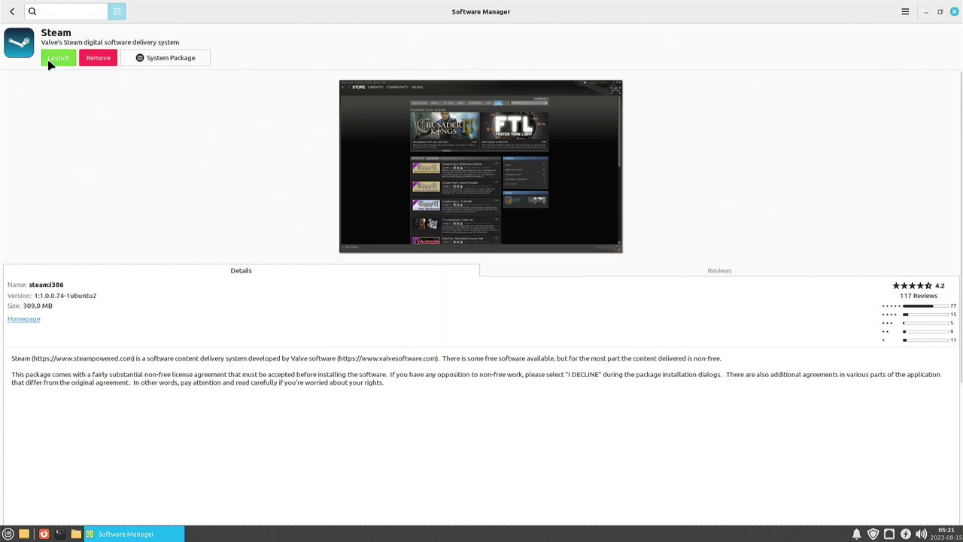
pyautogui.click(954, 11)
pyautogui.press('super')
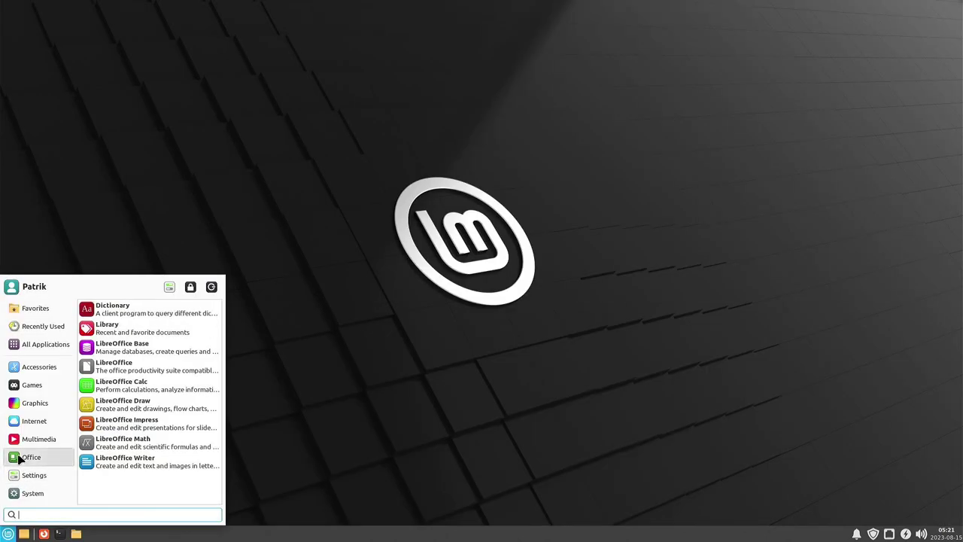
# - Add the Steam entry from the Games menu to the panel
pyautogui.moveTo(33, 388)
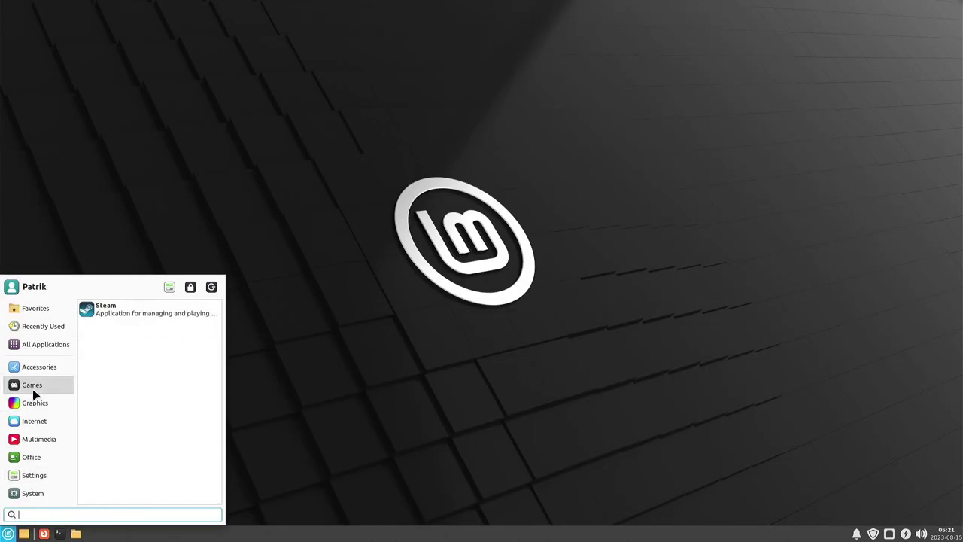
pyautogui.rightClick(110, 310)
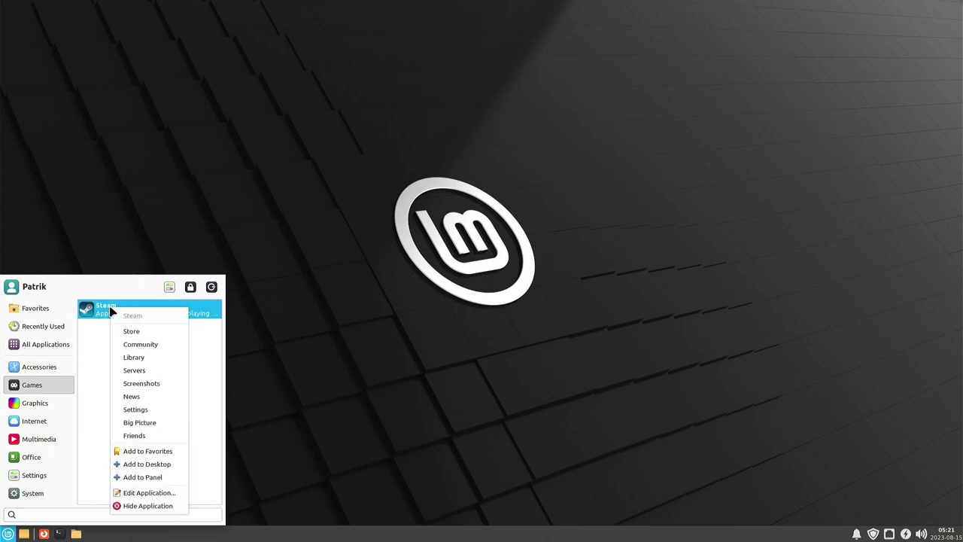
pyautogui.click(165, 481)
pyautogui.click(521, 407)
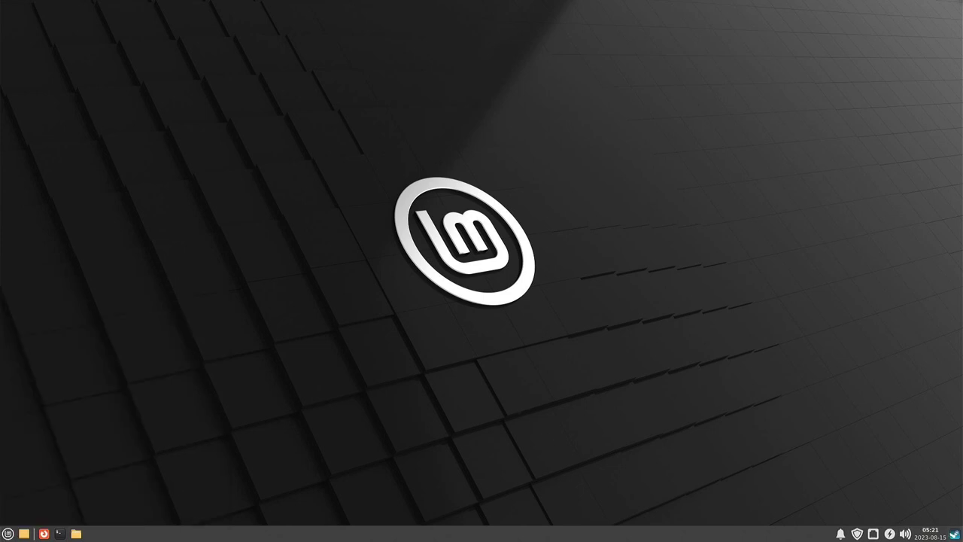
# - Move the new Steam launcher beside the other launchers on the left of the panel
pyautogui.rightClick(955, 534)
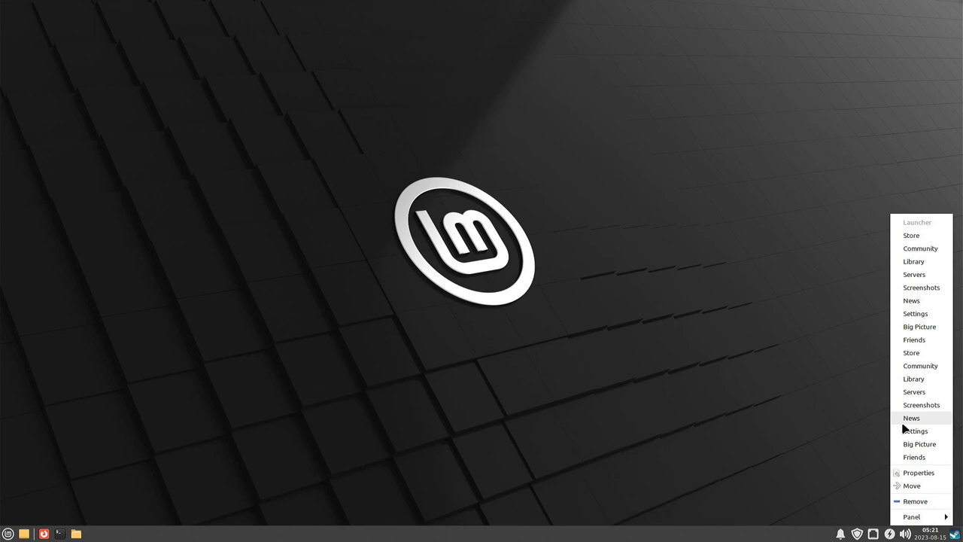
pyautogui.click(937, 491)
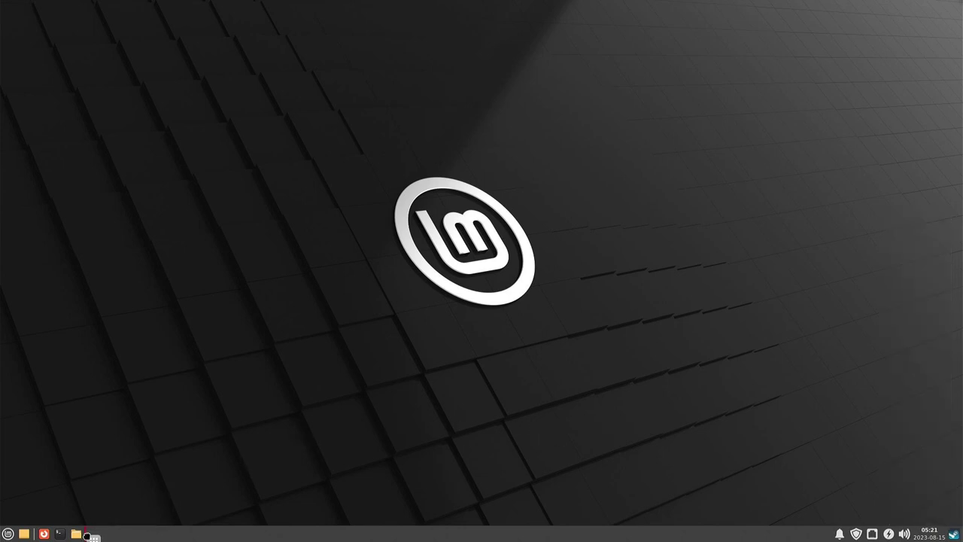
pyautogui.click(87, 535)
pyautogui.click(7, 534)
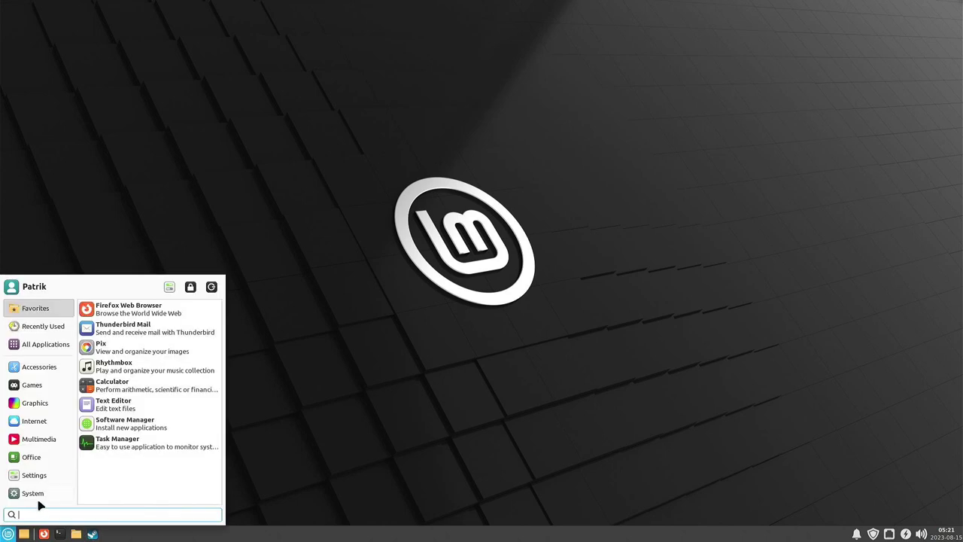
# - Launch Synaptic Package Manager from the System menu, authenticating with the password
pyautogui.moveTo(30, 494)
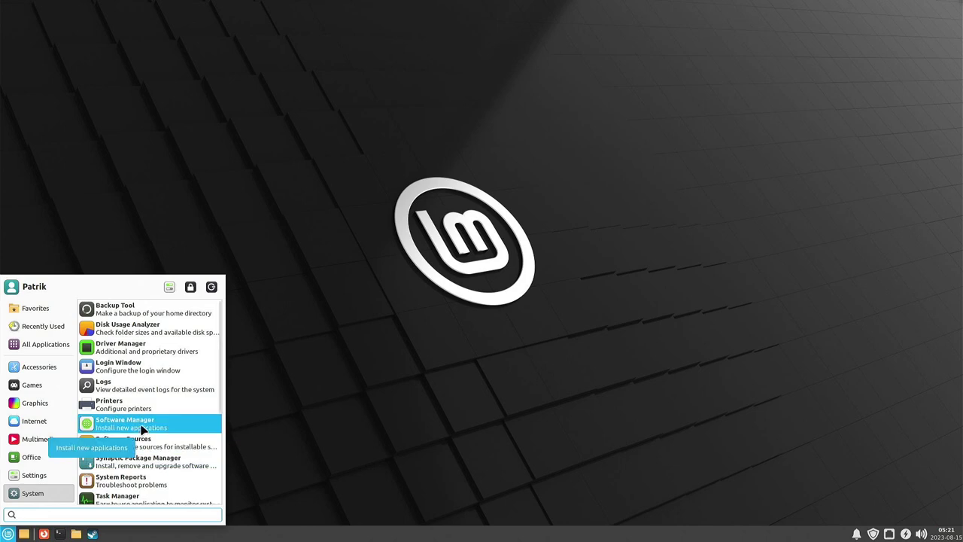
pyautogui.click(130, 460)
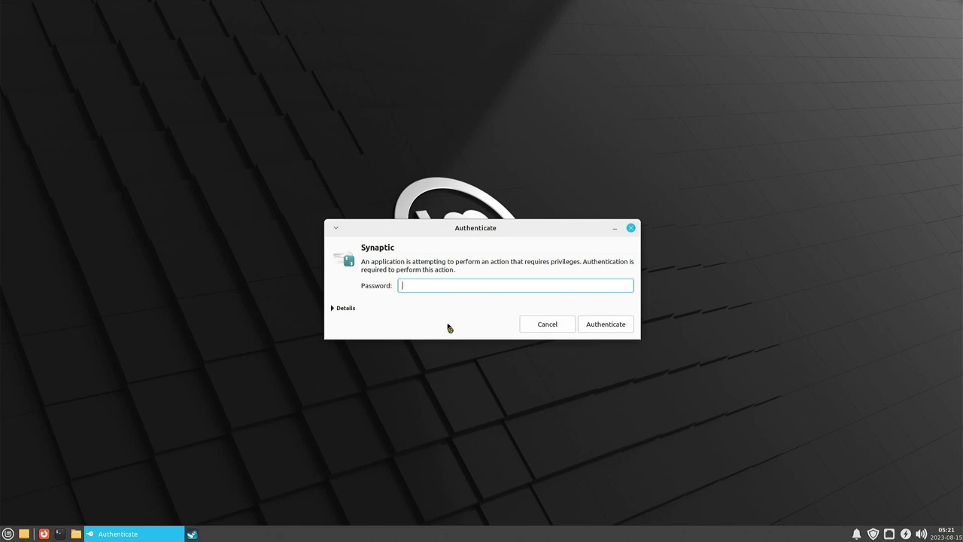
pyautogui.write('••••••')
pyautogui.press('Return')
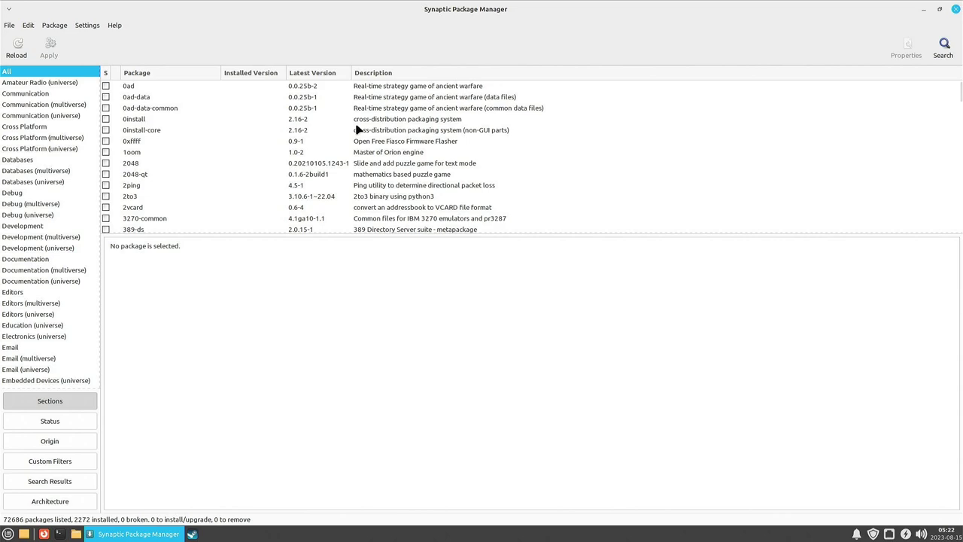
# - Search packages for 'steam', inspect the installed steam:i386 entry, and close Synaptic
pyautogui.click(936, 64)
pyautogui.write('steam')
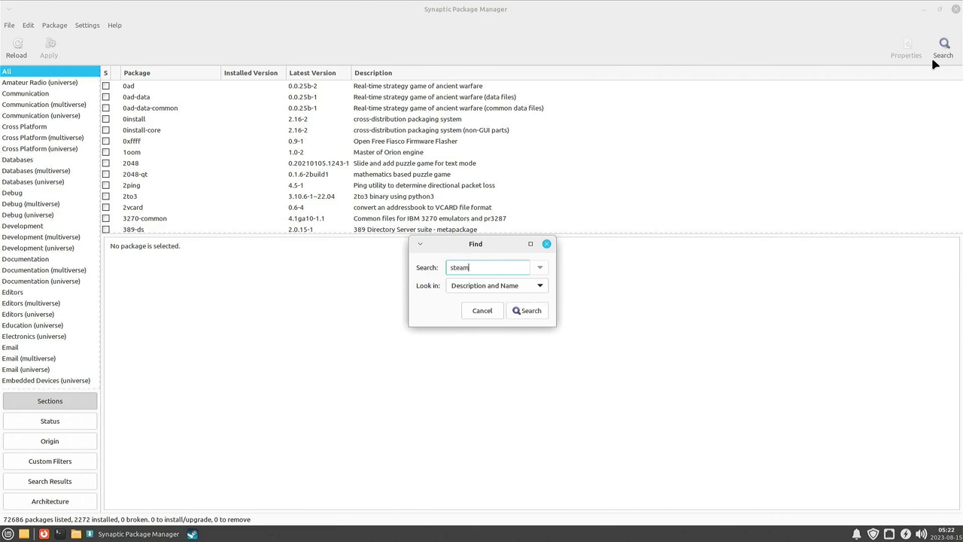
pyautogui.press('Return')
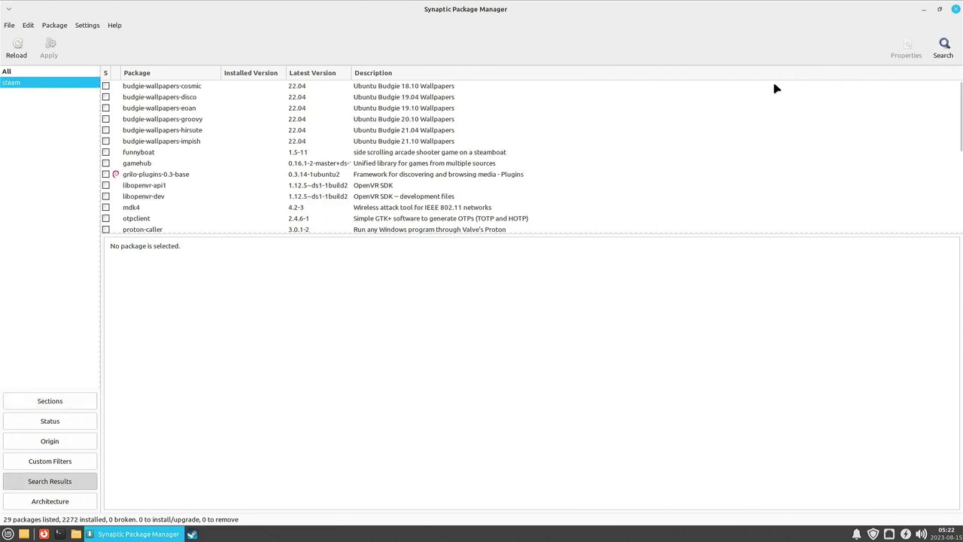
pyautogui.scroll(-5, 550, 172)
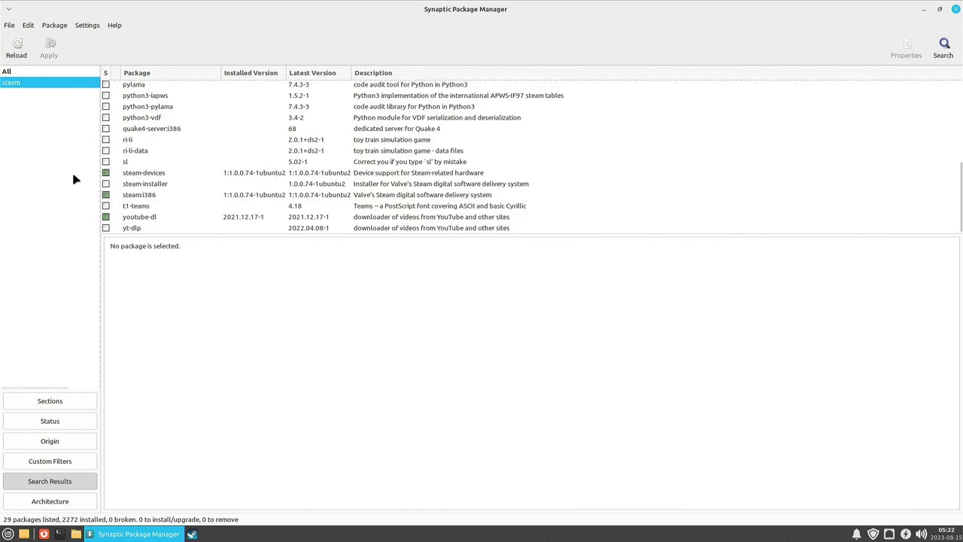
pyautogui.click(139, 194)
pyautogui.click(956, 9)
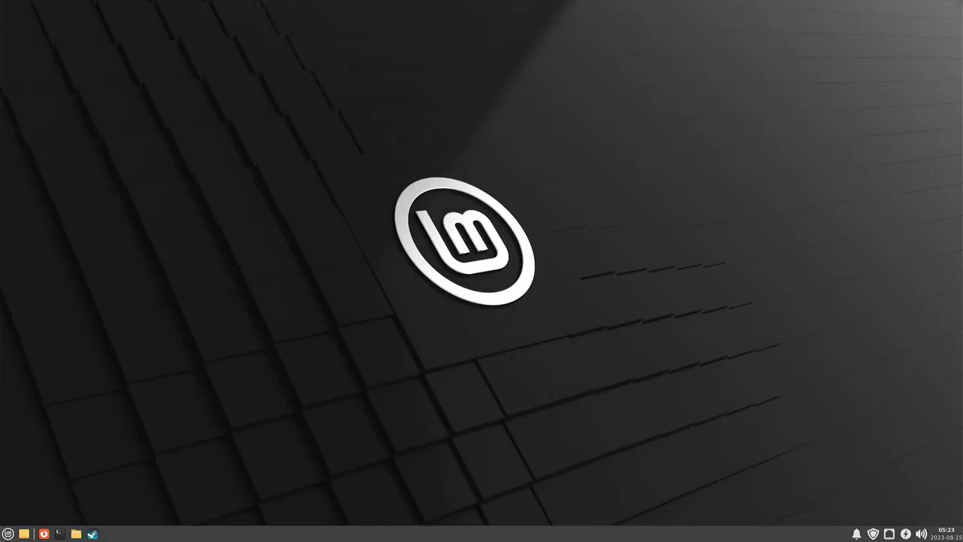
pyautogui.hotkey('ctrl', 'alt', 't')
# - Search for steam packages with apt-cache and run sudo apt-get install steam
pyautogui.write('apt')
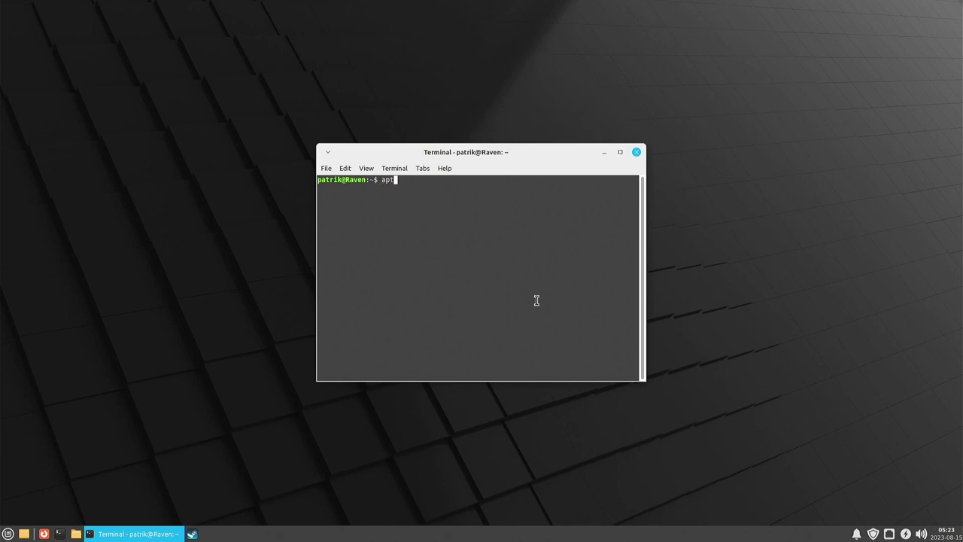
pyautogui.write('-cache search steam')
pyautogui.press('Return')
pyautogui.press('super+Left')
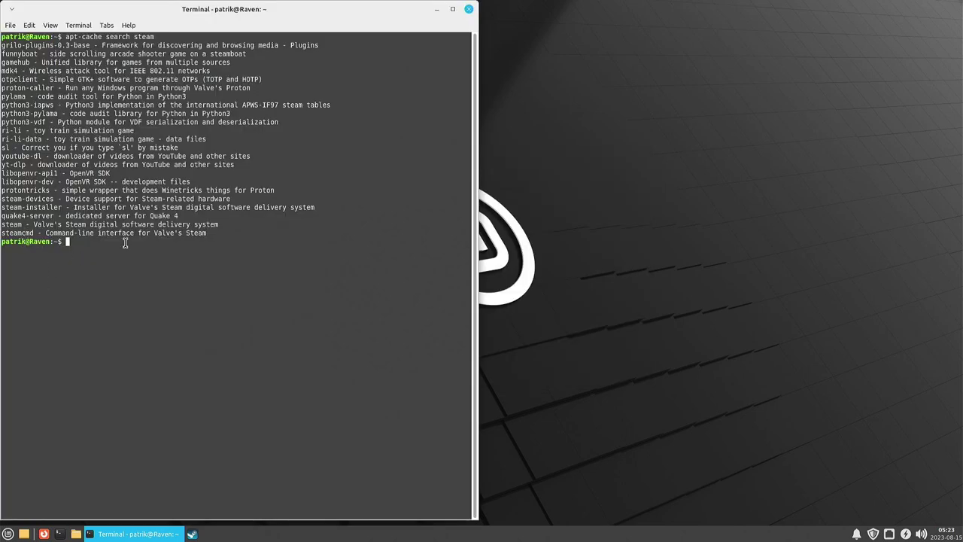
pyautogui.write('sudo apt-get install steam')
pyautogui.press('BackSpace')
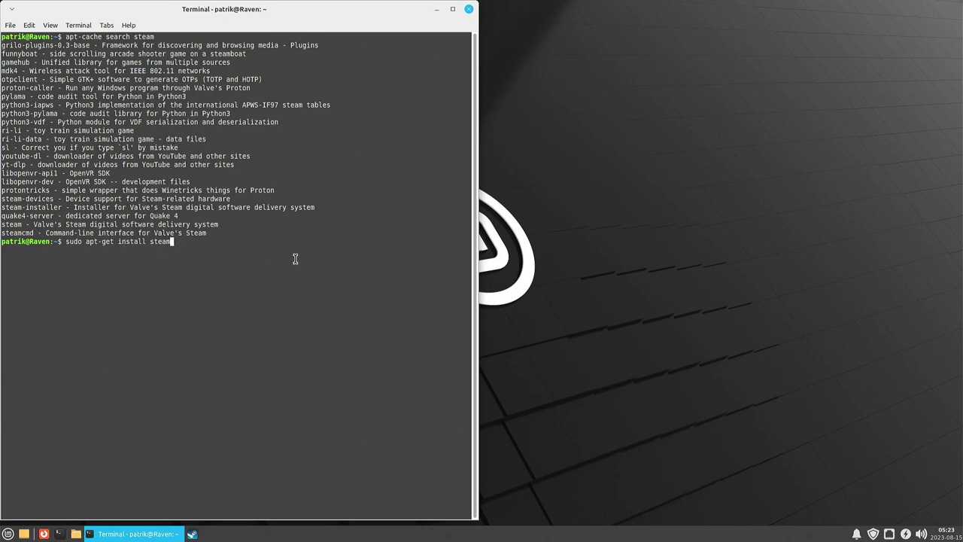
pyautogui.press('Return')
pyautogui.write('********')
pyautogui.press('Return')
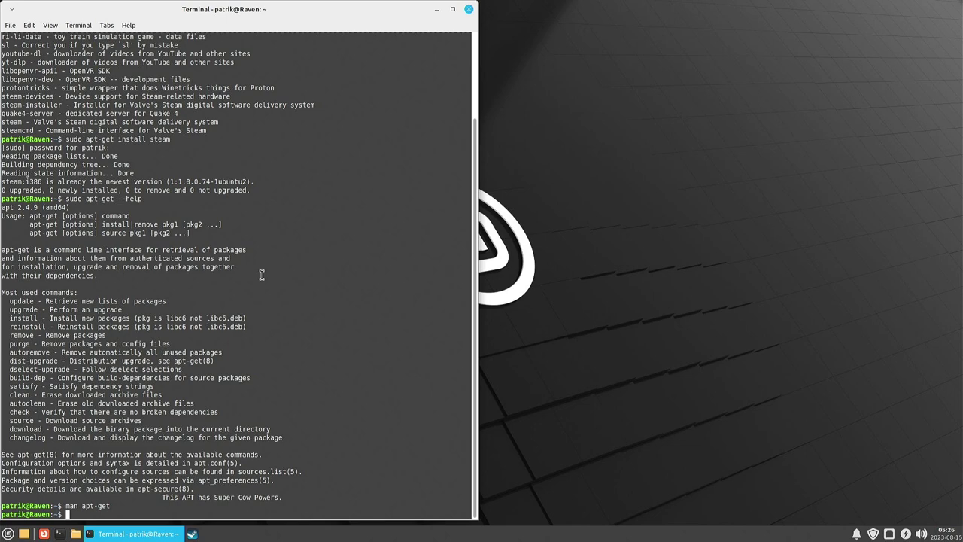
# - Install Midnight Commander with sudo apt-get install mc, confirming the packages
pyautogui.write('udo apt')
pyautogui.press('Up')
pyautogui.write('get')
pyautogui.press('Down')
pyautogui.write('-get install mc')
pyautogui.press('Return')
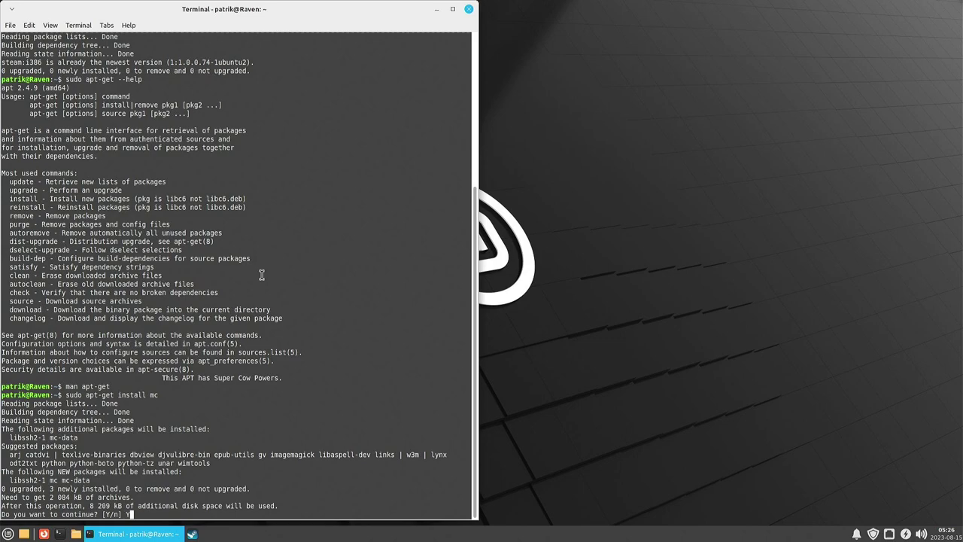
pyautogui.press('Return')
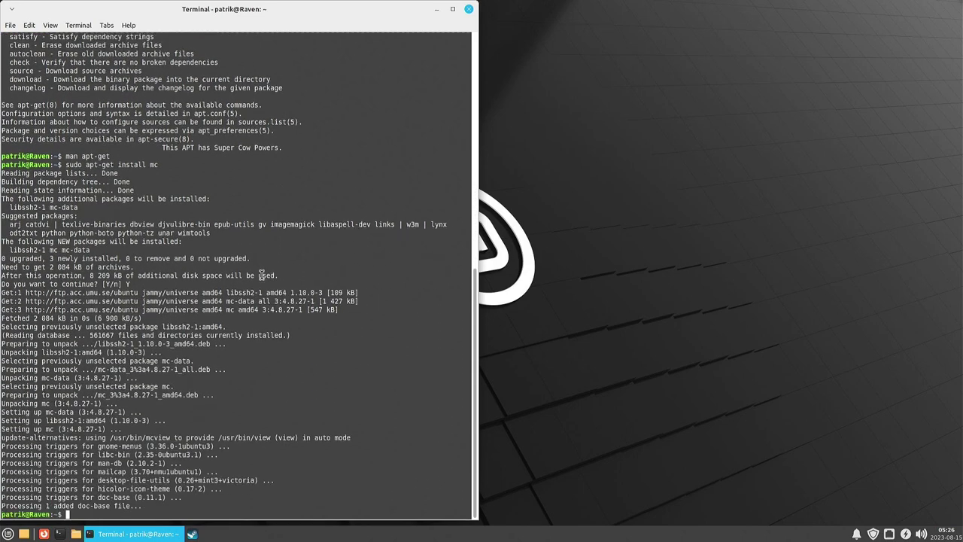
# - Launch mc, switch between its two file panels, then close the terminal
pyautogui.write('mc')
pyautogui.press('Return')
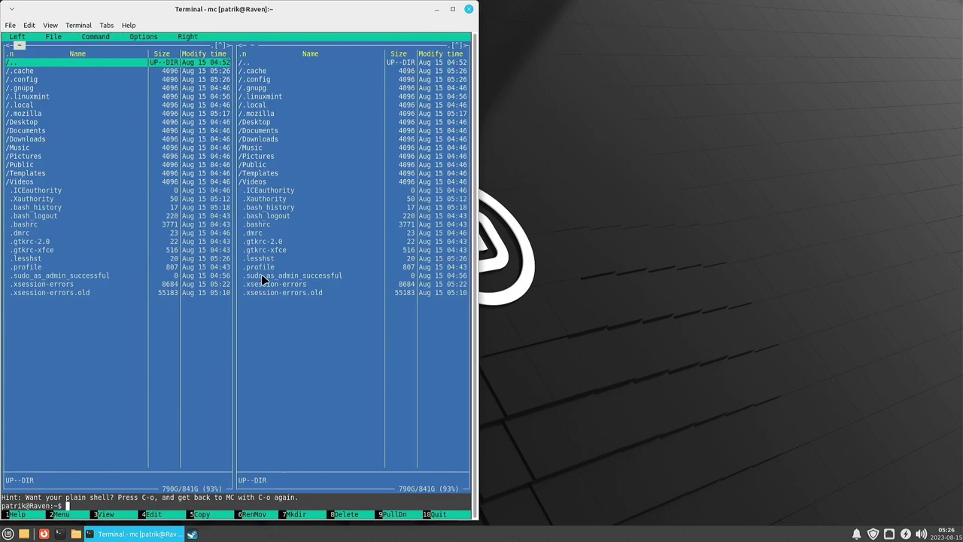
pyautogui.press('Tab')
pyautogui.press('Tab')
pyautogui.press('Tab')
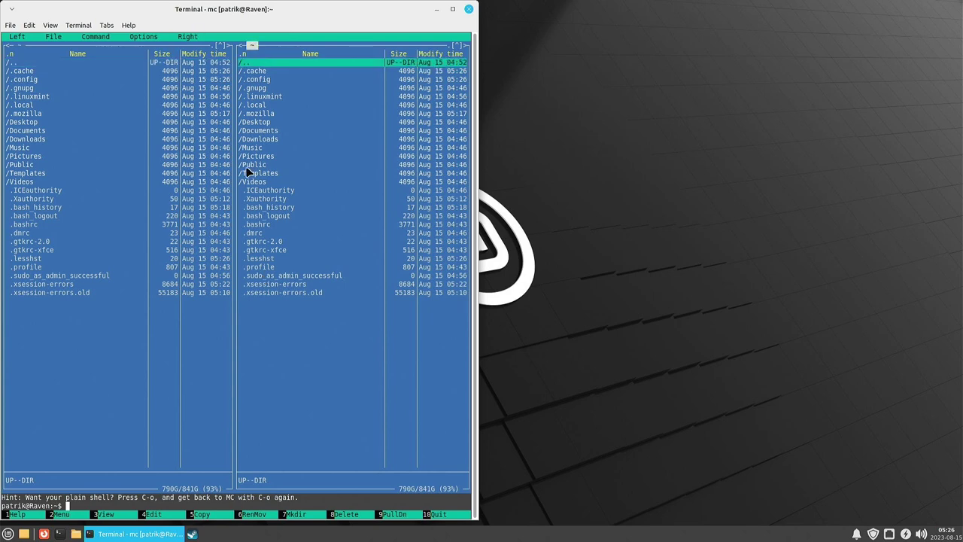
pyautogui.press('Tab')
pyautogui.press('Tab')
pyautogui.click(468, 9)
pyautogui.press('super')
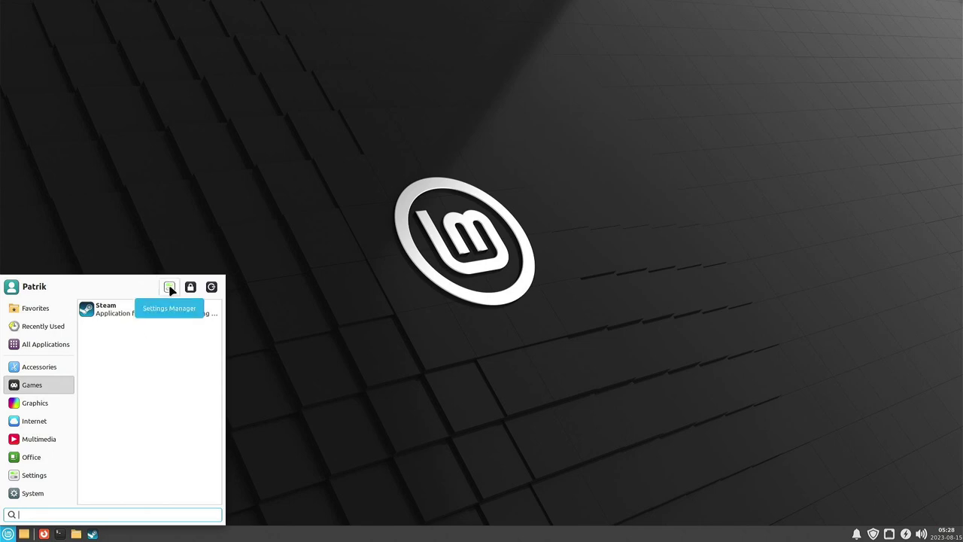
# - Open Appearance settings, view the Style and Icons lists, and browse the menu's Settings apps
pyautogui.click(169, 287)
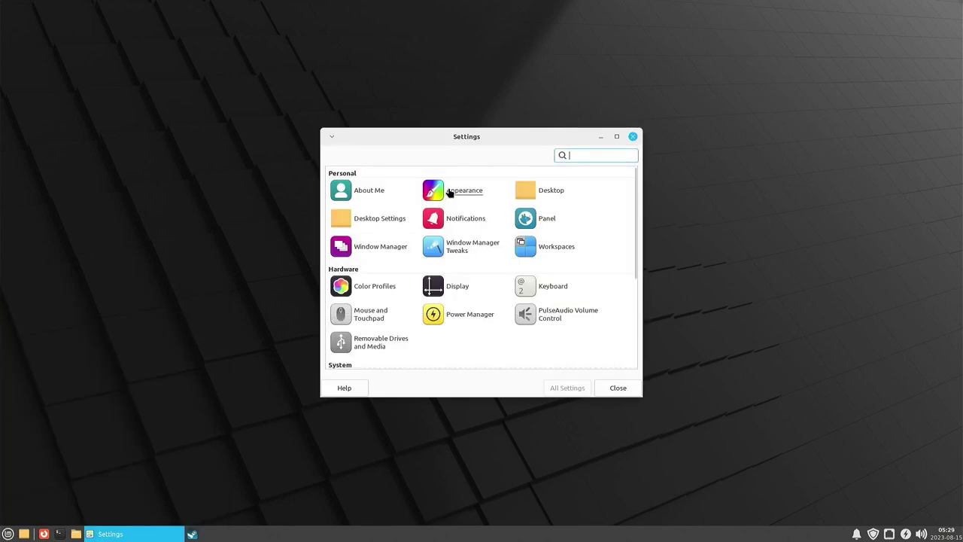
pyautogui.click(460, 193)
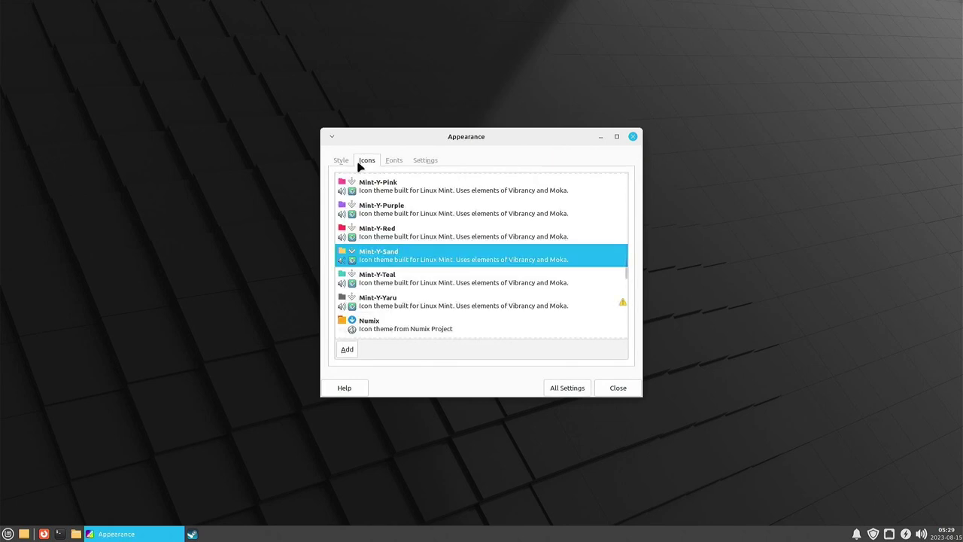
pyautogui.click(340, 162)
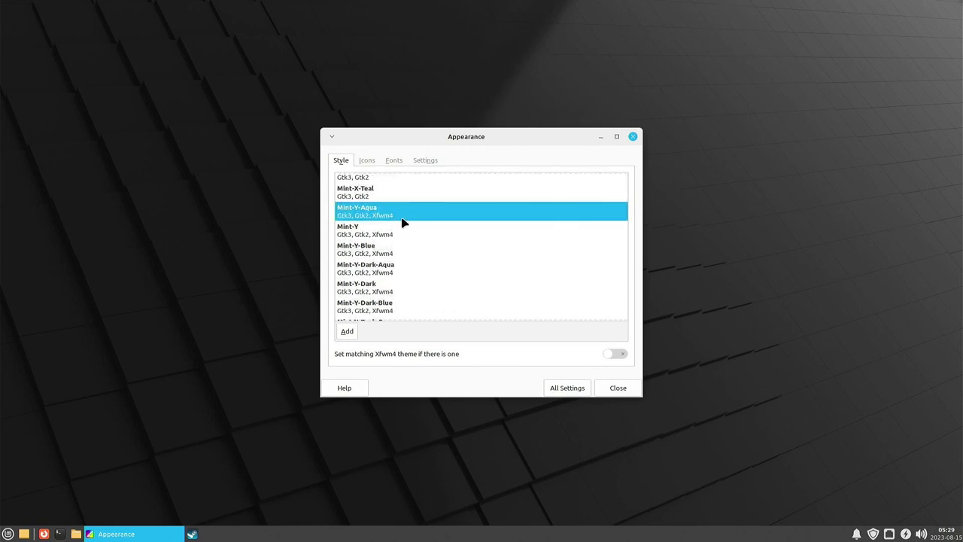
pyautogui.click(366, 160)
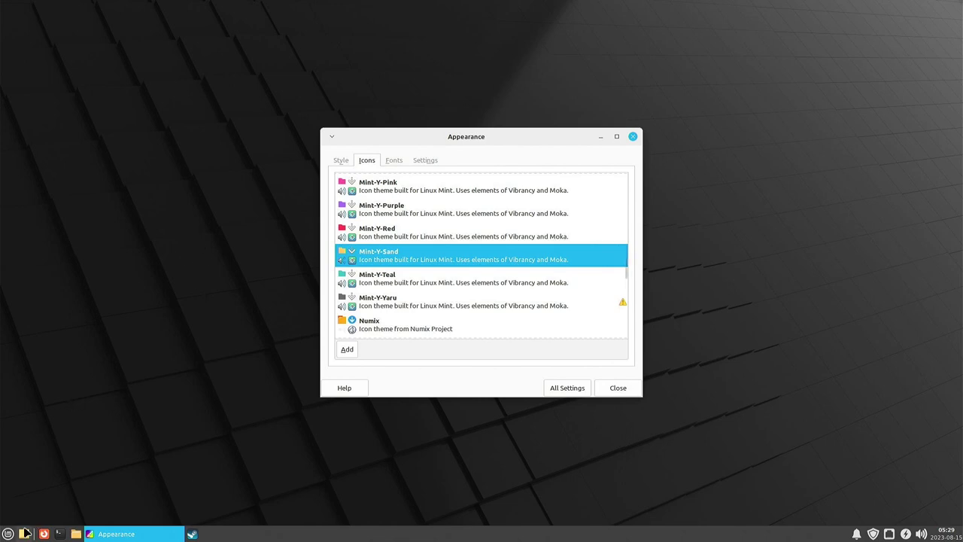
pyautogui.click(8, 534)
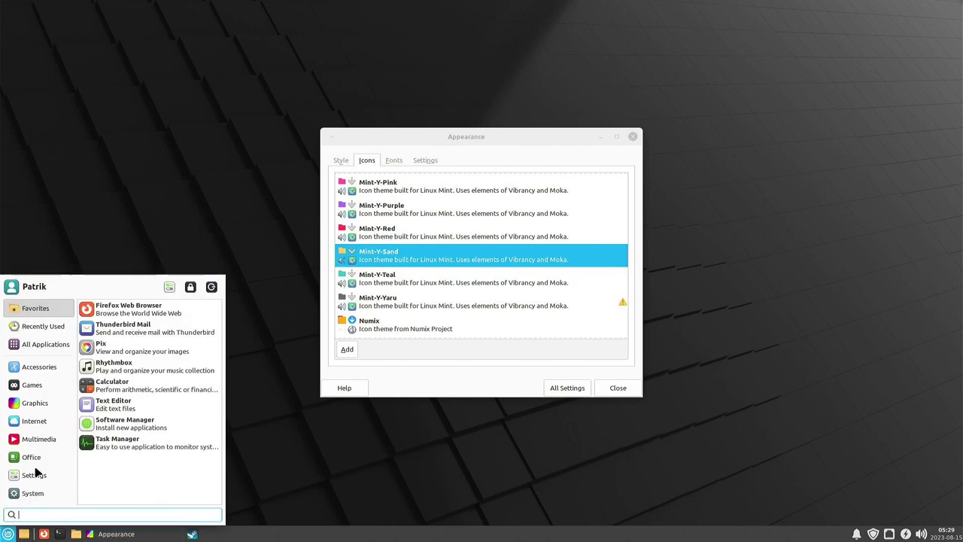
pyautogui.click(38, 443)
pyautogui.click(34, 475)
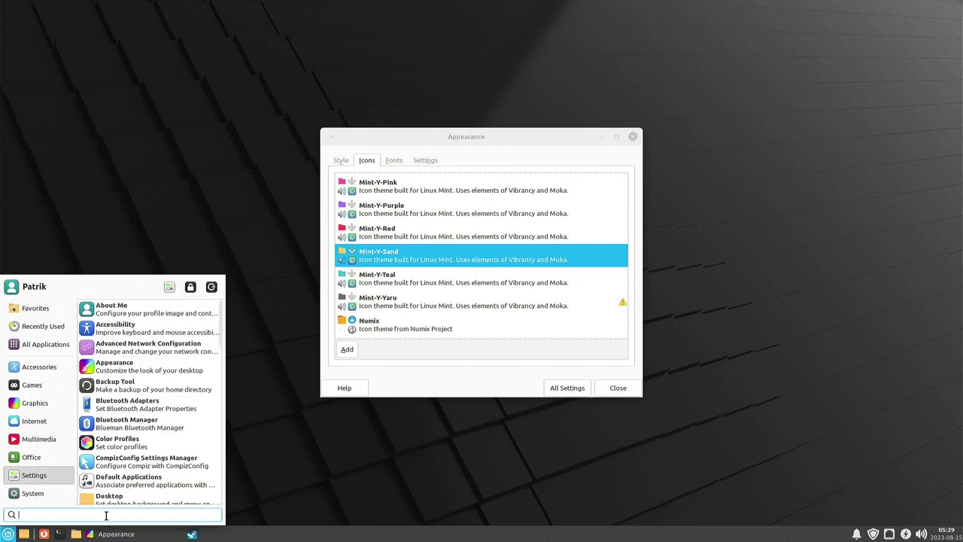
pyautogui.click(381, 435)
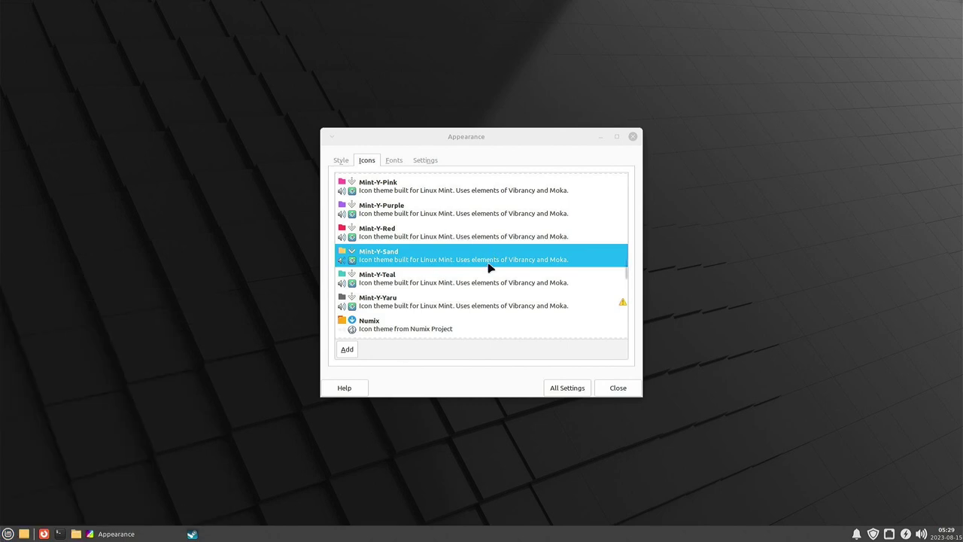
# - Apply the Mint-L-Aqua icon theme and preview the new icons in the home folder
pyautogui.scroll(5, 489, 271)
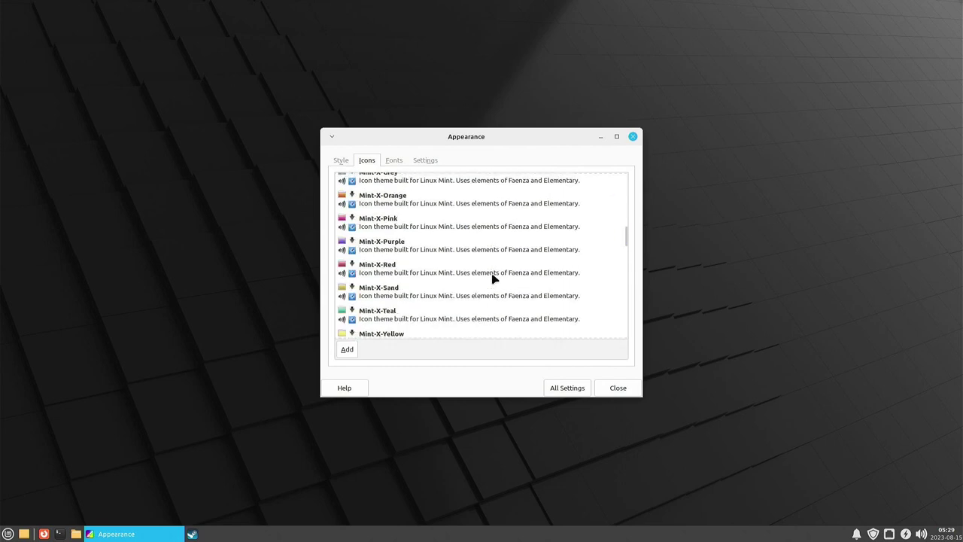
pyautogui.scroll(15, 492, 277)
pyautogui.click(434, 255)
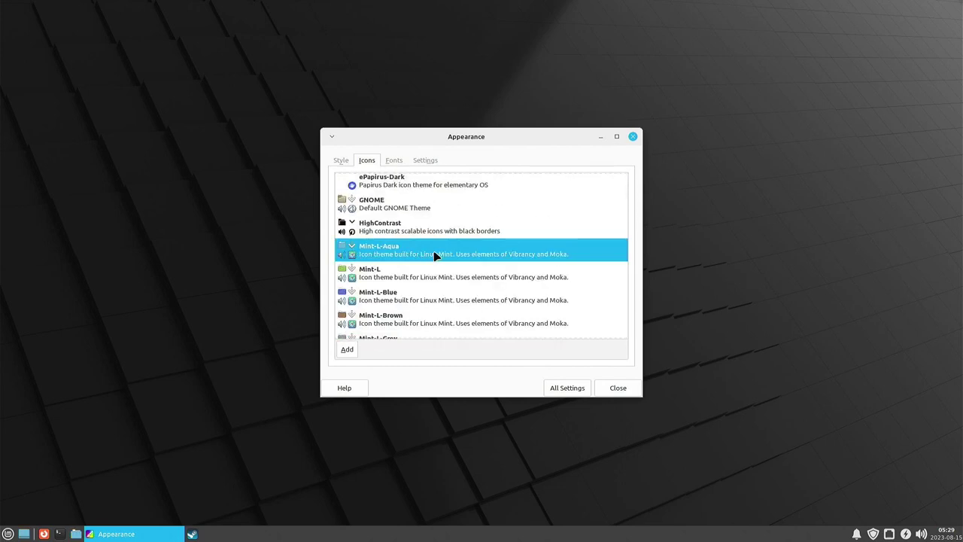
pyautogui.scroll(-3, 435, 256)
pyautogui.scroll(4, 435, 255)
pyautogui.press('super+e')
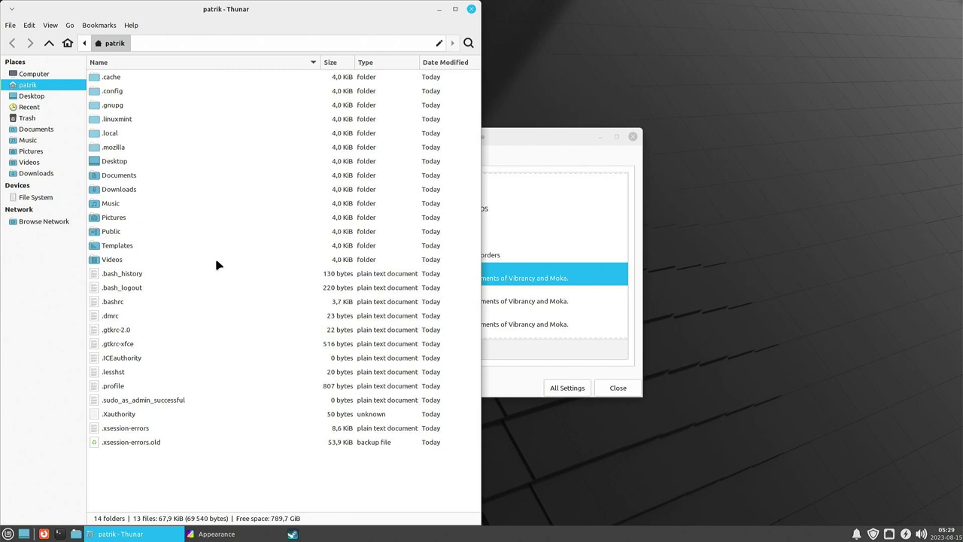
pyautogui.click(473, 9)
pyautogui.click(553, 388)
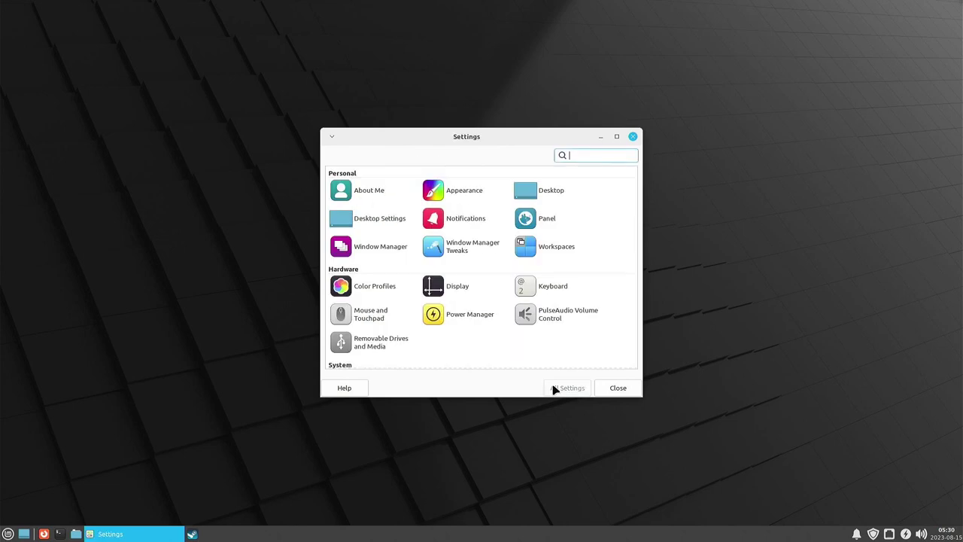
# - Choose Adwaita under Mouse and Touchpad > Theme, then open the Desktop background settings
pyautogui.scroll(-5, 602, 338)
pyautogui.scroll(5, 452, 293)
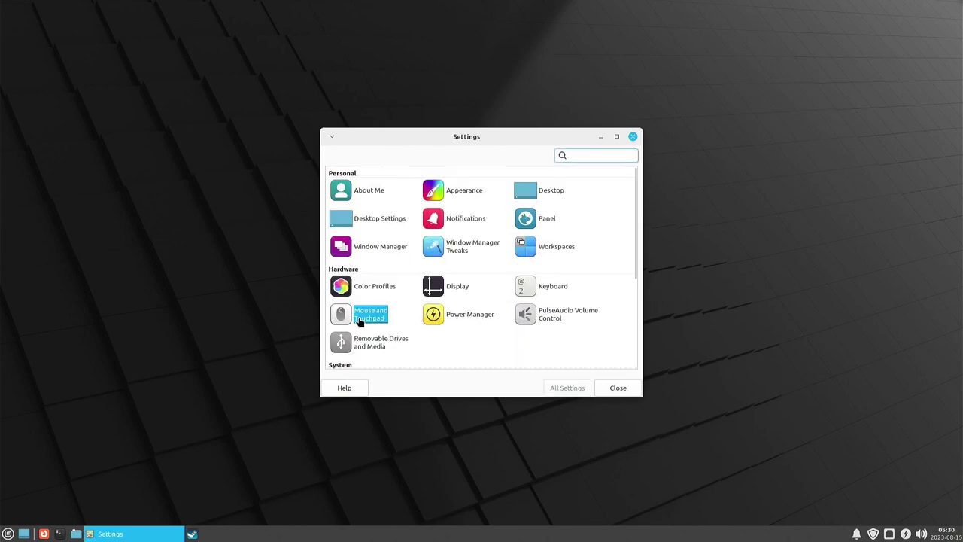
pyautogui.click(360, 317)
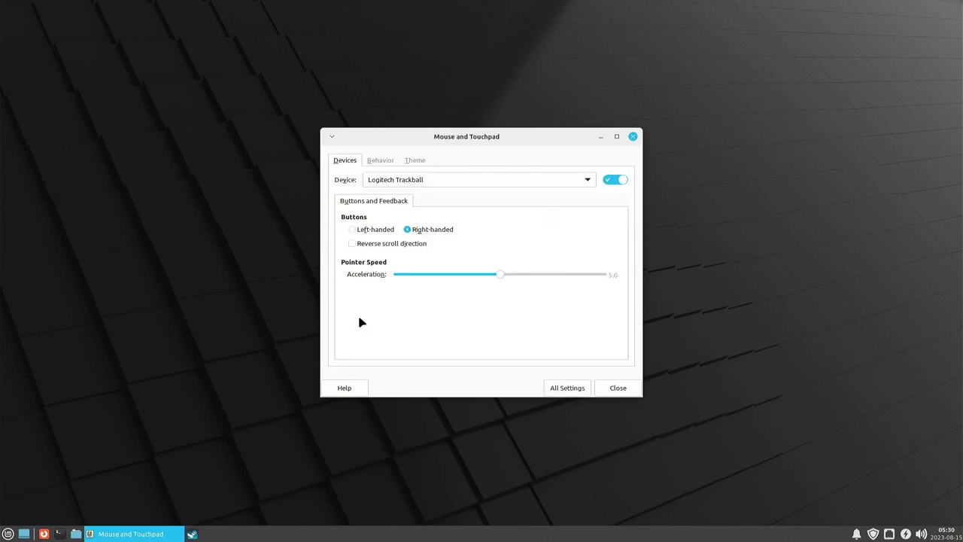
pyautogui.click(411, 161)
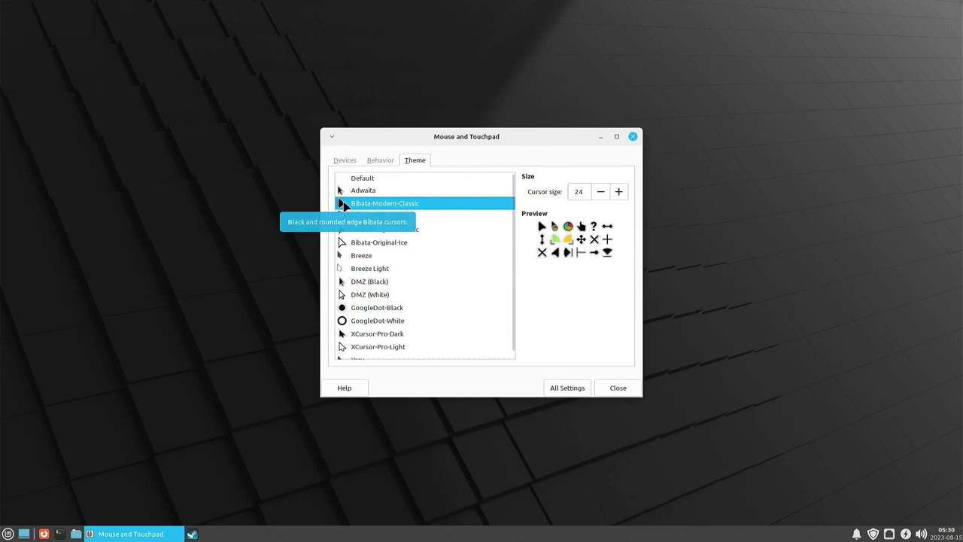
pyautogui.click(361, 193)
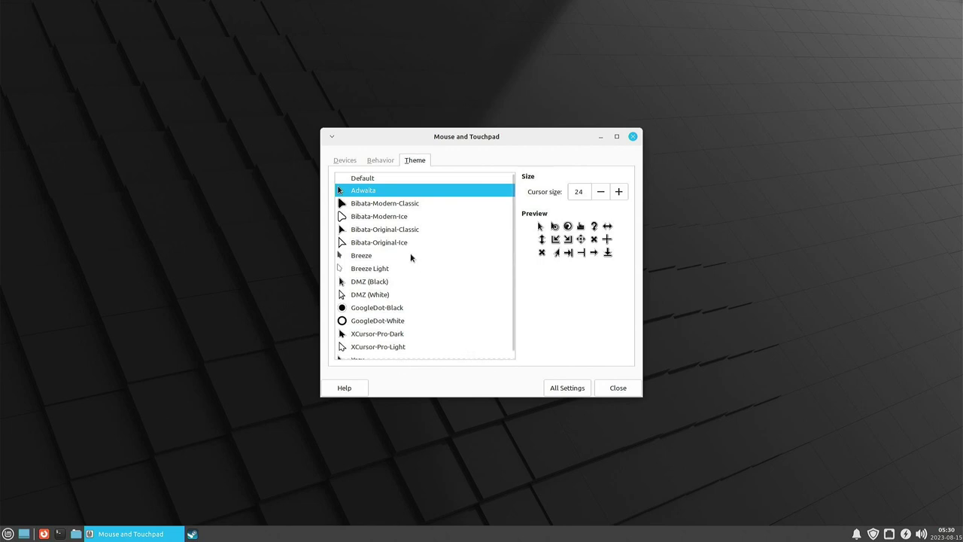
pyautogui.click(371, 161)
pyautogui.click(567, 388)
pyautogui.click(558, 167)
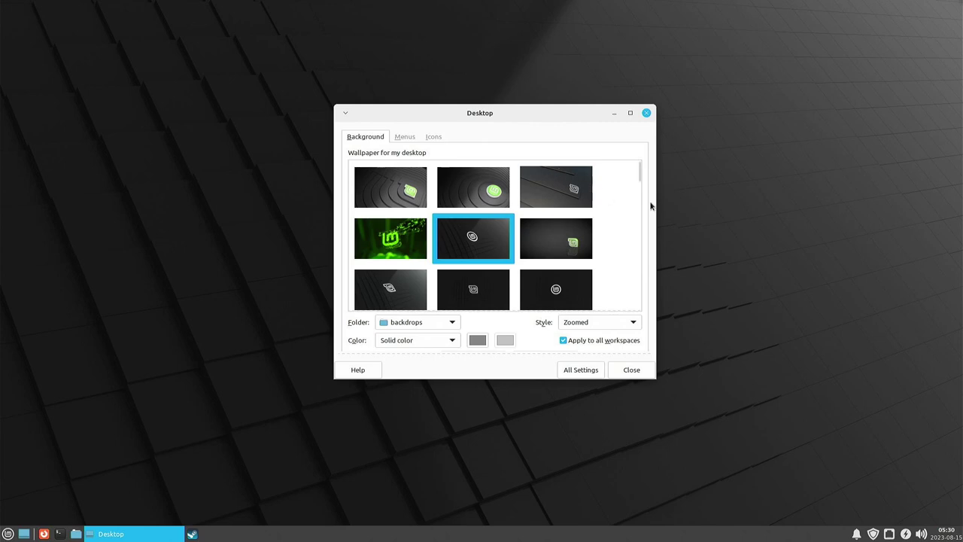
# - Set the green Mint wallpaper and show the Window Manager's Focus options
pyautogui.click(390, 238)
pyautogui.click(581, 369)
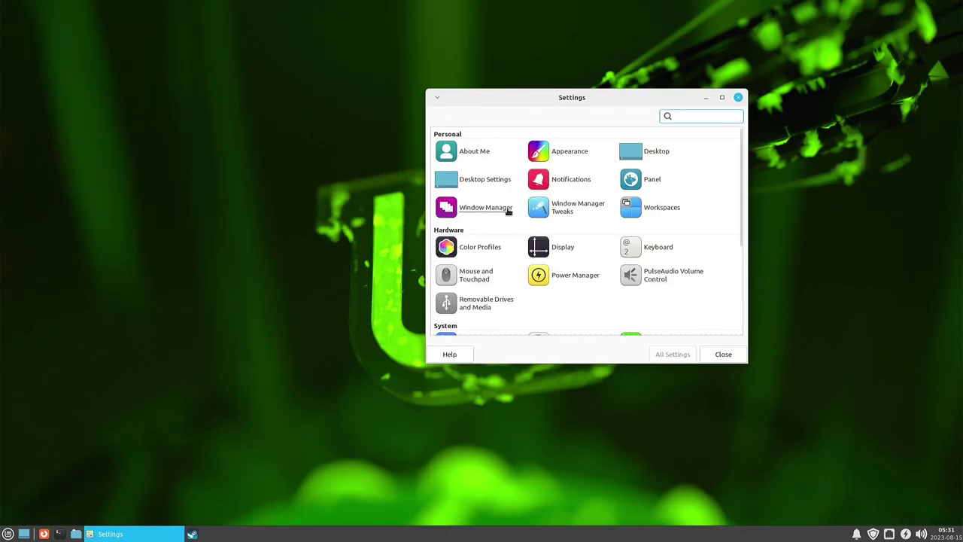
pyautogui.click(497, 208)
pyautogui.click(512, 120)
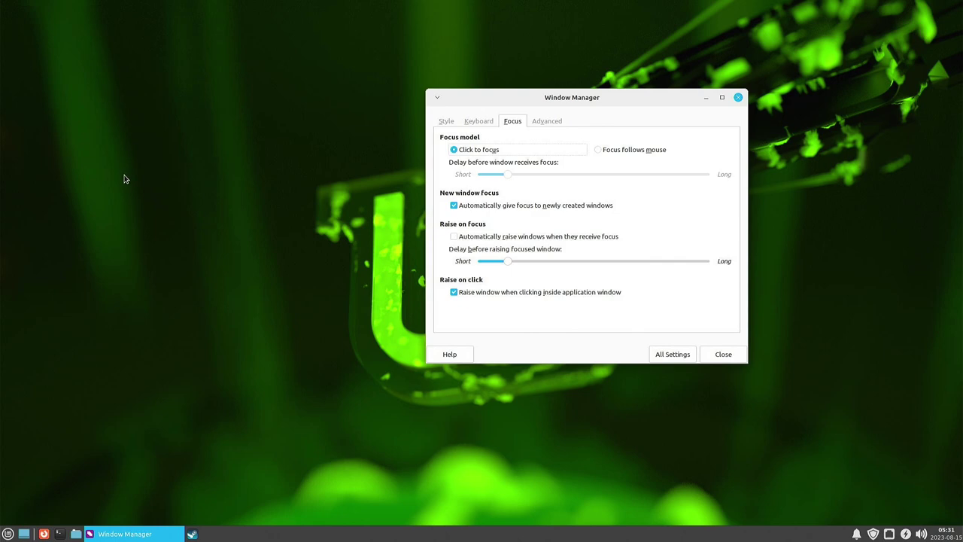
# - Open a terminal and arrange it beside the Window Manager settings window
pyautogui.click(58, 534)
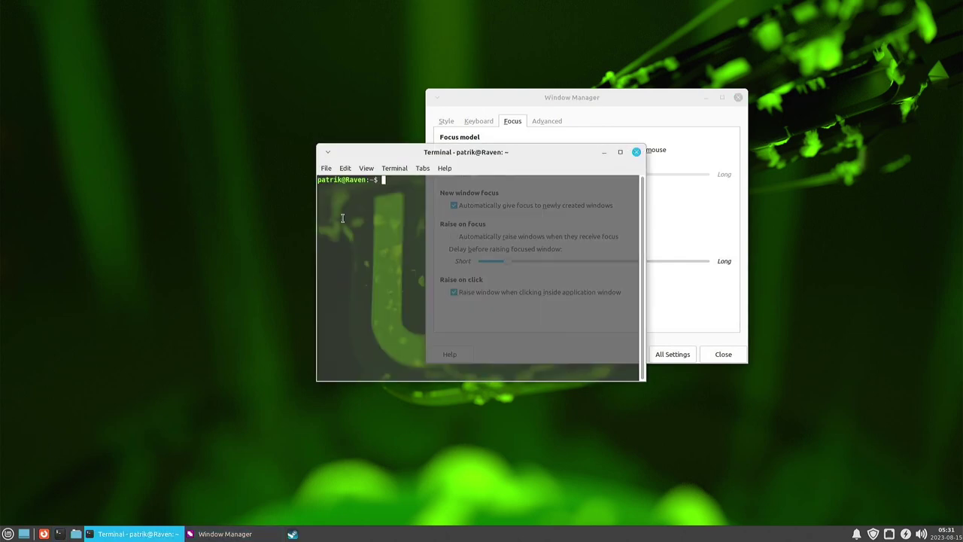
pyautogui.moveTo(363, 156); pyautogui.dragTo(100, 122)
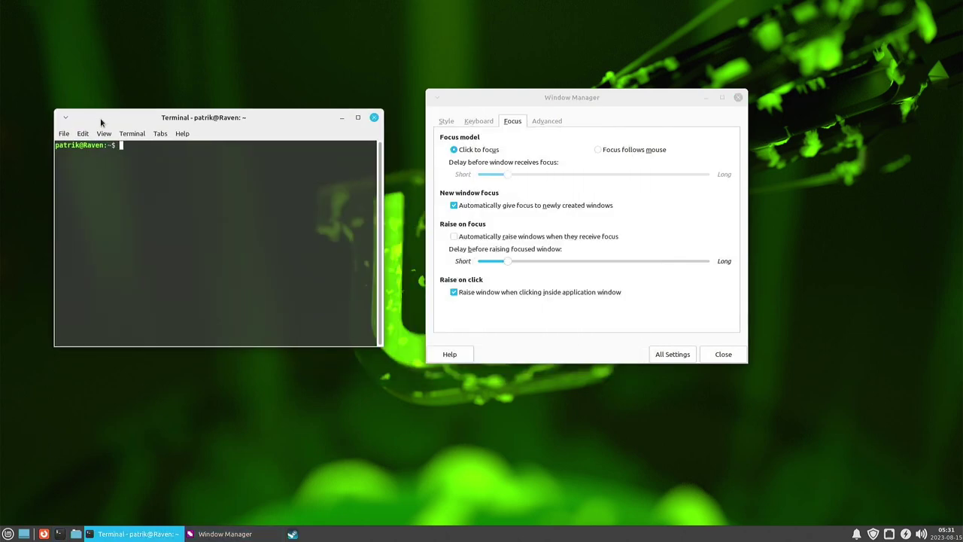
pyautogui.moveTo(463, 103); pyautogui.dragTo(533, 122)
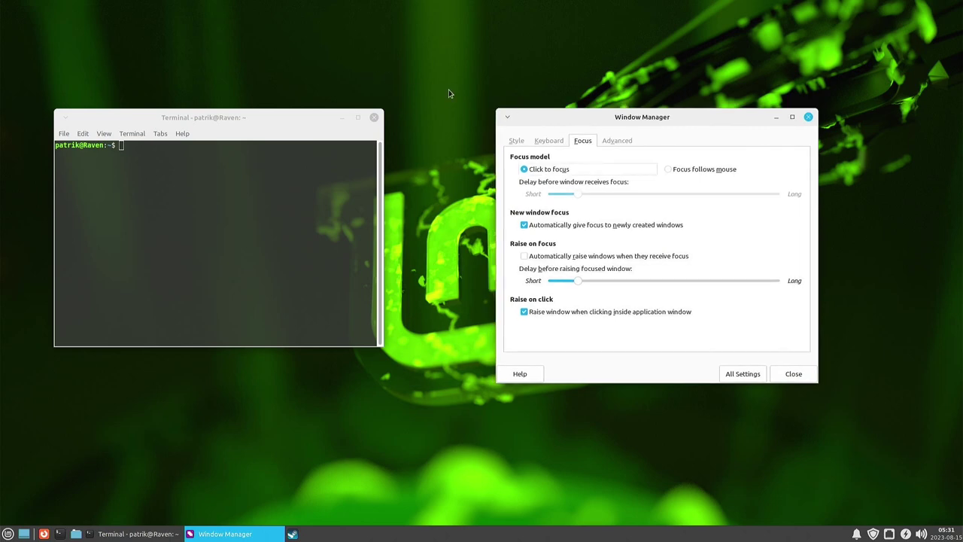
pyautogui.moveTo(287, 123); pyautogui.dragTo(310, 117)
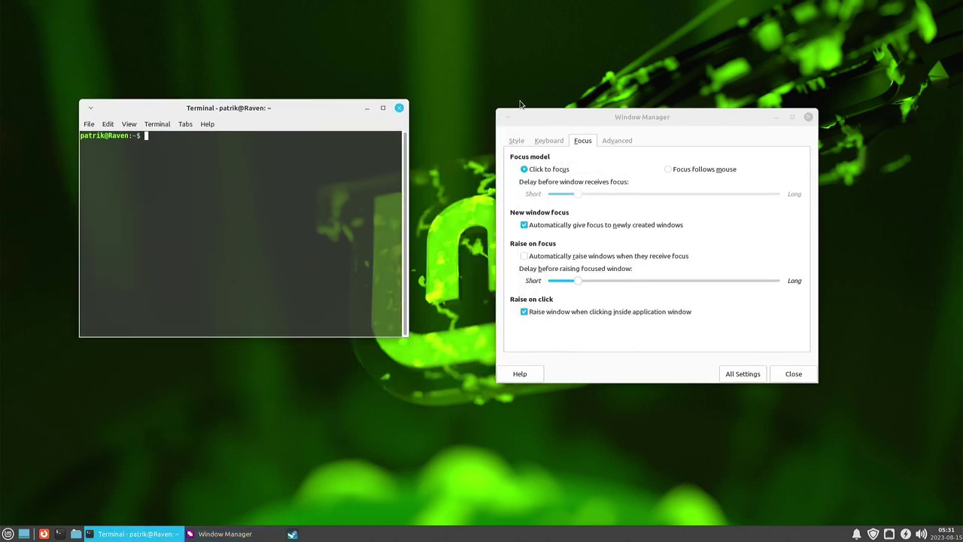
pyautogui.moveTo(607, 116); pyautogui.dragTo(596, 96)
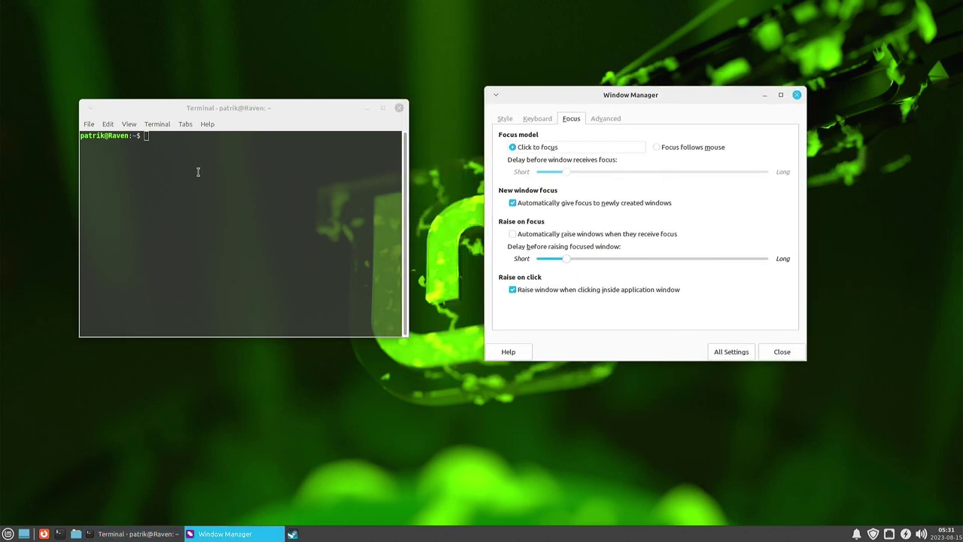
# - Open a second terminal and tile the two terminals to the top-left and bottom-left quarters
pyautogui.click(58, 533)
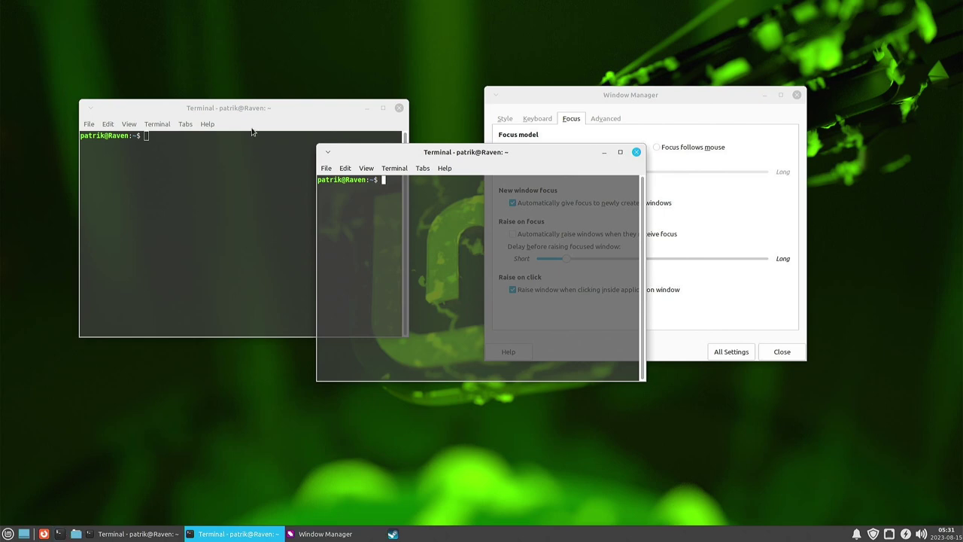
pyautogui.moveTo(249, 107); pyautogui.dragTo(3, 7)
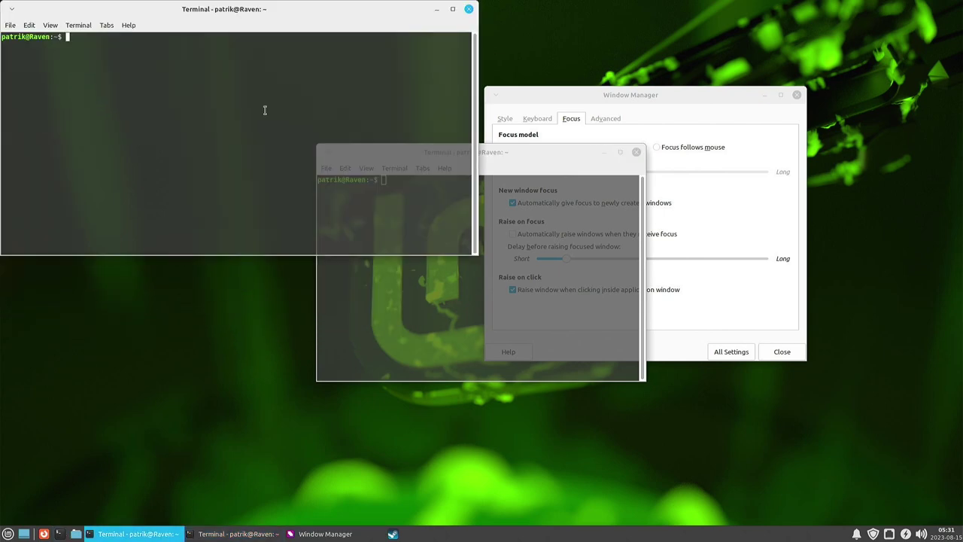
pyautogui.moveTo(521, 156); pyautogui.dragTo(2, 525)
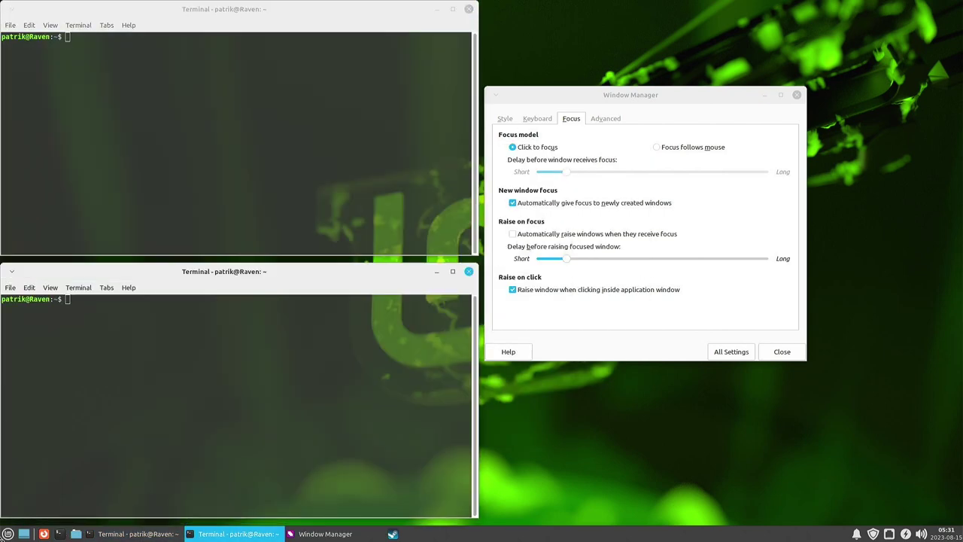
pyautogui.write('bvbvbvbvbbbvbvbvbvbvbvbvb')
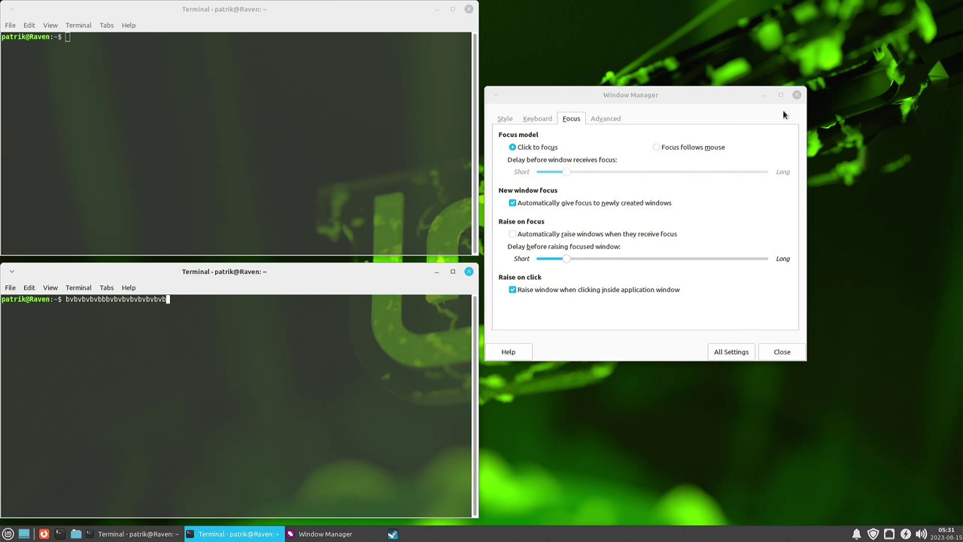
# - Select Focus follows mouse with a short delay, test typing, and close both terminals
pyautogui.click(691, 148)
pyautogui.moveTo(566, 172); pyautogui.dragTo(537, 171)
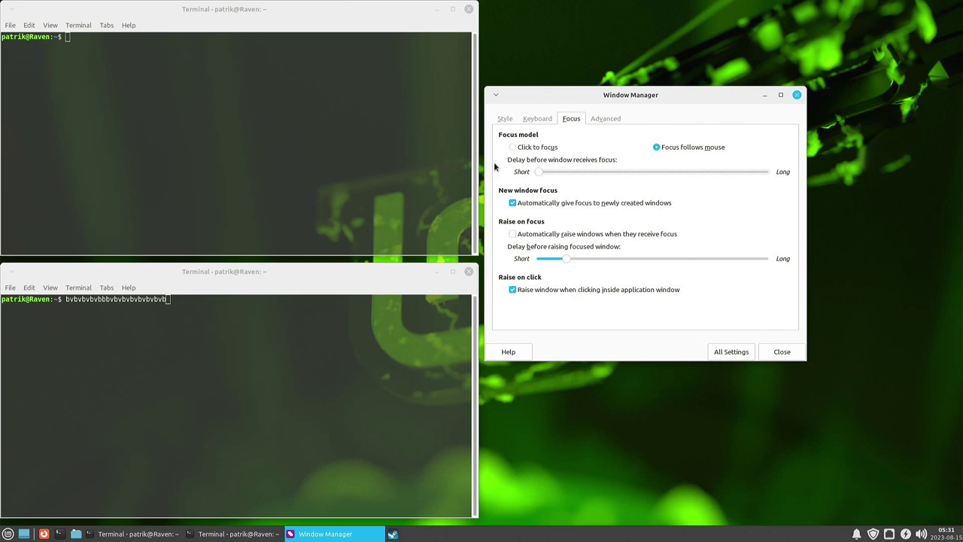
pyautogui.write('fgfgfgfgfg')
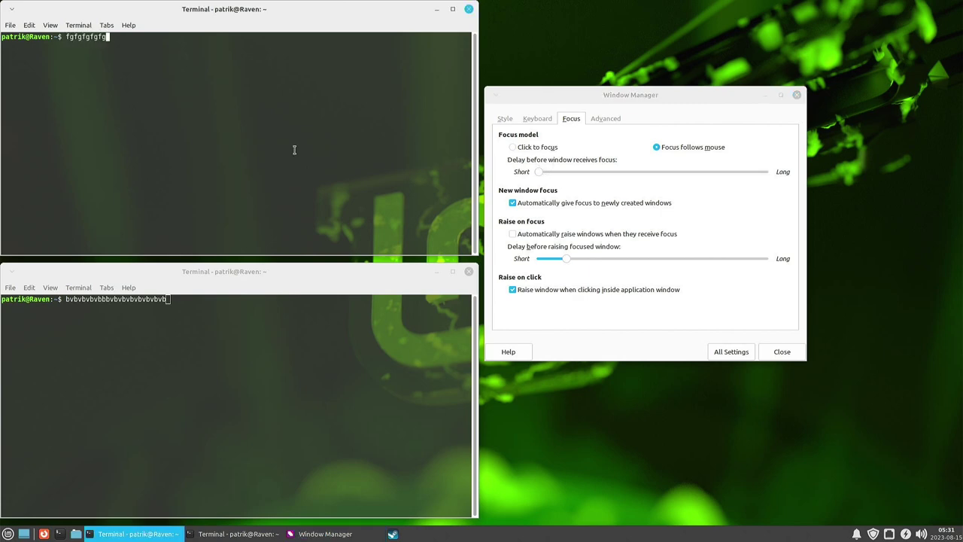
pyautogui.write('fggfgfgfg')
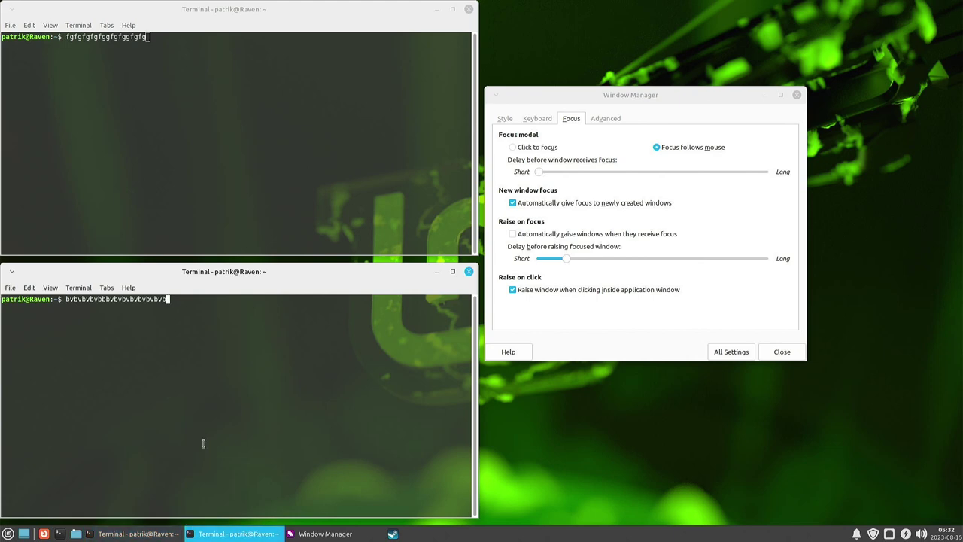
pyautogui.write('vbgfgfgfgfgfg')
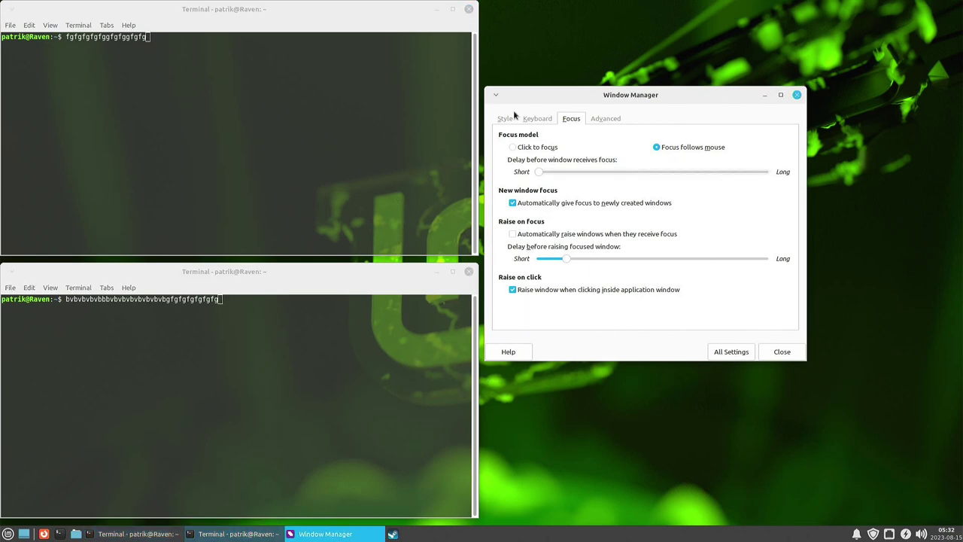
pyautogui.click(469, 10)
pyautogui.click(469, 271)
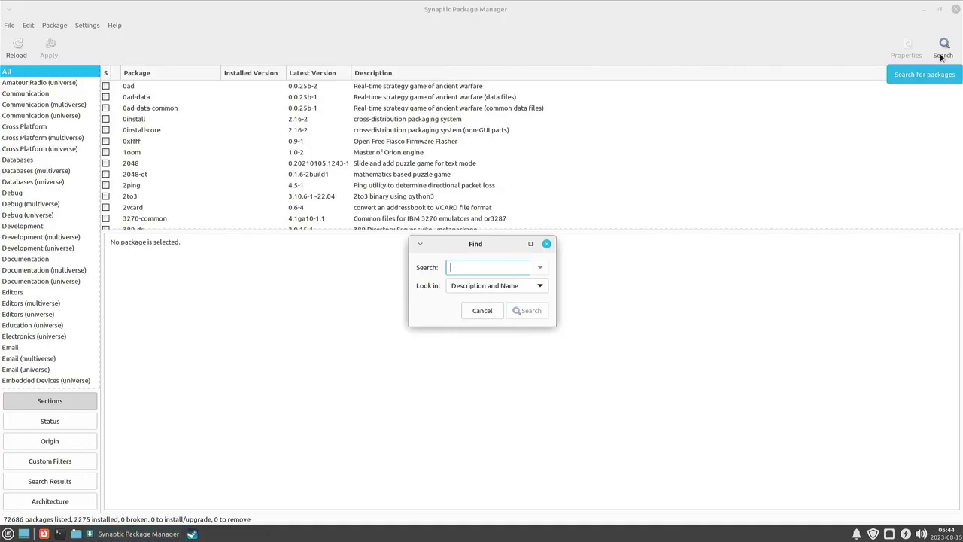
# - Find xfce4-goodies and mark it for installation along with its required plugins
pyautogui.write('xfce4-goodies')
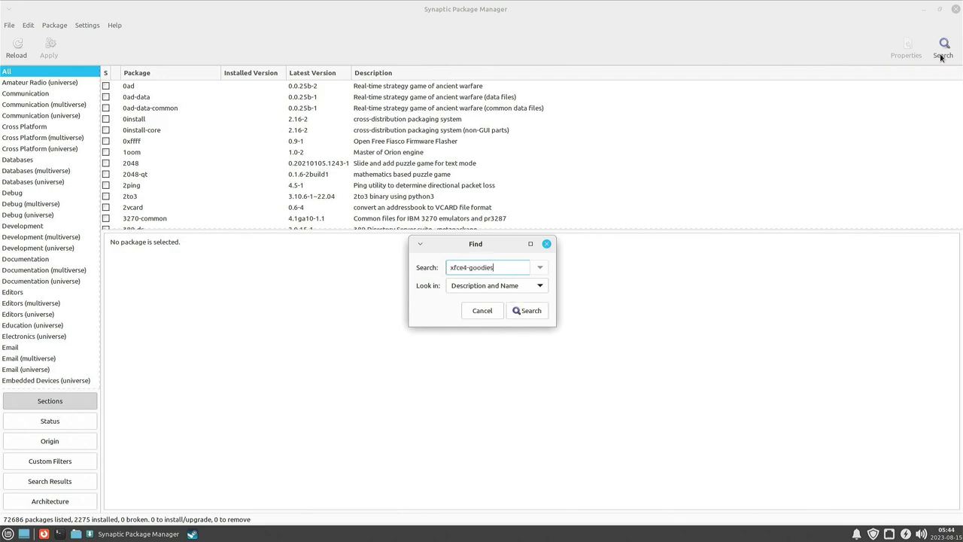
pyautogui.press('Return')
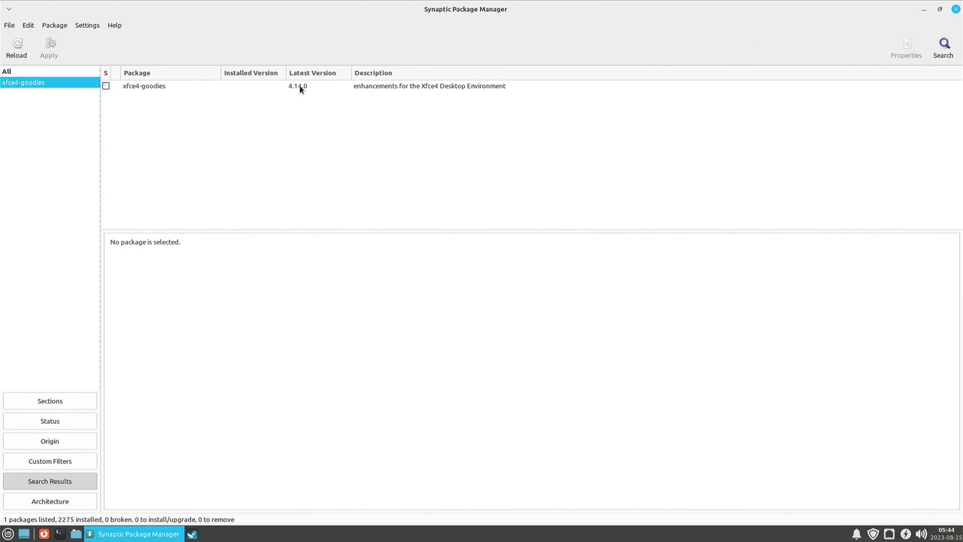
pyautogui.click(106, 86)
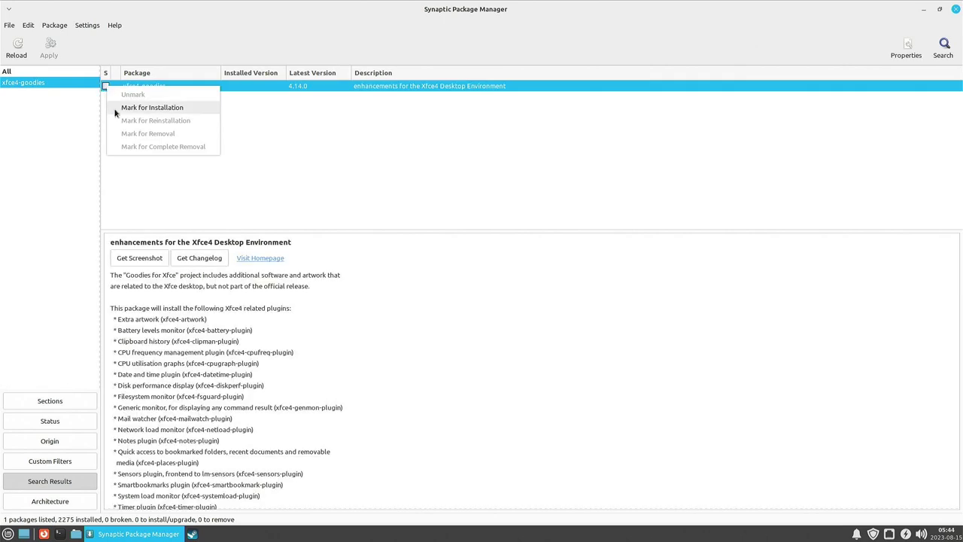
pyautogui.click(116, 110)
pyautogui.scroll(-5, 542, 294)
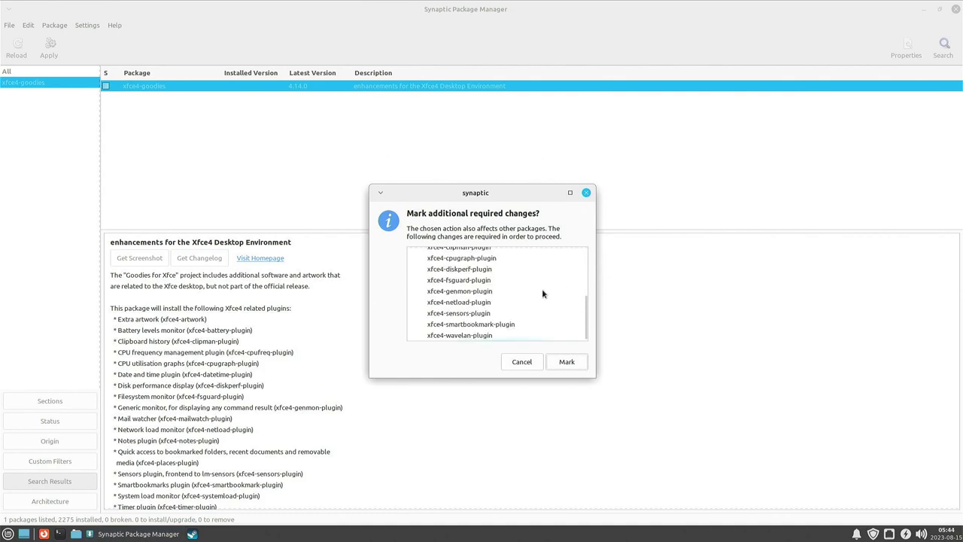
pyautogui.click(566, 362)
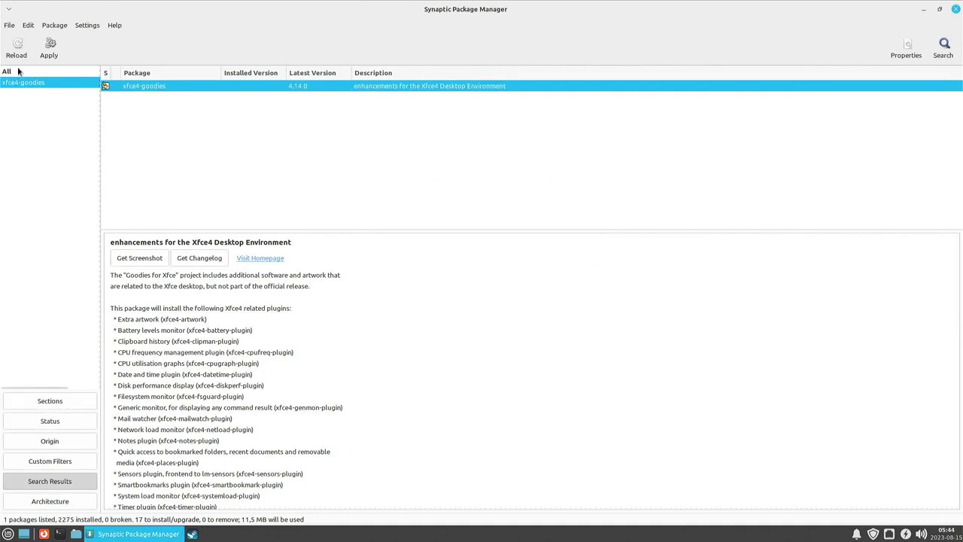
# - Apply the marked changes to install xfce4-goodies and dismiss the completion notice
pyautogui.click(48, 47)
pyautogui.click(621, 374)
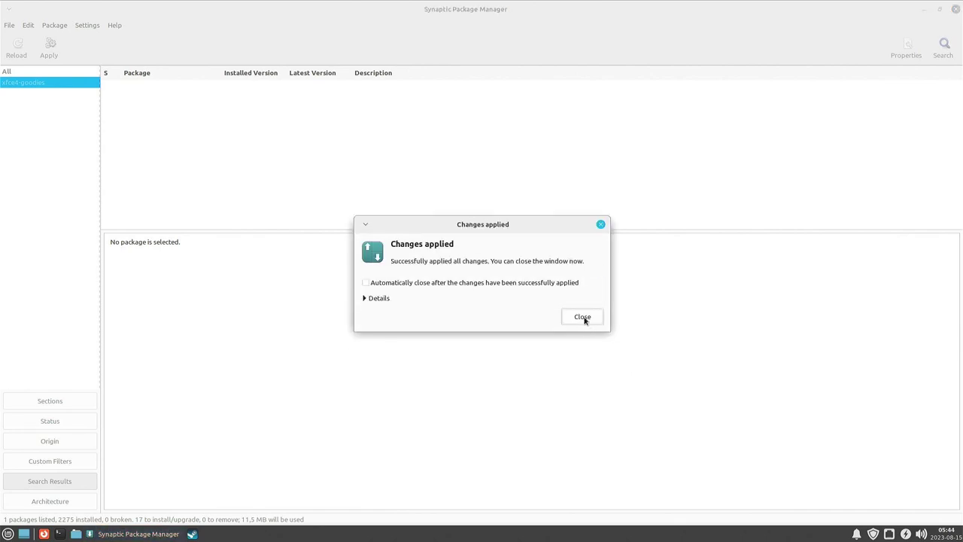
pyautogui.click(584, 317)
# - Close Synaptic and add a Workspace Switcher to the panel, found by searching 'desktop'
pyautogui.click(957, 9)
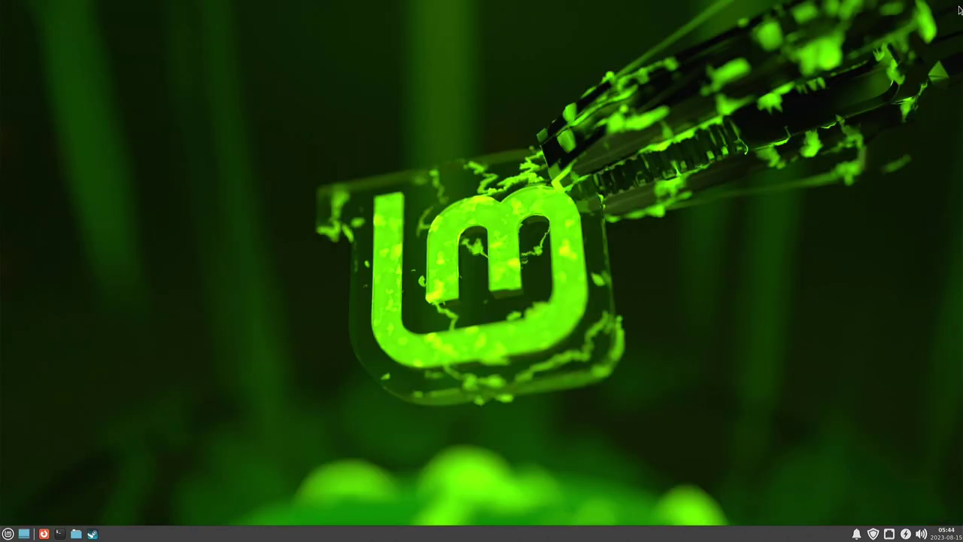
pyautogui.rightClick(729, 534)
pyautogui.moveTo(739, 517)
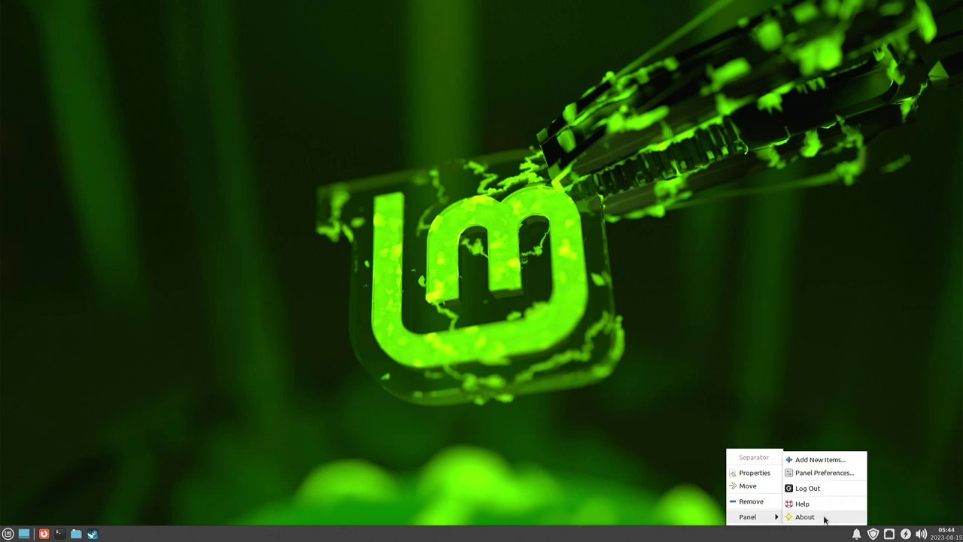
pyautogui.click(829, 467)
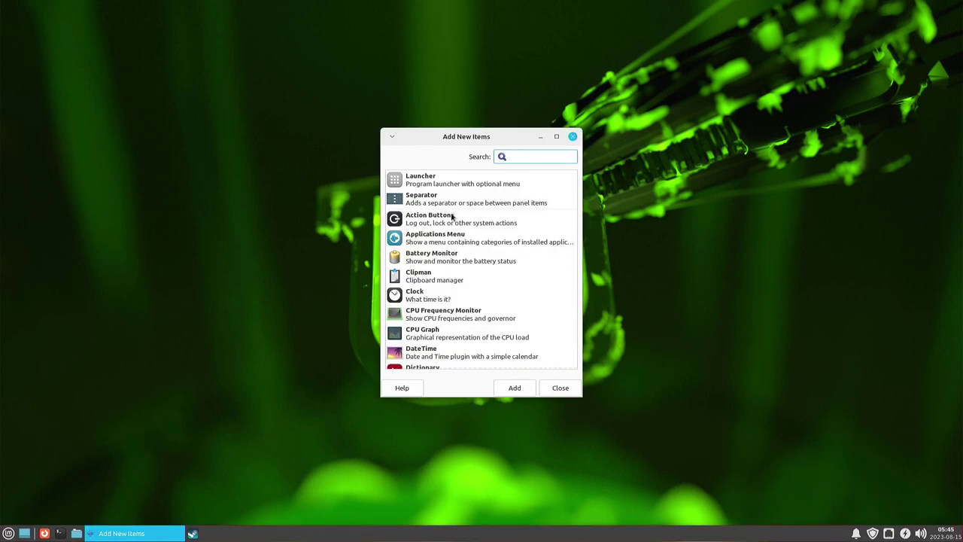
pyautogui.write('desktop')
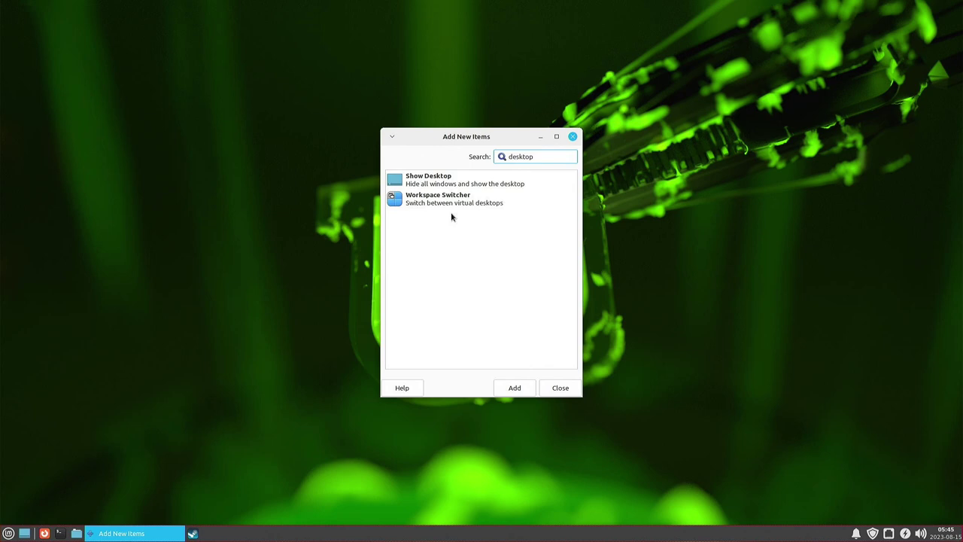
pyautogui.click(452, 208)
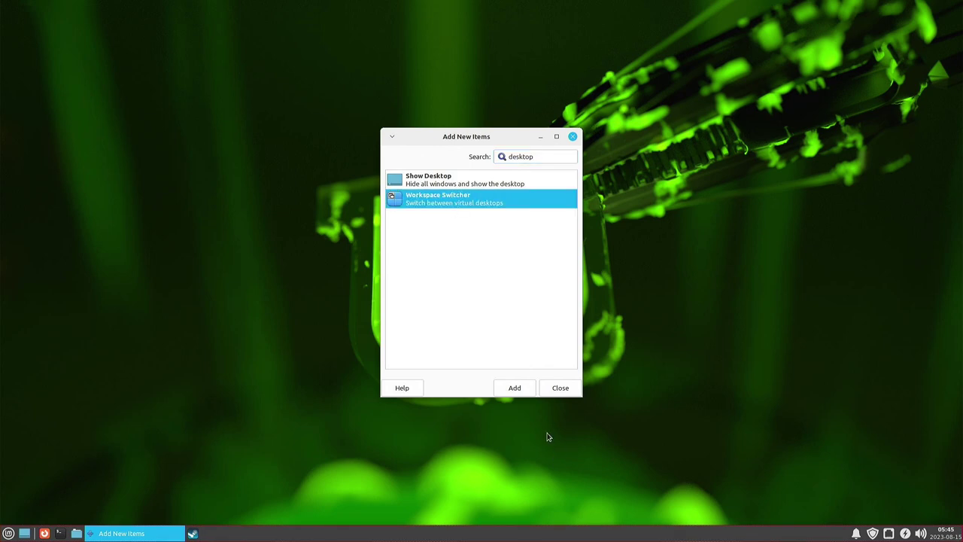
pyautogui.click(518, 389)
pyautogui.click(563, 389)
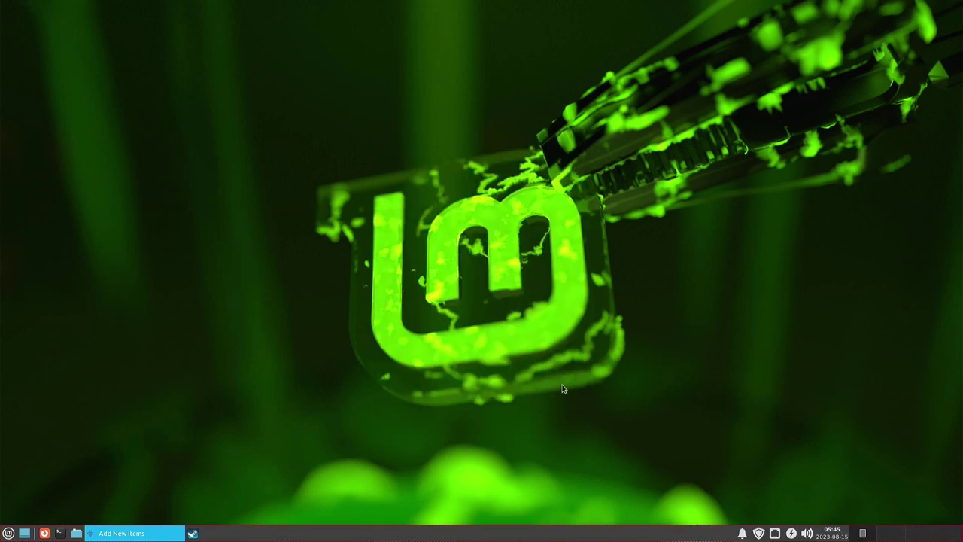
# - Set the Workspace Switcher's number of rows to 2
pyautogui.rightClick(936, 535)
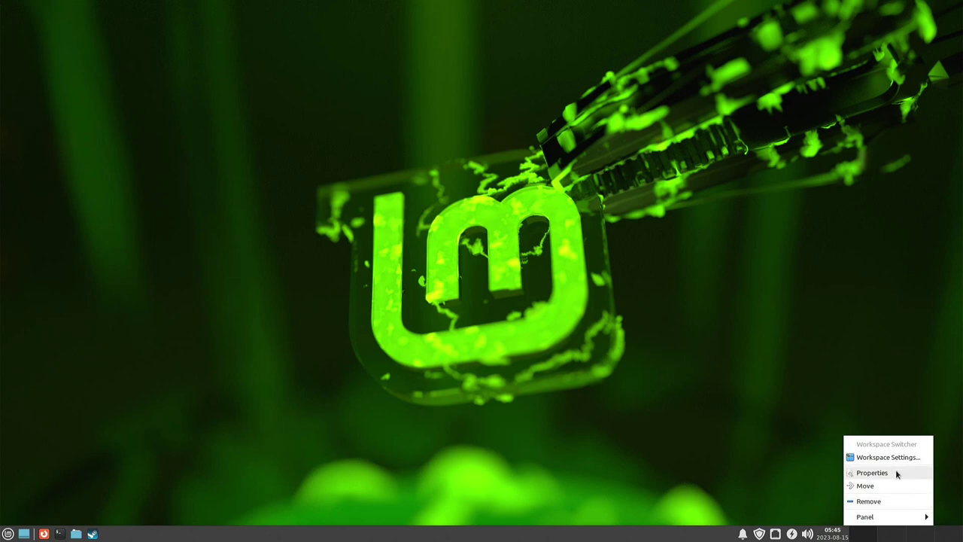
pyautogui.click(896, 470)
pyautogui.click(572, 254)
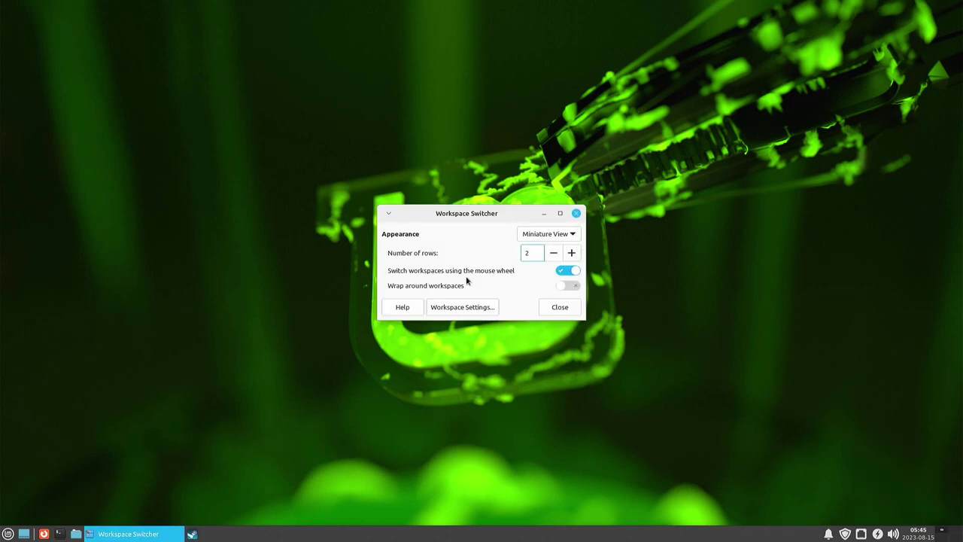
pyautogui.click(560, 307)
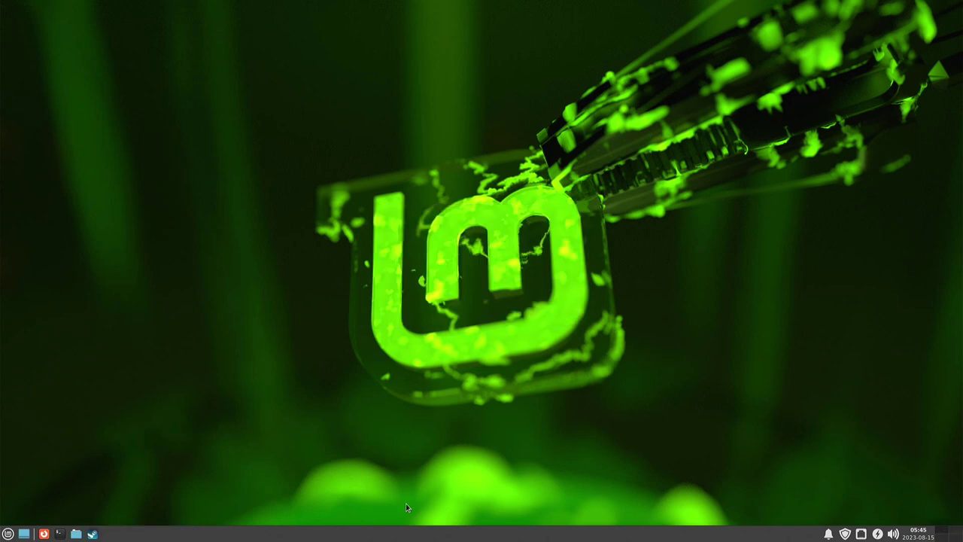
# - Open a terminal and the home folder, toggling between the windows and the bare desktop
pyautogui.click(59, 533)
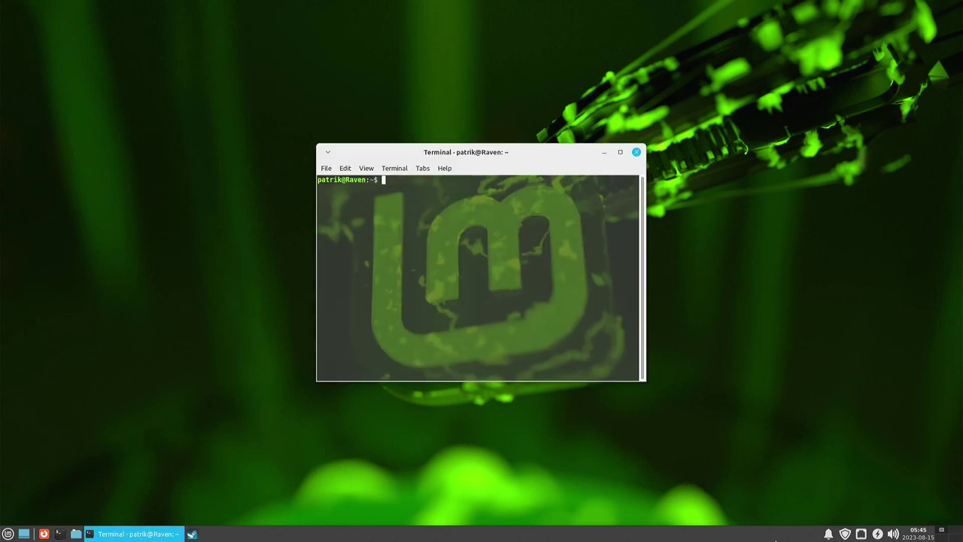
pyautogui.click(953, 534)
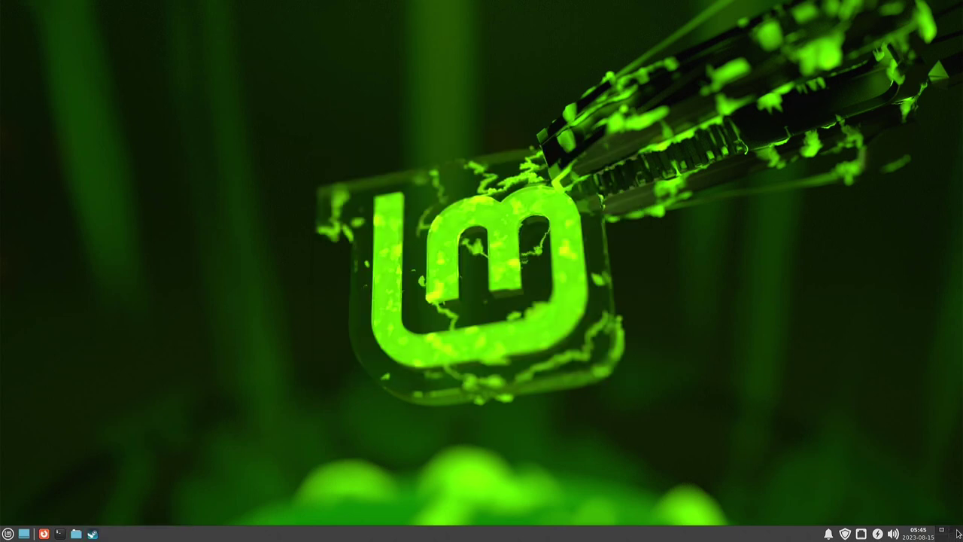
pyautogui.click(76, 534)
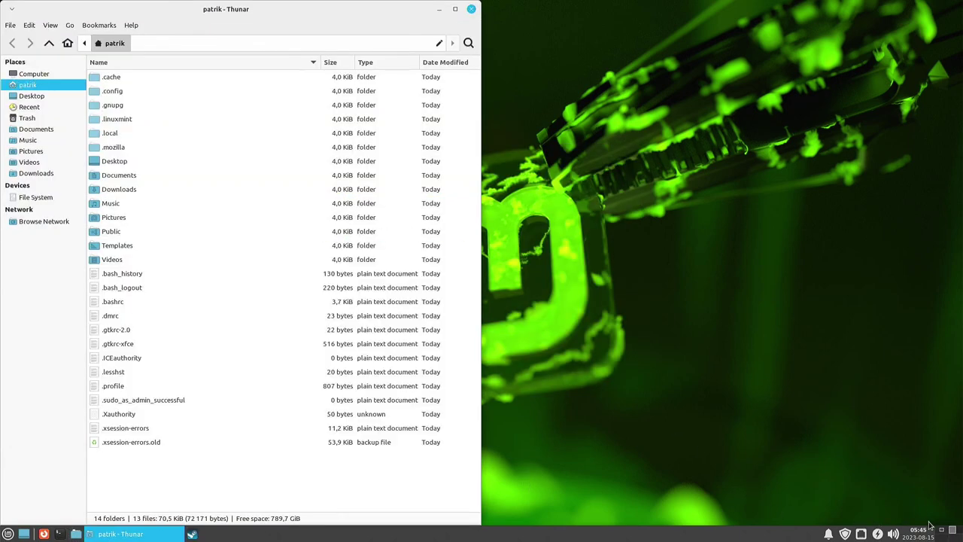
pyautogui.click(941, 531)
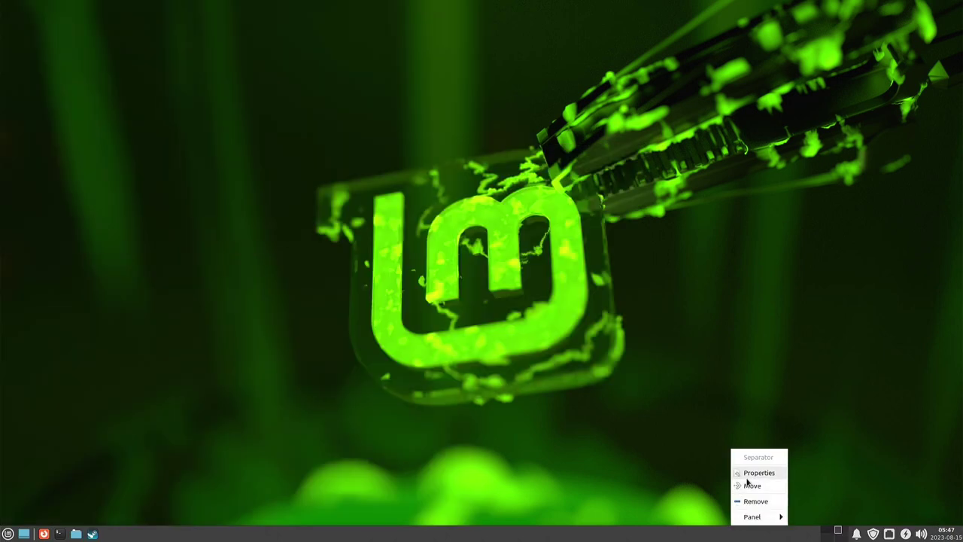
# - Add a CPU Graph item to the panel
pyautogui.moveTo(758, 516)
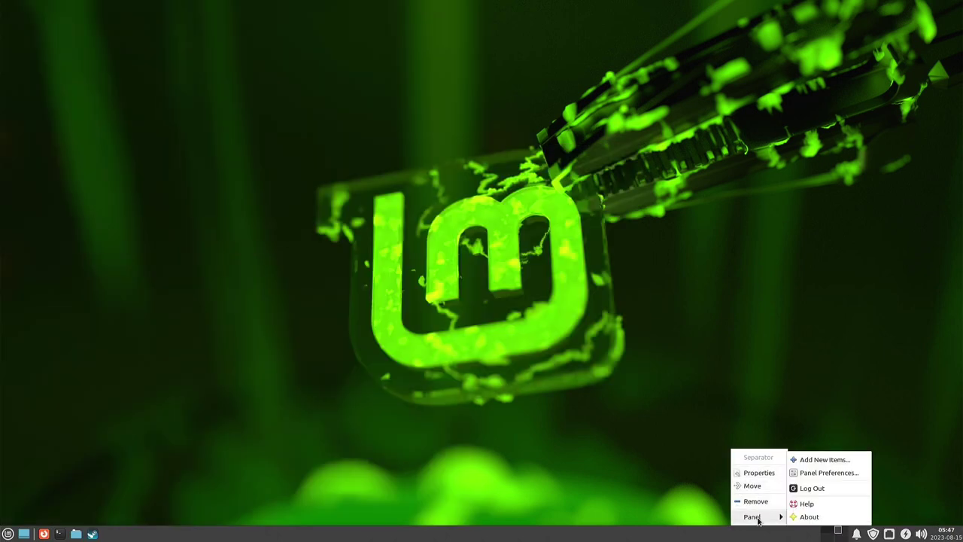
pyautogui.click(820, 459)
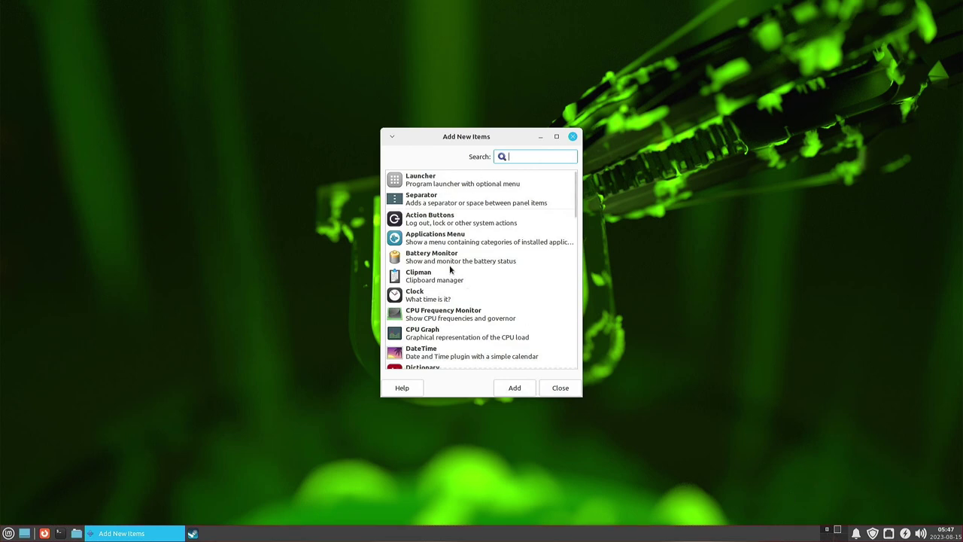
pyautogui.scroll(-4, 439, 266)
pyautogui.scroll(4, 439, 265)
pyautogui.click(437, 332)
pyautogui.scroll(-1, 437, 332)
pyautogui.click(558, 388)
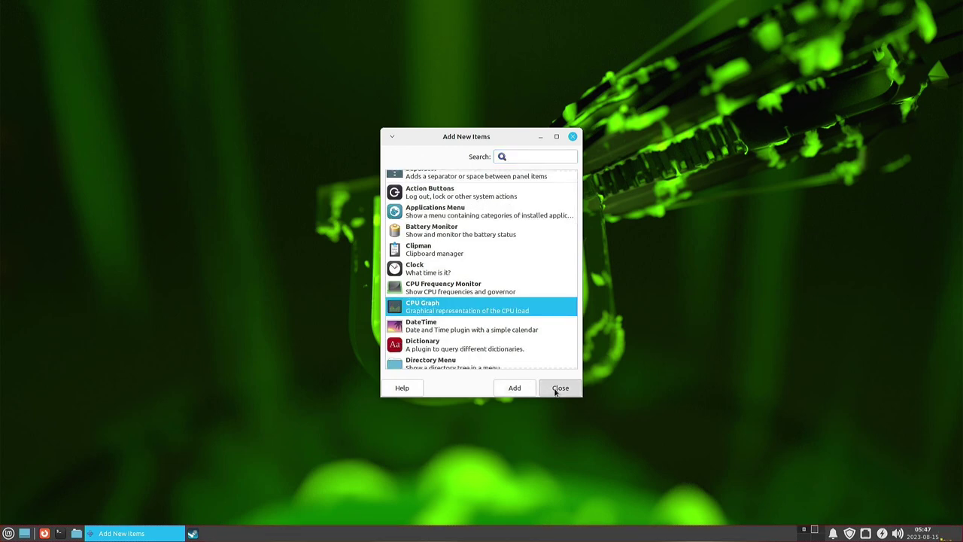
# - Set the CPU Graph's Advanced update interval to Fastest (~250ms)
pyautogui.rightClick(958, 536)
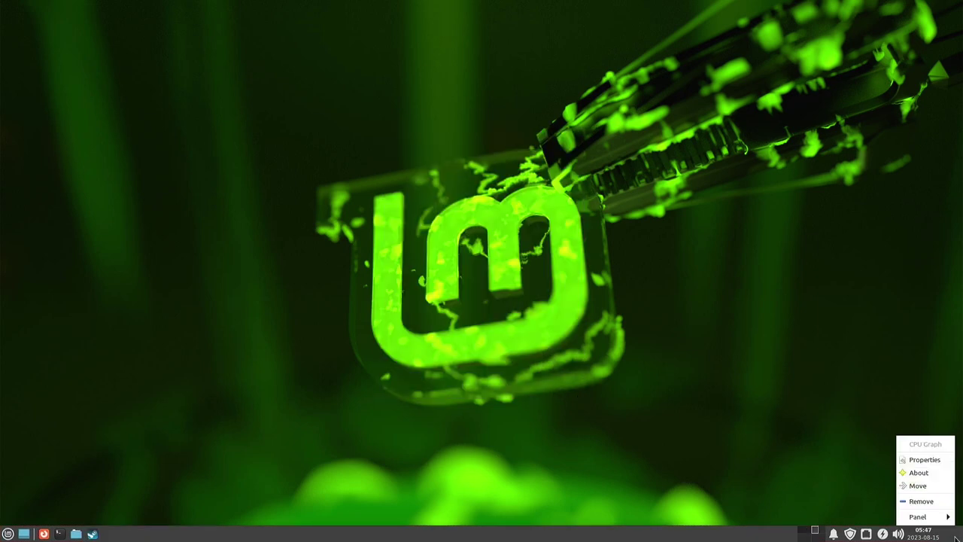
pyautogui.click(946, 463)
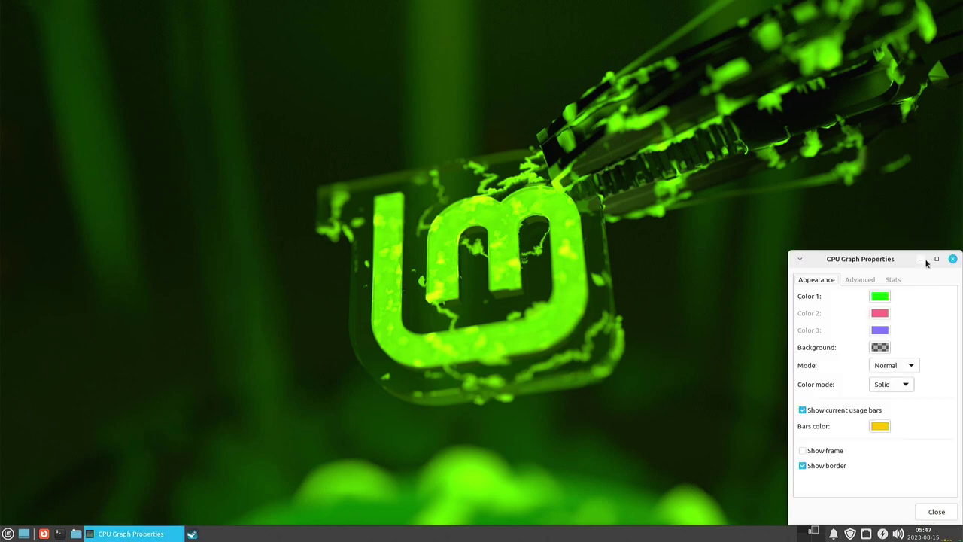
pyautogui.moveTo(893, 260); pyautogui.dragTo(691, 217)
pyautogui.click(657, 238)
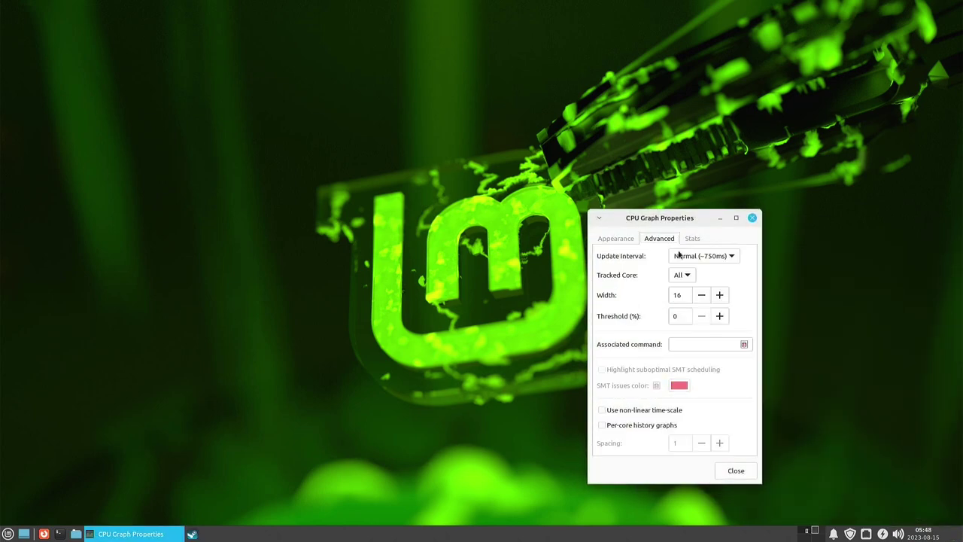
pyautogui.click(680, 257)
pyautogui.click(686, 226)
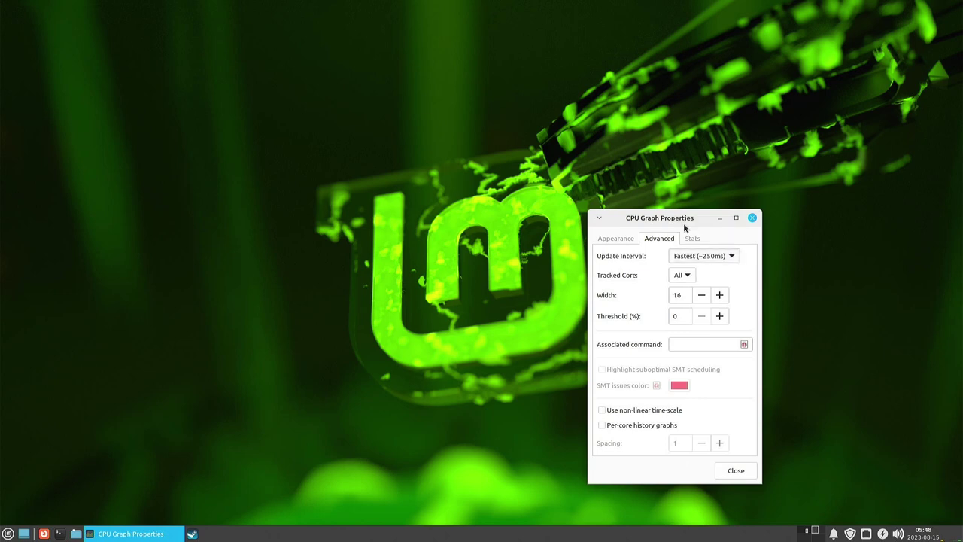
pyautogui.click(735, 471)
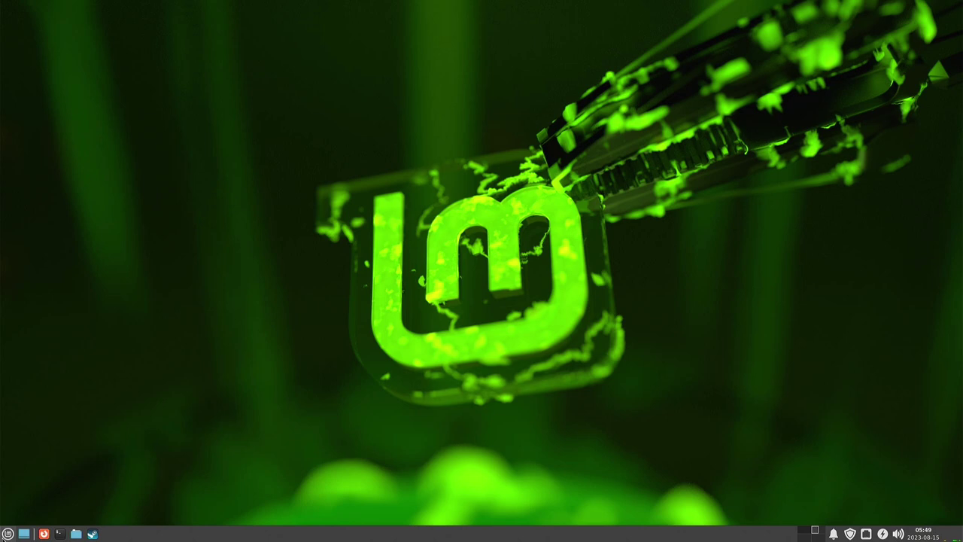
pyautogui.click(8, 534)
pyautogui.moveTo(23, 451)
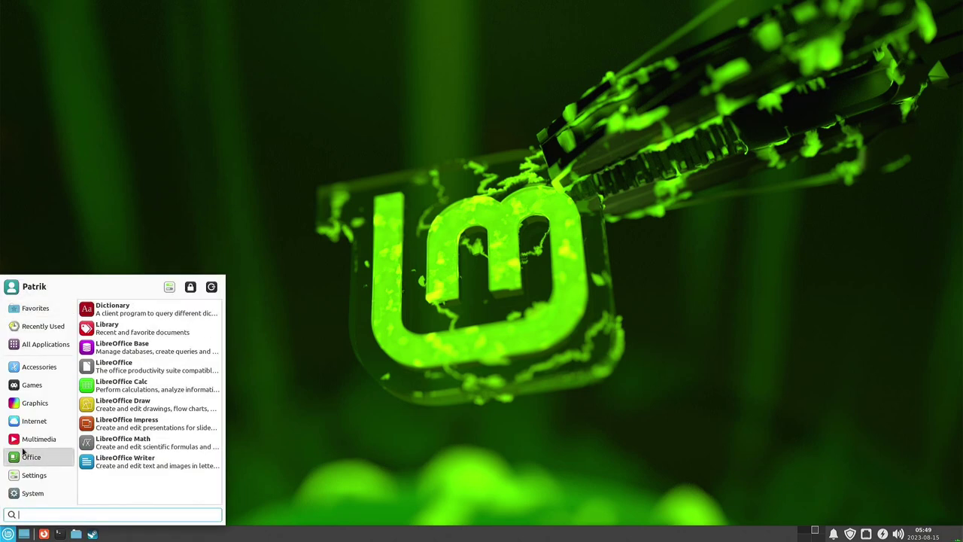
# - Launch Steam and maximize its window
pyautogui.press('Escape')
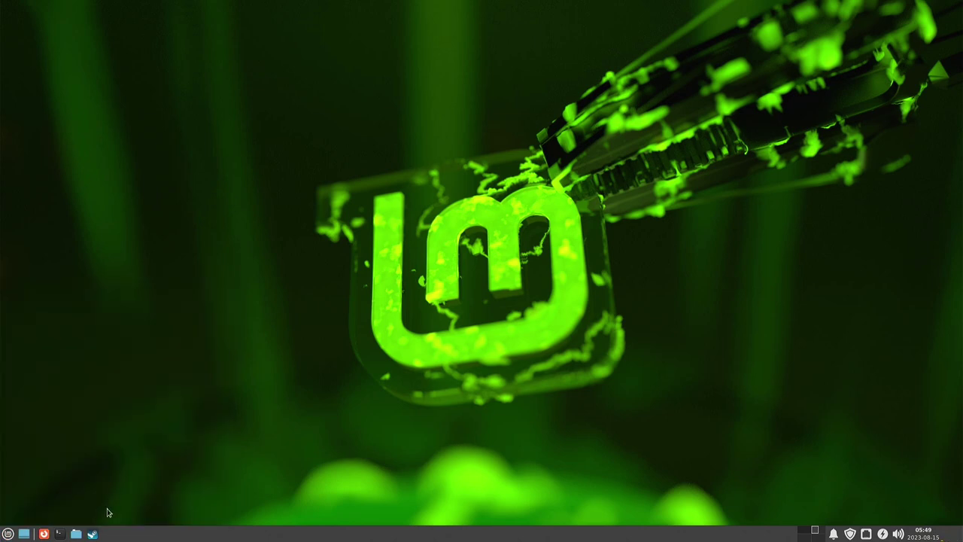
pyautogui.click(92, 535)
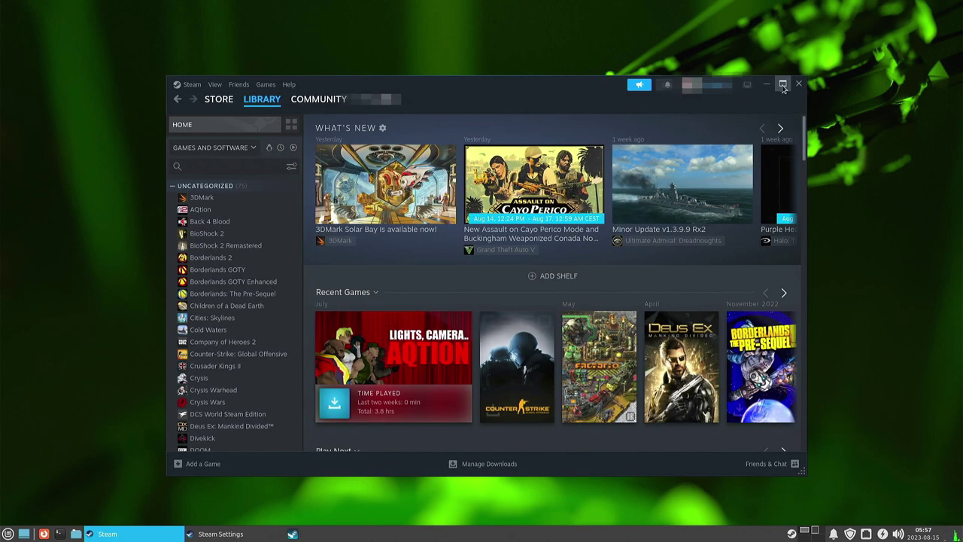
pyautogui.click(783, 85)
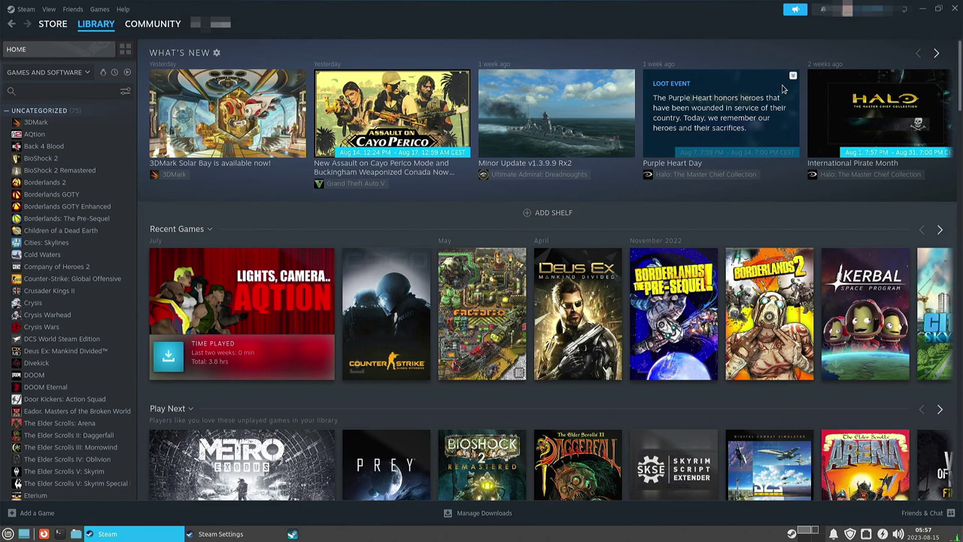
# - Enable Steam Play for all other titles in Compatibility settings and restart Steam
pyautogui.click(27, 9)
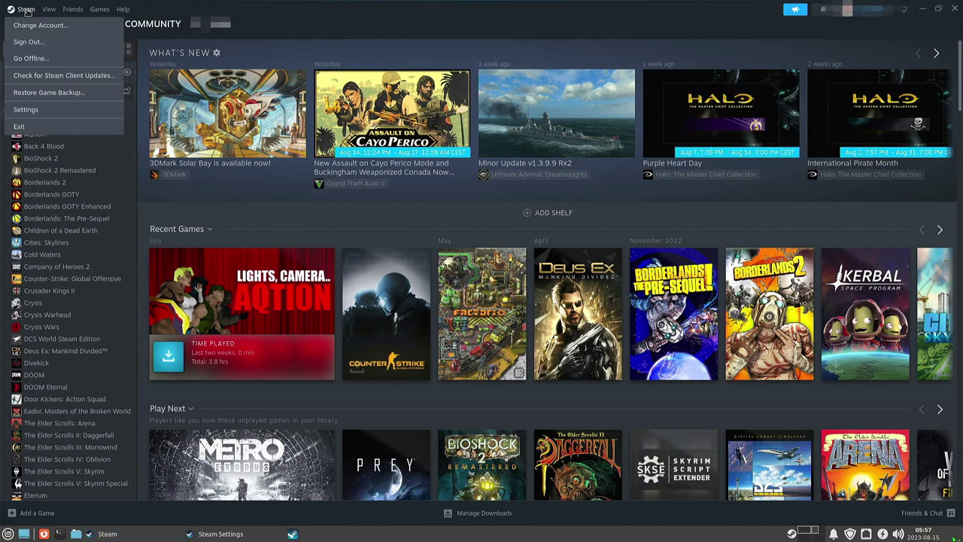
pyautogui.click(30, 111)
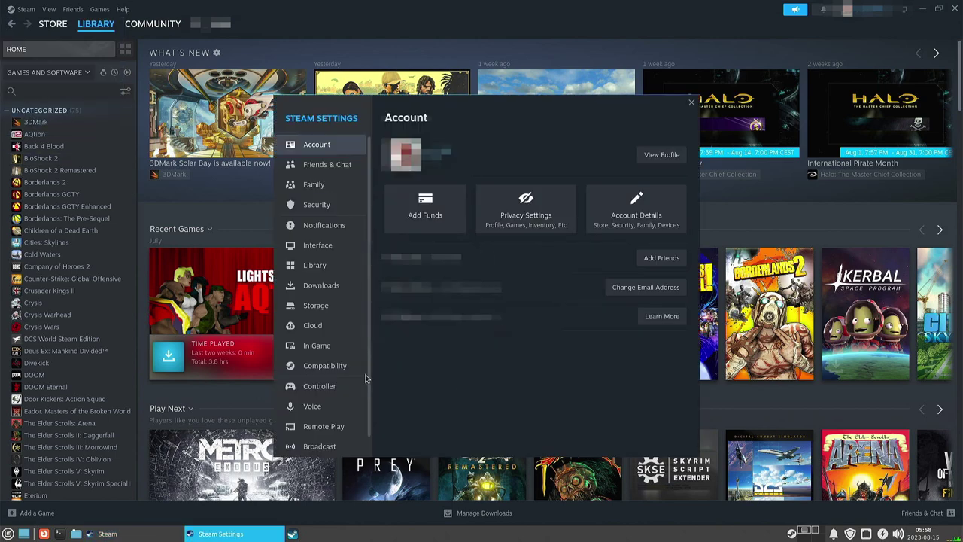
pyautogui.click(338, 358)
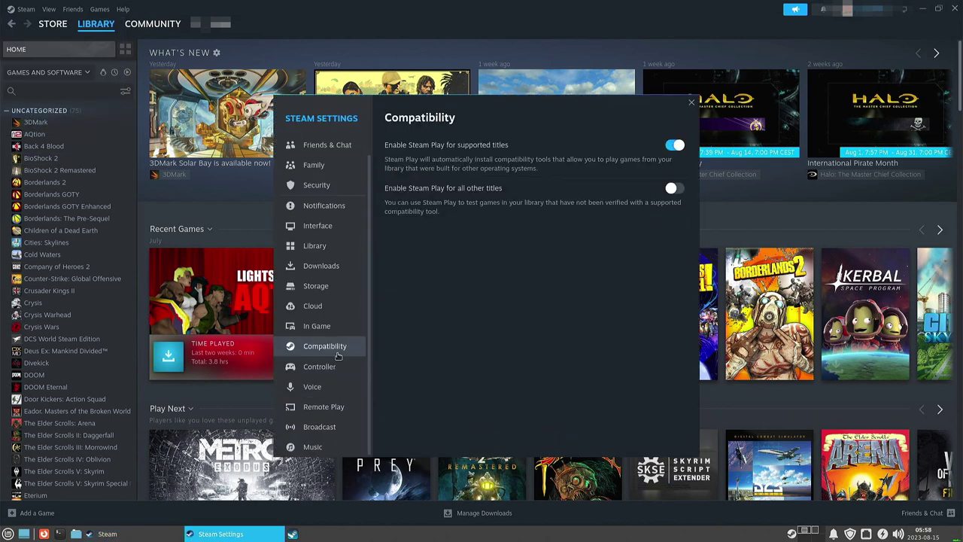
pyautogui.click(674, 188)
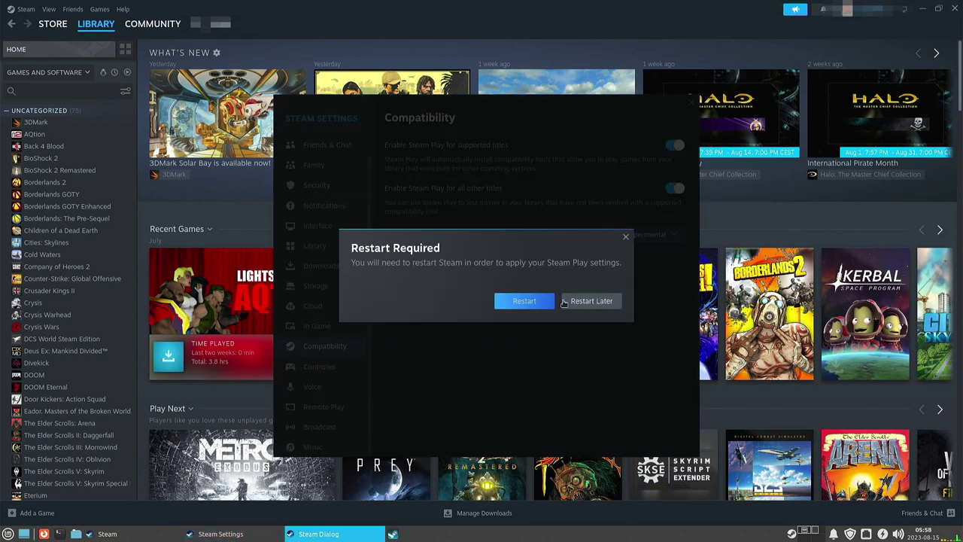
pyautogui.click(518, 304)
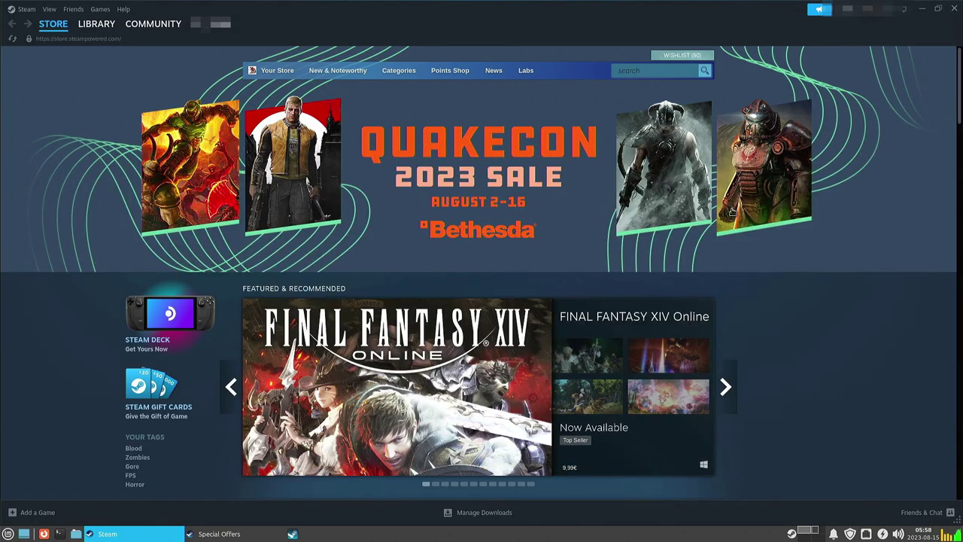
pyautogui.click(96, 24)
pyautogui.click(26, 9)
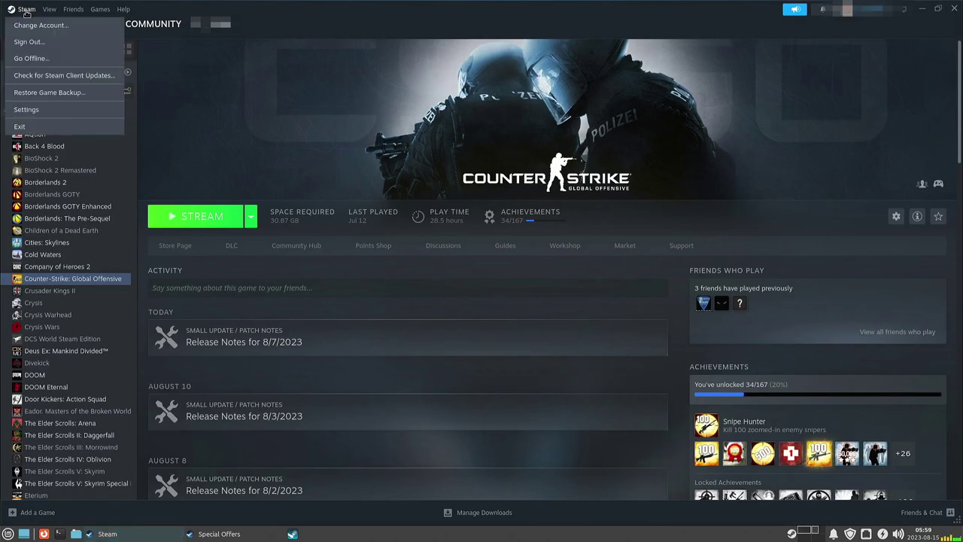
# - Review the Proton versions available for other titles in Steam's Compatibility settings
pyautogui.click(26, 109)
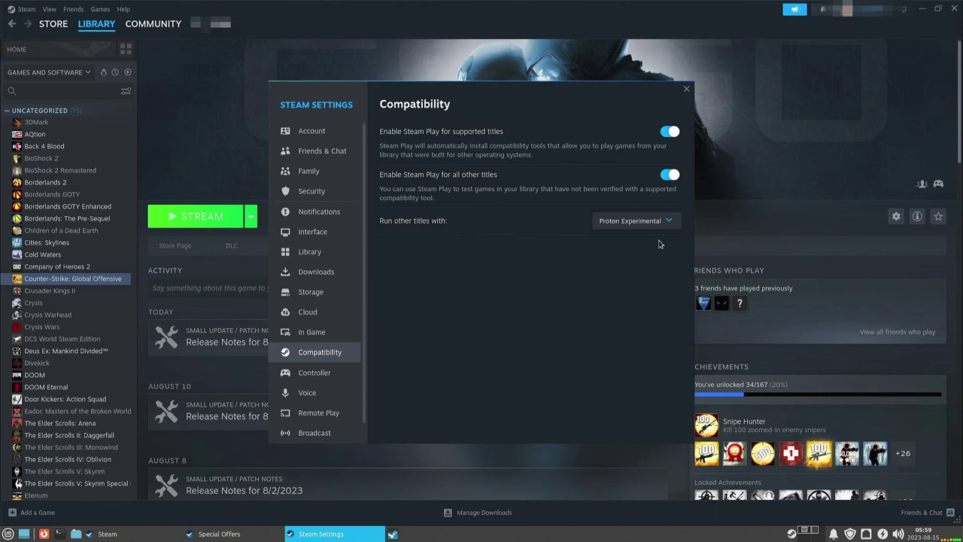
pyautogui.click(678, 226)
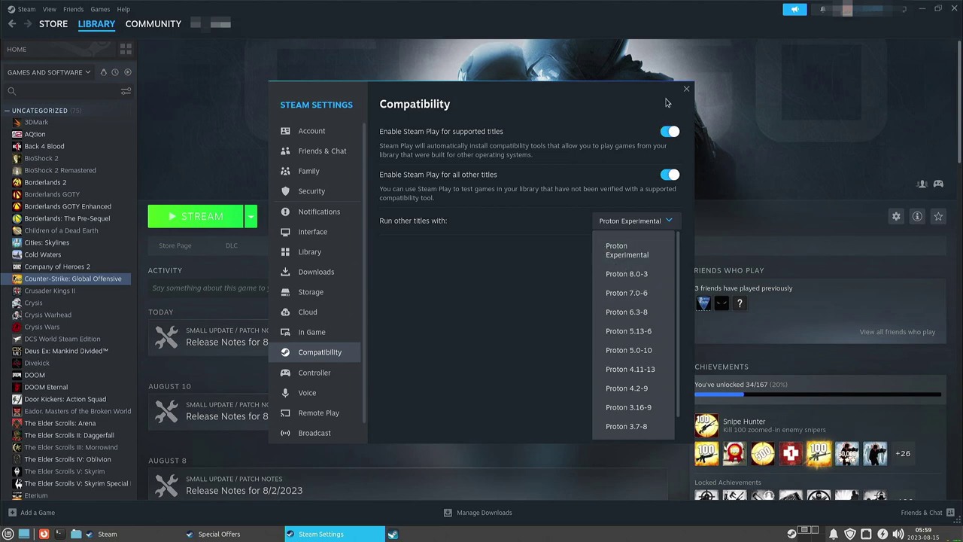
pyautogui.click(688, 90)
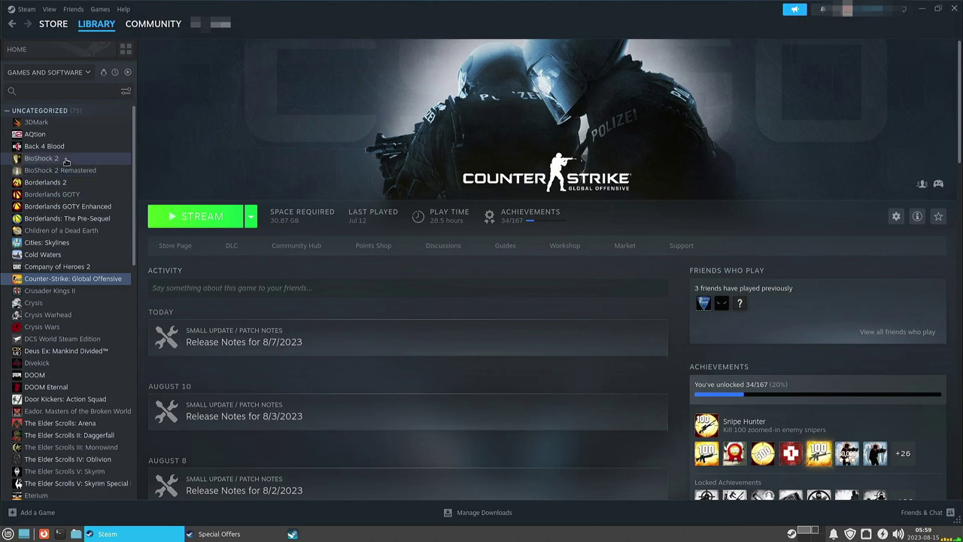
# - Force a specific compatibility tool for AQtion and list its available Proton versions
pyautogui.rightClick(43, 136)
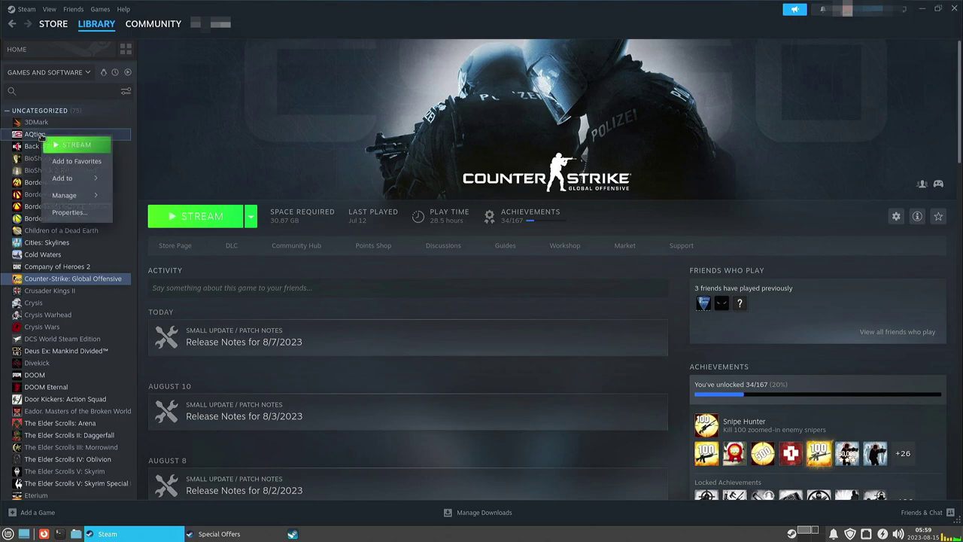
pyautogui.click(73, 212)
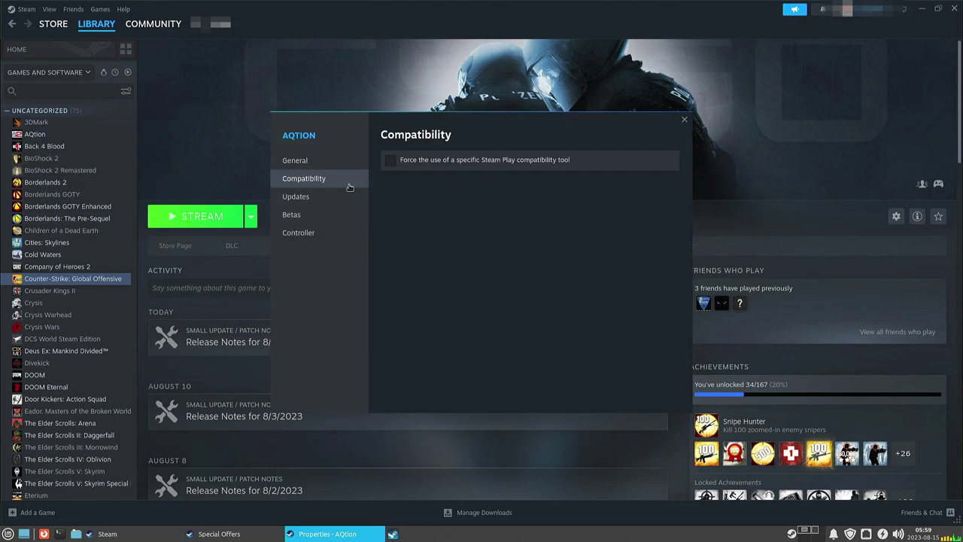
pyautogui.click(391, 161)
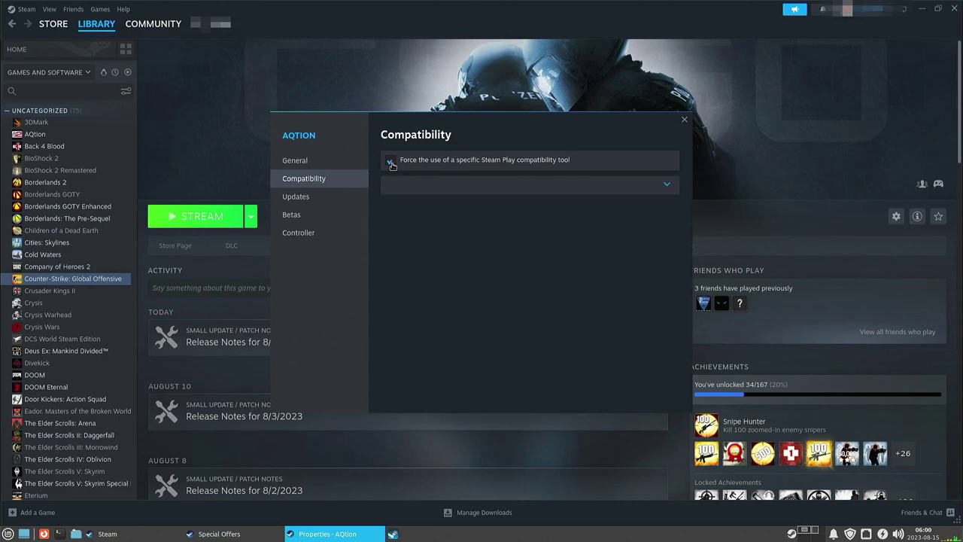
pyautogui.click(654, 184)
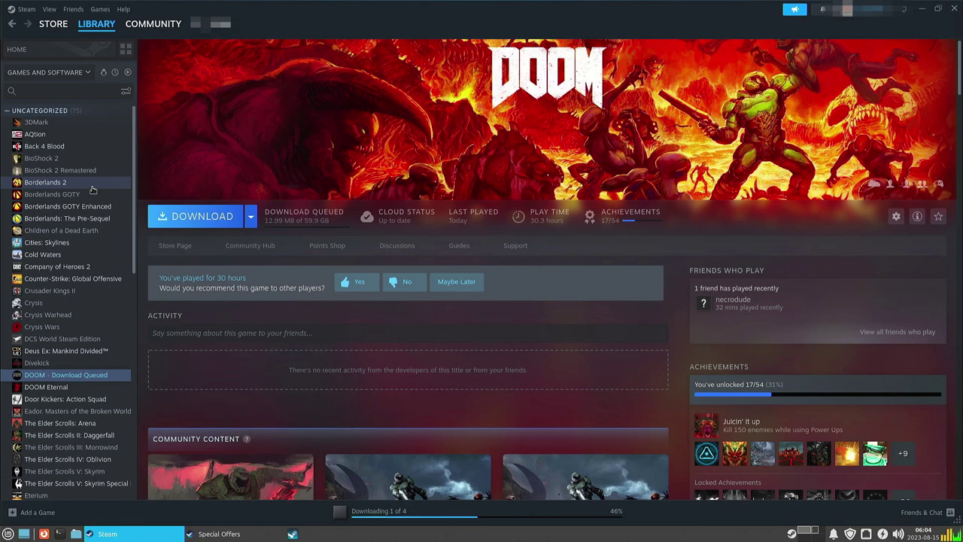
# - Pick This computer as CS:GO's target device and install the game into /home
pyautogui.click(73, 279)
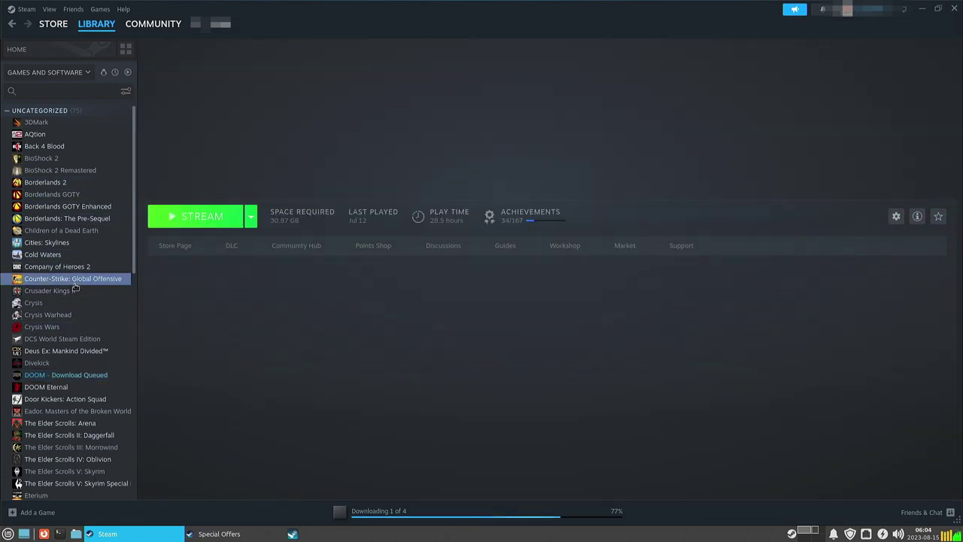
pyautogui.click(255, 218)
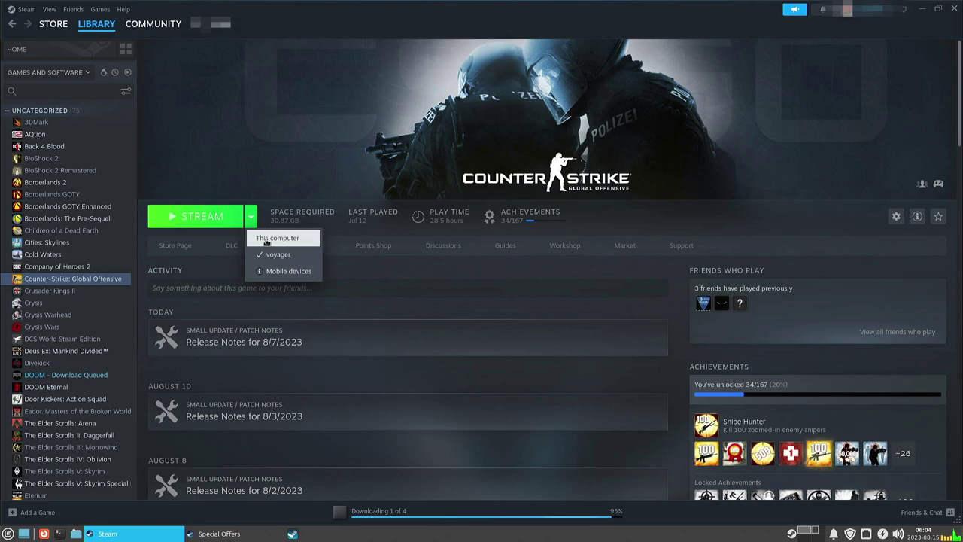
pyautogui.click(270, 239)
pyautogui.click(202, 220)
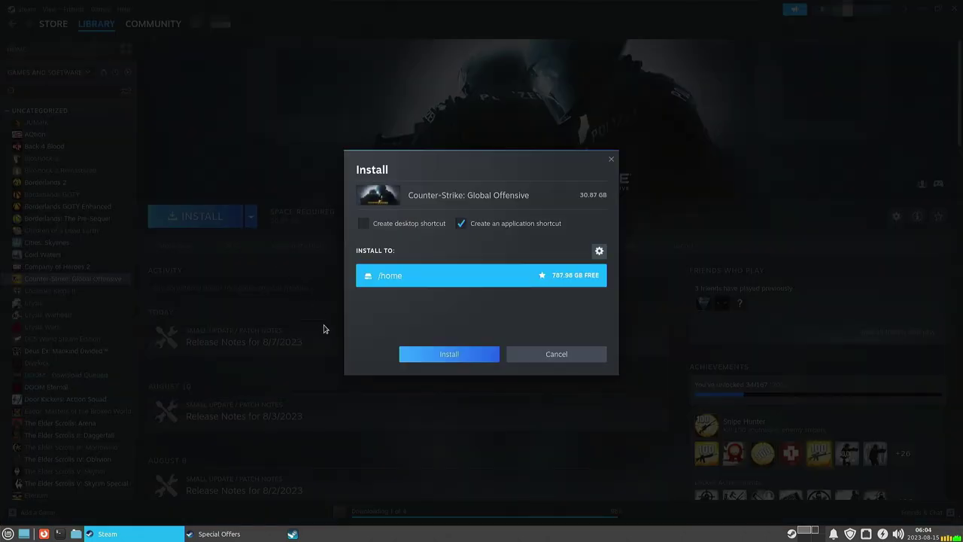
pyautogui.click(438, 358)
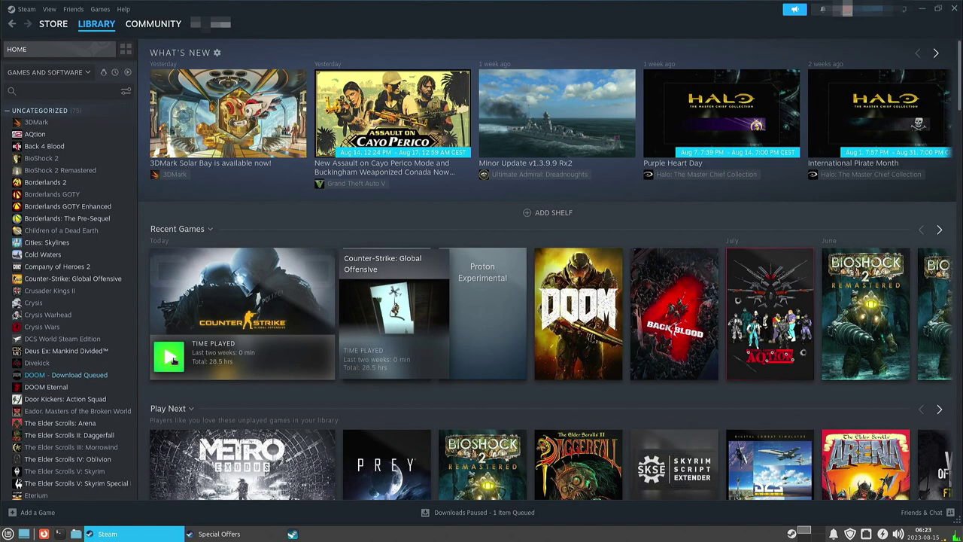
# - Launch CS:GO from Recent Games and move through the archway into the smoky stone alley
pyautogui.click(170, 358)
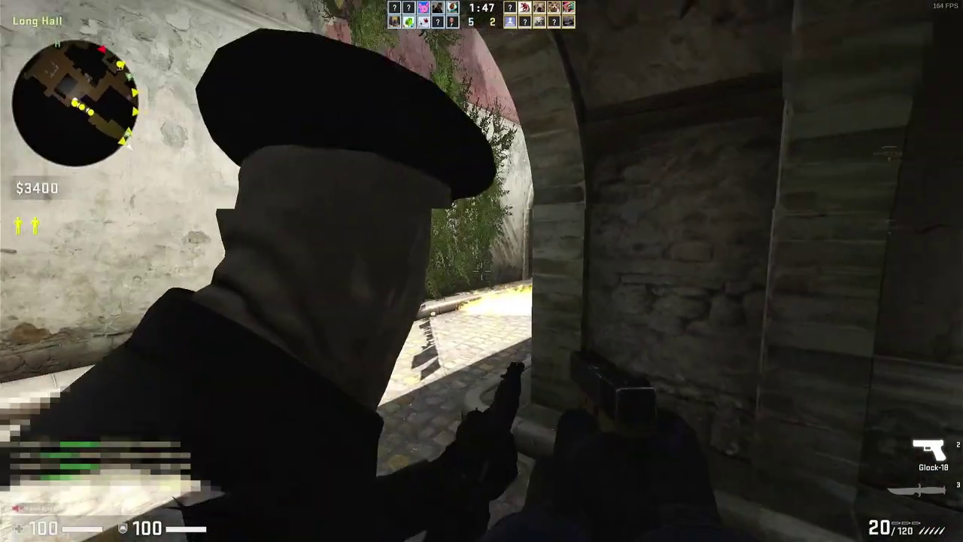
pyautogui.press('d')
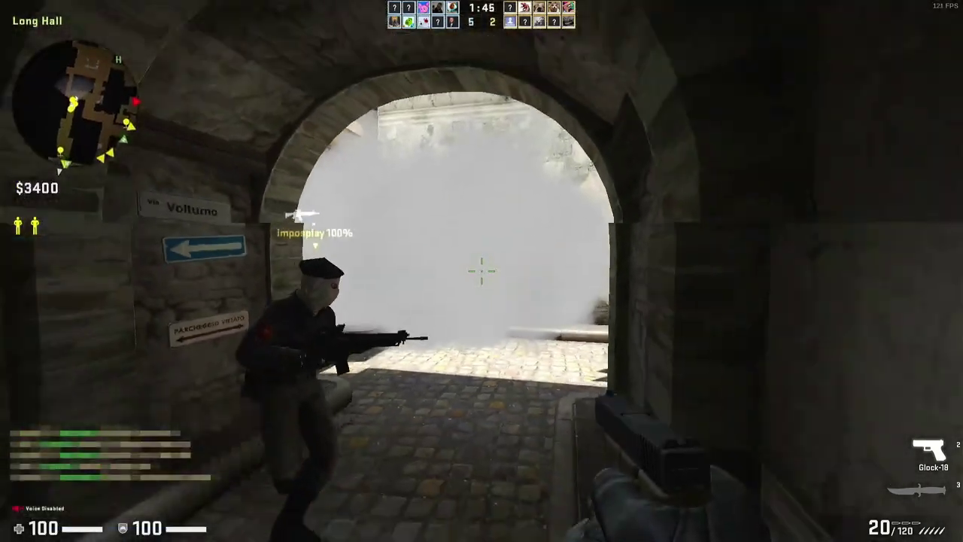
pyautogui.press('s')
pyautogui.press('w')
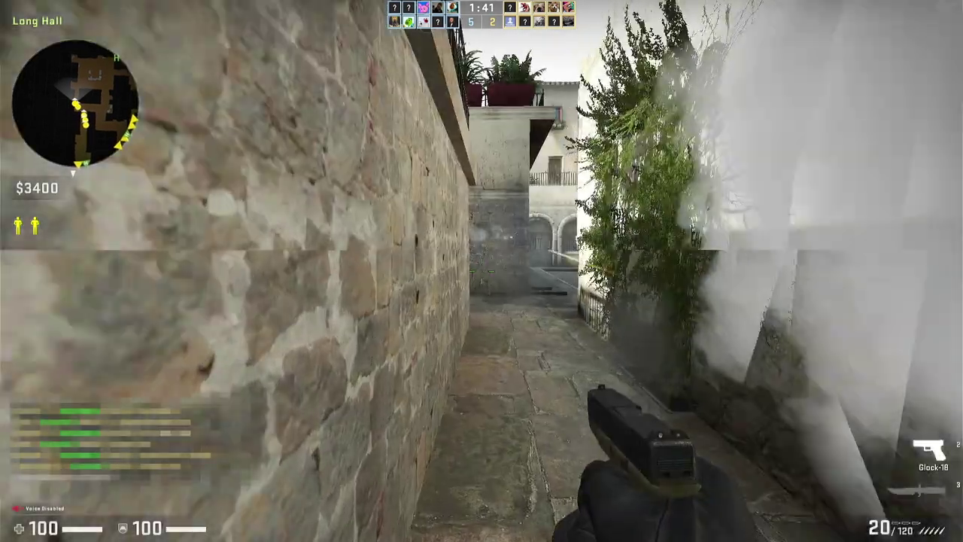
pyautogui.press('w')
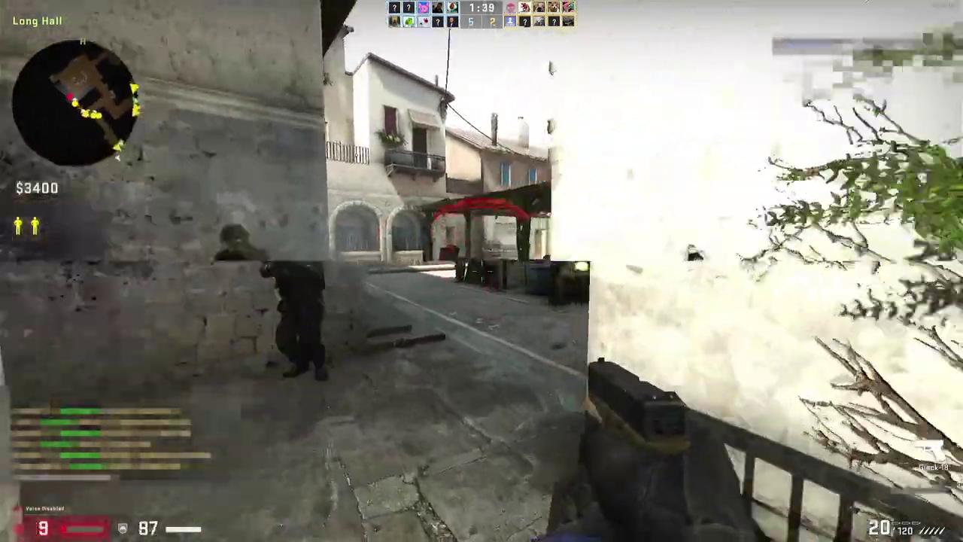
# - Fire repeatedly at the enemies down the alley
pyautogui.click(481, 271)
pyautogui.click(482, 271)
pyautogui.click(481, 271)
pyautogui.click(481, 271)
pyautogui.click(481, 271)
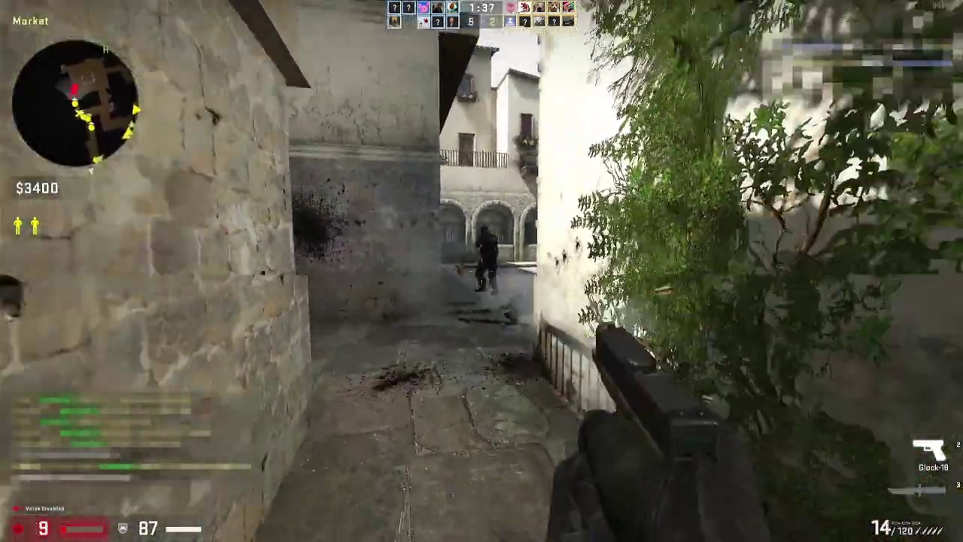
pyautogui.click(481, 271)
pyautogui.click(482, 271)
pyautogui.click(482, 271)
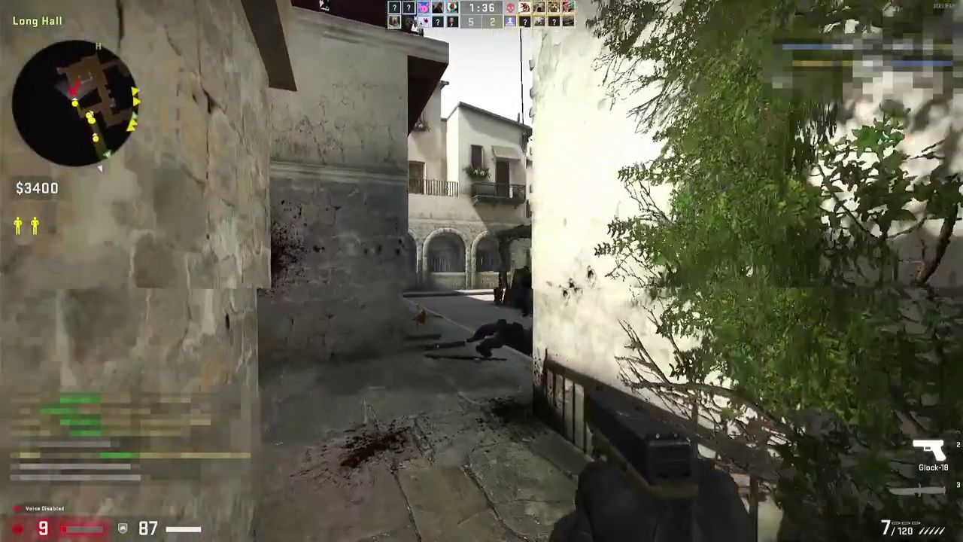
pyautogui.click(482, 271)
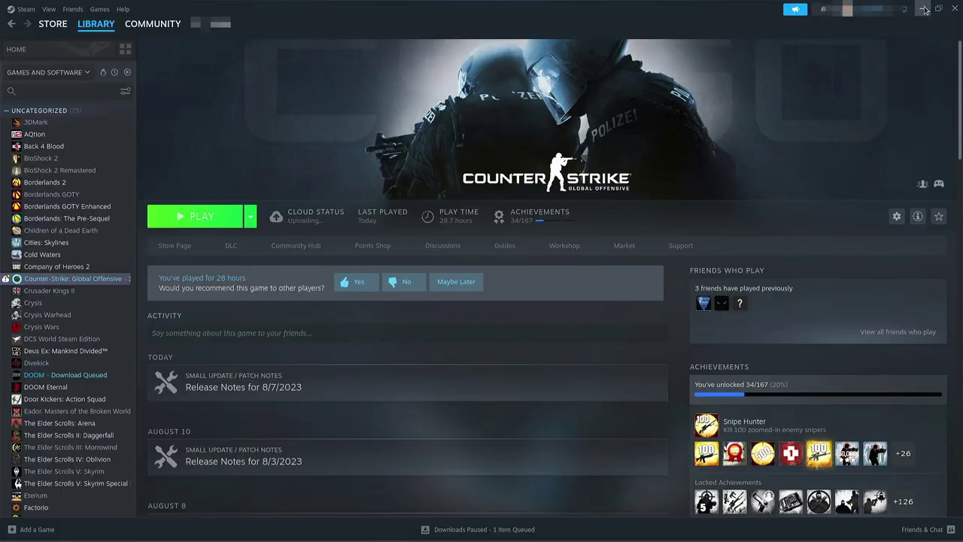
# - Minimize Steam and open the ProtonDB home page in Firefox
pyautogui.click(925, 9)
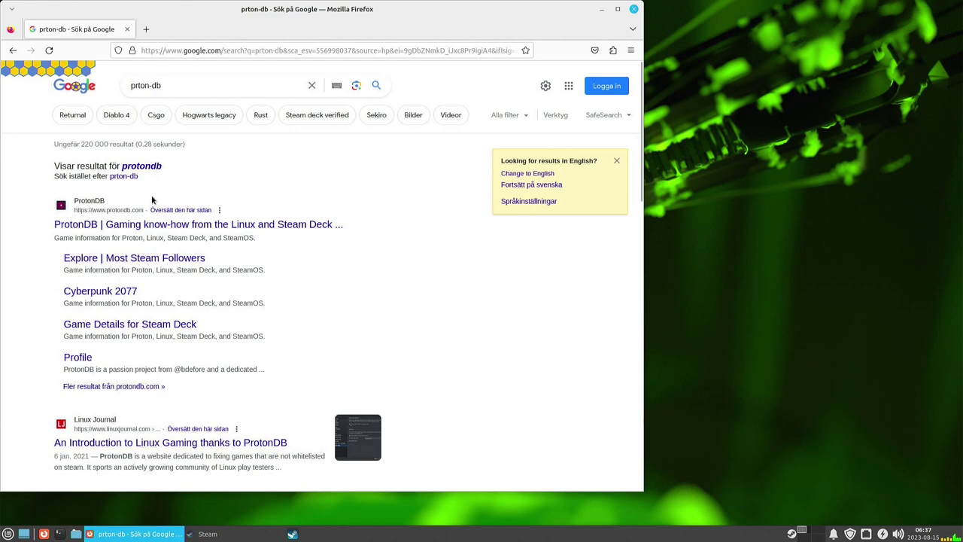
pyautogui.click(147, 166)
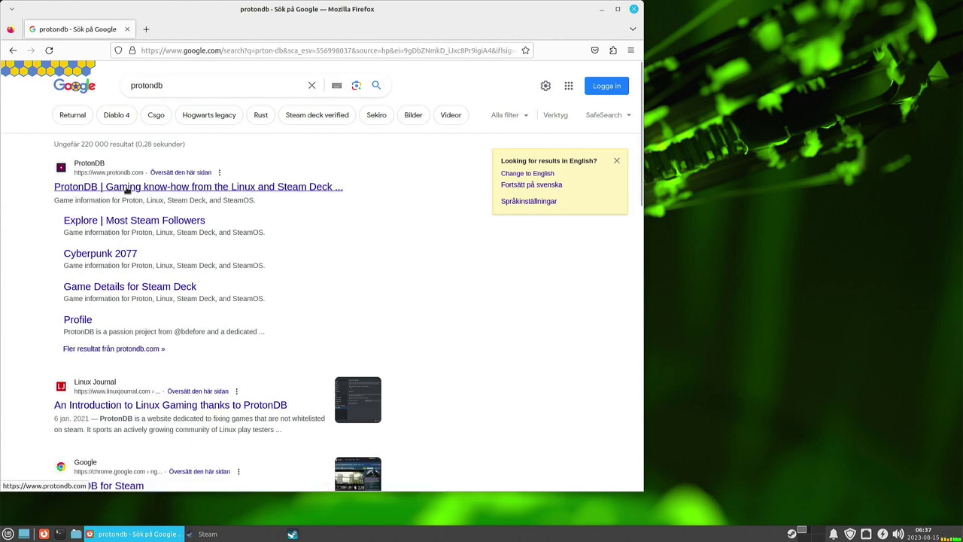
pyautogui.click(128, 190)
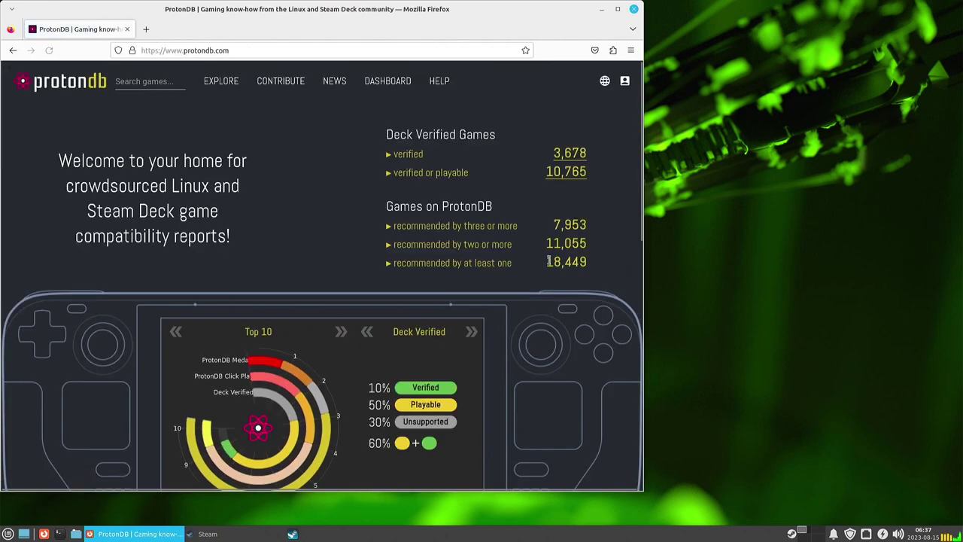
pyautogui.scroll(-5, 557, 278)
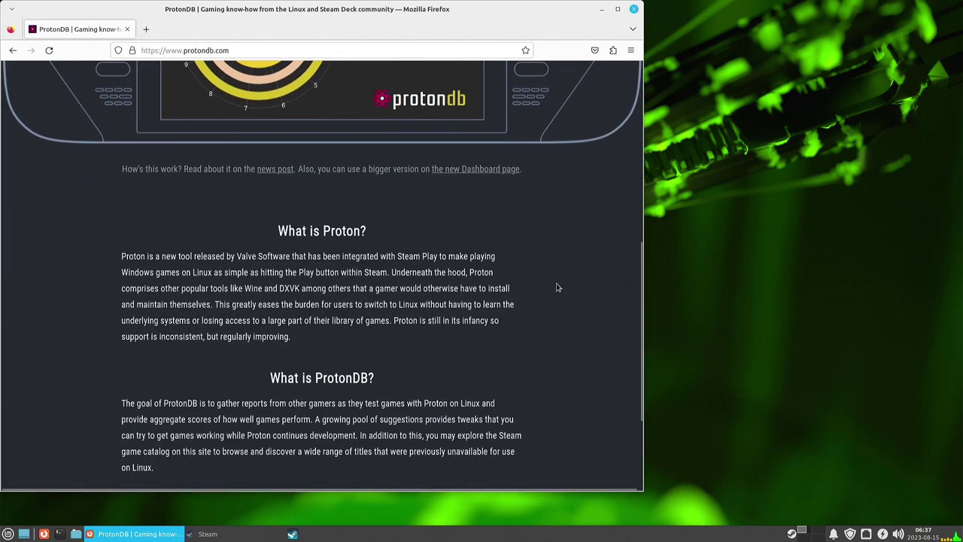
pyautogui.scroll(5, 557, 288)
# - Search ProtonDB for csgo and select the '-vulkan -novid' launch options in a user report
pyautogui.click(129, 82)
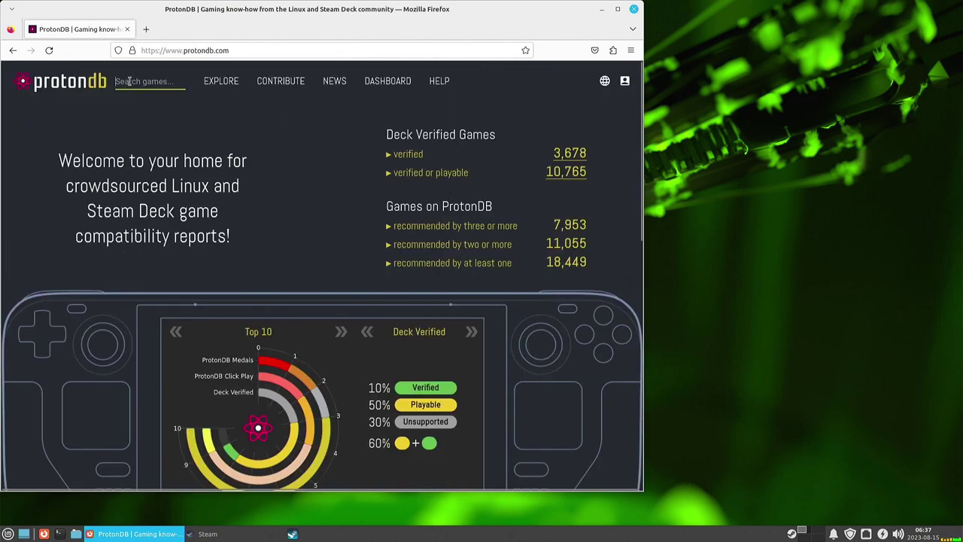
pyautogui.write('csgo')
pyautogui.press('Return')
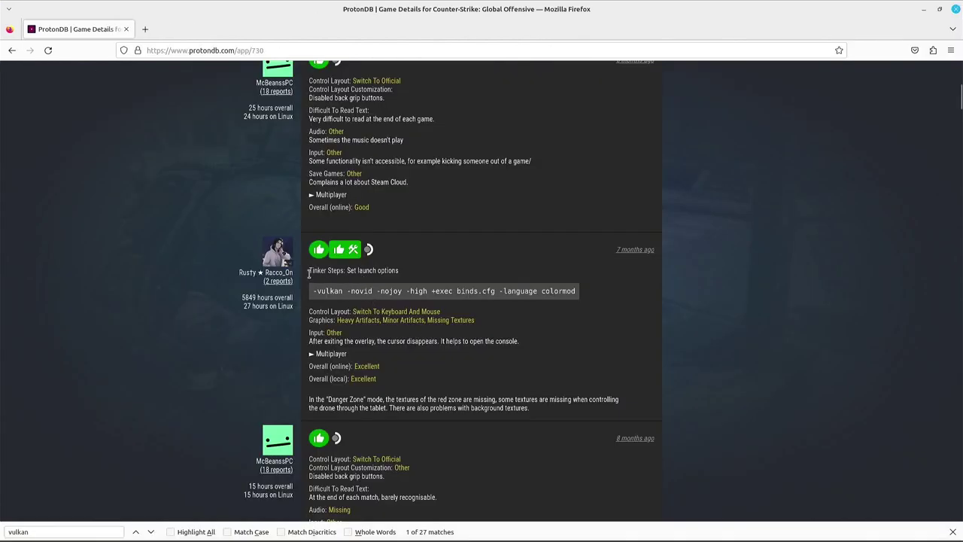
pyautogui.moveTo(310, 274); pyautogui.dragTo(400, 272)
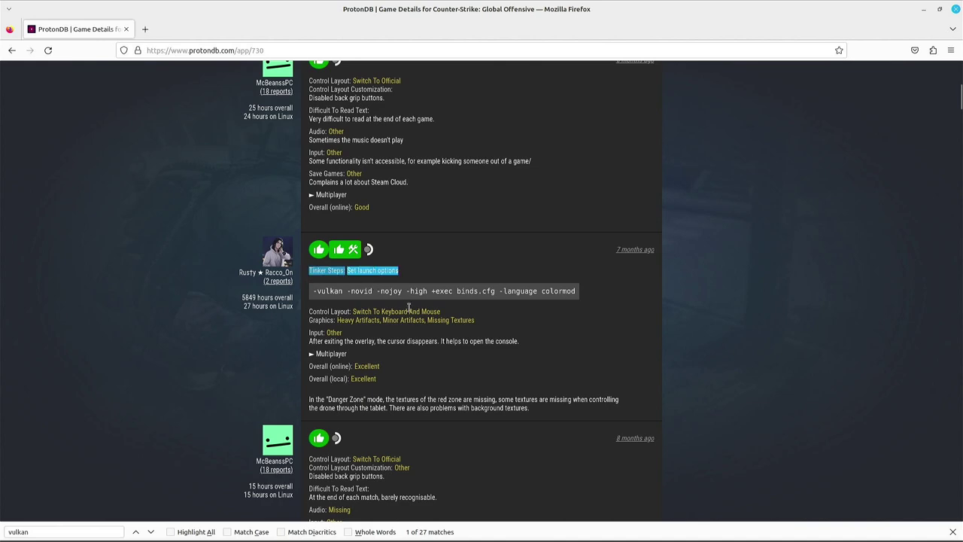
pyautogui.doubleClick(365, 291)
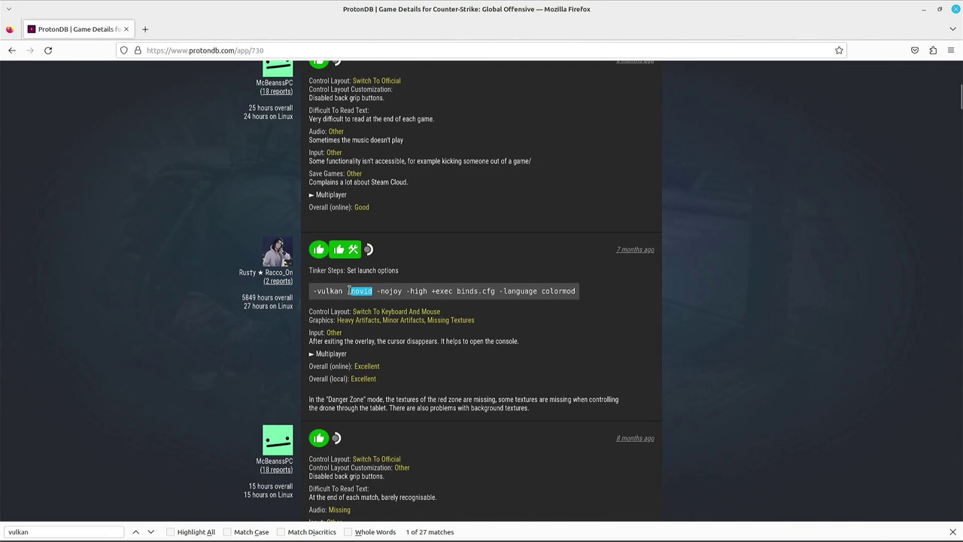
pyautogui.click(395, 291)
pyautogui.moveTo(376, 290); pyautogui.dragTo(309, 295)
pyautogui.hotkey('ctrl', 'c')
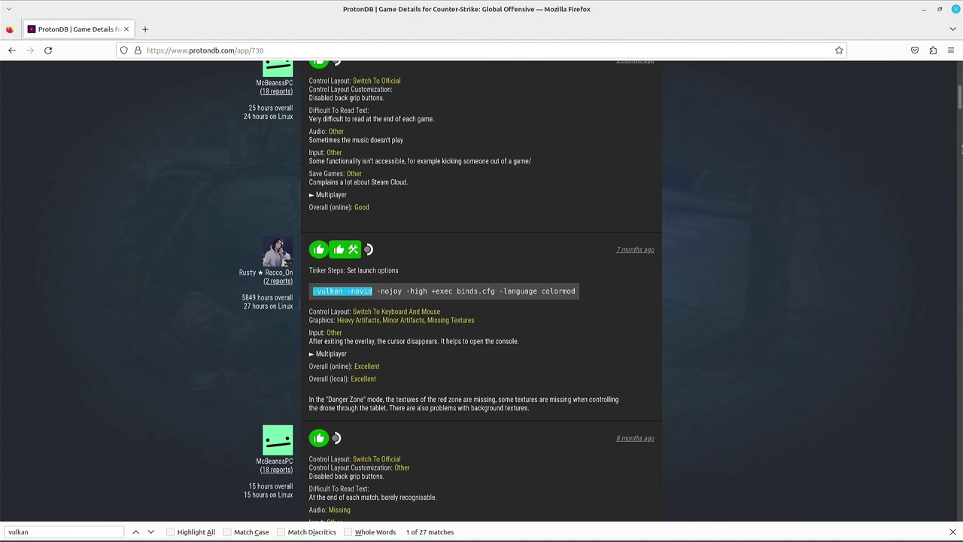
# - Paste '-vulkan -novid' into CS:GO's Launch Options in Steam Properties, then close the dialog
pyautogui.click(922, 11)
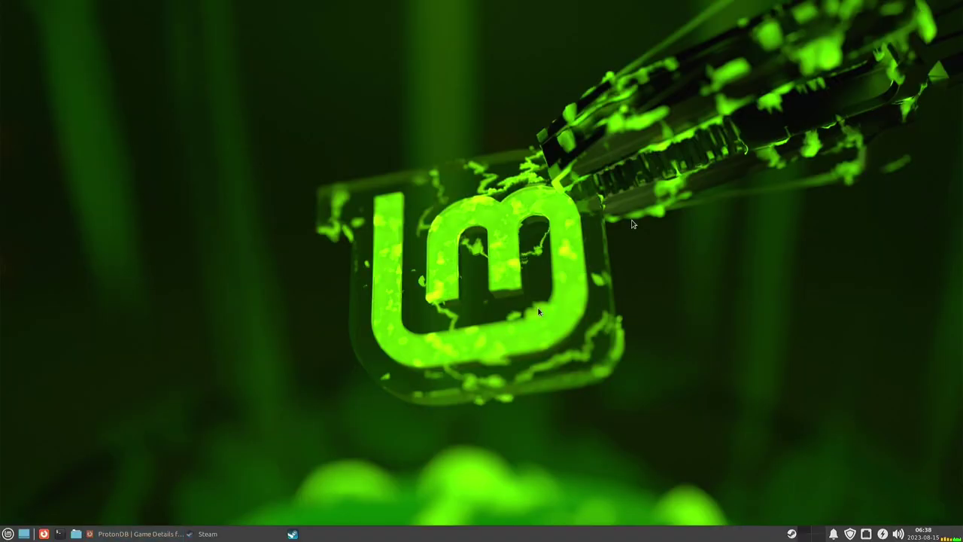
pyautogui.click(226, 532)
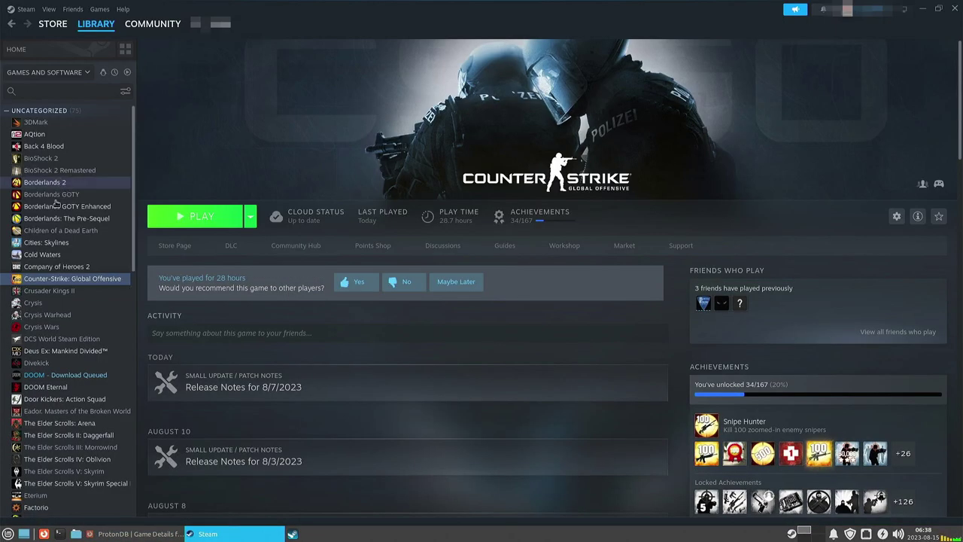
pyautogui.rightClick(50, 282)
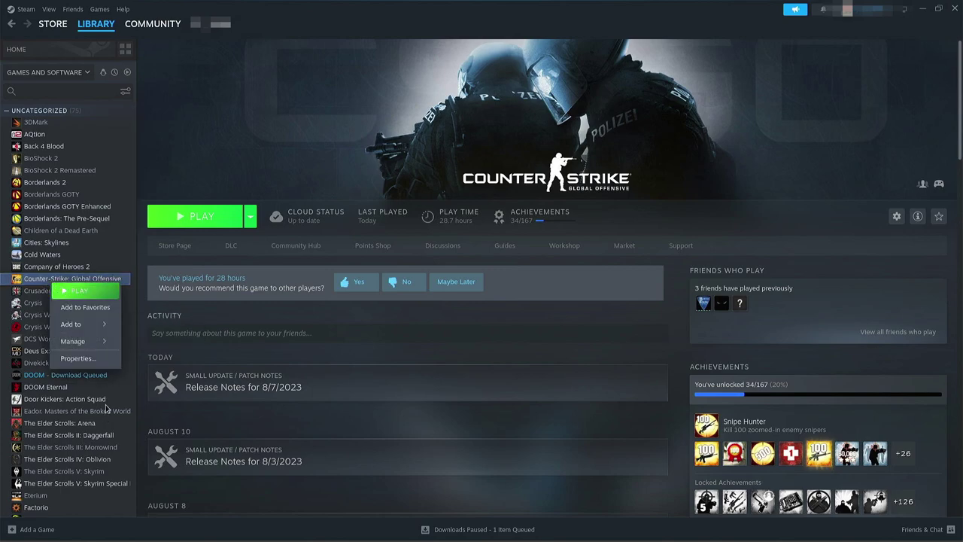
pyautogui.click(83, 358)
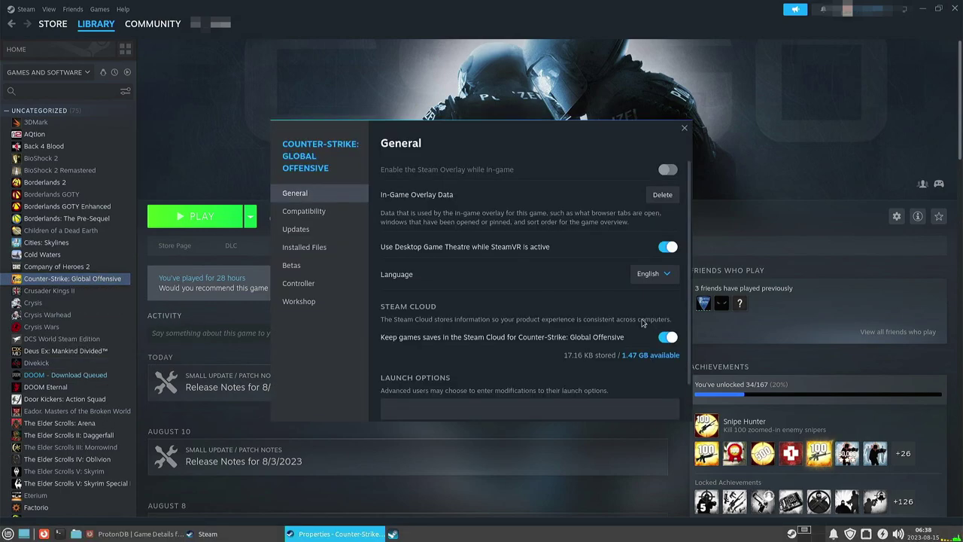
pyautogui.click(427, 400)
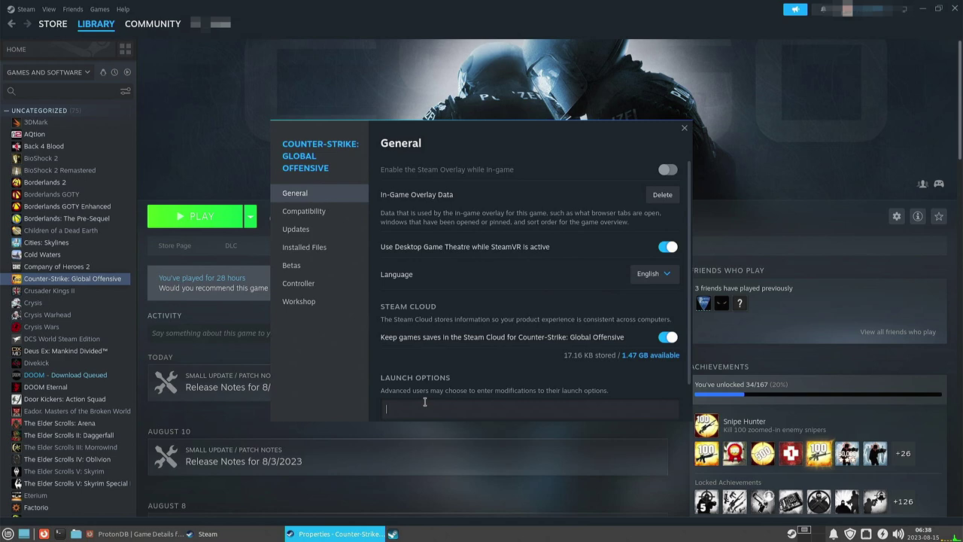
pyautogui.hotkey('ctrl', 'v')
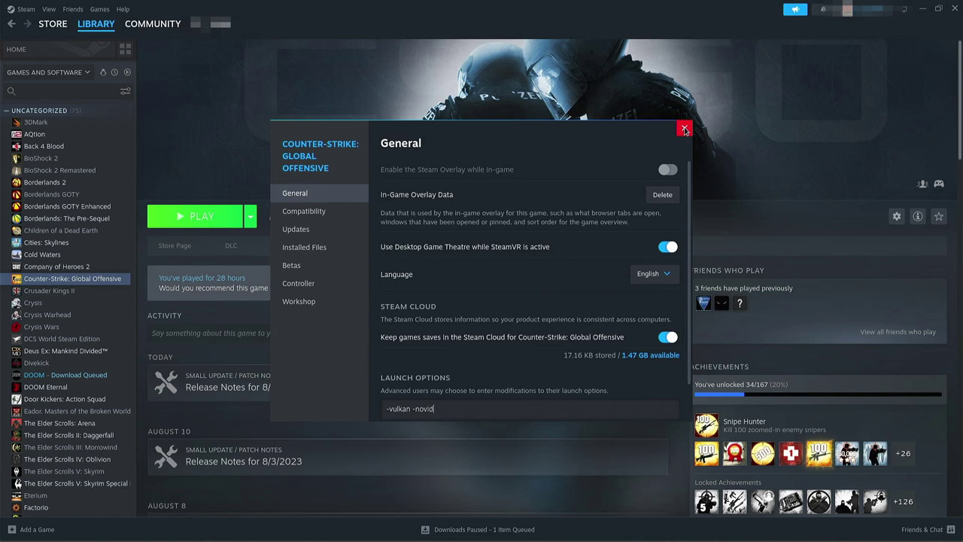
pyautogui.click(685, 131)
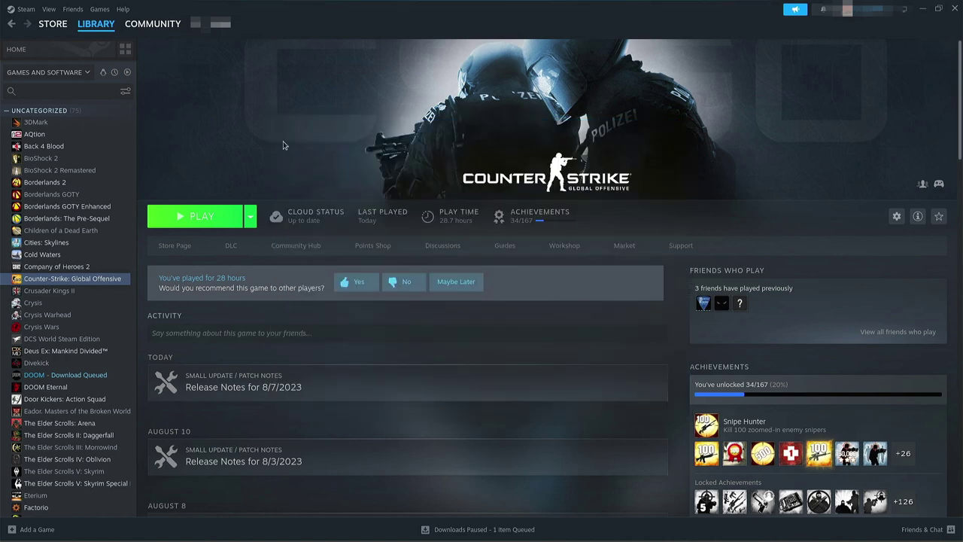
# - Relaunch CS:GO and advance across the street, through the garage and alley, shooting the enemy on the stairs
pyautogui.click(191, 216)
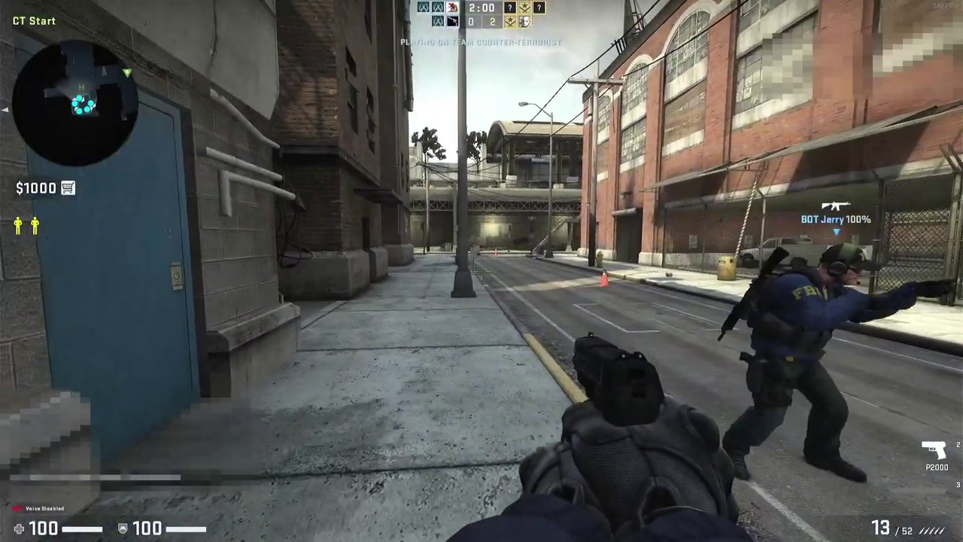
pyautogui.press('w')
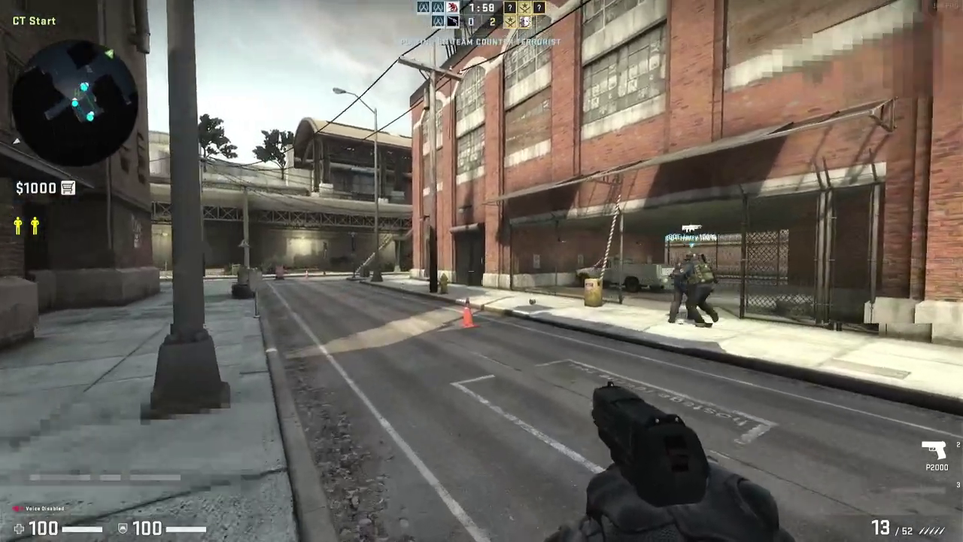
pyautogui.press('w')
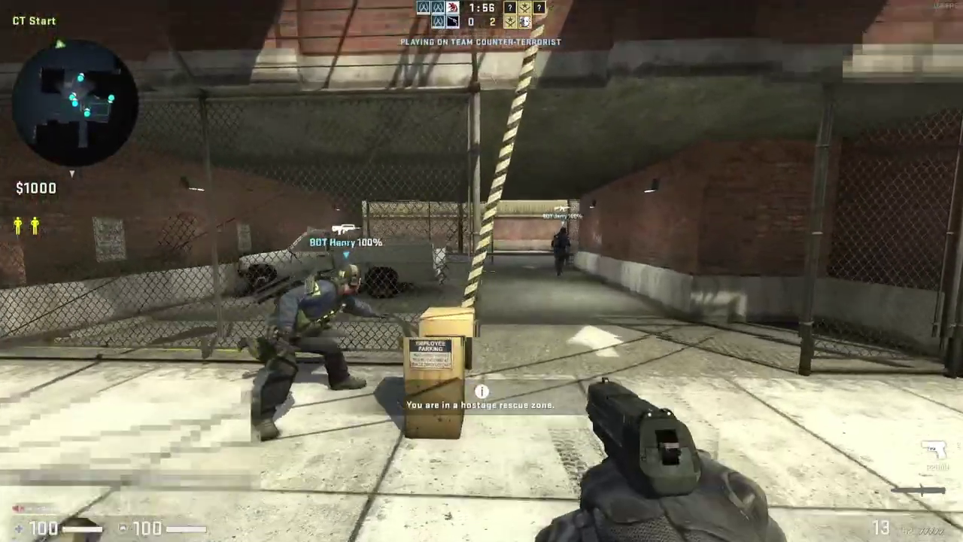
pyautogui.press('w')
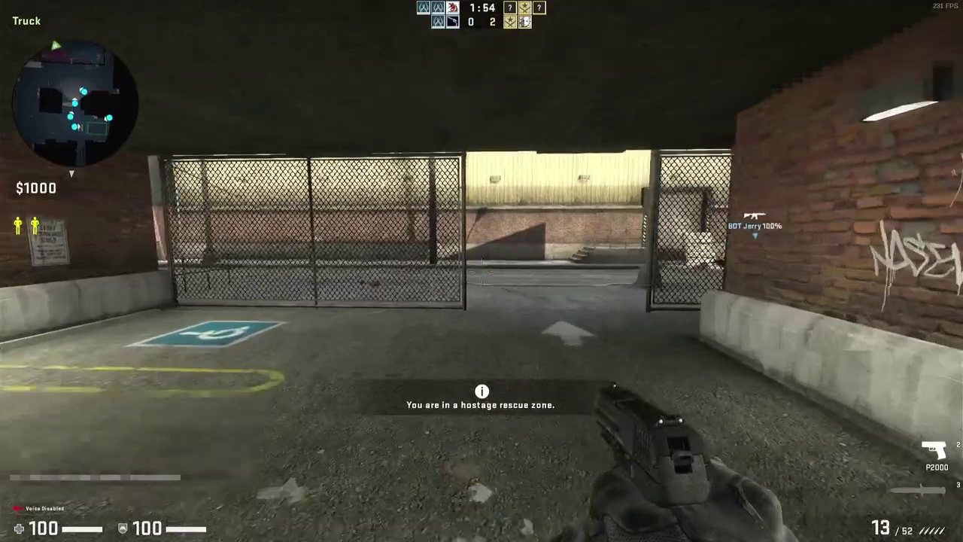
pyautogui.press('w')
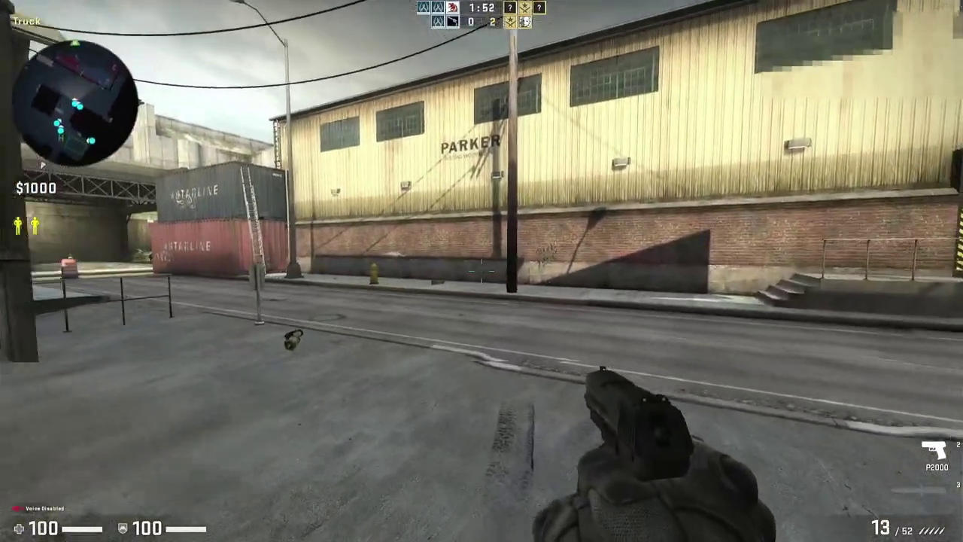
pyautogui.press('w')
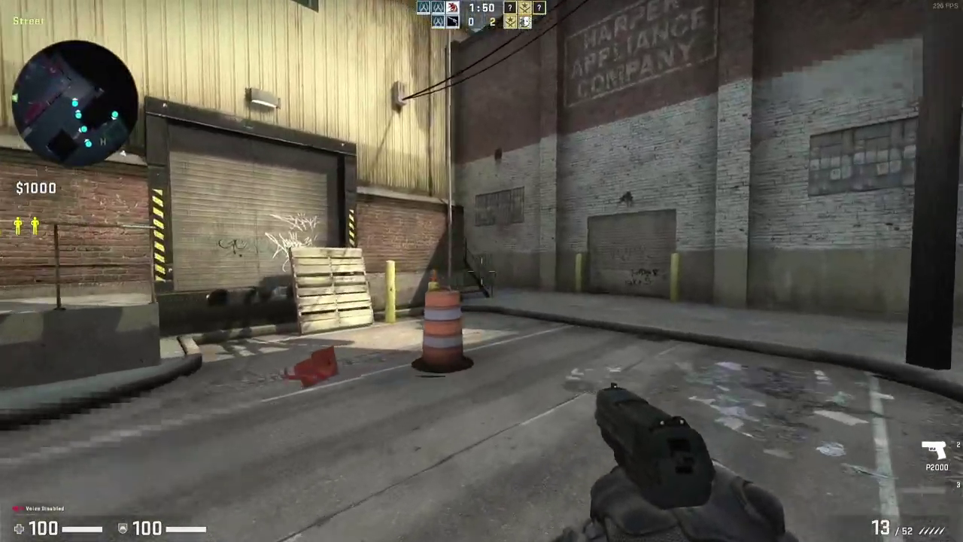
pyautogui.press('w')
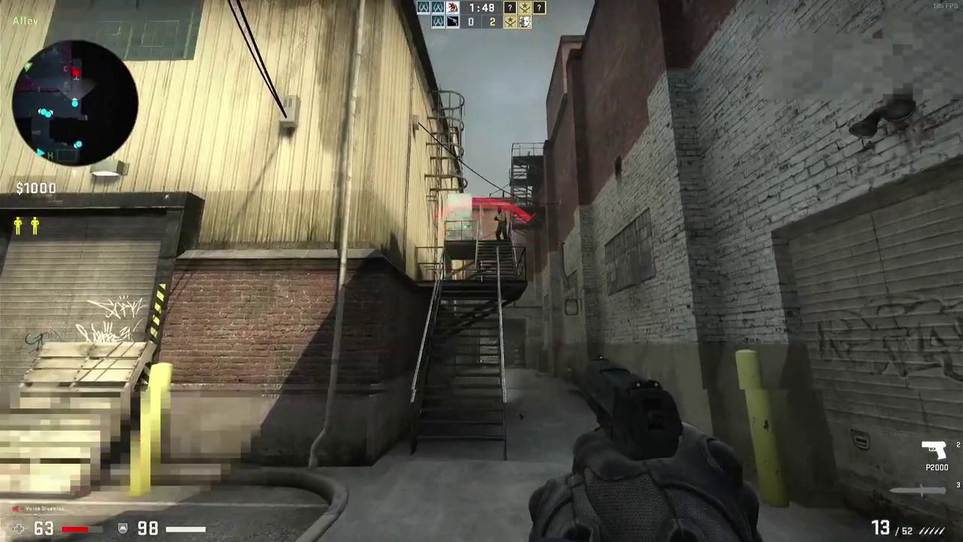
pyautogui.click(482, 271)
pyautogui.click(482, 271)
pyautogui.click(482, 271)
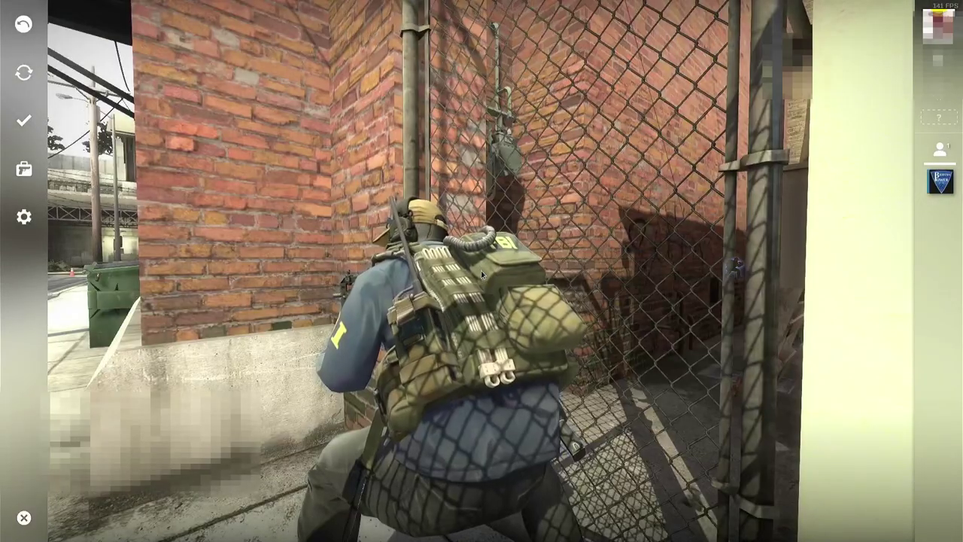
# - Leave the CS:GO match, then quit the game back to its Steam page
pyautogui.click(24, 518)
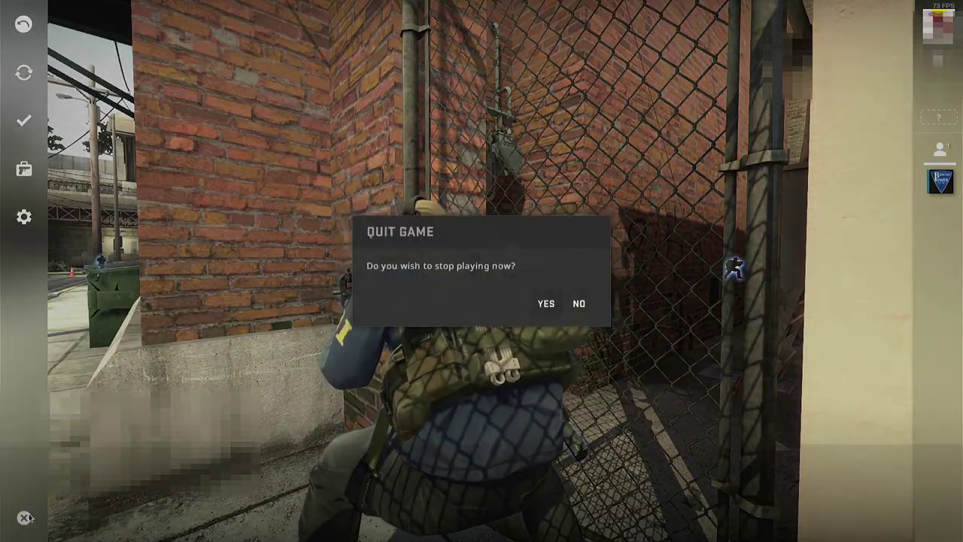
pyautogui.click(546, 304)
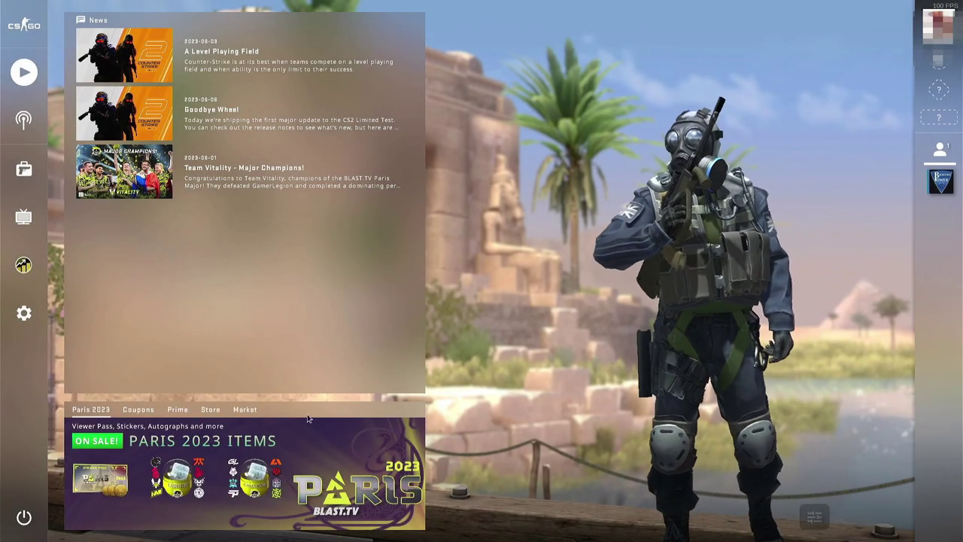
pyautogui.click(24, 517)
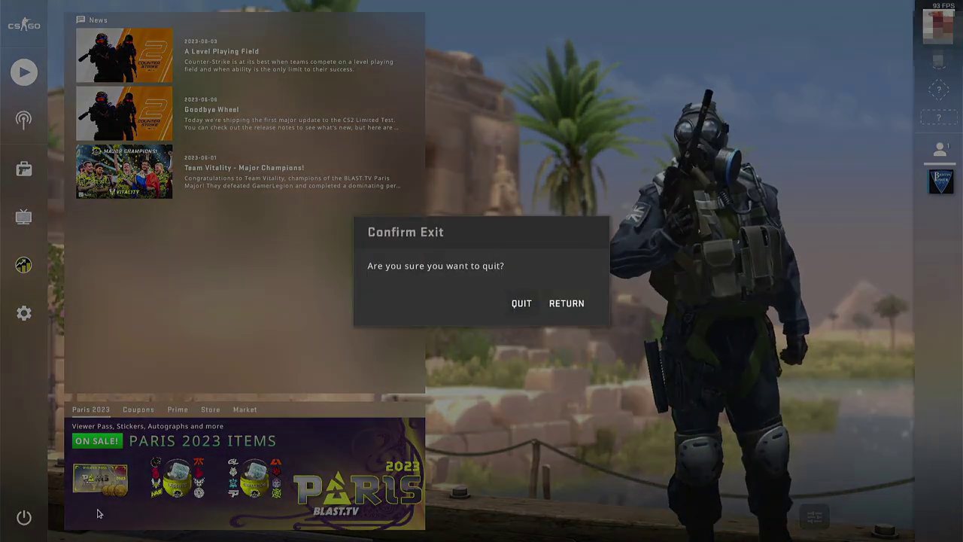
pyautogui.click(521, 305)
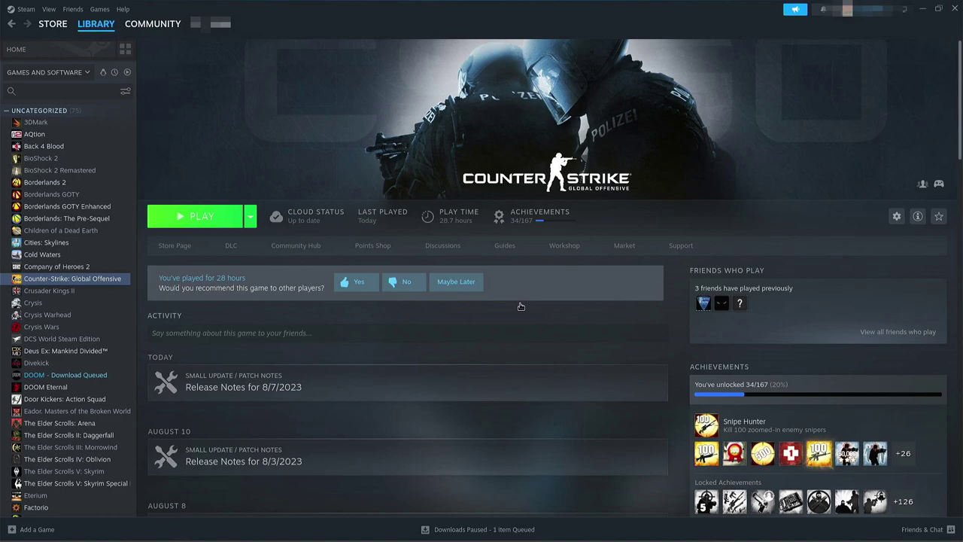
# - Launch Back 4 Blood from its library page and start walking toward the lawn
pyautogui.click(44, 146)
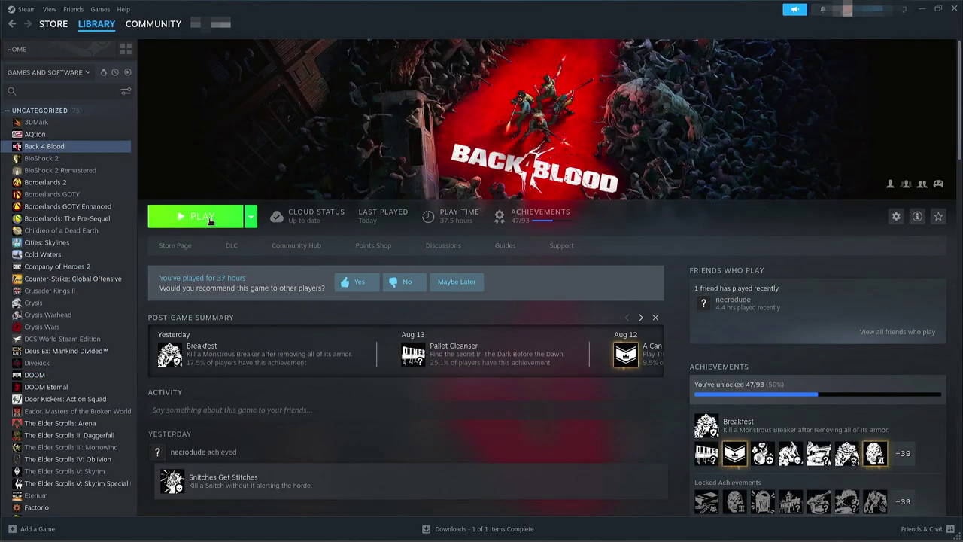
pyautogui.click(210, 219)
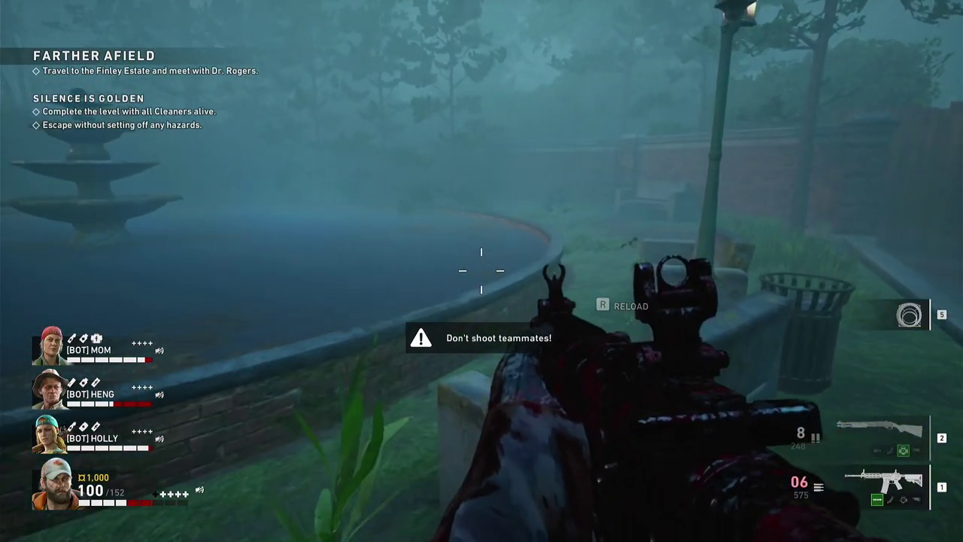
pyautogui.press('w')
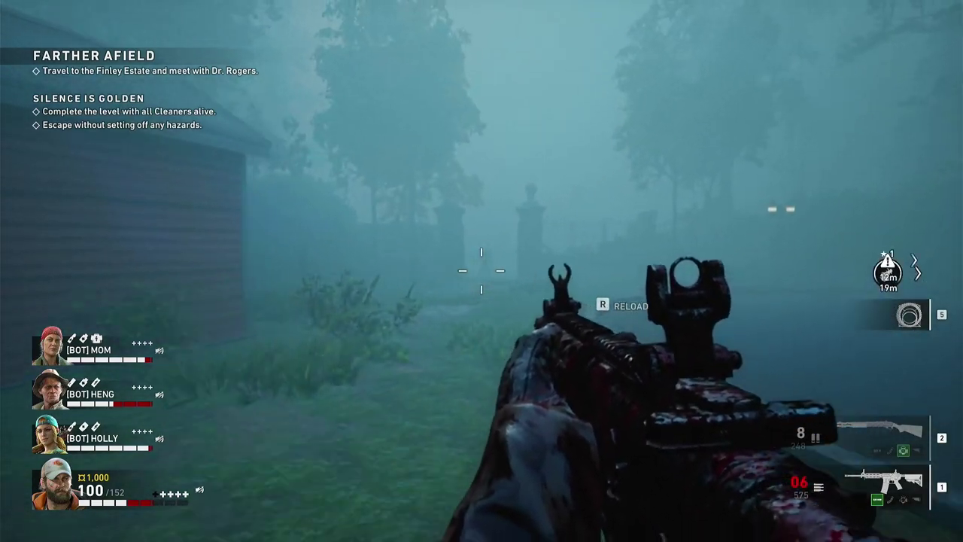
# - Shoot the zombies near the gate and wooden building, reload, and walk to the estate gate
pyautogui.click(482, 270)
pyautogui.press('w')
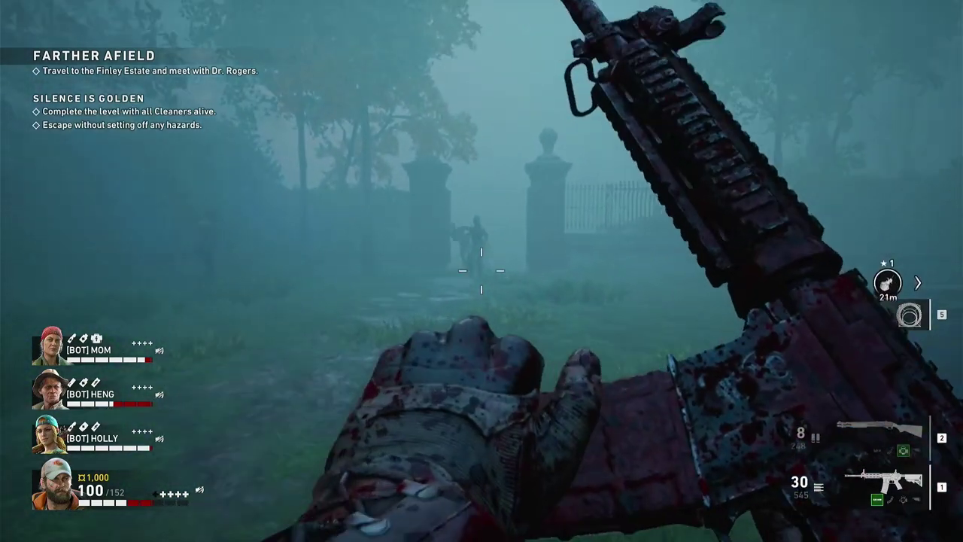
pyautogui.click(482, 271)
pyautogui.click(482, 270)
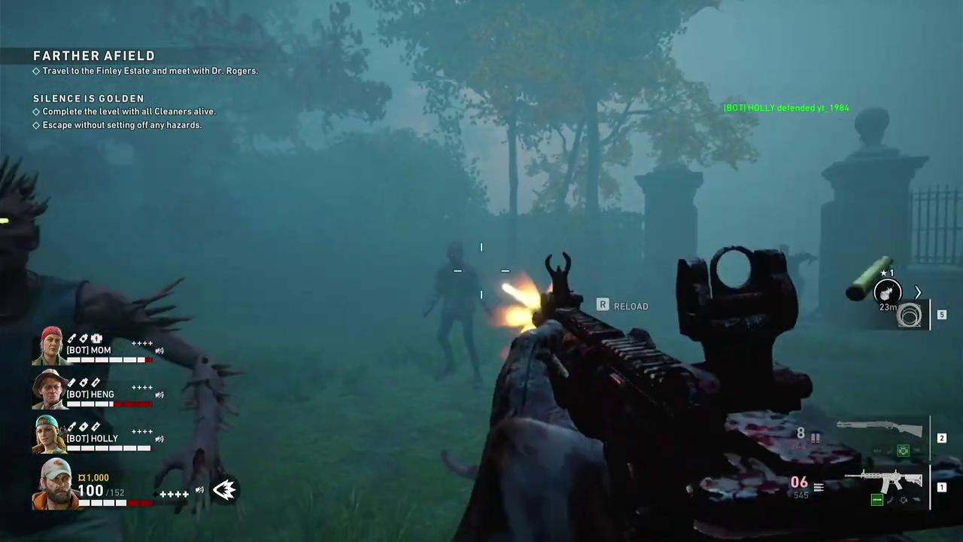
pyautogui.click(482, 270)
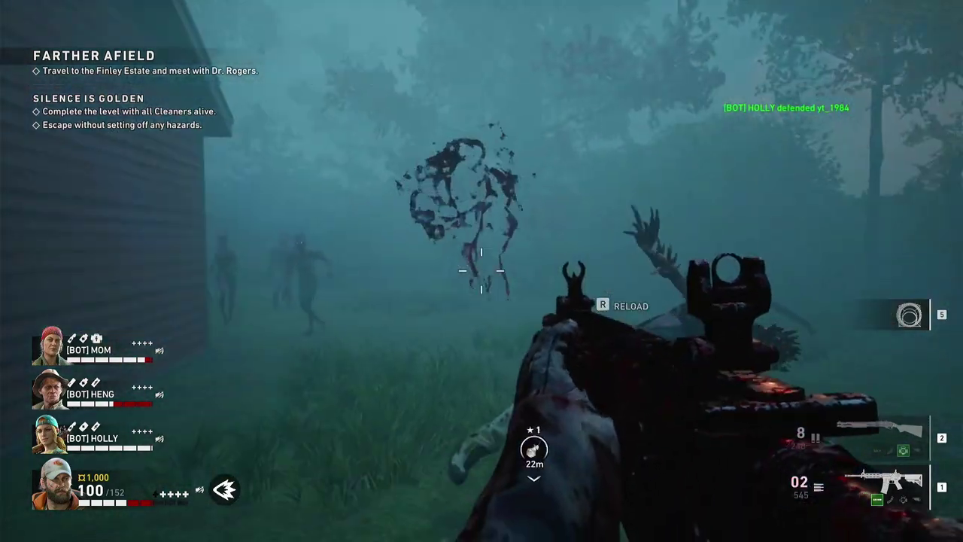
pyautogui.press('r')
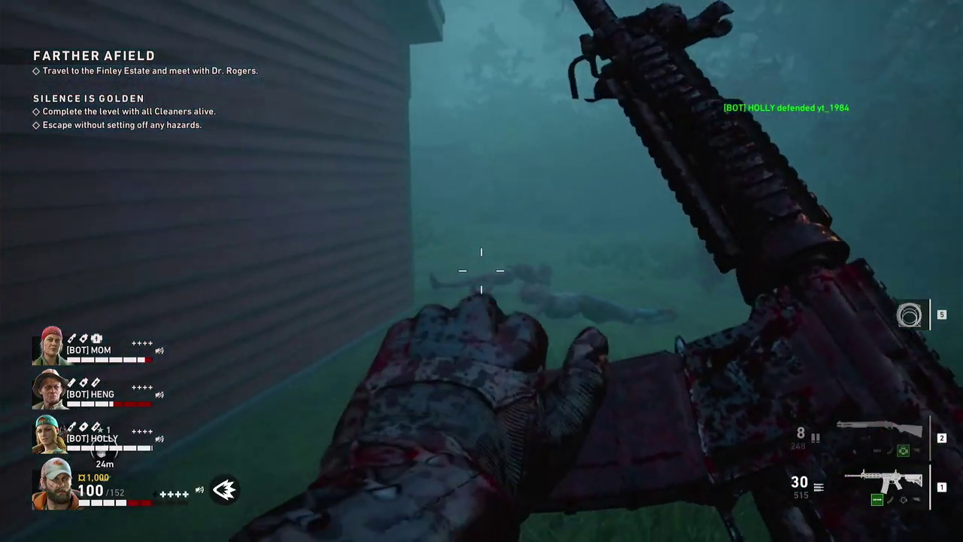
pyautogui.press('w')
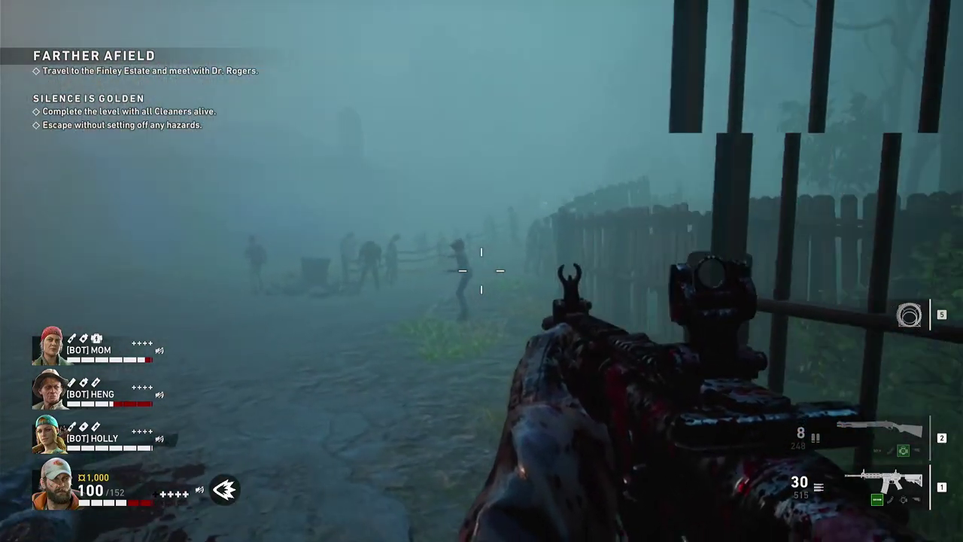
# - Clear the yard and gate zombies, using the scoped rifle along the fence, then the assault rifle
pyautogui.click(482, 270)
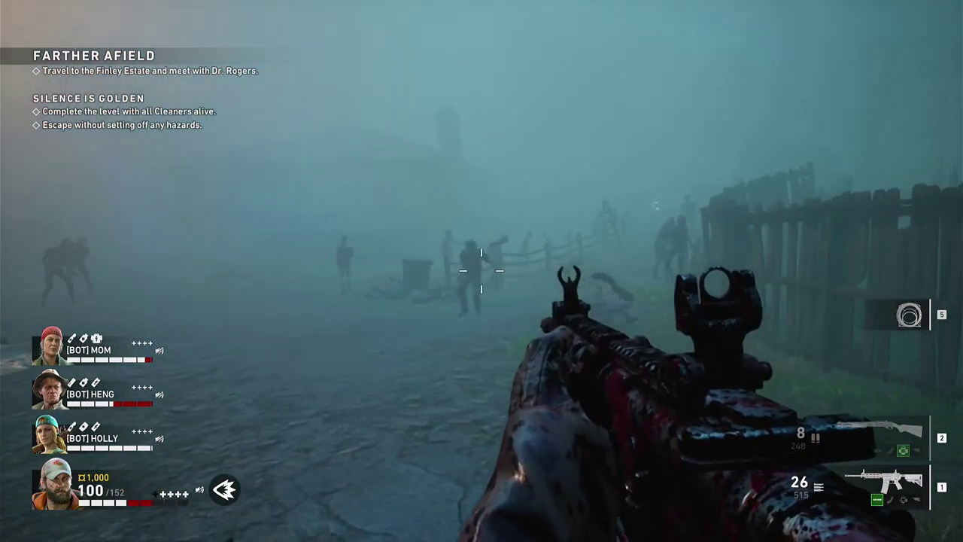
pyautogui.click(482, 270)
pyautogui.click(482, 271)
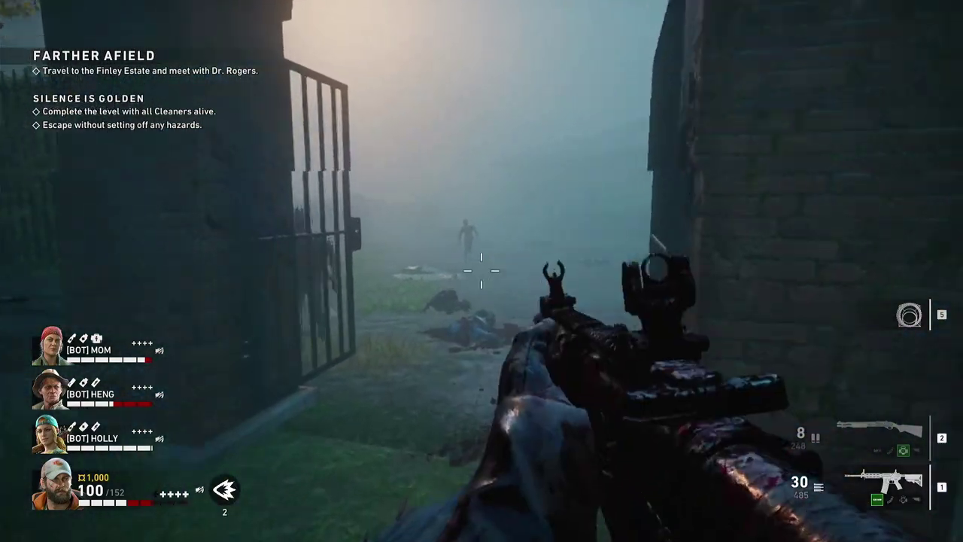
pyautogui.click(482, 270)
pyautogui.click(481, 270)
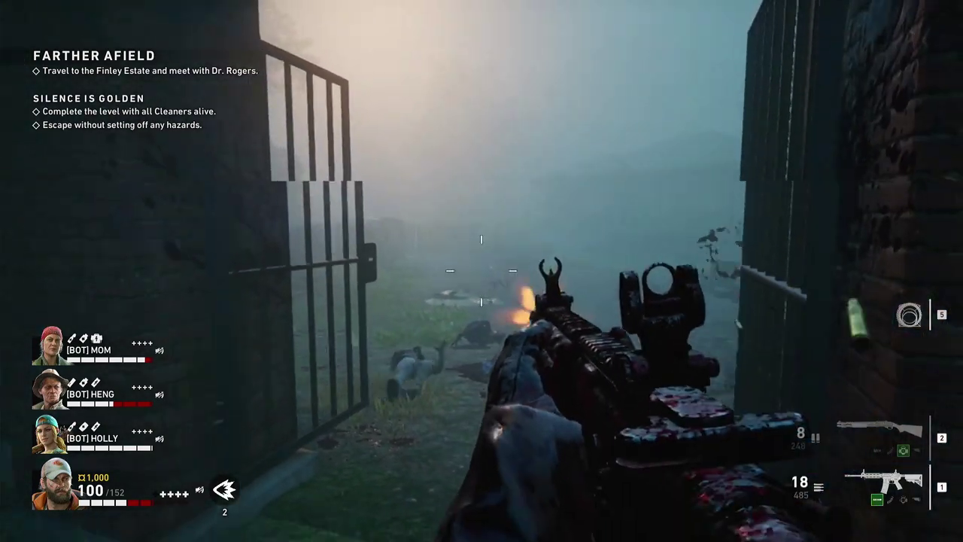
pyautogui.press('r')
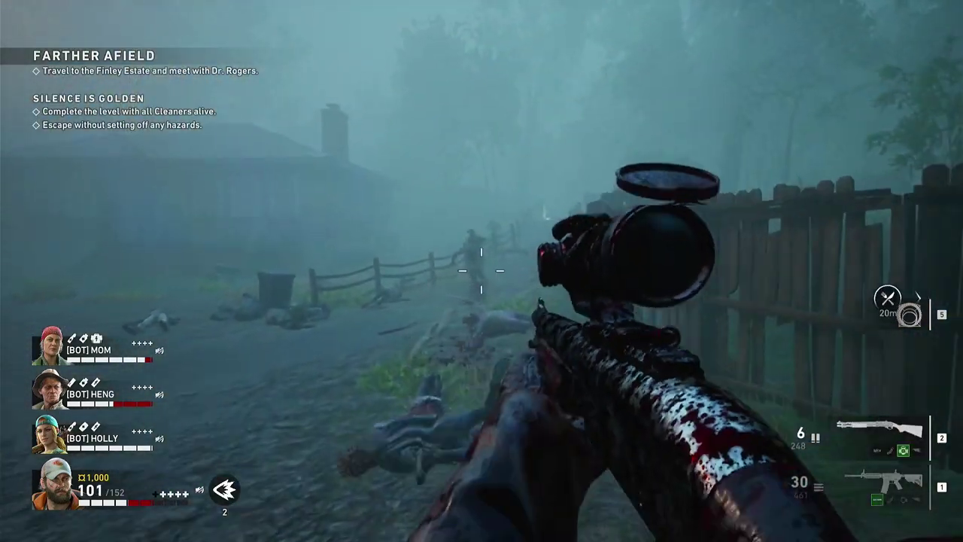
pyautogui.click(482, 271)
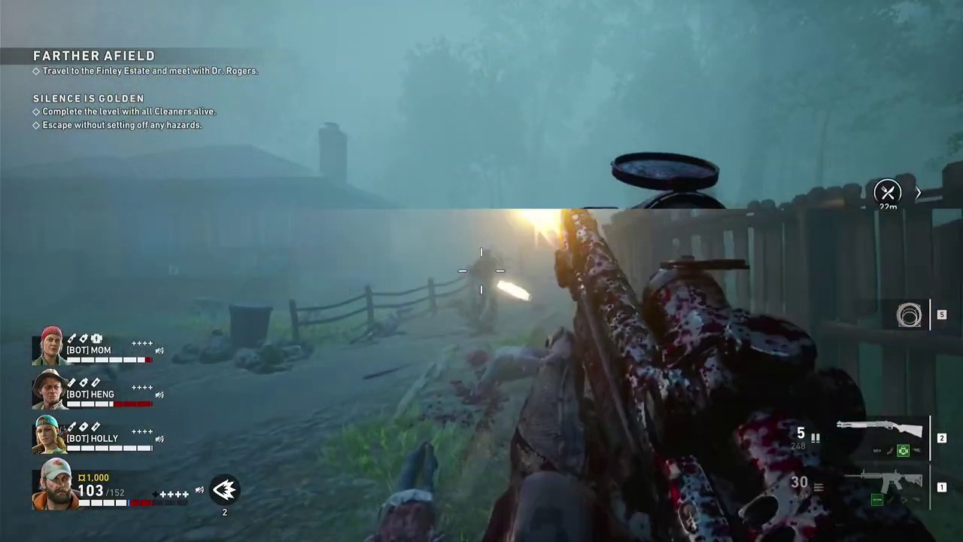
pyautogui.click(482, 271)
pyautogui.click(482, 271)
pyautogui.click(481, 271)
pyautogui.click(482, 271)
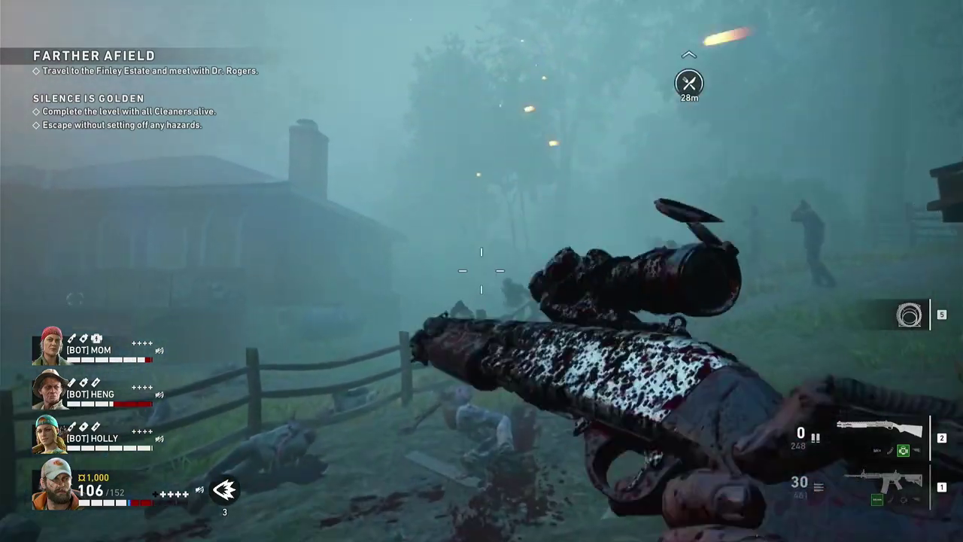
pyautogui.press('1')
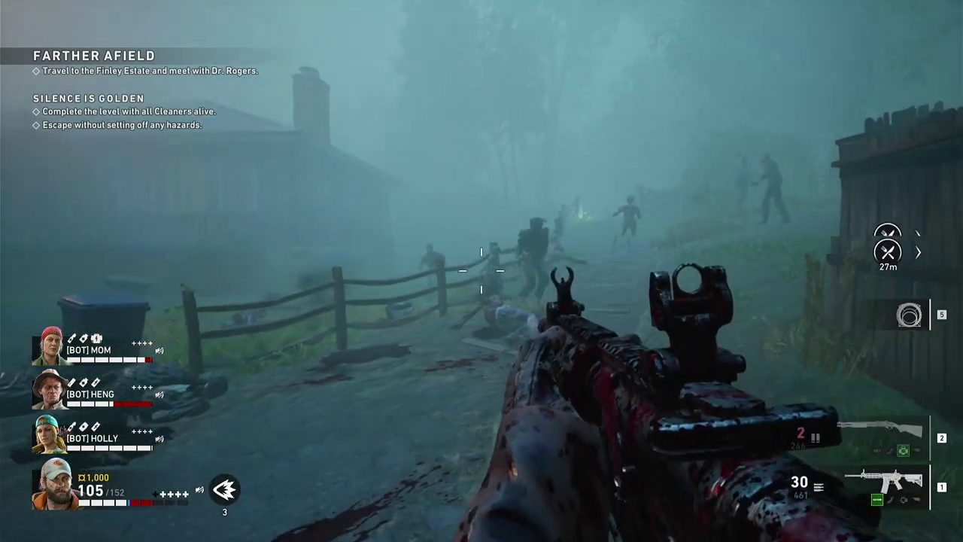
pyautogui.moveTo(481, 271); pyautogui.dragTo(481, 271)
# - Switch to the shotgun and push along the fence path toward Finley Estate, blasting zombies
pyautogui.press('w')
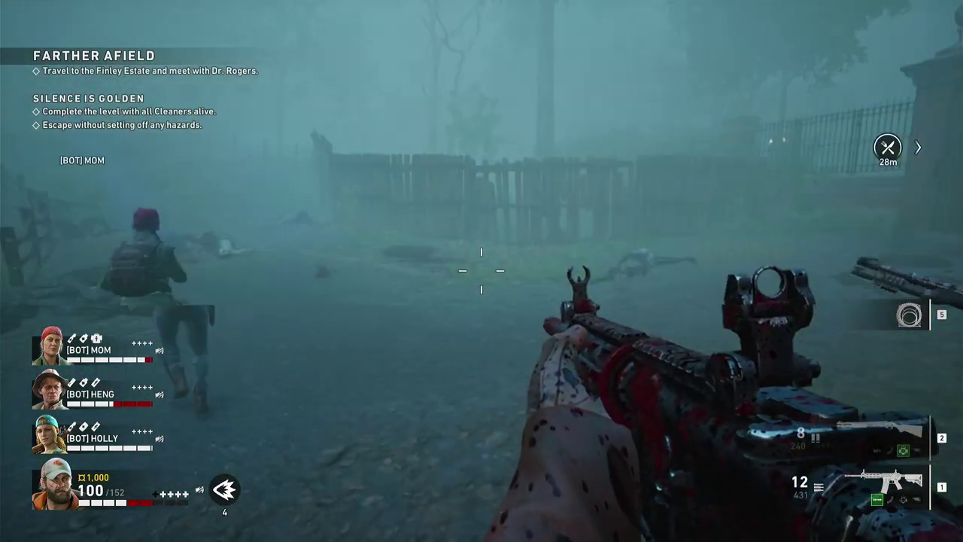
pyautogui.press('2')
pyautogui.press('w')
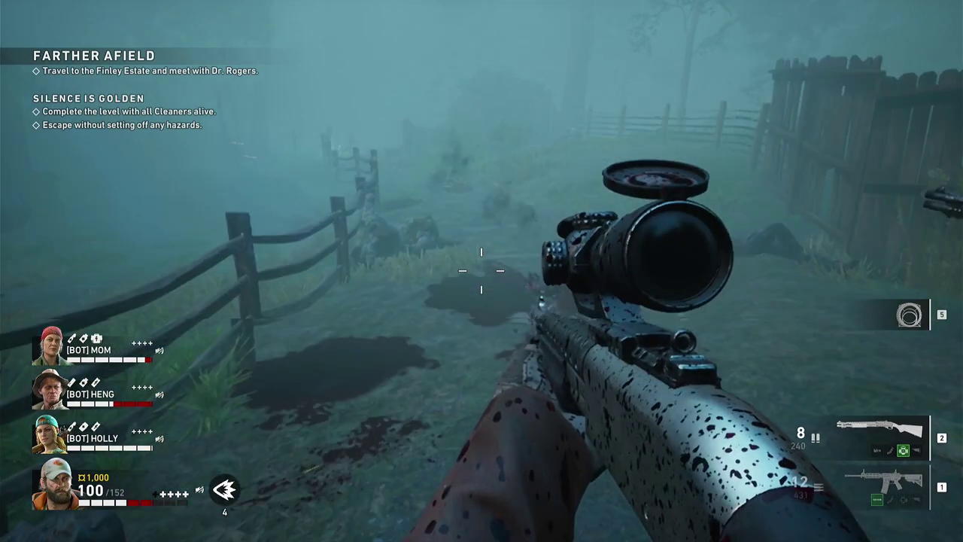
pyautogui.press('w')
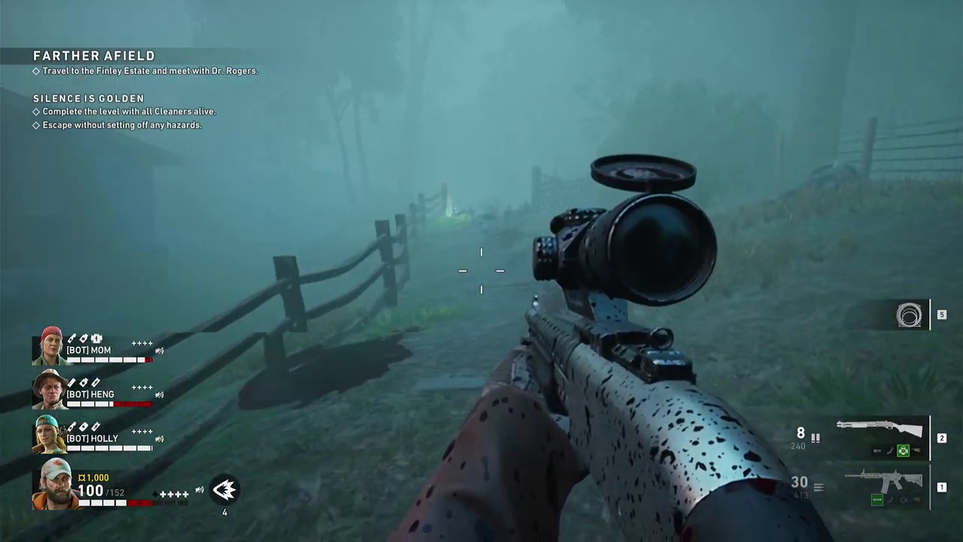
pyautogui.press('w')
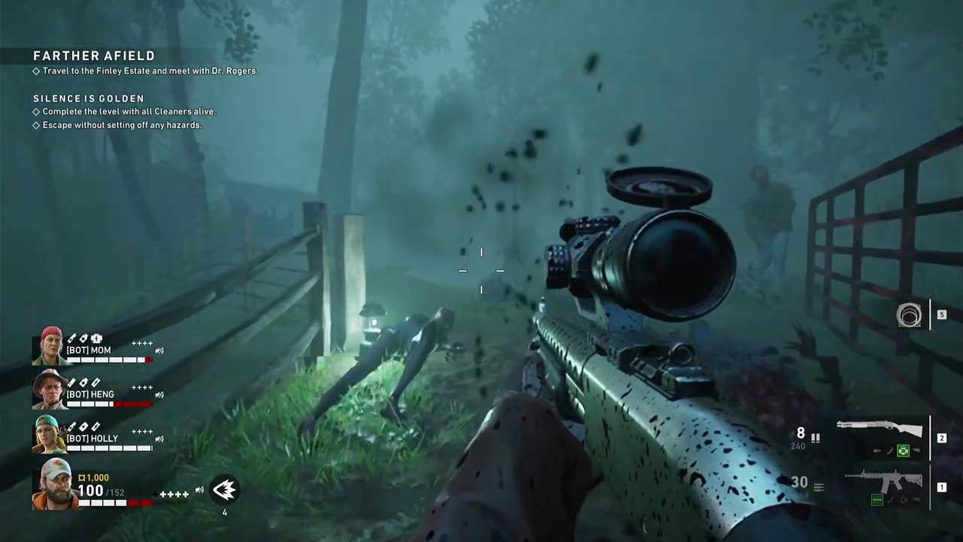
pyautogui.press('w')
pyautogui.click(481, 271)
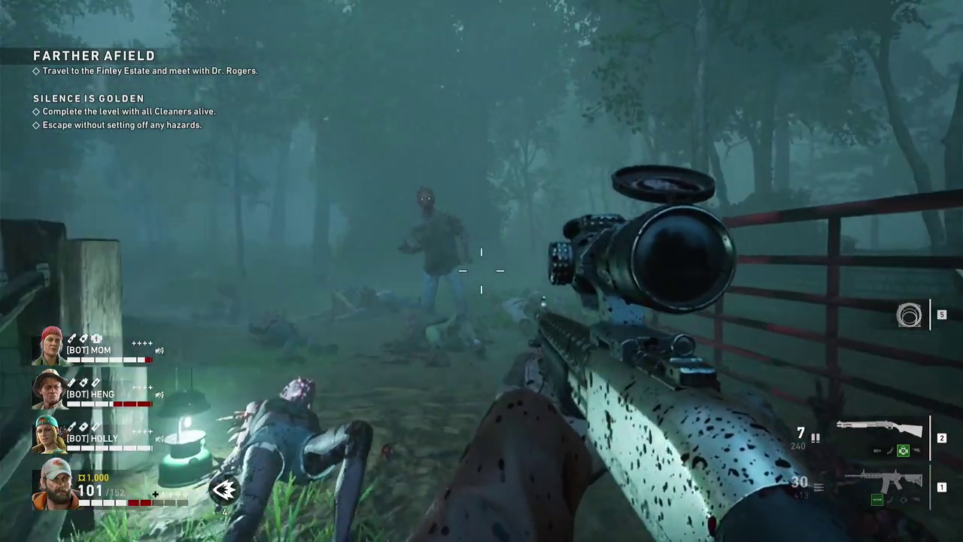
pyautogui.click(482, 271)
pyautogui.press('w')
pyautogui.click(482, 271)
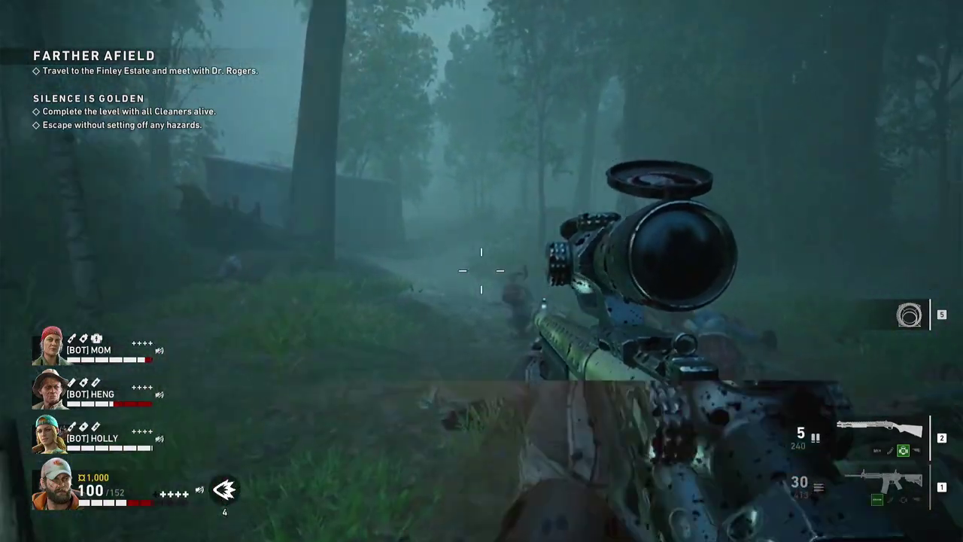
pyautogui.click(481, 271)
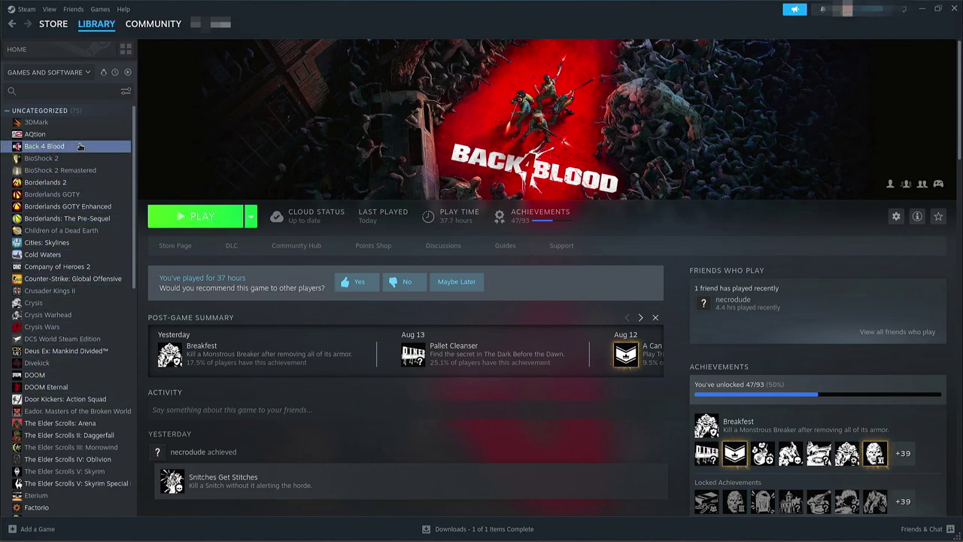
# - Start Factorio from the Steam library and continue the most recent saved game
pyautogui.click(37, 507)
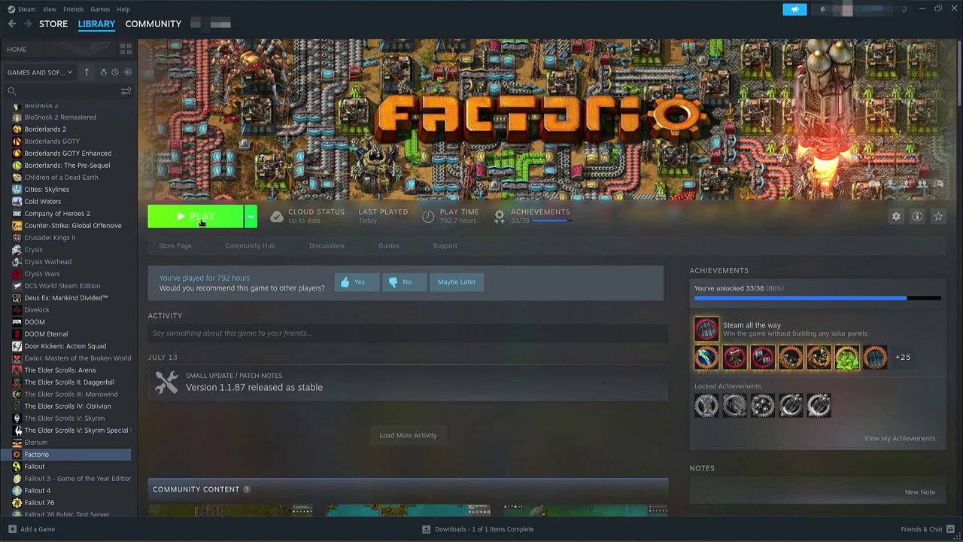
pyautogui.click(202, 218)
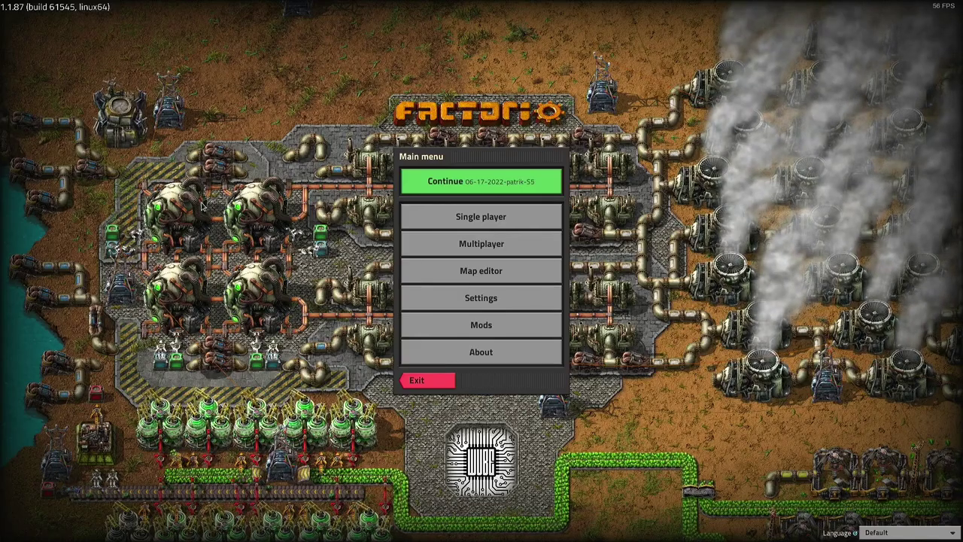
pyautogui.click(421, 184)
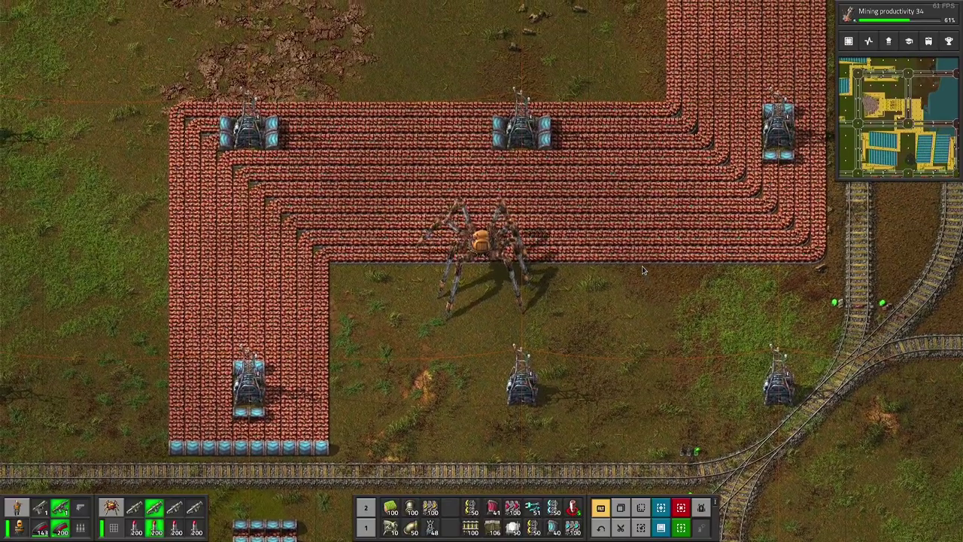
# - Open the map, center the whole factory, and show the ore field beside the factory grid
pyautogui.press('m')
pyautogui.scroll(-5, 534, 271)
pyautogui.scroll(-5, 553, 317)
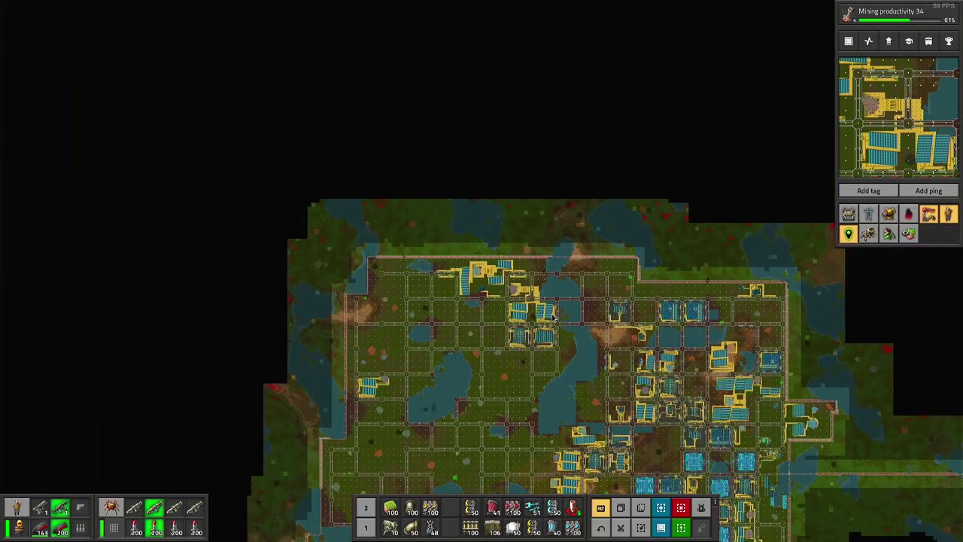
pyautogui.moveTo(579, 371); pyautogui.dragTo(531, 256)
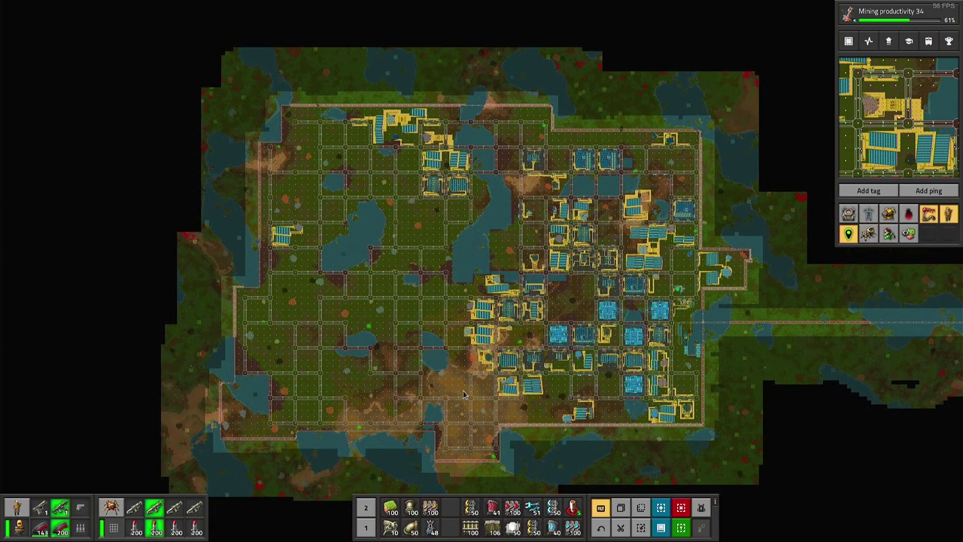
pyautogui.scroll(6, 465, 395)
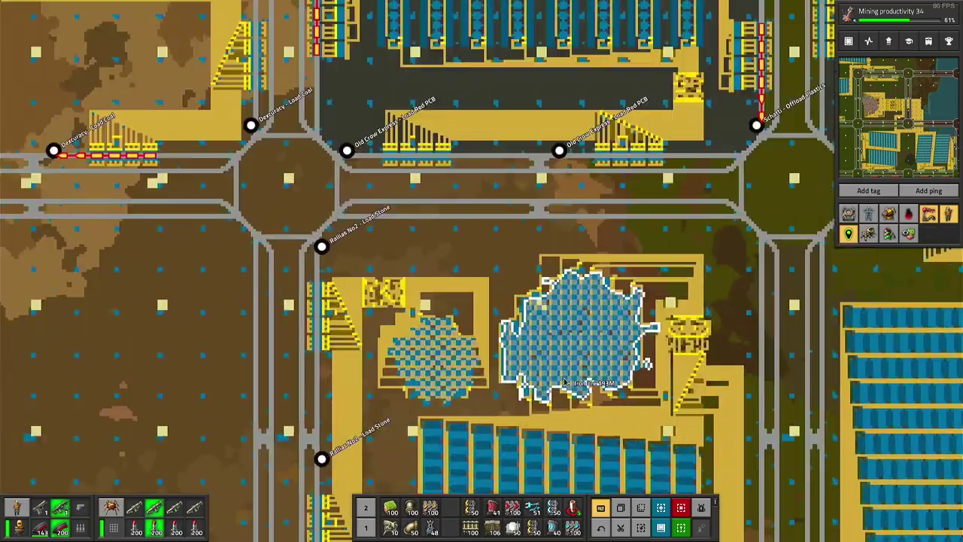
pyautogui.scroll(5, 564, 382)
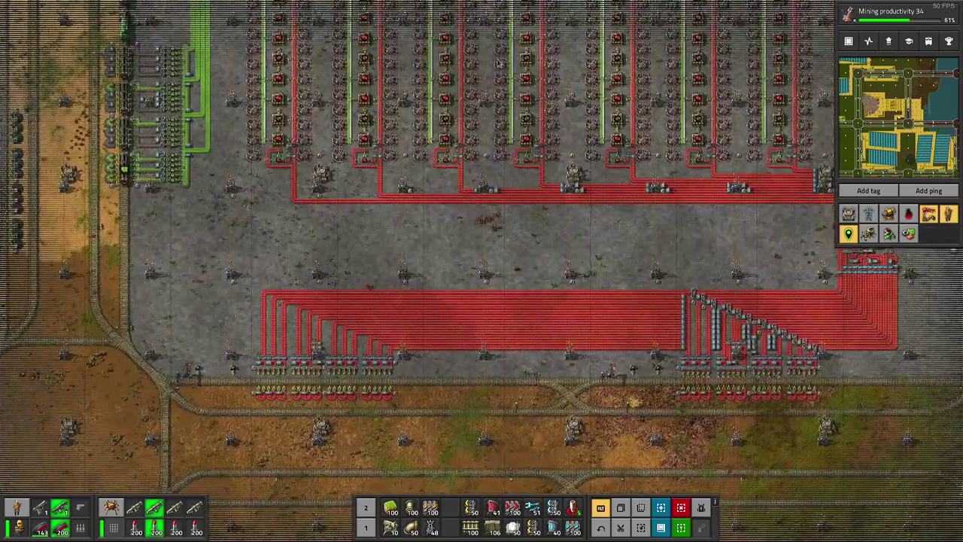
pyautogui.scroll(3, 414, 263)
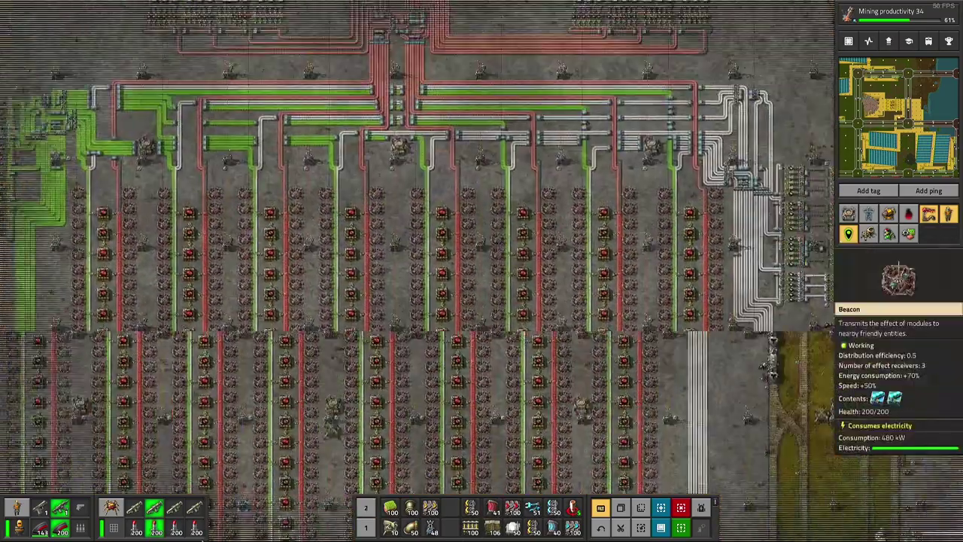
pyautogui.scroll(-2, 555, 157)
pyautogui.moveTo(188, 157); pyautogui.dragTo(475, 345)
# - Zoom in and pan to the rail and circuit wiring area
pyautogui.scroll(2, 555, 157)
pyautogui.scroll(-2, 556, 156)
pyautogui.scroll(2, 474, 346)
pyautogui.scroll(3, 503, 303)
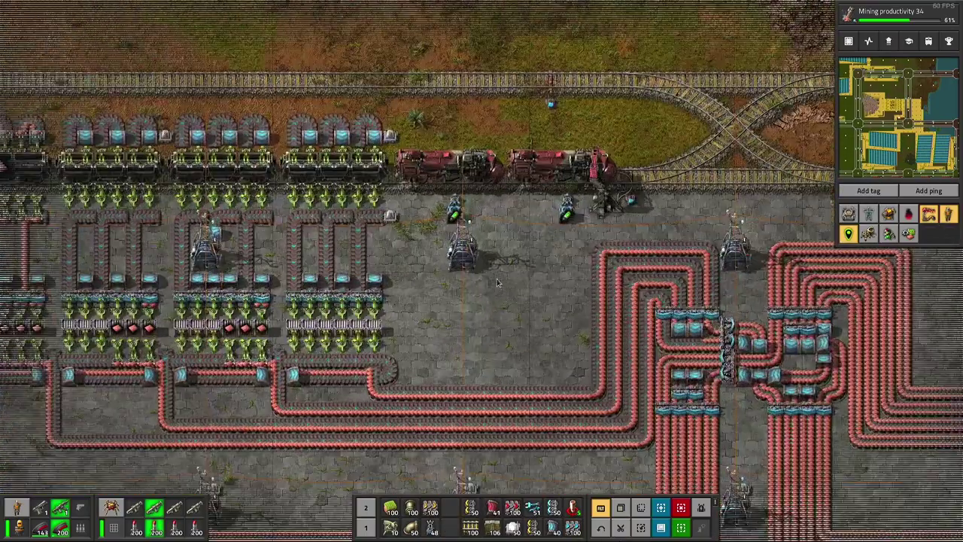
pyautogui.moveTo(496, 282); pyautogui.dragTo(609, 280)
pyautogui.scroll(-2, 721, 416)
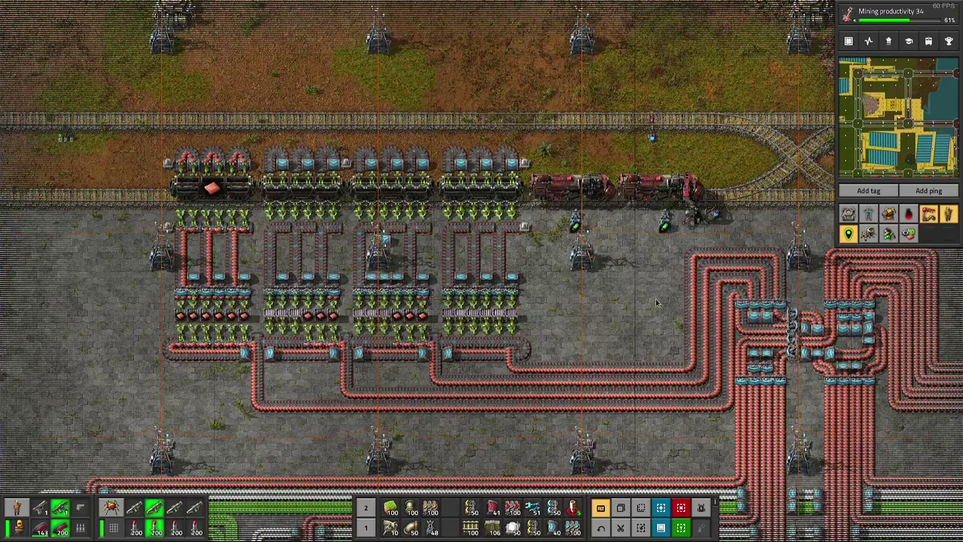
pyautogui.scroll(-5, 656, 302)
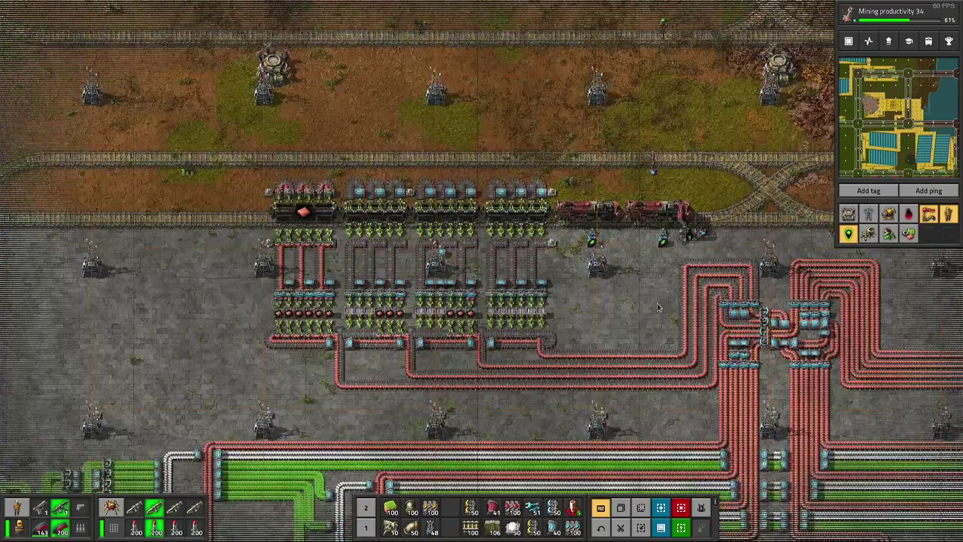
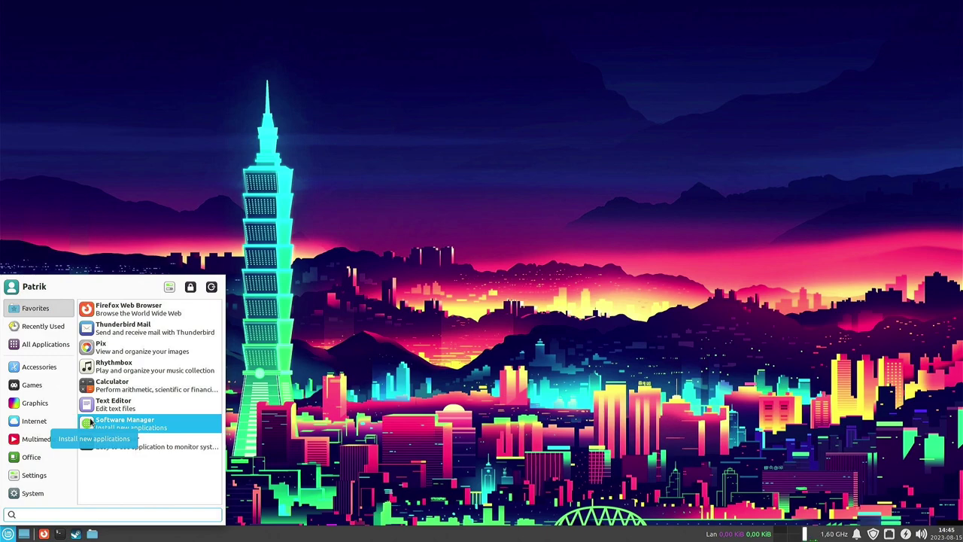
# - Launch Software Manager and search for 'lutris'
pyautogui.write('software')
pyautogui.press('Return')
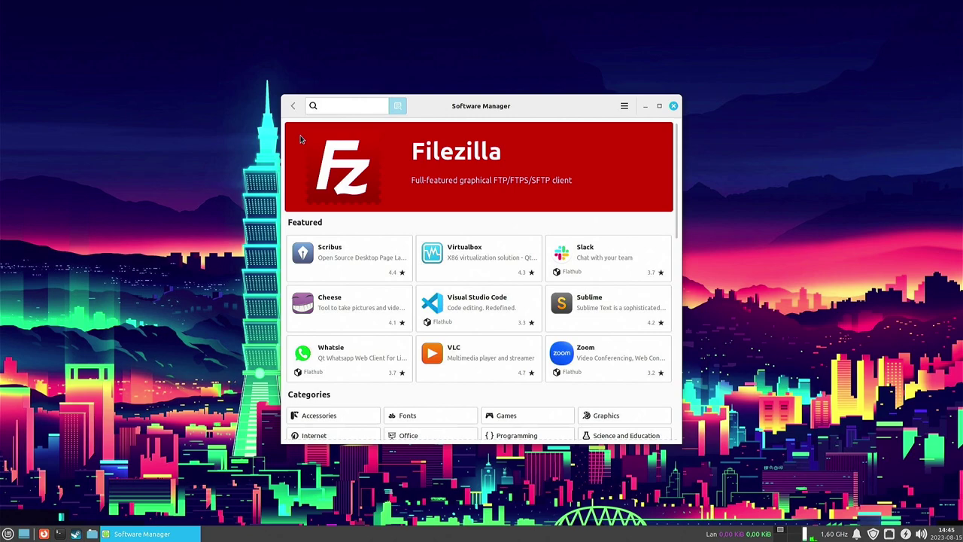
pyautogui.write('lutris')
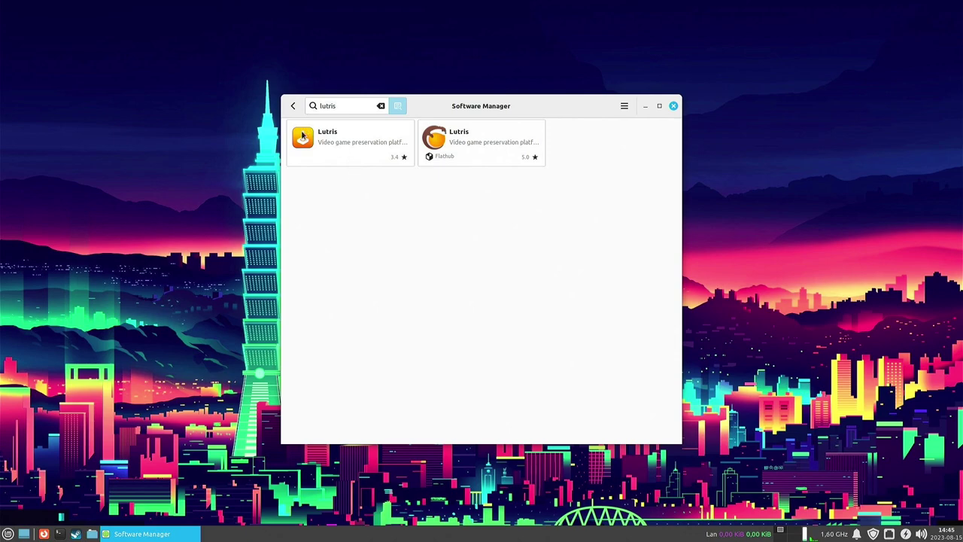
# - Install Lutris 0.5.13 from the Flatpak (Flathub) source, then close Software Manager
pyautogui.click(496, 149)
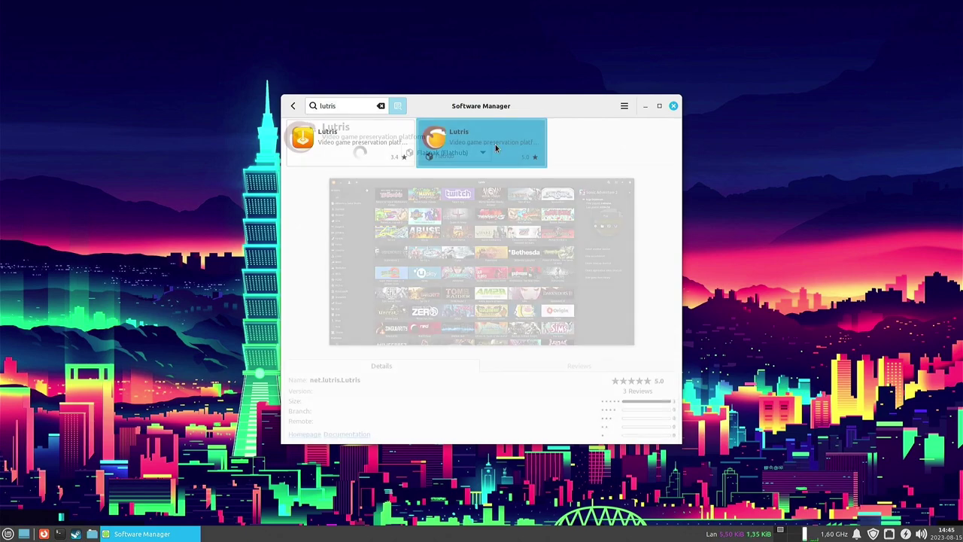
pyautogui.click(442, 150)
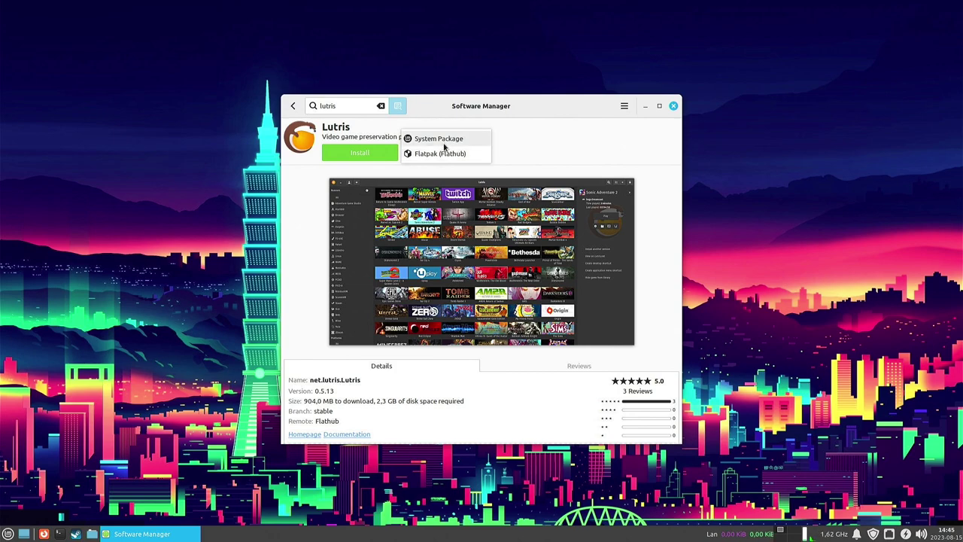
pyautogui.click(444, 143)
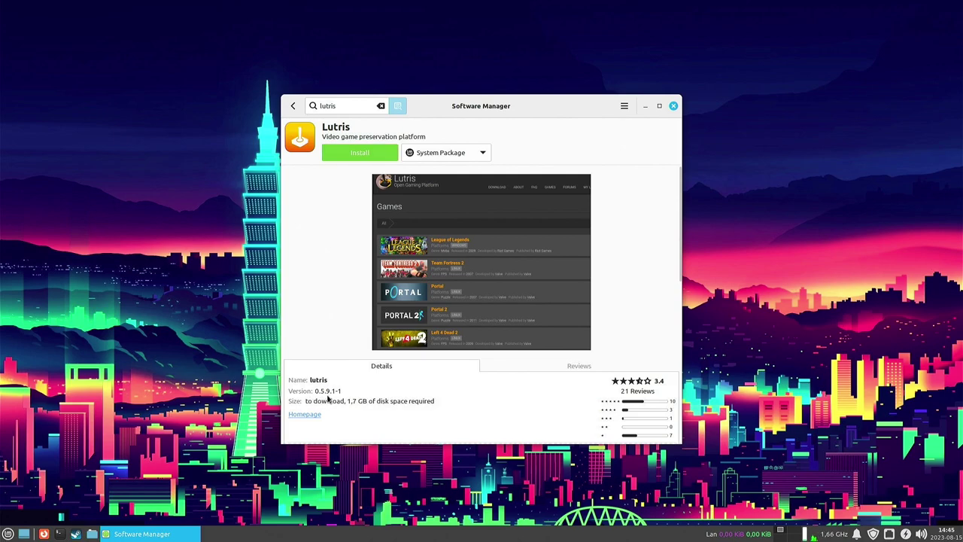
pyautogui.click(450, 155)
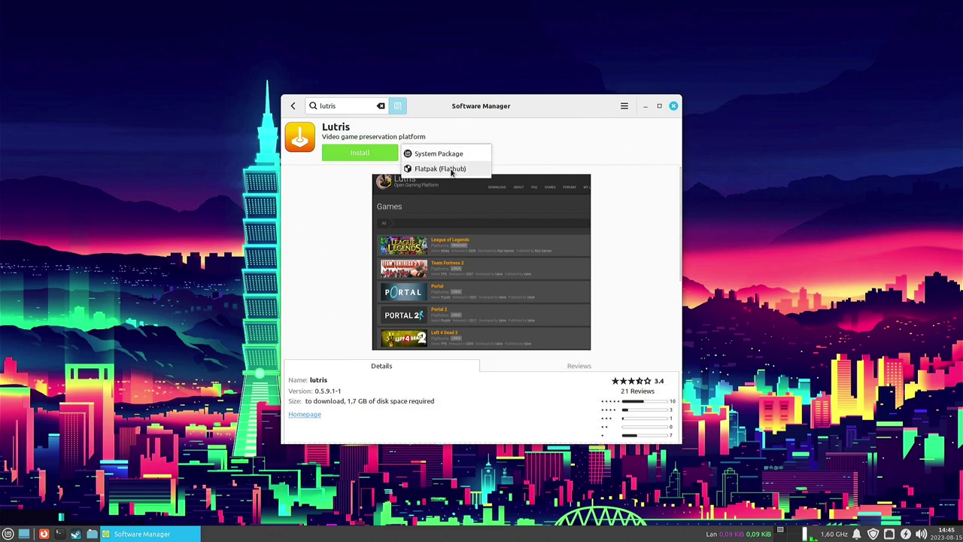
pyautogui.click(454, 170)
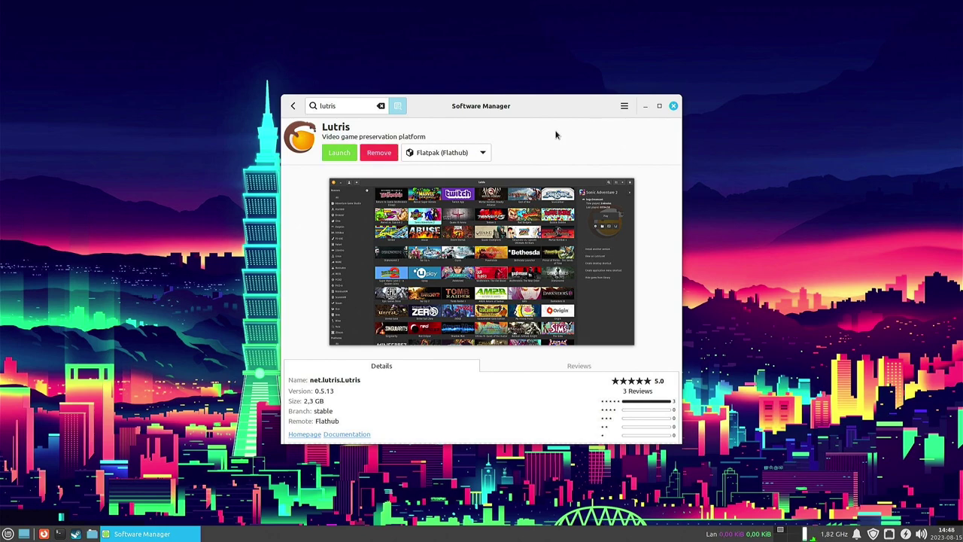
pyautogui.click(673, 105)
# - Launch Lutris from the Mint application menu
pyautogui.click(8, 533)
pyautogui.moveTo(61, 459)
pyautogui.write('lutri')
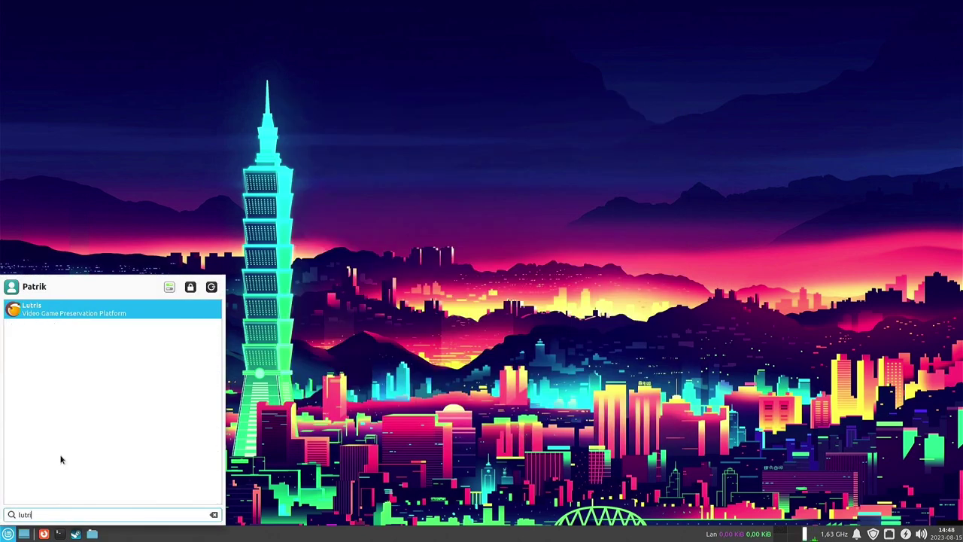
pyautogui.press('Return')
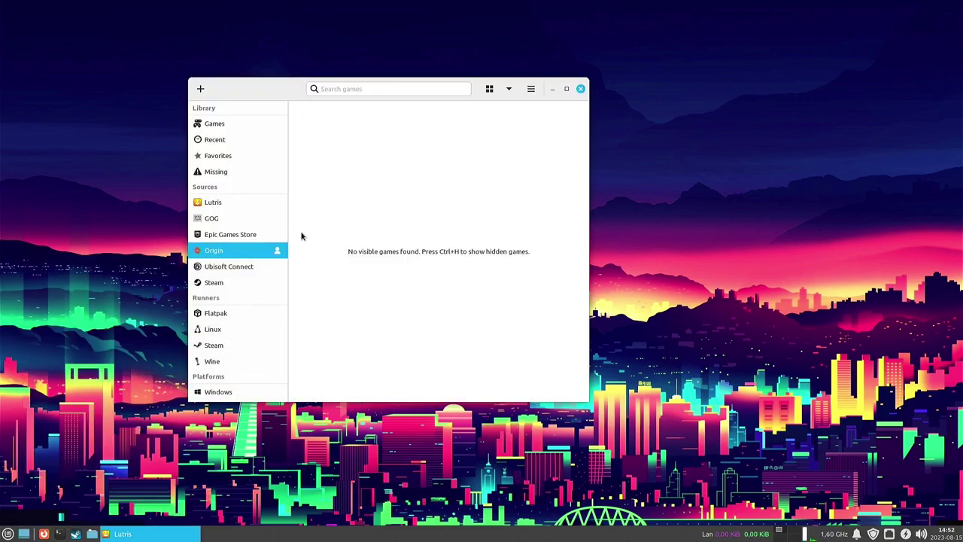
# - Browse the Lutris, Origin and Steam sources, cancelling the Origin launcher install
pyautogui.click(231, 204)
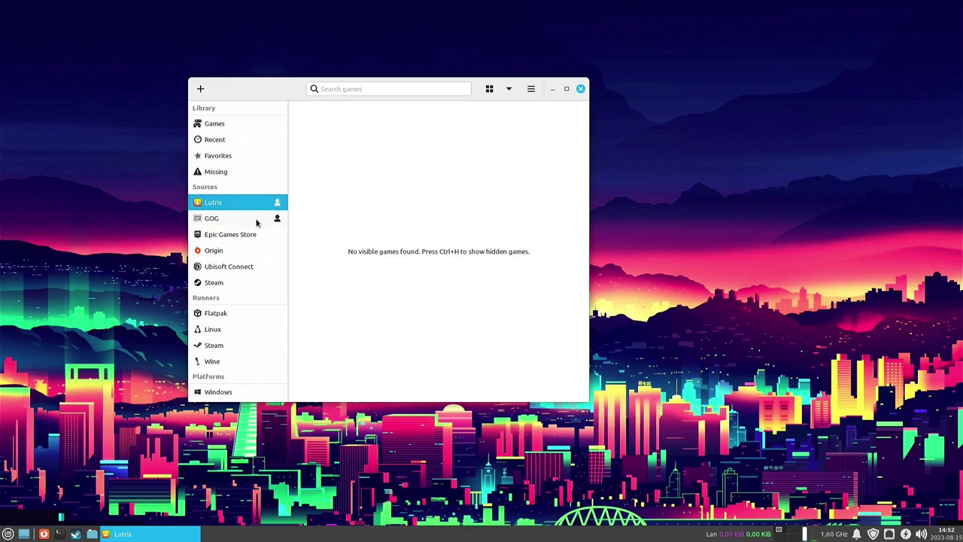
pyautogui.click(243, 250)
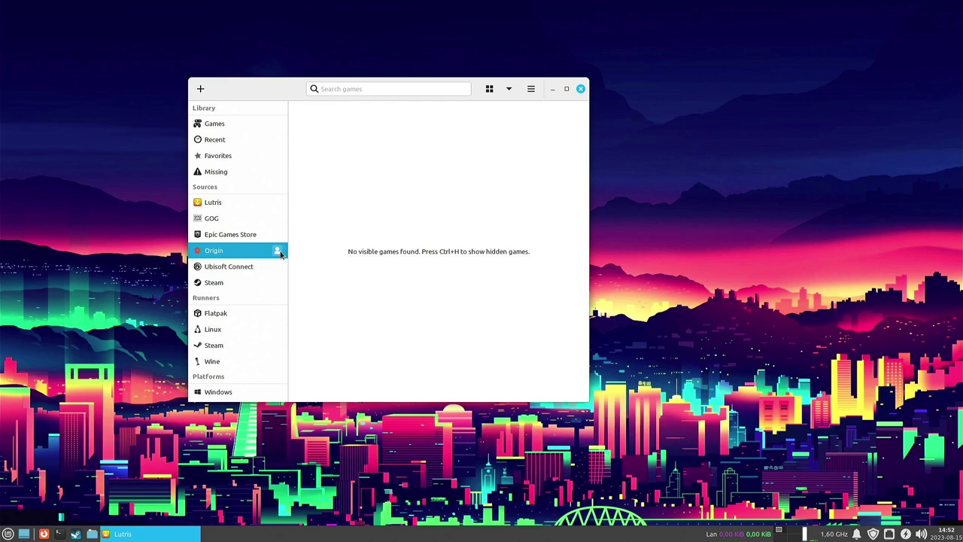
pyautogui.click(277, 251)
pyautogui.click(401, 291)
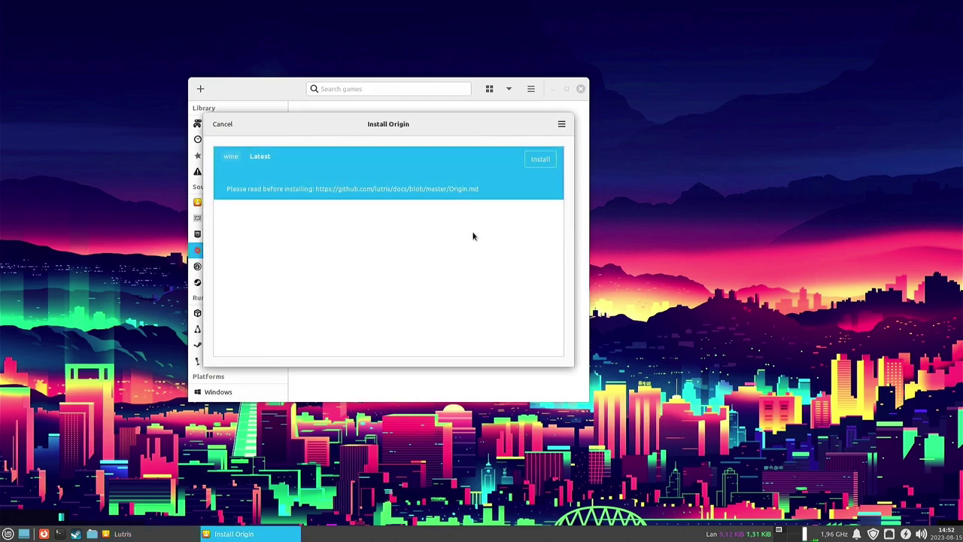
pyautogui.click(217, 124)
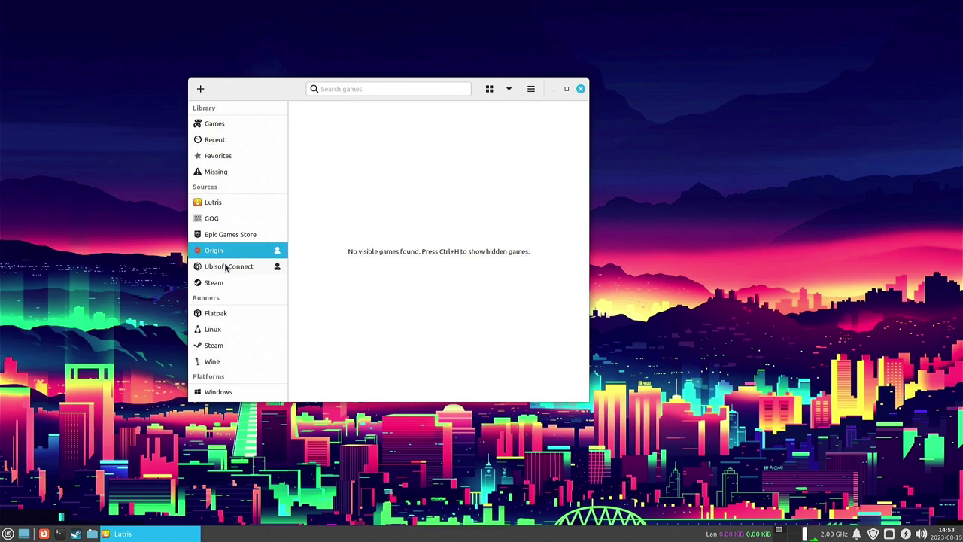
pyautogui.click(211, 282)
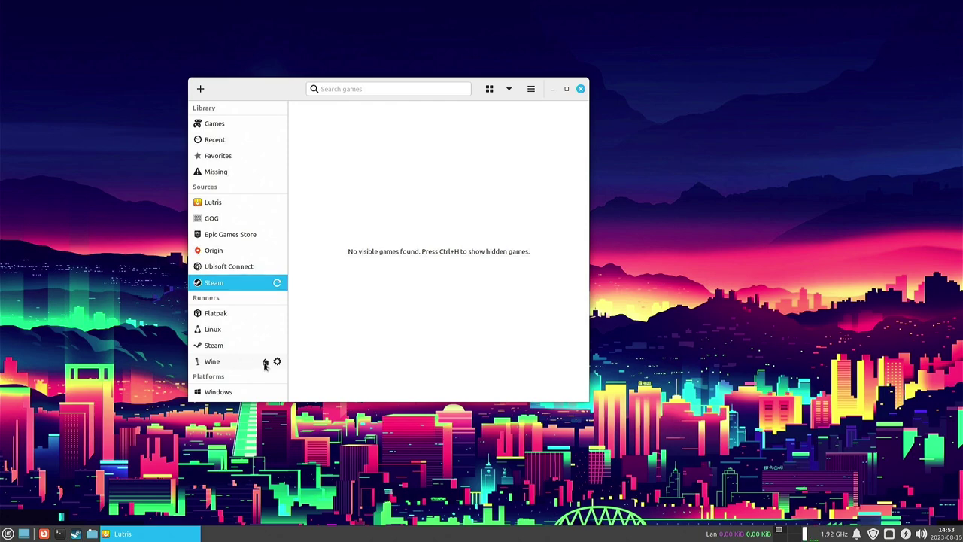
# - Install the lutris-ge-lol-p8-12 Wine version from the Wine version manager
pyautogui.click(265, 362)
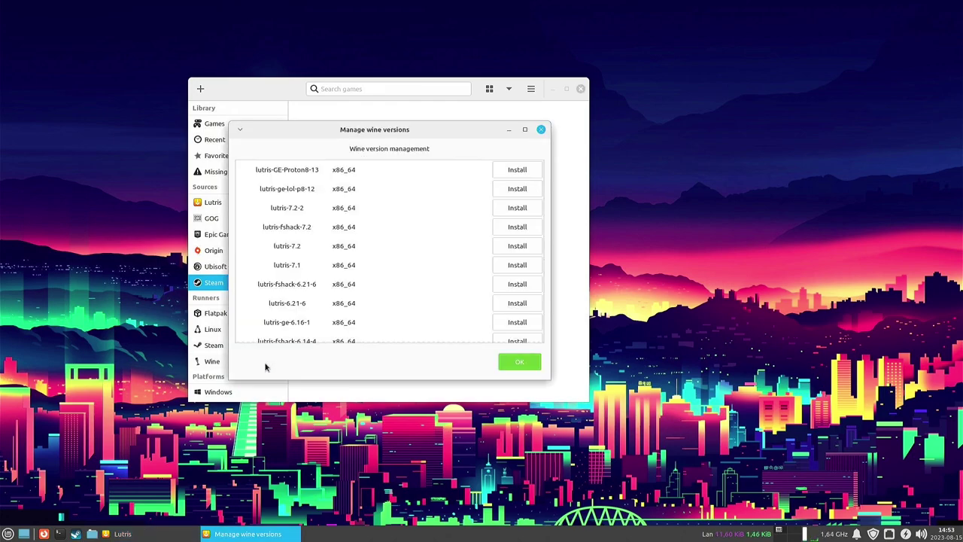
pyautogui.click(503, 189)
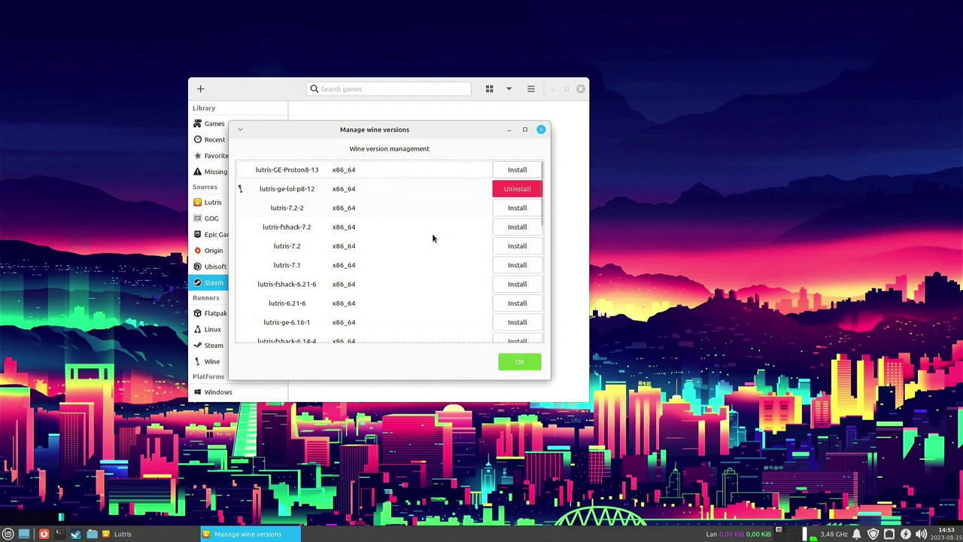
pyautogui.click(503, 361)
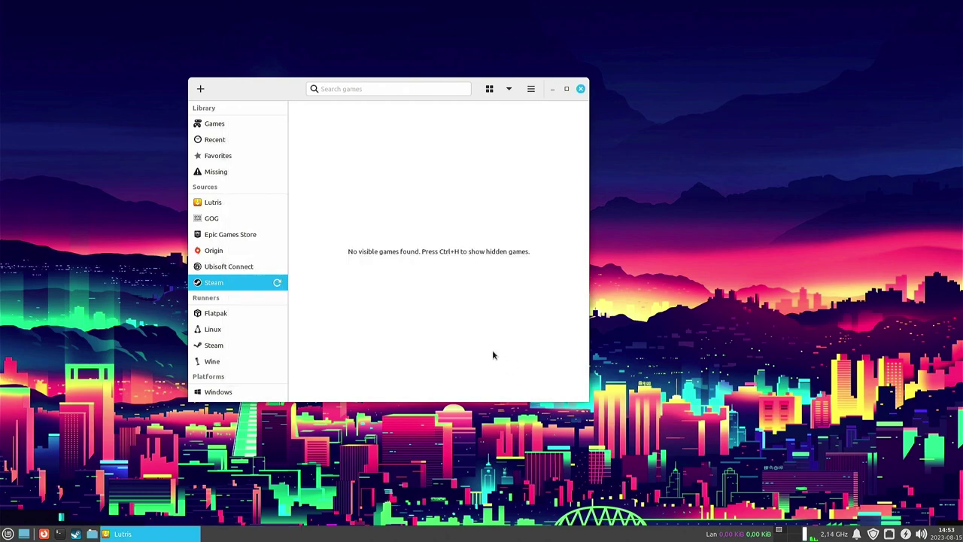
# - Keep lutris-ge-lol-p8-12 as the Wine version in runner settings, save, and recheck the version manager
pyautogui.click(277, 362)
pyautogui.click(366, 135)
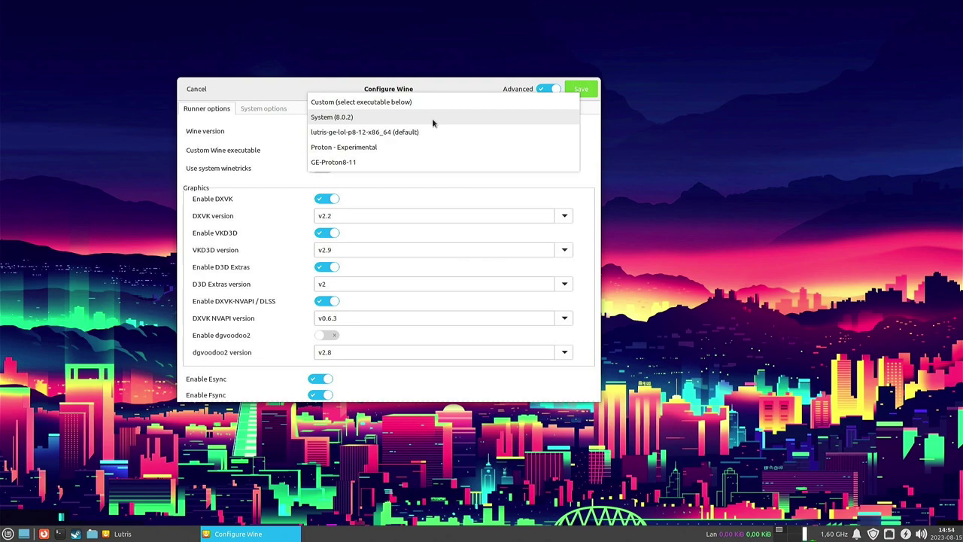
pyautogui.click(273, 378)
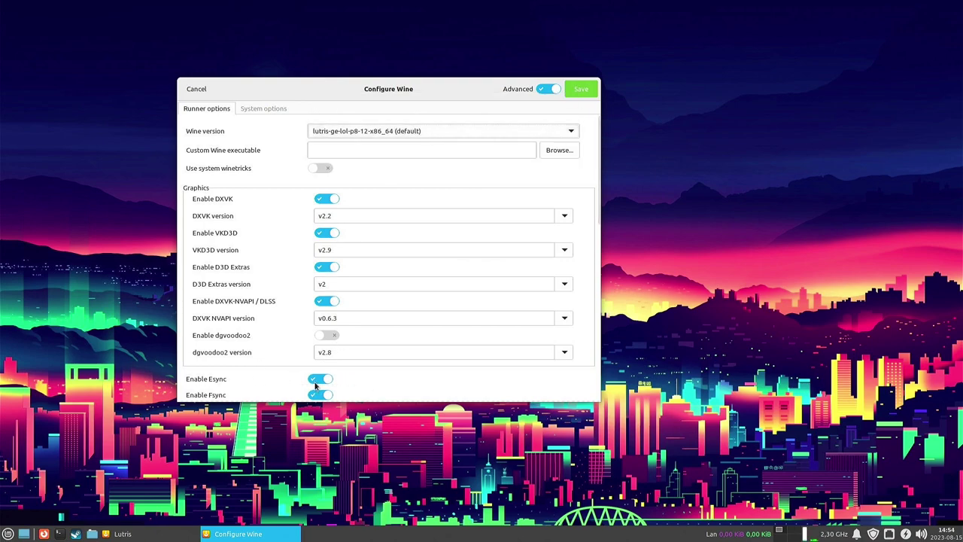
pyautogui.click(580, 89)
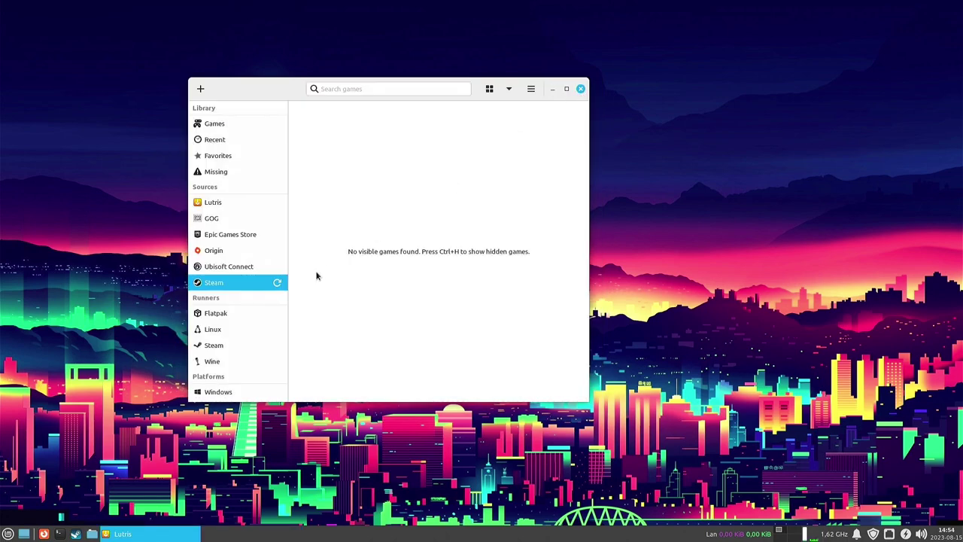
pyautogui.moveTo(256, 351)
pyautogui.click(266, 362)
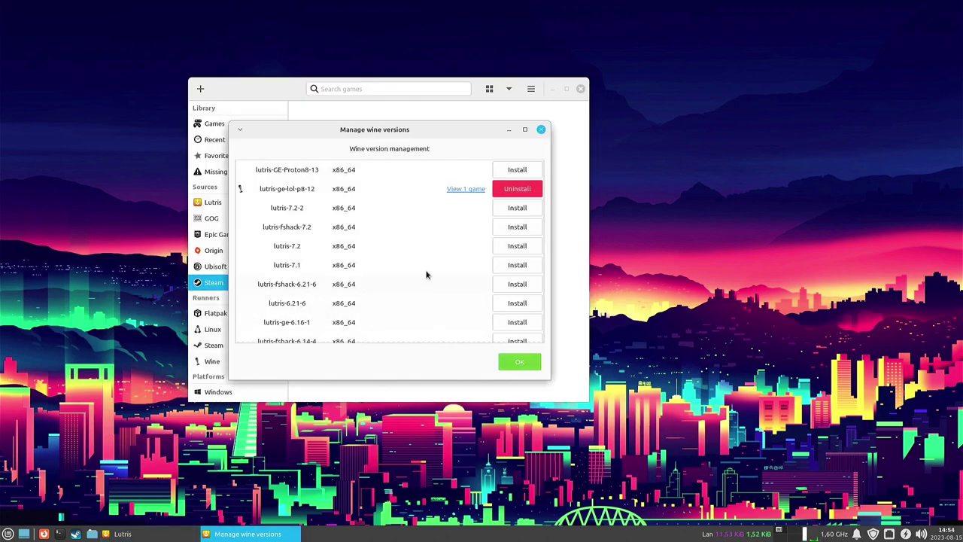
pyautogui.click(518, 363)
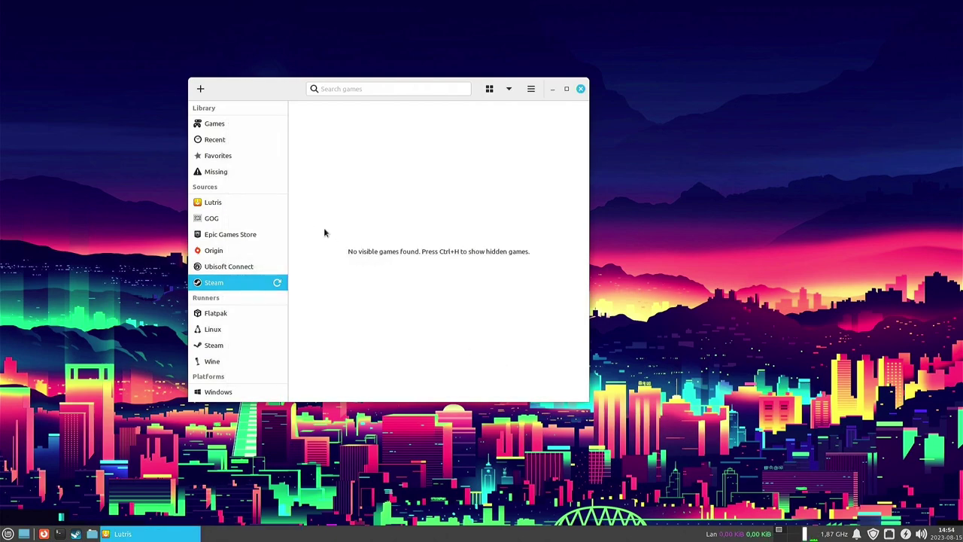
# - Search the Lutris website installers and choose the EA App installer
pyautogui.click(199, 89)
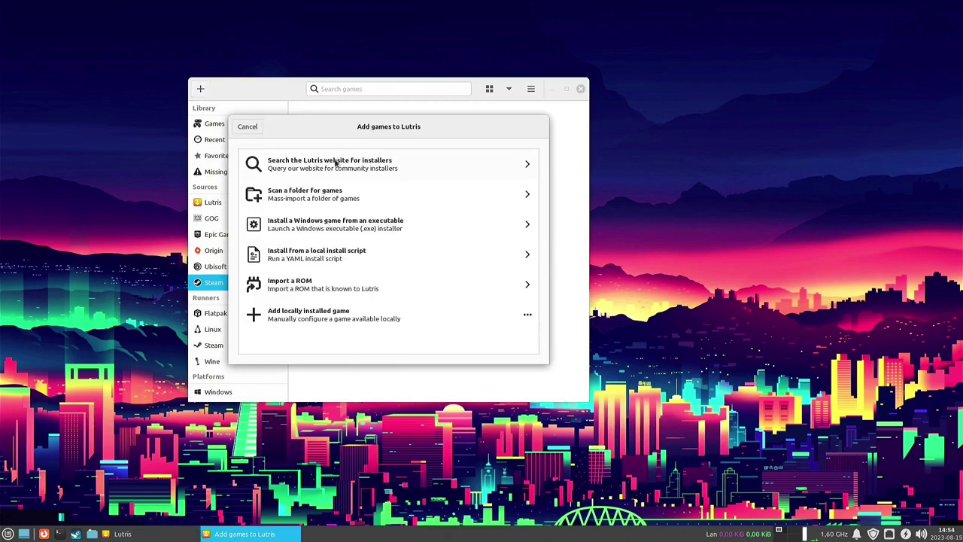
pyautogui.click(338, 164)
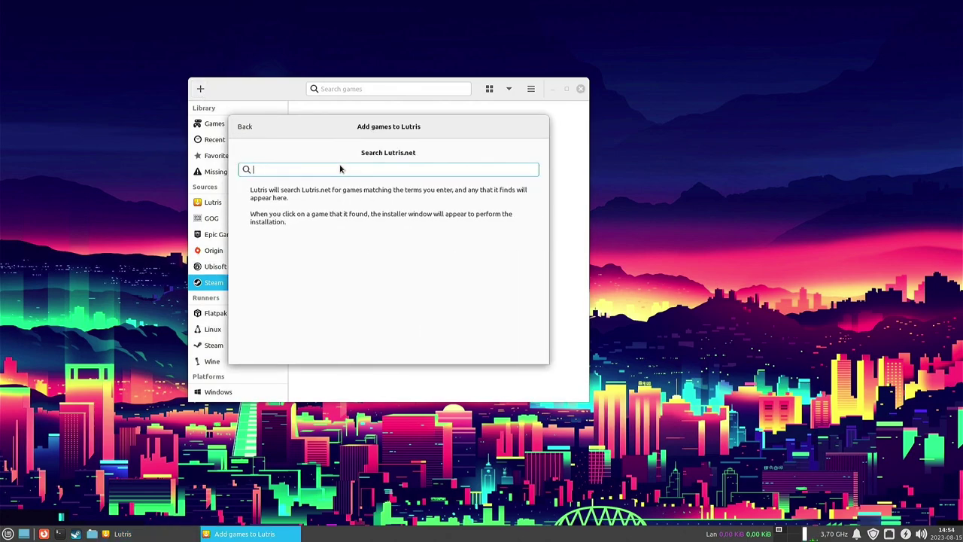
pyautogui.write('ea app')
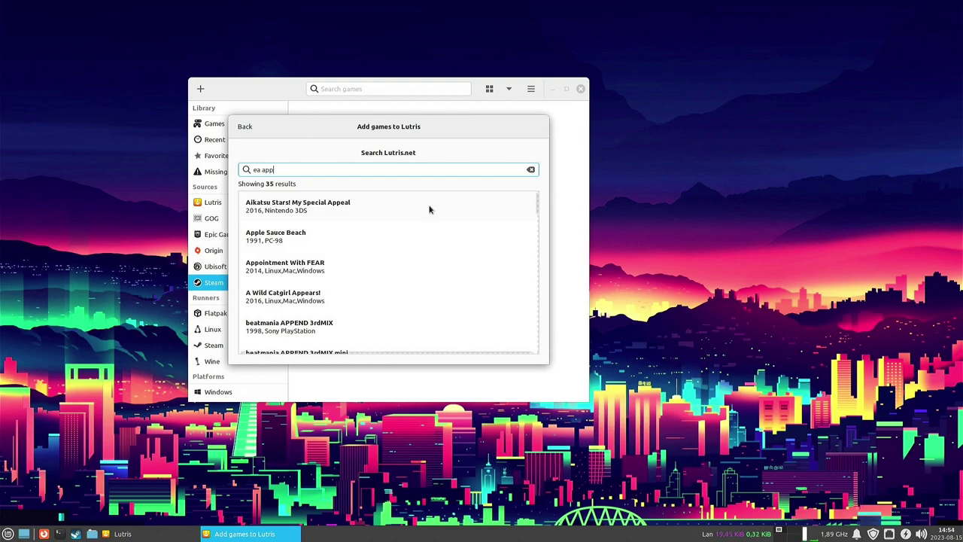
pyautogui.scroll(-1, 486, 256)
pyautogui.scroll(-6, 483, 268)
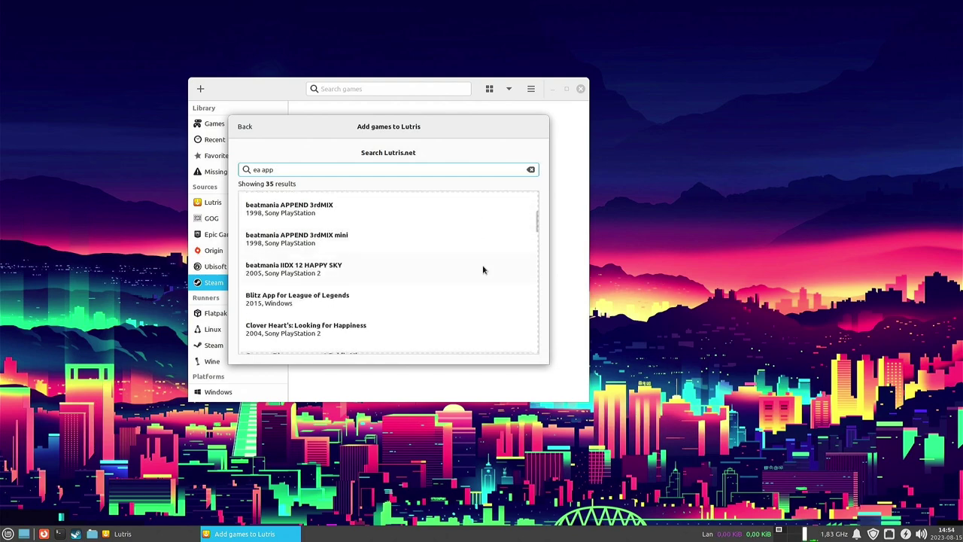
pyautogui.scroll(-2, 483, 269)
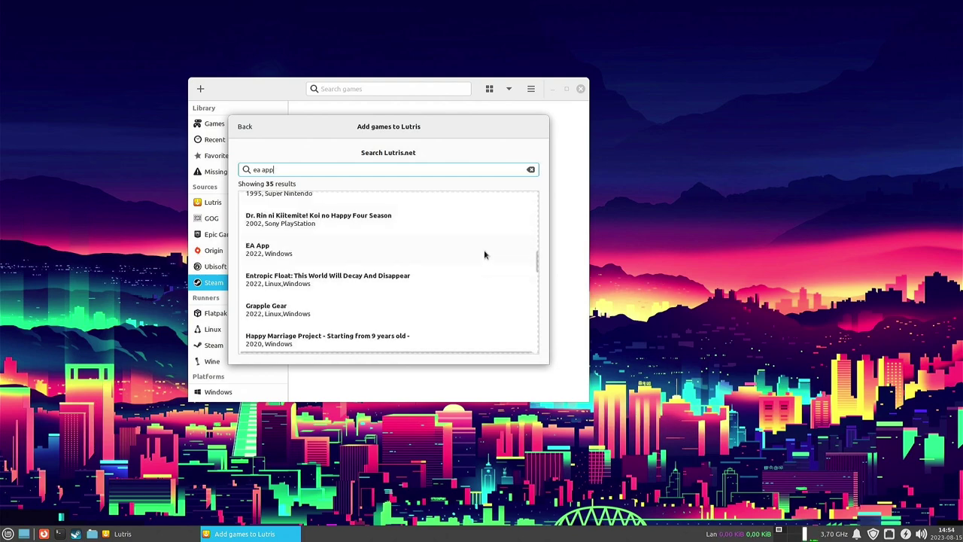
pyautogui.click(484, 255)
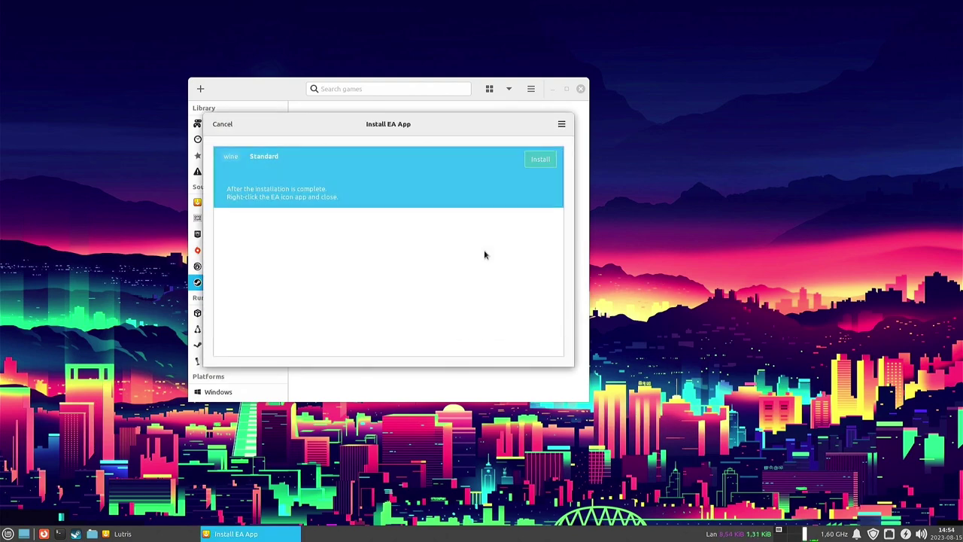
# - Start the EA App install with the default directory and open EAappInstaller.exe's source choices
pyautogui.click(539, 159)
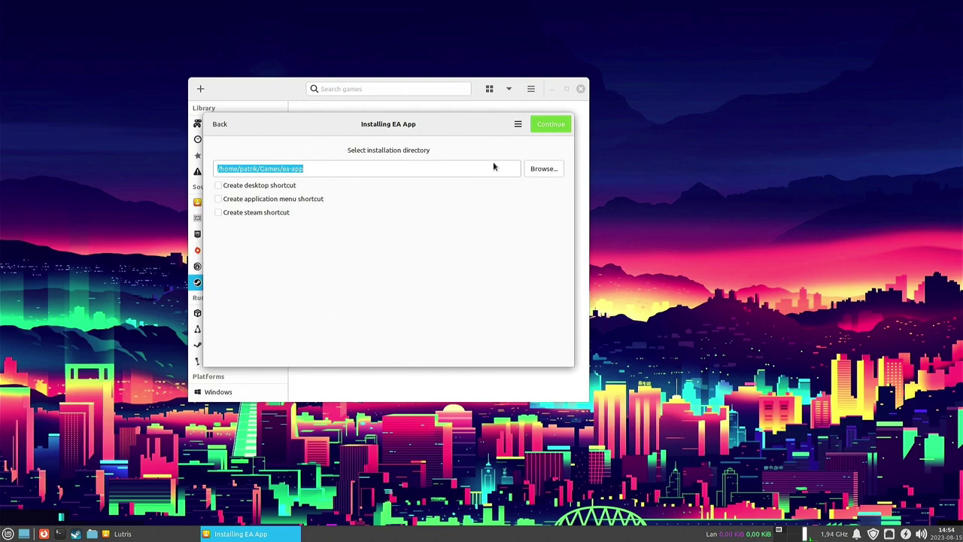
pyautogui.click(544, 129)
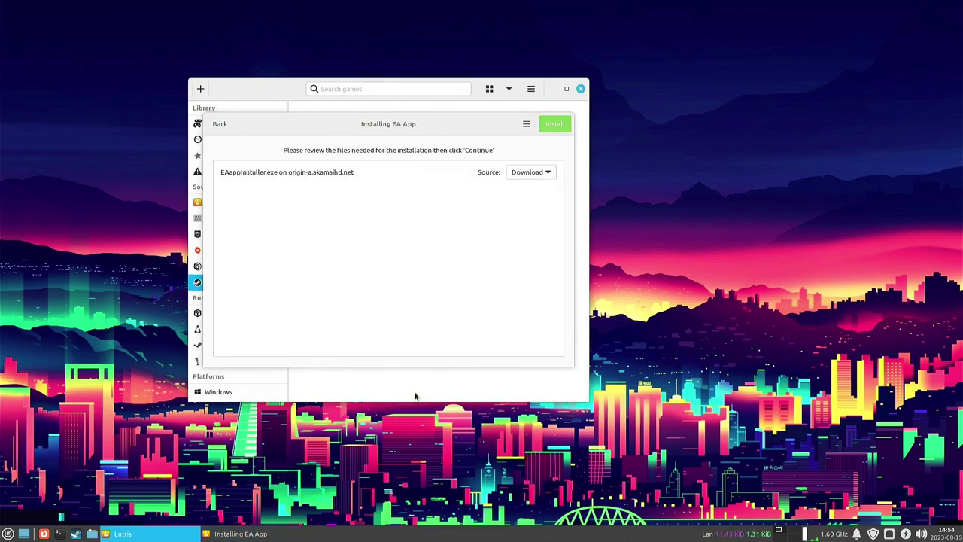
pyautogui.click(529, 172)
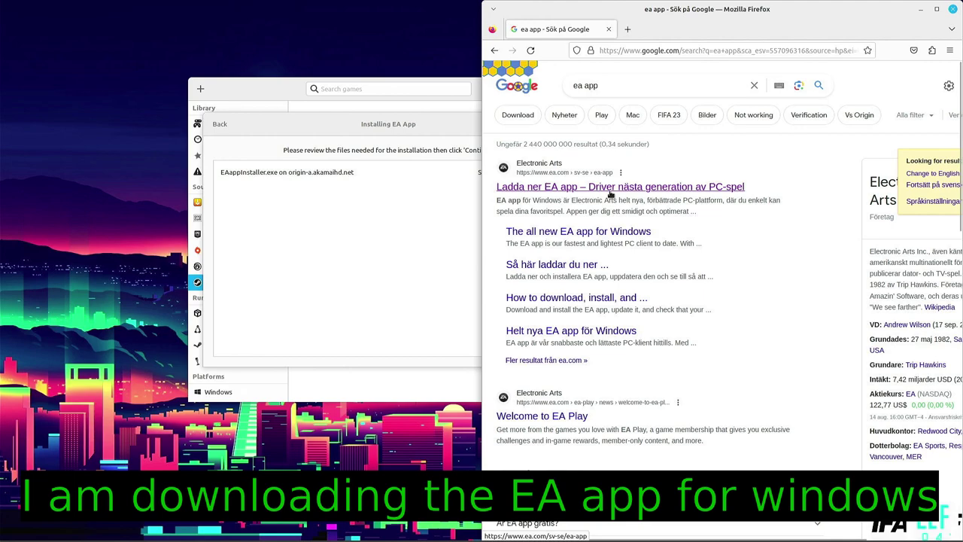
# - Download EAappInstaller.exe for Windows from ea.com's EA app page, then close Firefox
pyautogui.click(610, 187)
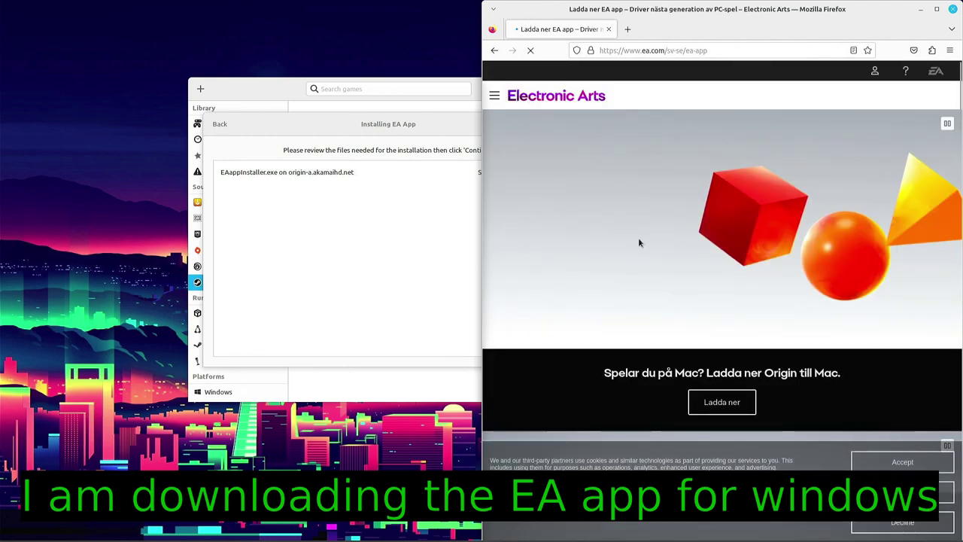
pyautogui.click(724, 402)
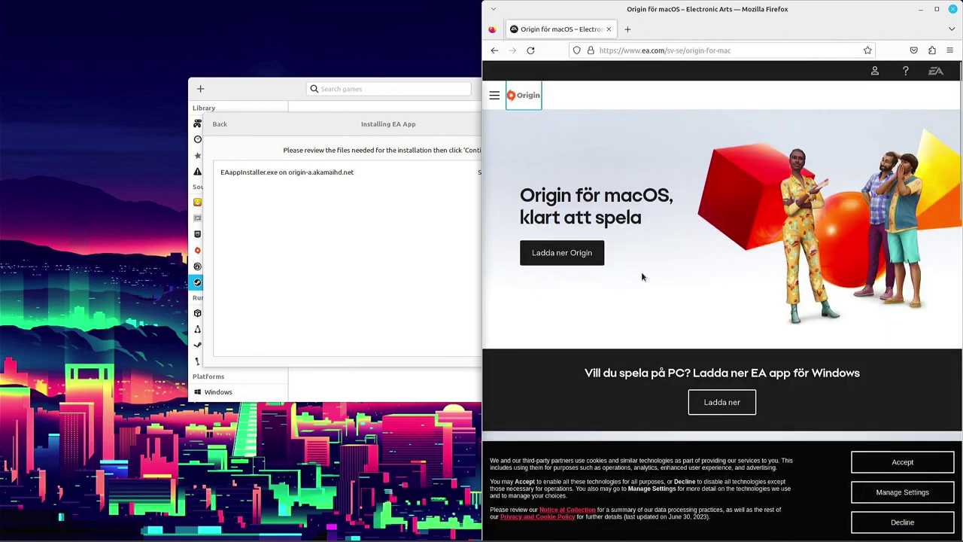
pyautogui.click(720, 404)
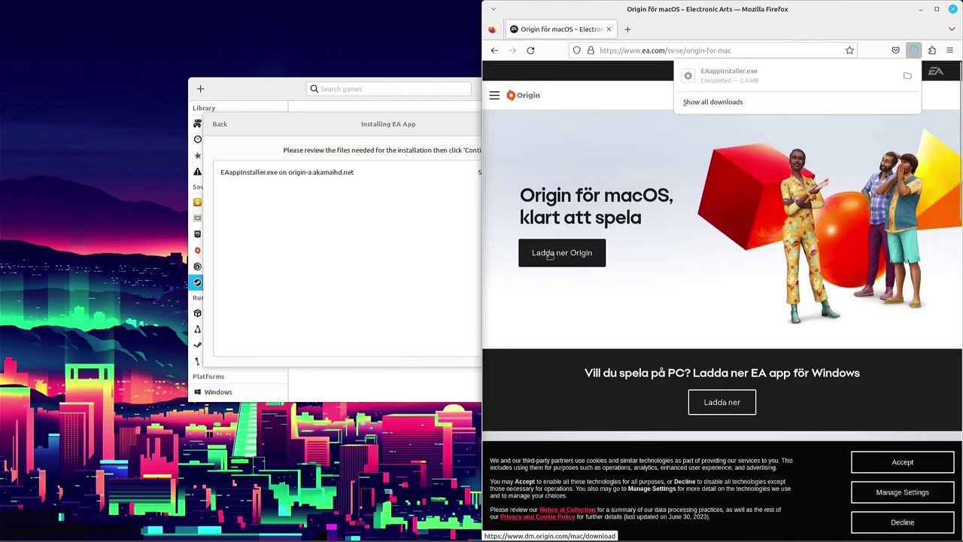
pyautogui.click(953, 9)
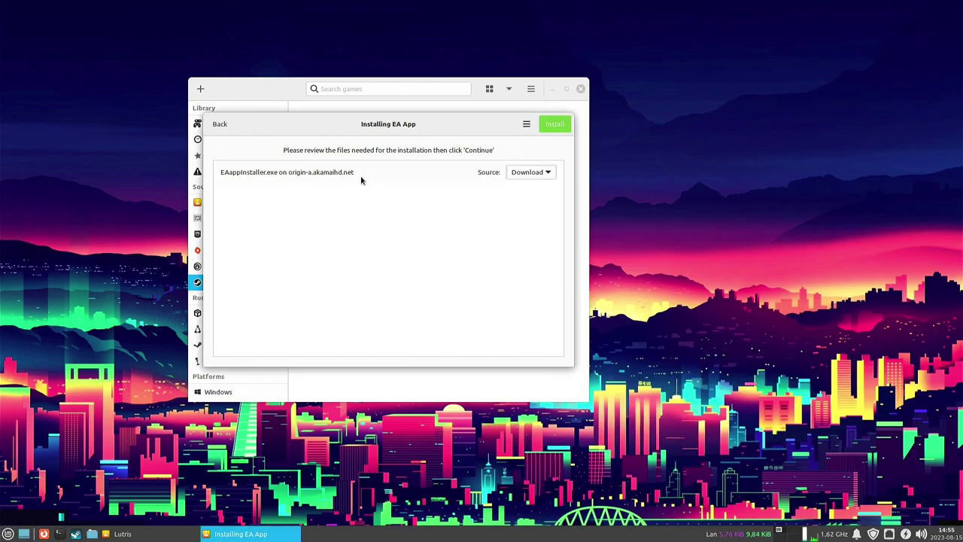
# - Set the installer source to the local file Downloads/EAappInstaller.exe
pyautogui.click(543, 177)
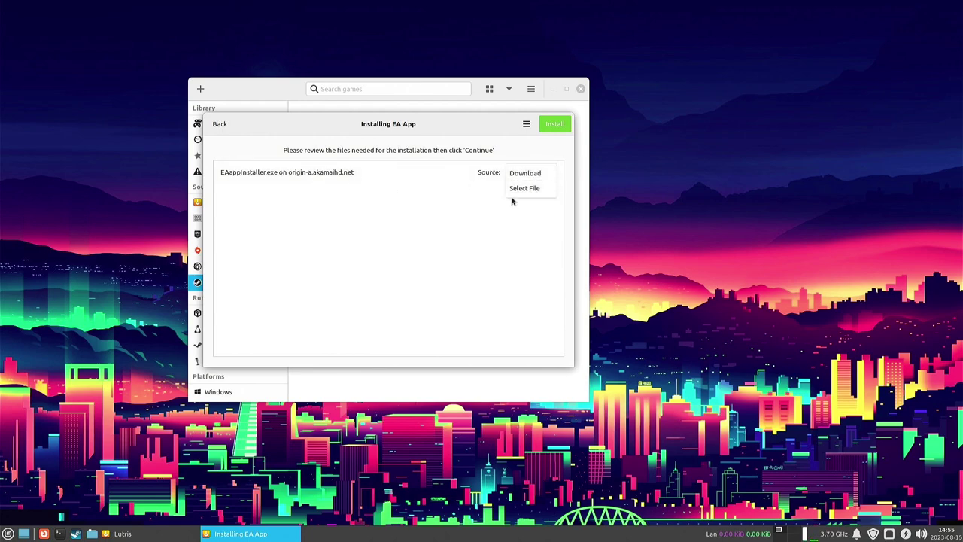
pyautogui.click(518, 191)
pyautogui.click(461, 190)
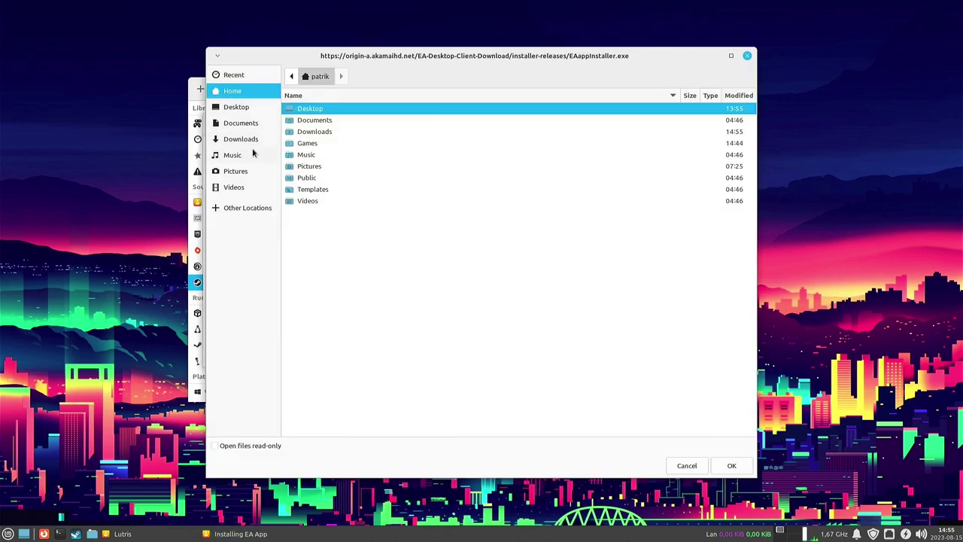
pyautogui.click(254, 139)
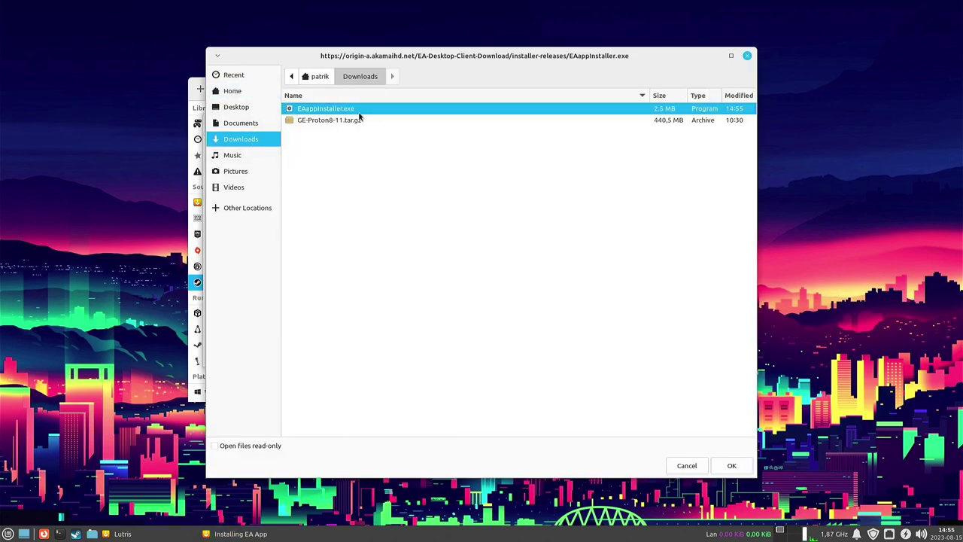
pyautogui.click(745, 471)
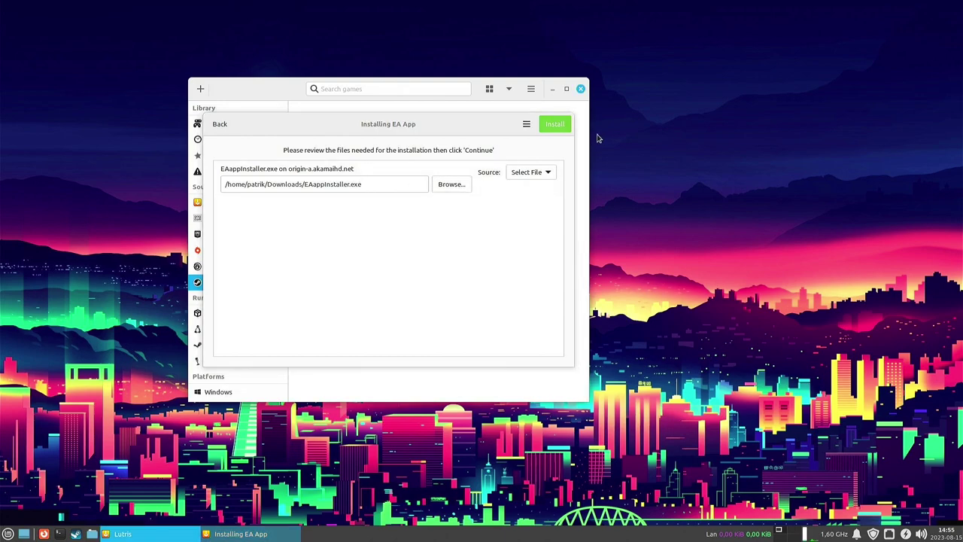
# - Run the EA App install with default setup options and show it under Games
pyautogui.click(554, 124)
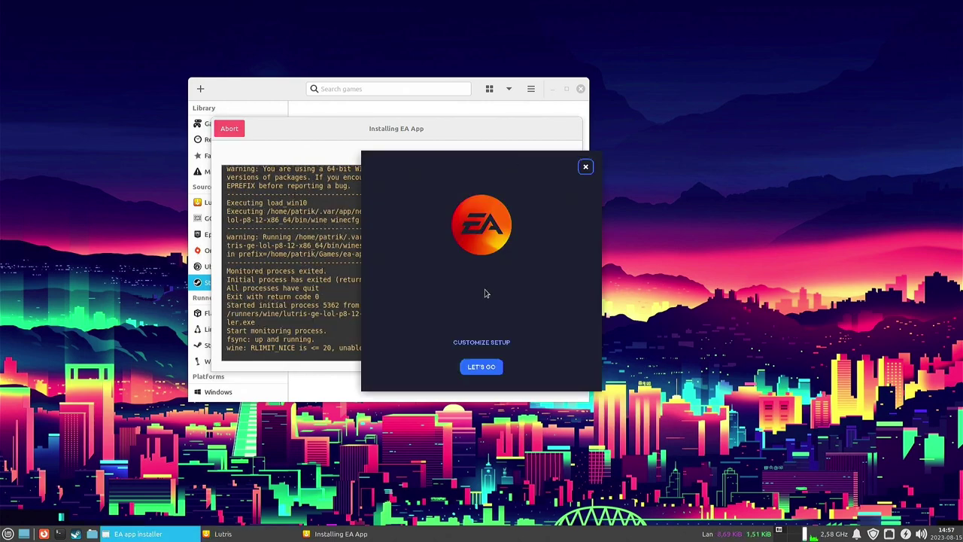
pyautogui.click(482, 367)
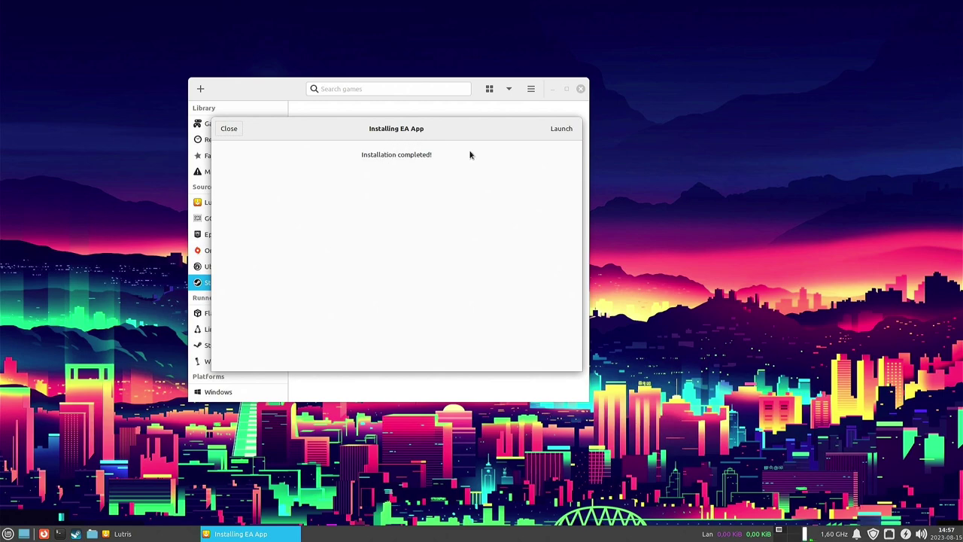
pyautogui.click(228, 129)
pyautogui.click(225, 126)
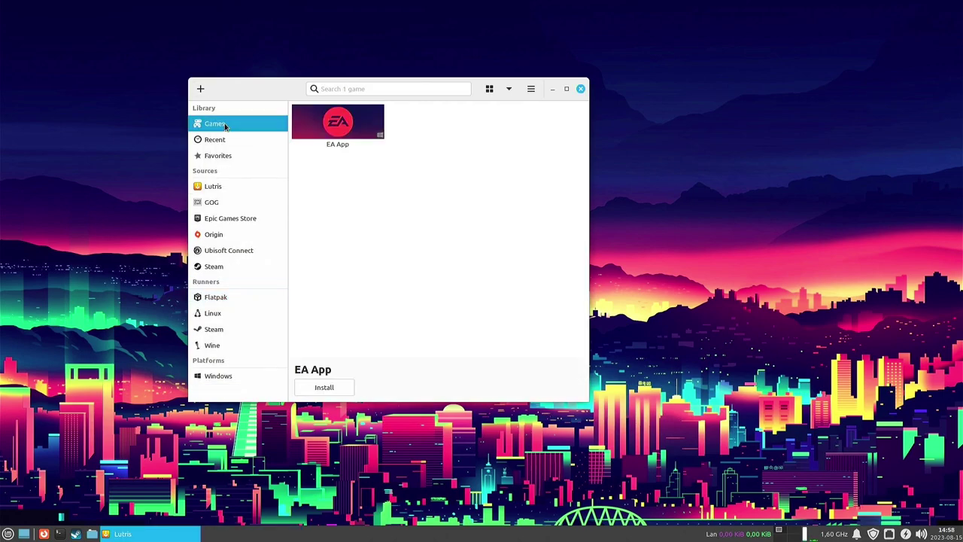
# - Play the EA App from its library tile's right-click menu
pyautogui.click(328, 118)
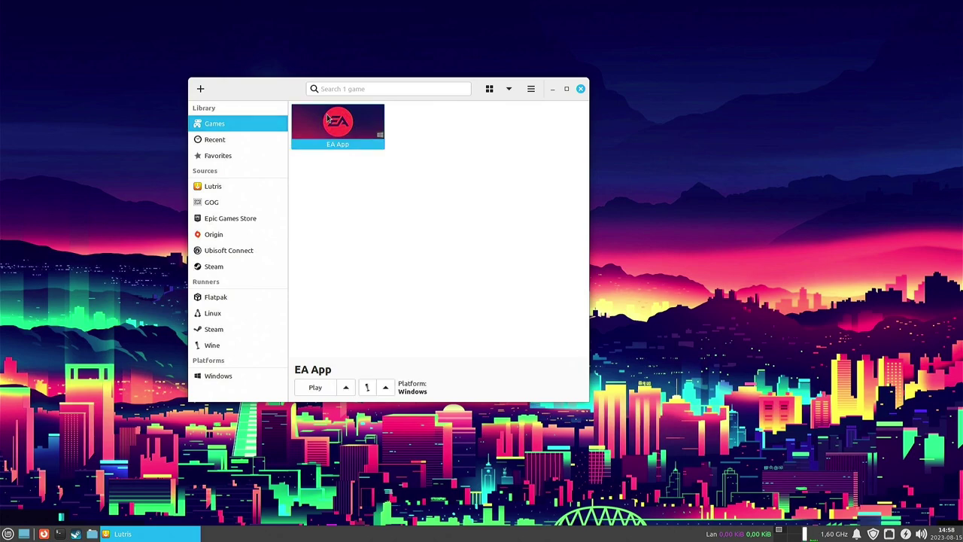
pyautogui.rightClick(329, 118)
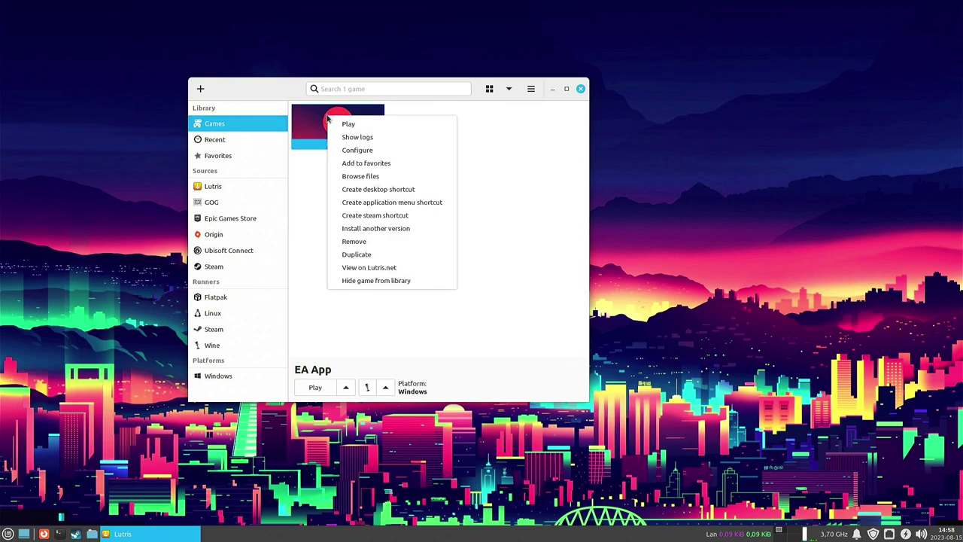
pyautogui.click(347, 124)
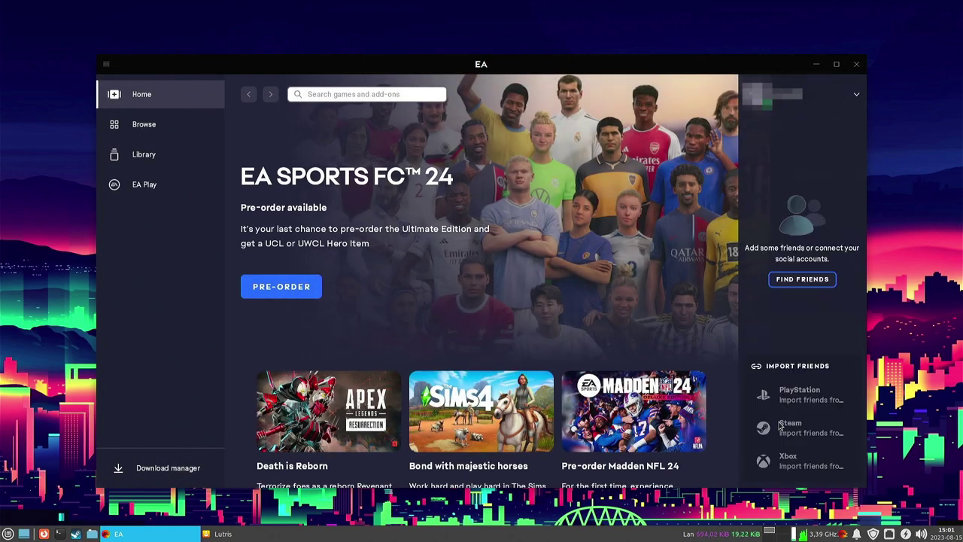
# - Download Dead Space (2008) from the Library without a desktop shortcut, accepting the terms of play
pyautogui.click(176, 167)
pyautogui.click(587, 238)
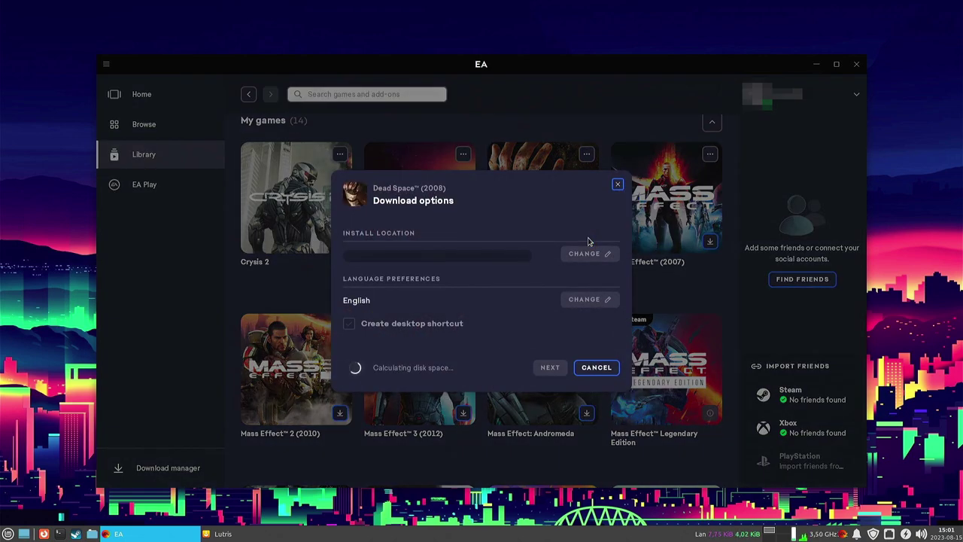
pyautogui.click(351, 332)
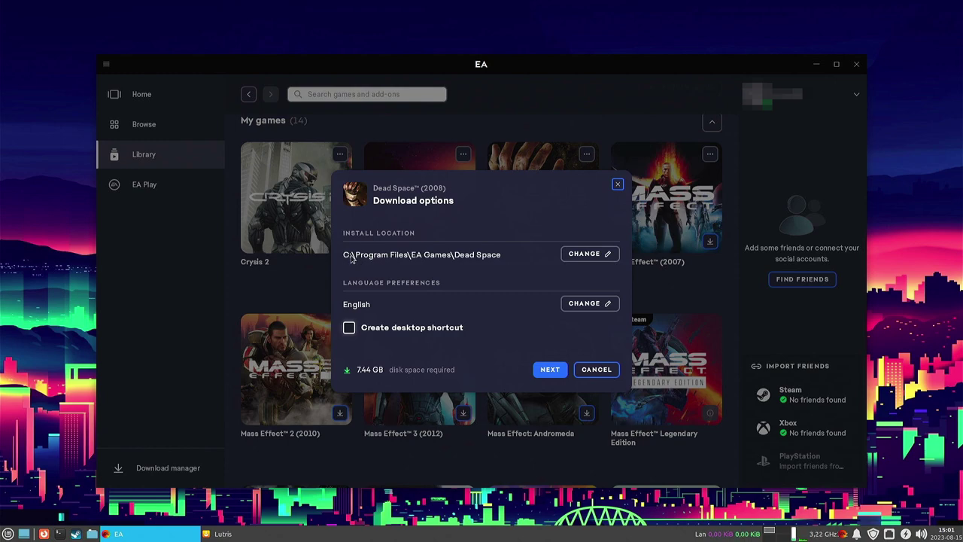
pyautogui.click(549, 370)
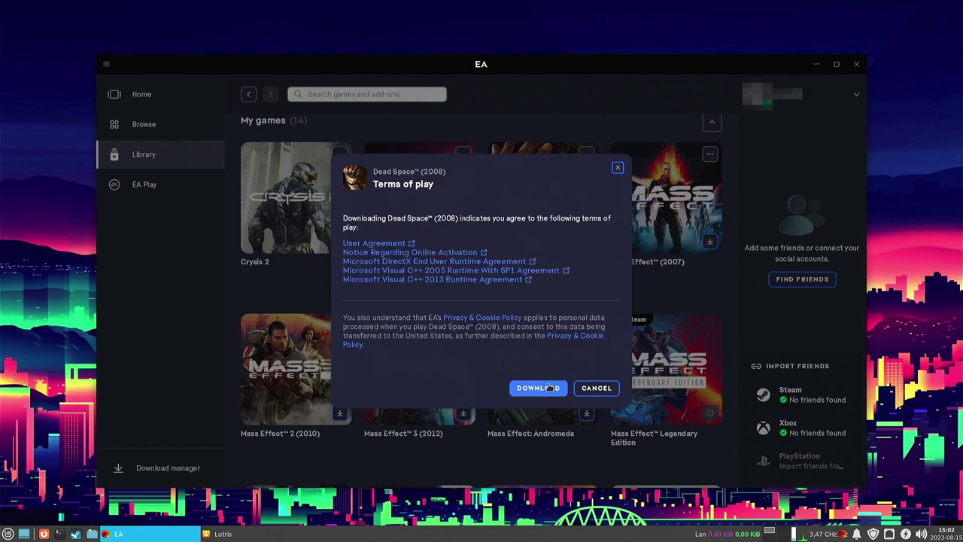
pyautogui.click(549, 386)
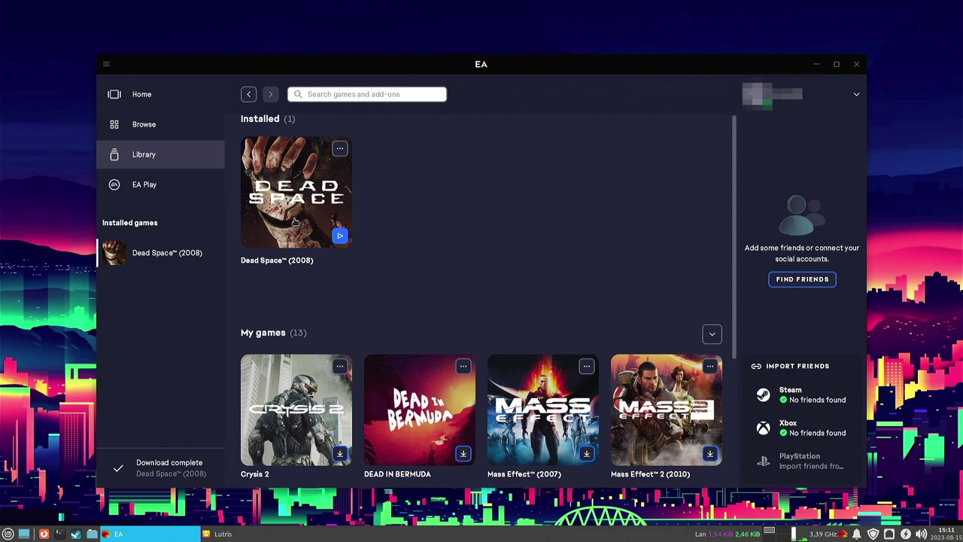
# - Launch Dead Space (2008) from its game page in Installed games
pyautogui.click(295, 220)
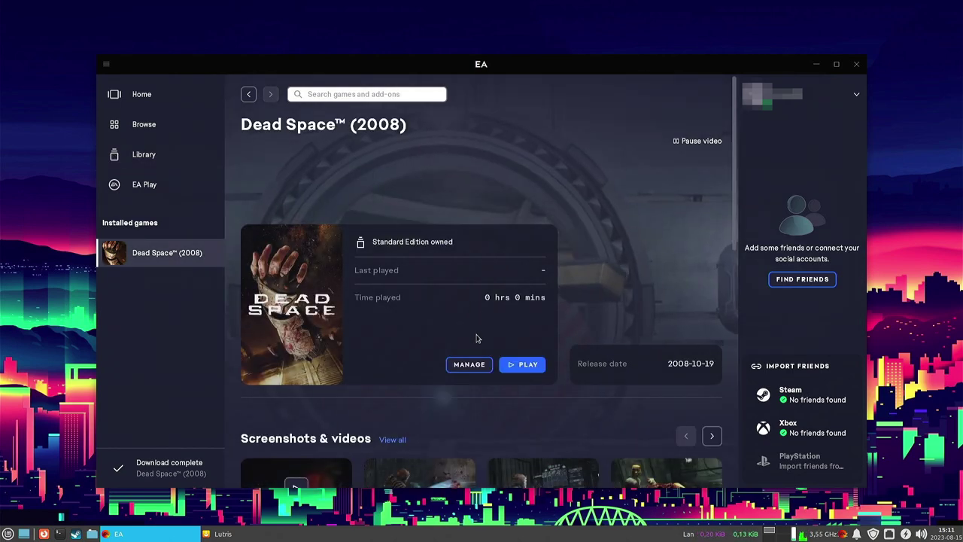
pyautogui.click(518, 366)
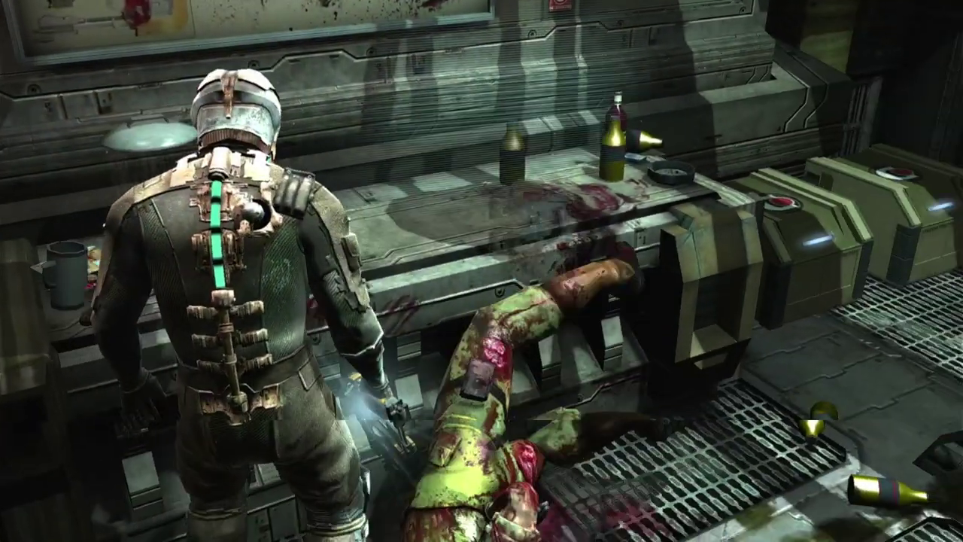
# - Pick up the plasma cutter, shoot the attacking necromorph, and reach the Control Room door
pyautogui.press('e')
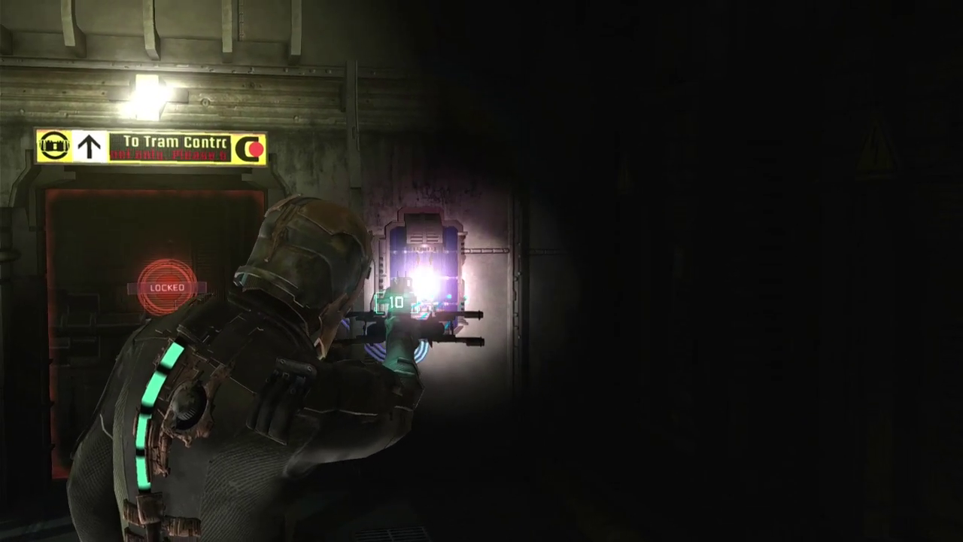
pyautogui.press('w')
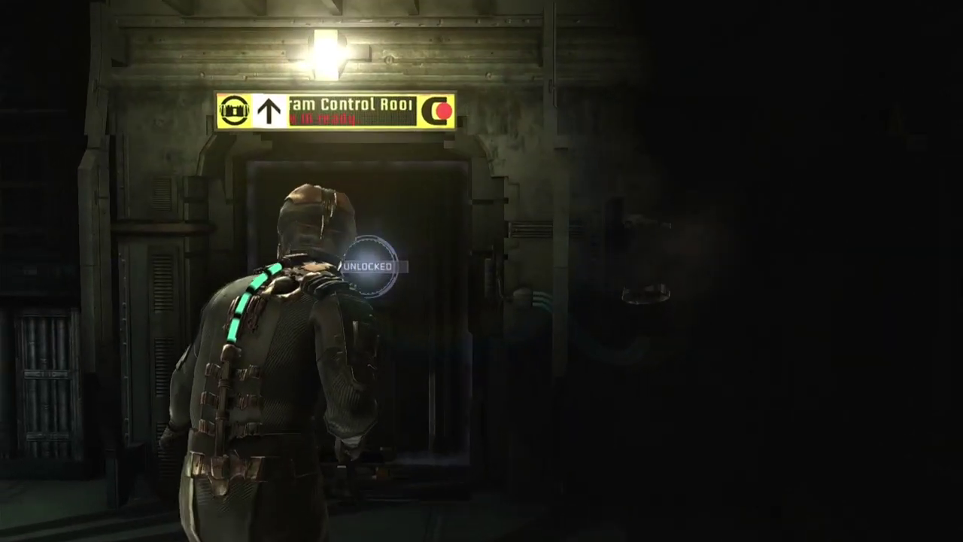
pyautogui.press('w')
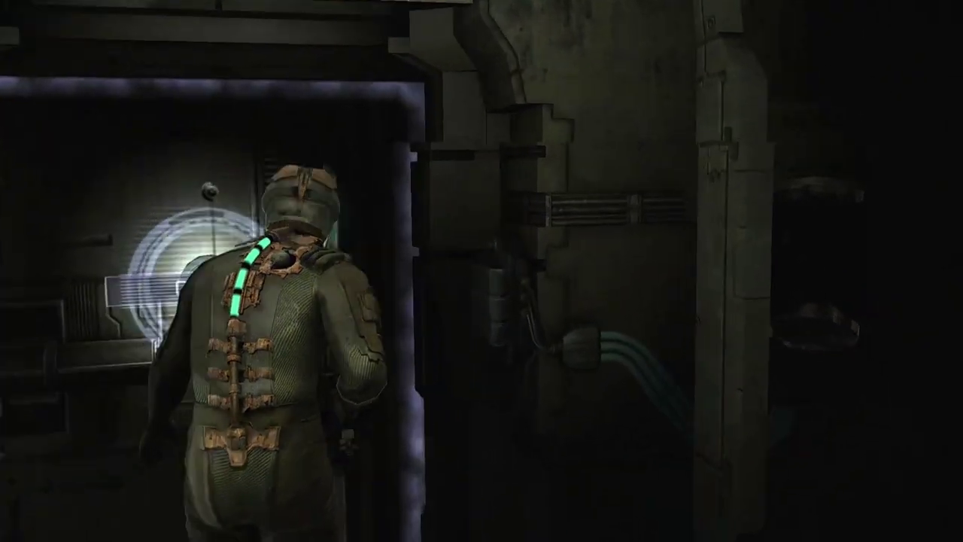
pyautogui.press('w')
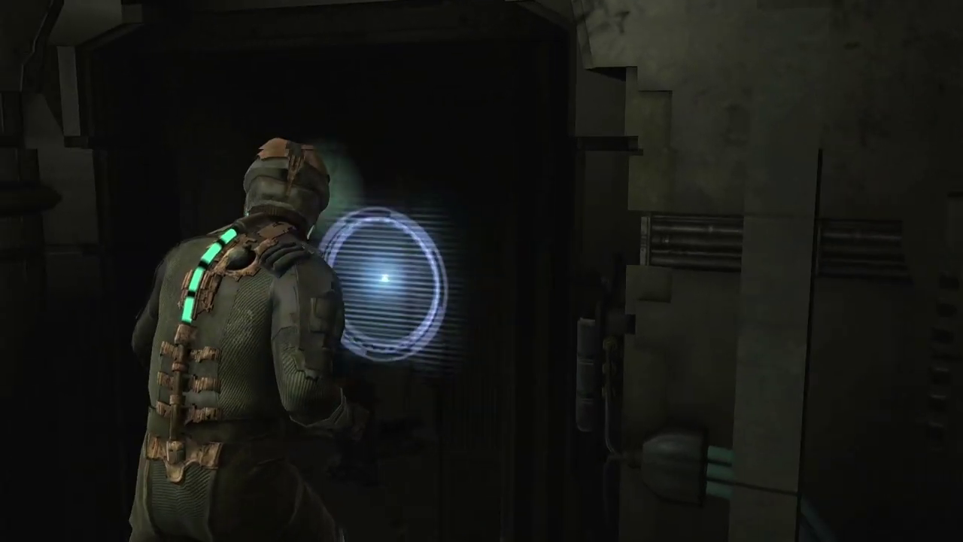
pyautogui.press('w')
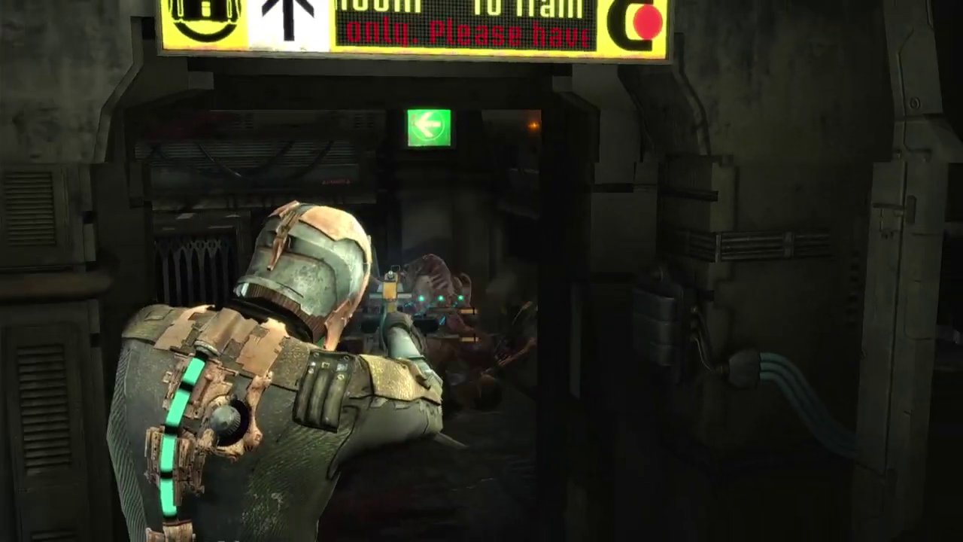
pyautogui.press('s')
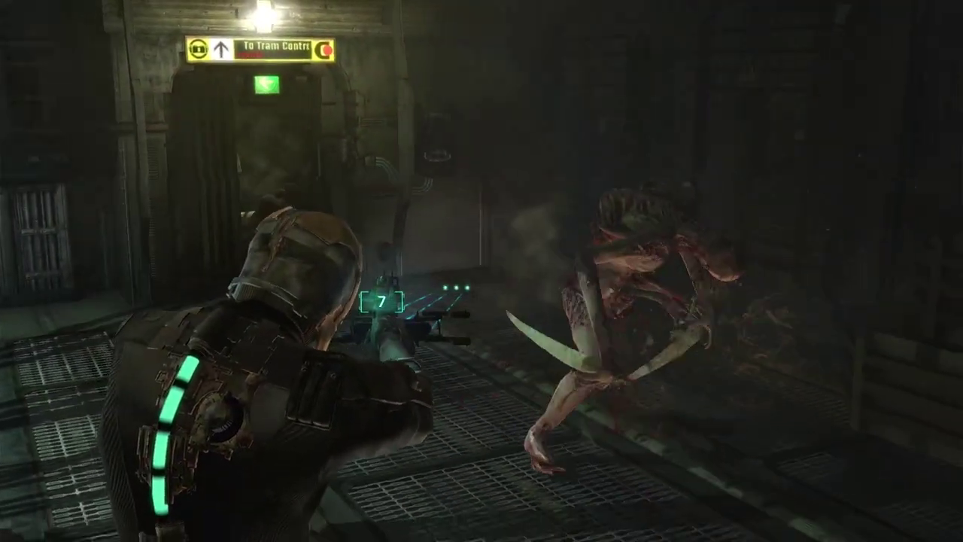
pyautogui.click(382, 301)
pyautogui.click(382, 301)
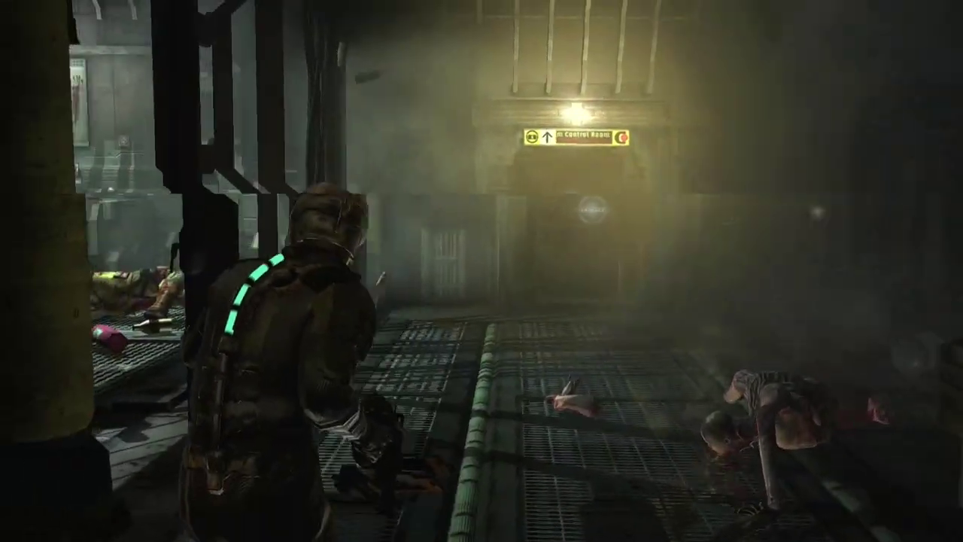
pyautogui.press('w')
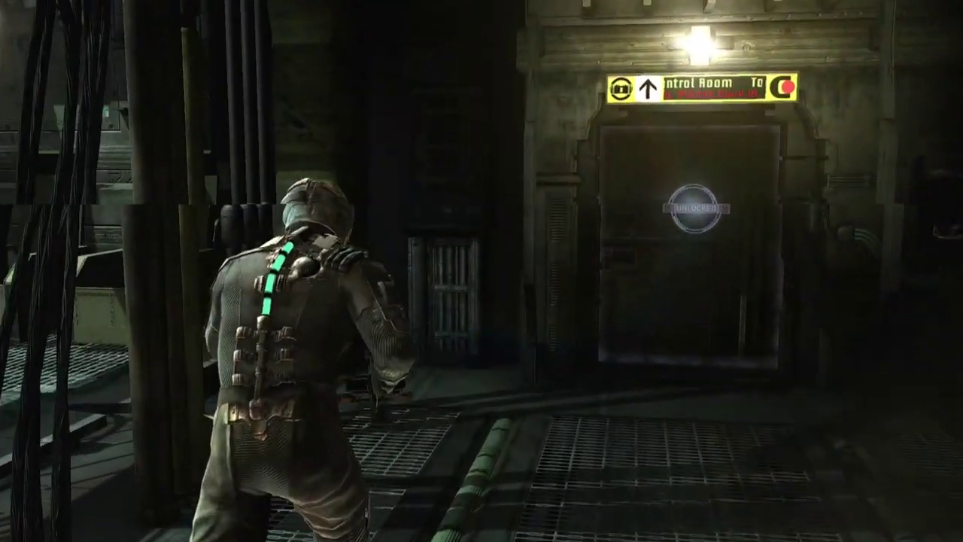
pyautogui.press('w')
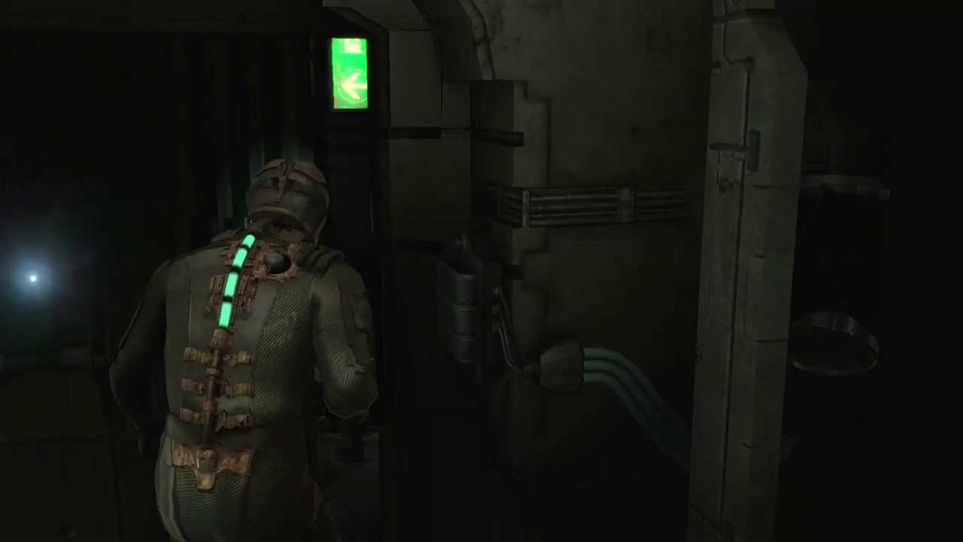
# - Quit the current game and exit Dead Space to Windows, back to Lutris's EA App entry
pyautogui.press('w')
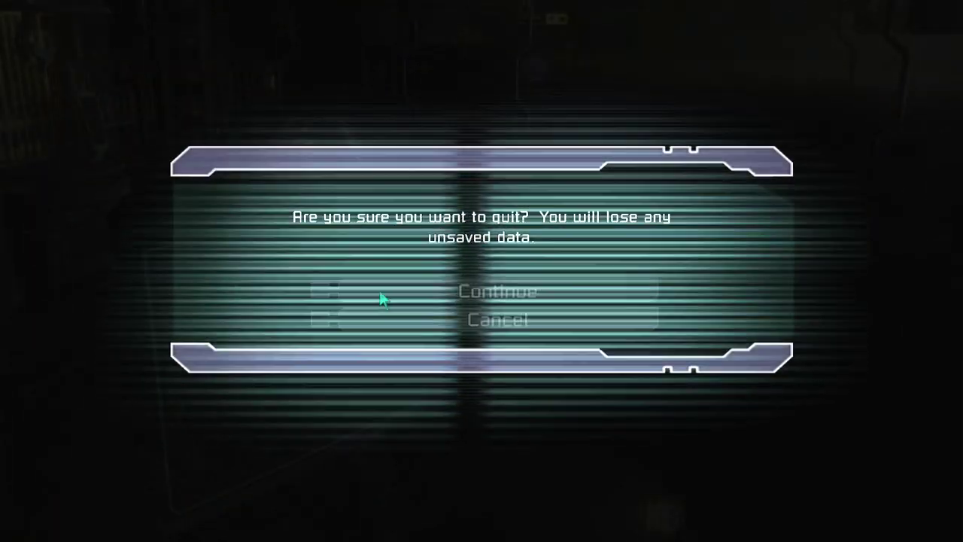
pyautogui.click(372, 301)
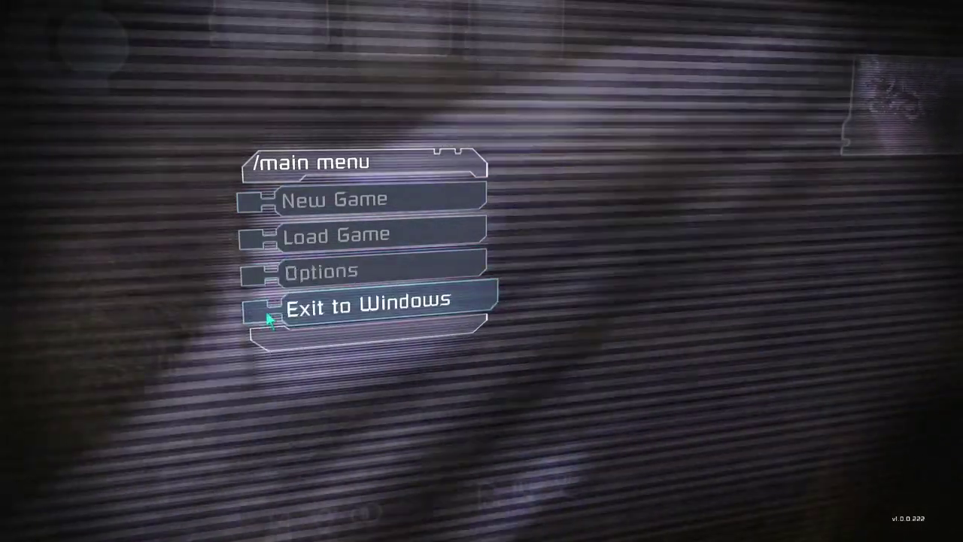
pyautogui.click(269, 314)
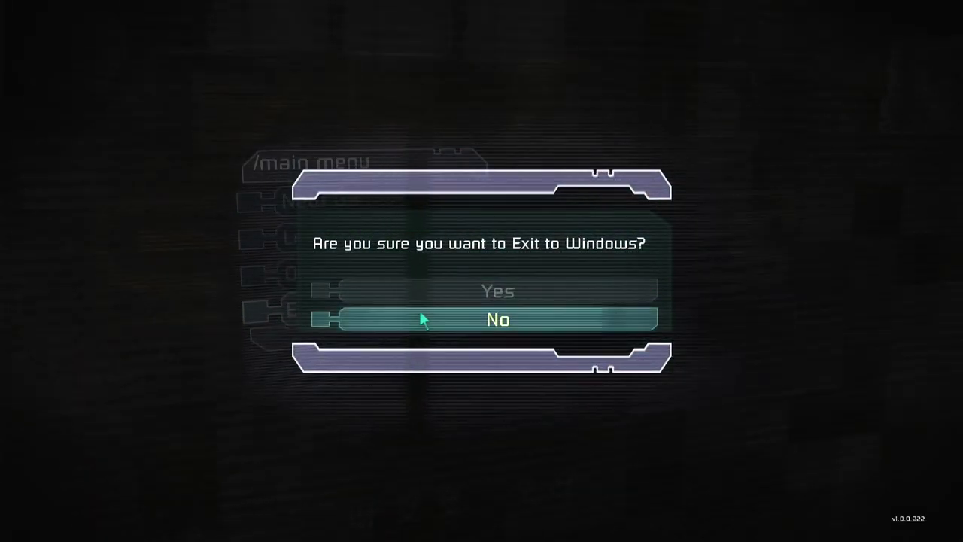
pyautogui.click(564, 301)
pyautogui.rightClick(336, 130)
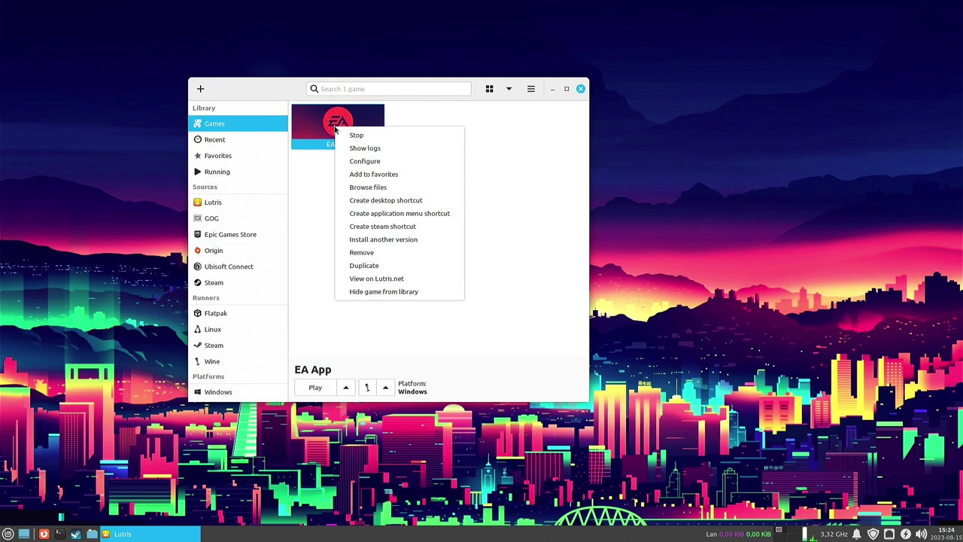
# - Create an EA App desktop shortcut and save a cropped EA logo screenshot as 'ea_icon' in Pictures
pyautogui.click(427, 203)
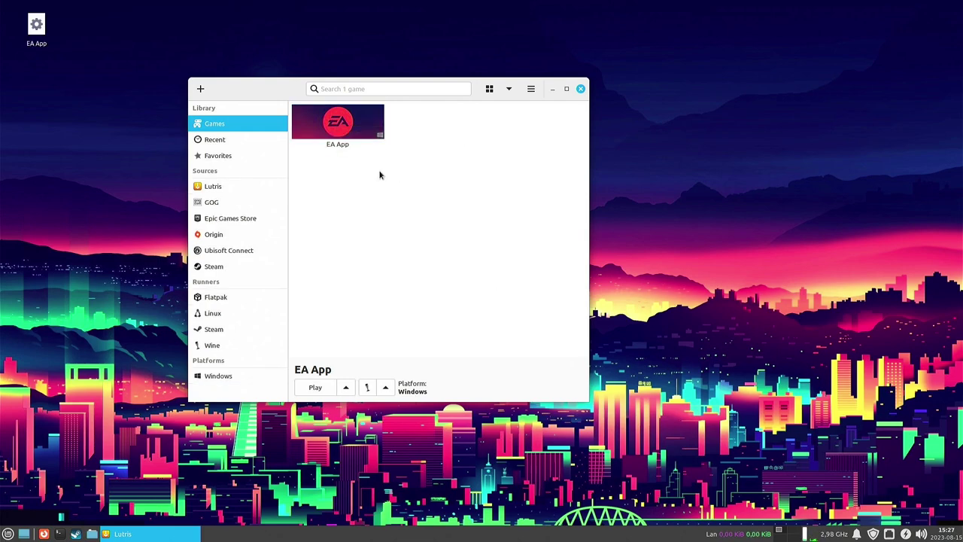
pyautogui.press('Print')
pyautogui.click(575, 344)
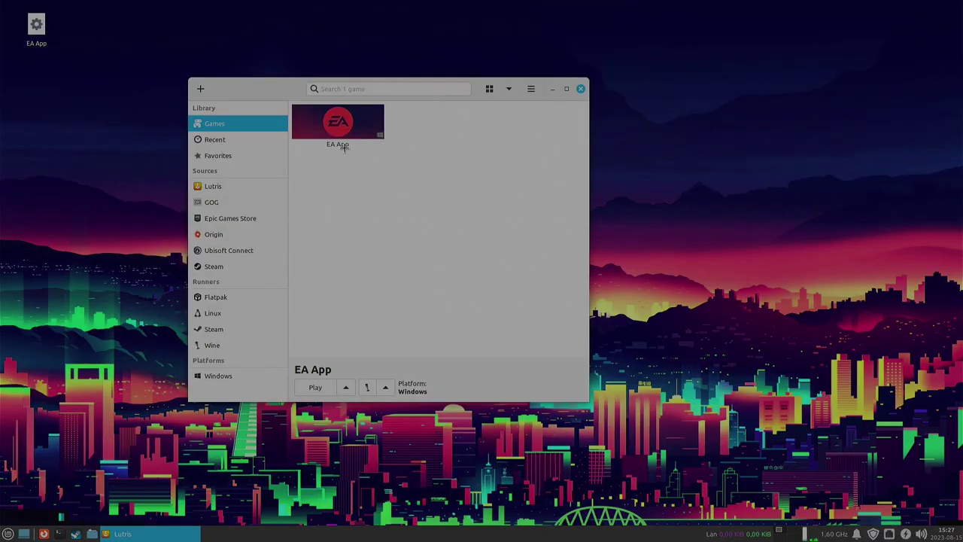
pyautogui.moveTo(320, 110); pyautogui.dragTo(359, 138)
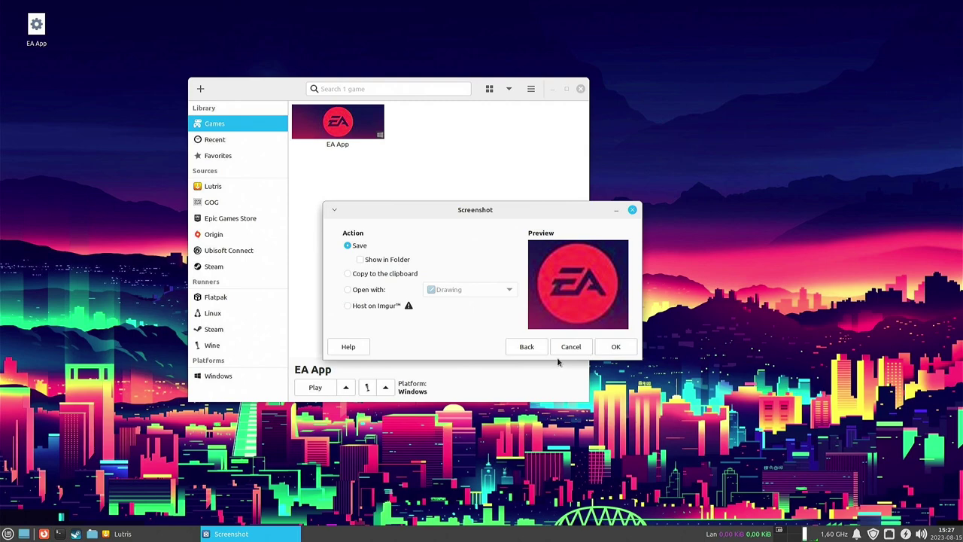
pyautogui.click(614, 349)
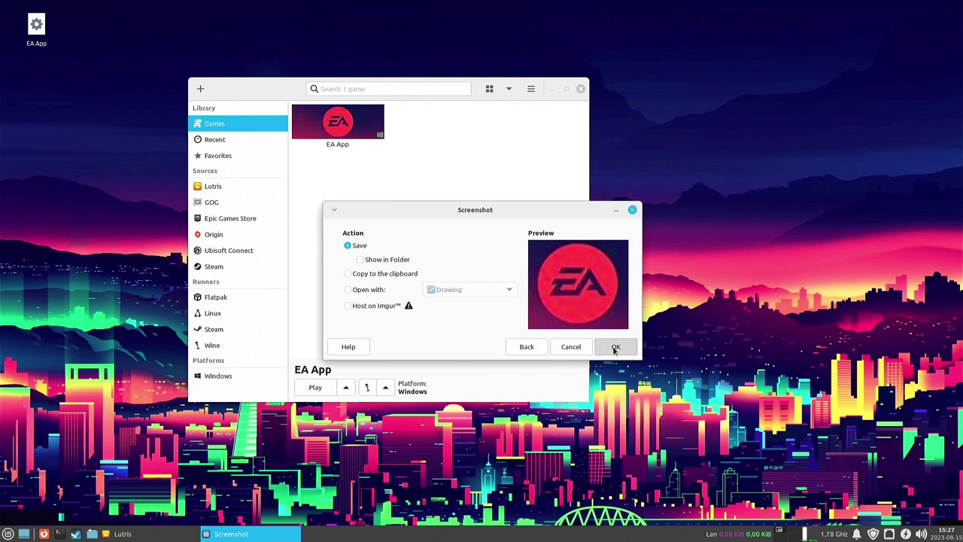
pyautogui.write('ea')
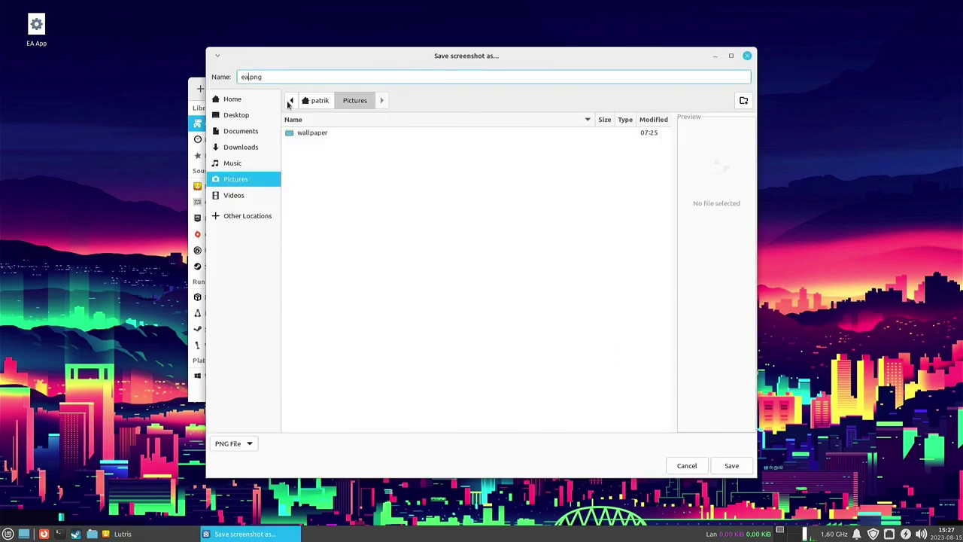
pyautogui.write('_icon')
pyautogui.press('Return')
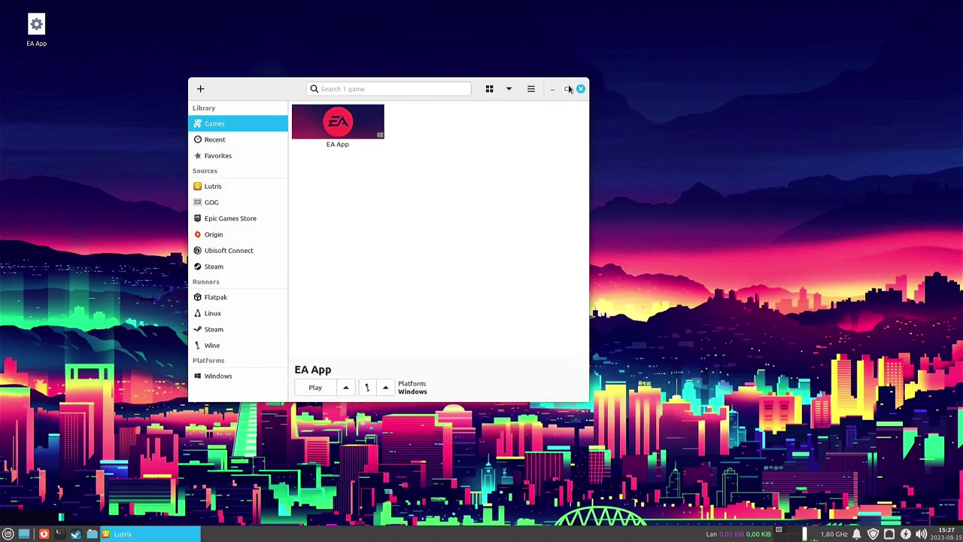
# - Close Lutris and set the EA App shortcut's icon to the saved EA logo image in Pictures
pyautogui.click(580, 89)
pyautogui.rightClick(32, 45)
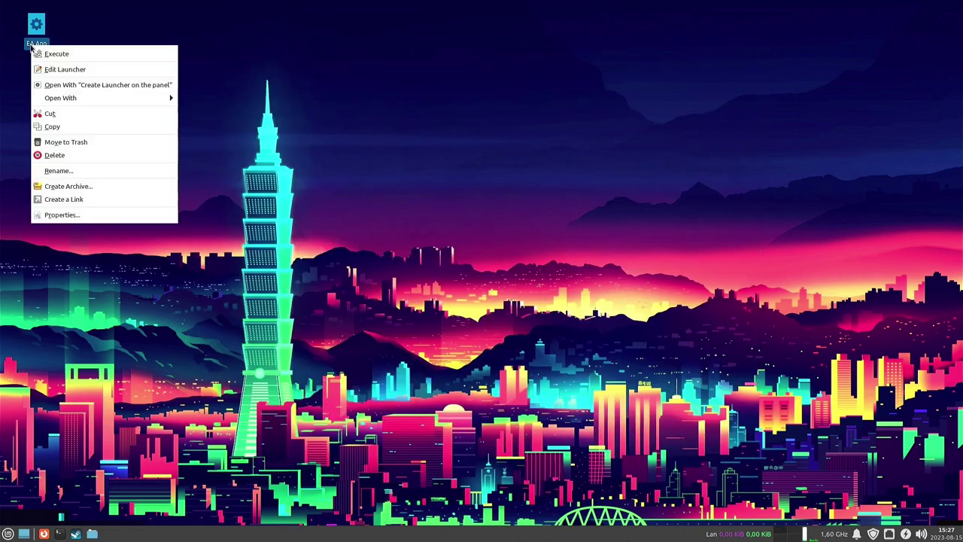
pyautogui.click(101, 215)
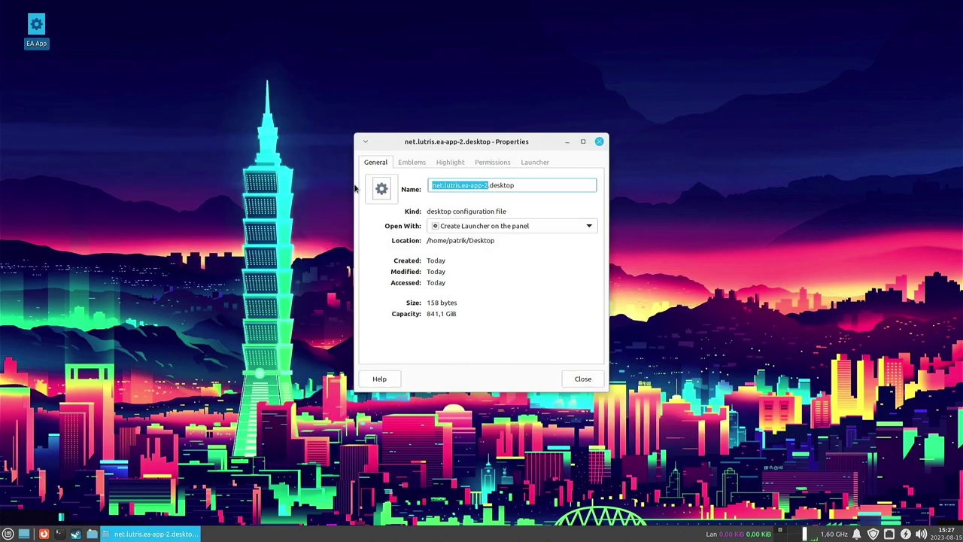
pyautogui.click(382, 189)
pyautogui.click(413, 161)
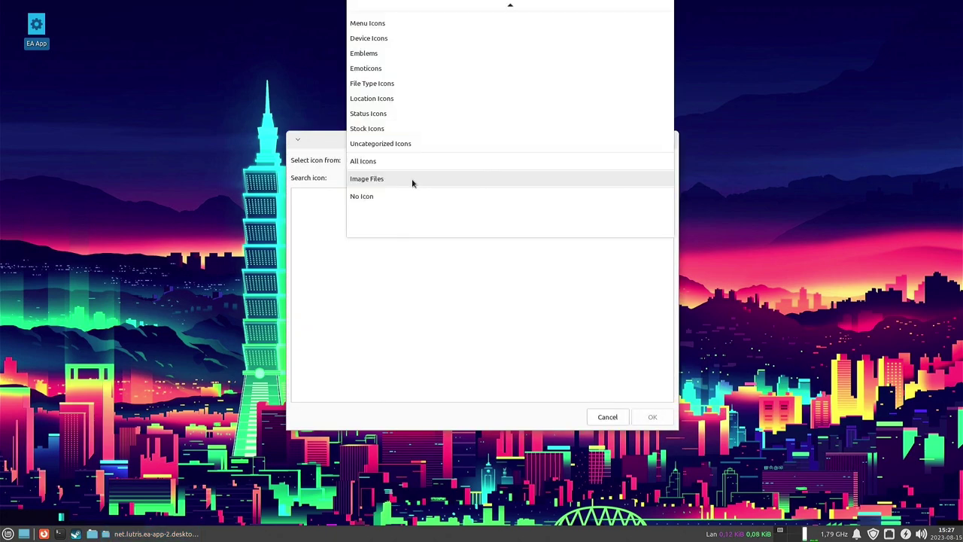
pyautogui.click(413, 182)
pyautogui.click(326, 246)
pyautogui.click(324, 261)
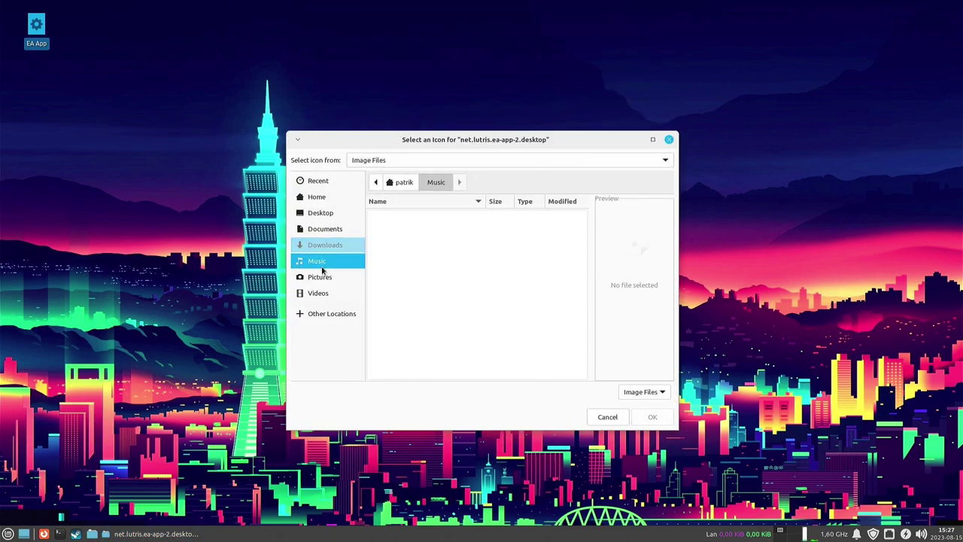
pyautogui.click(319, 279)
pyautogui.click(425, 225)
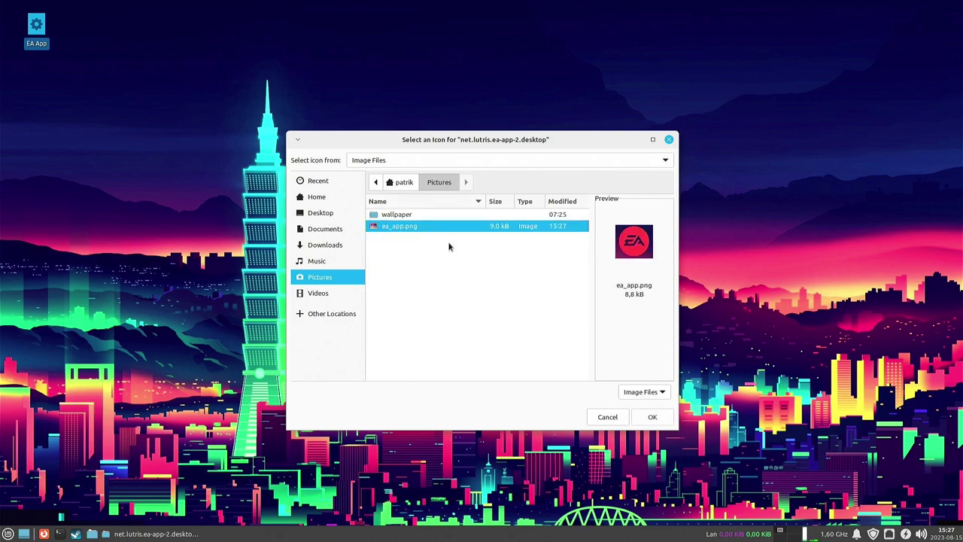
pyautogui.click(652, 417)
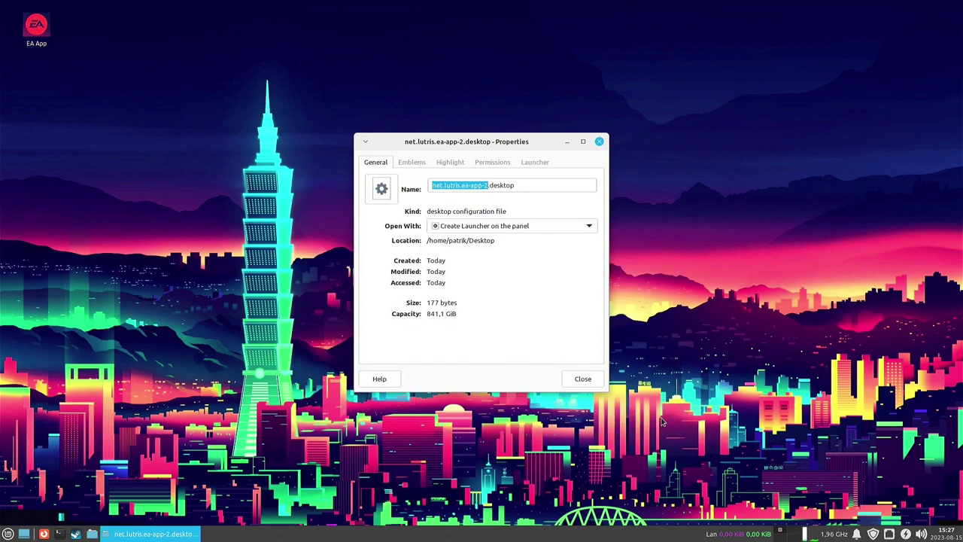
pyautogui.click(583, 378)
# - Launch EA App from its shortcut and add the shortcut as a new panel launcher
pyautogui.doubleClick(27, 26)
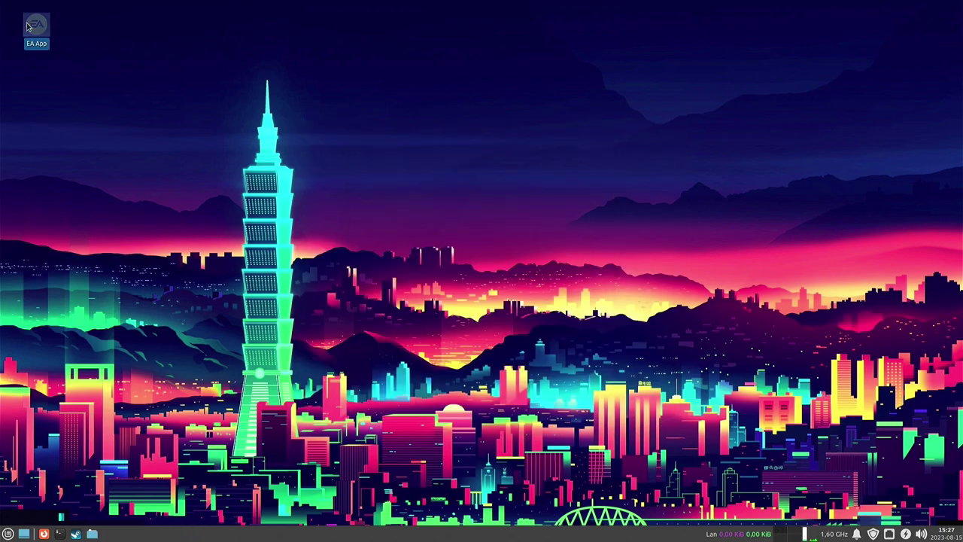
pyautogui.moveTo(131, 539); pyautogui.dragTo(130, 539)
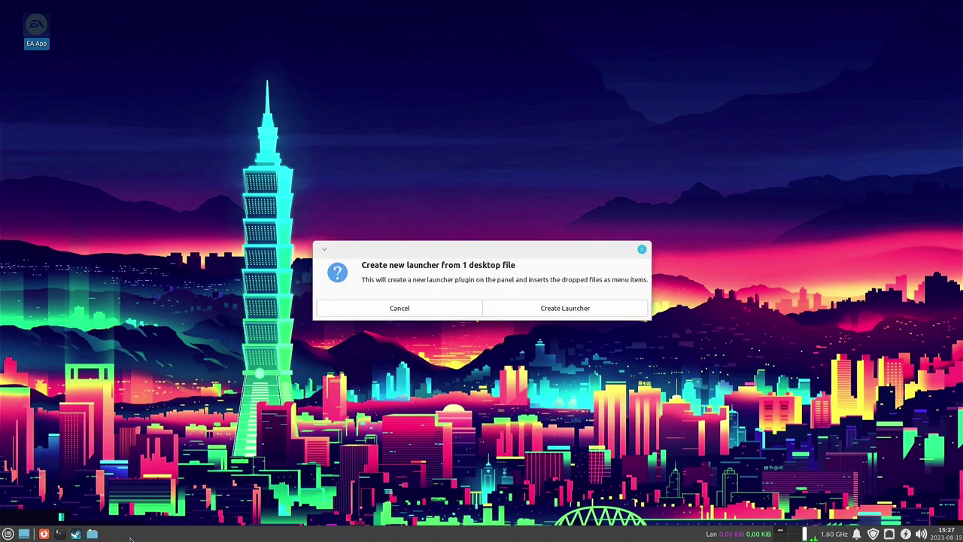
pyautogui.click(510, 310)
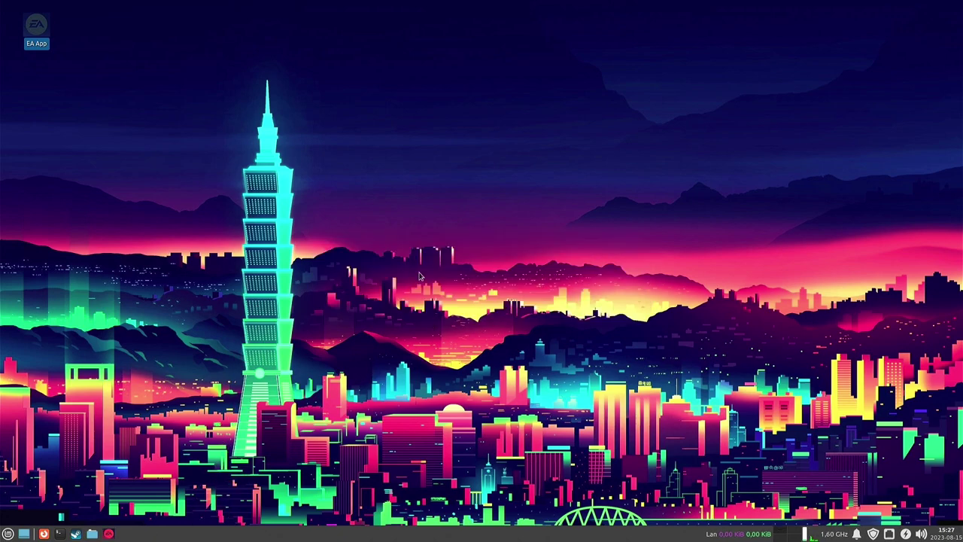
# - Permanently delete the EA App shortcut from the desktop
pyautogui.rightClick(33, 25)
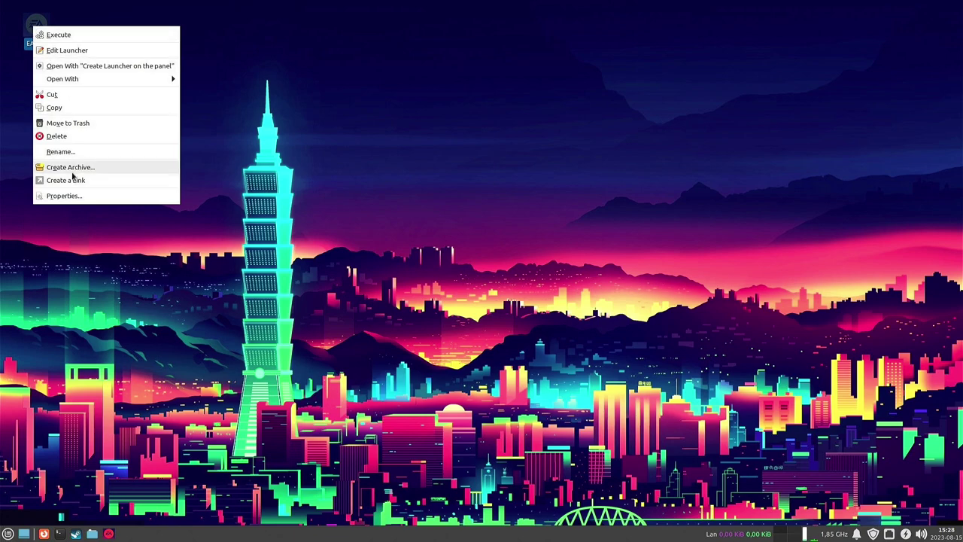
pyautogui.click(73, 140)
pyautogui.click(521, 294)
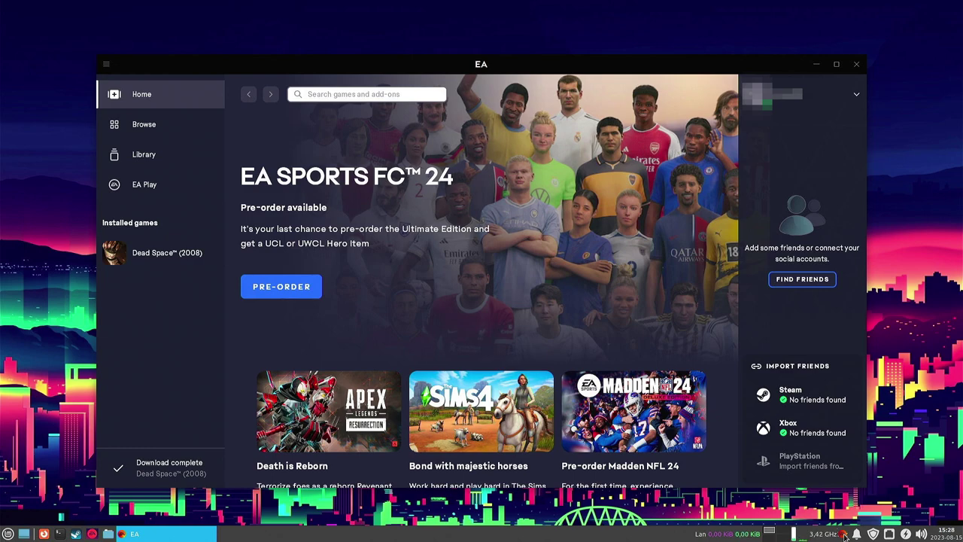
# - Exit EA App from its tray icon menu in the panel
pyautogui.rightClick(845, 534)
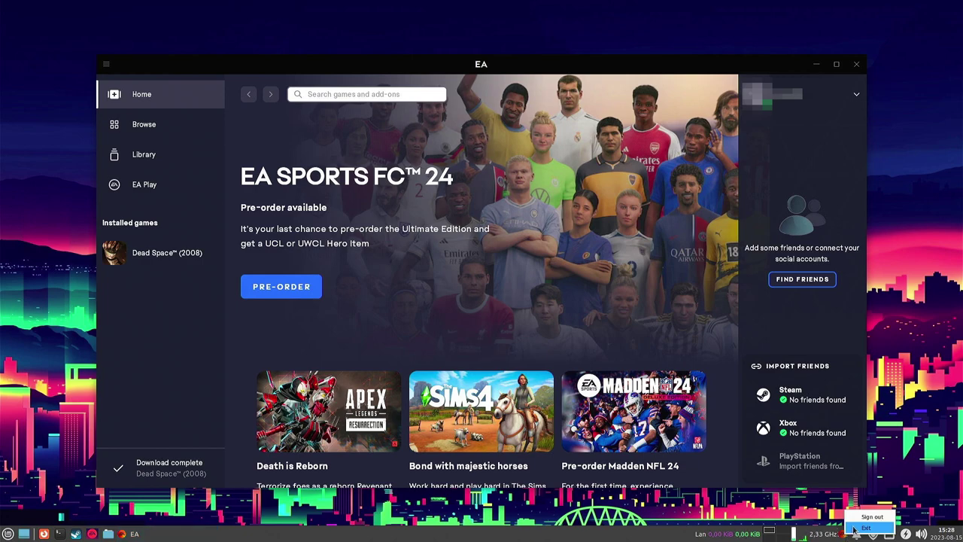
pyautogui.click(856, 528)
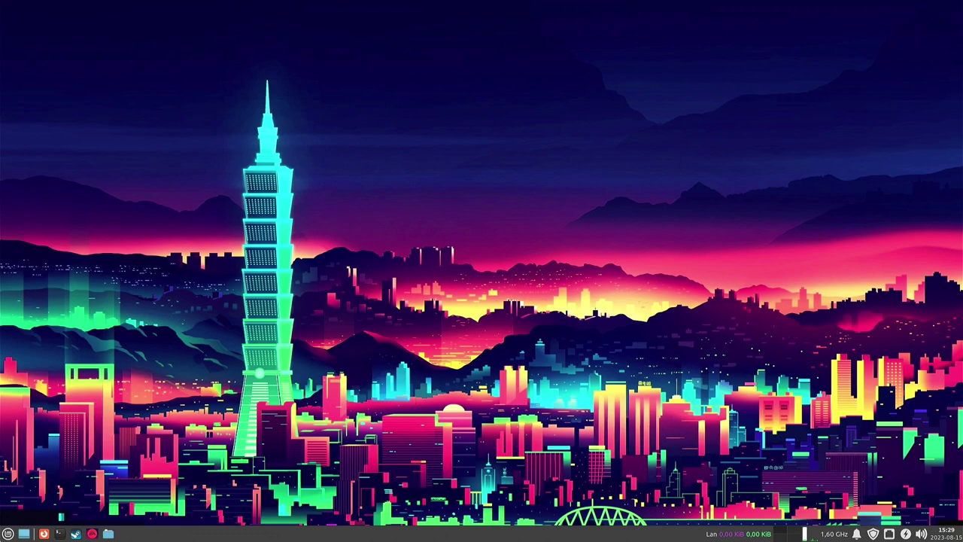
# - Search 'apt' in the Whisker Menu and launch Synaptic Package Manager from the results
pyautogui.press('super')
pyautogui.press('super')
pyautogui.click(9, 533)
pyautogui.moveTo(65, 444)
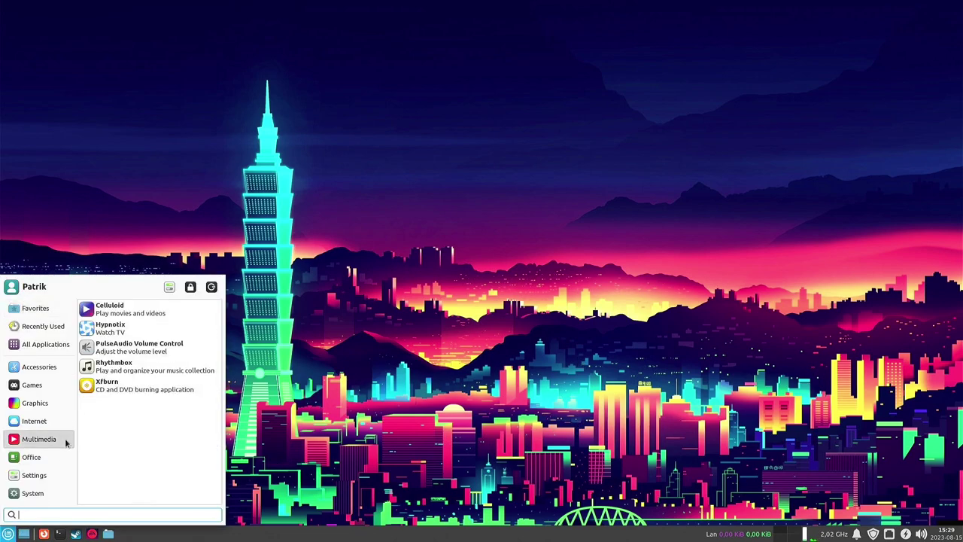
pyautogui.write('apt')
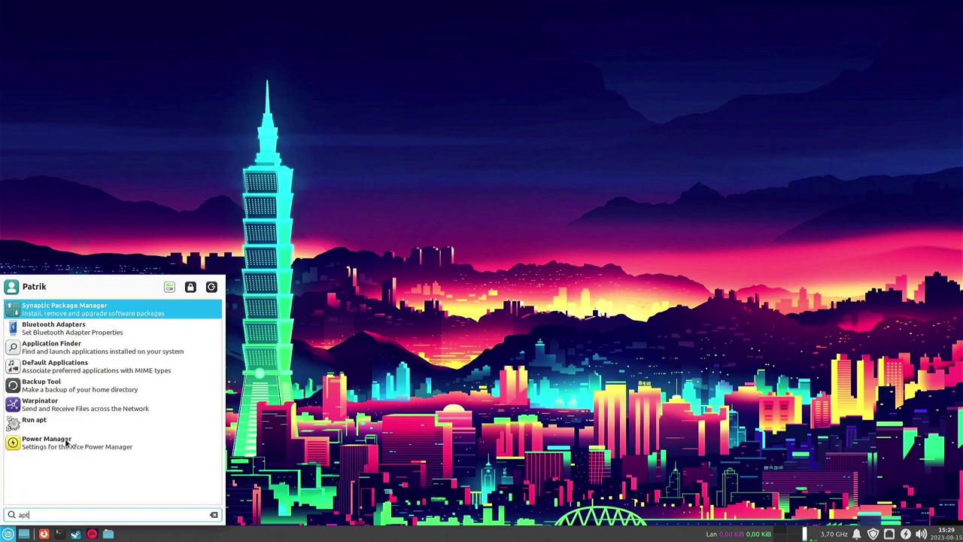
pyautogui.press('Return')
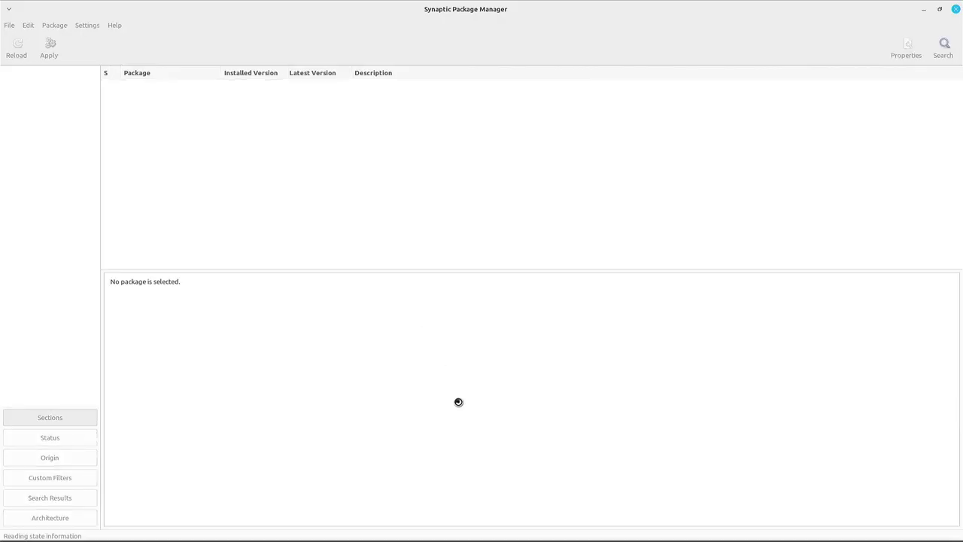
# - Search 'blen' and mark blender for installation with its required packages
pyautogui.click(943, 43)
pyautogui.write('blender')
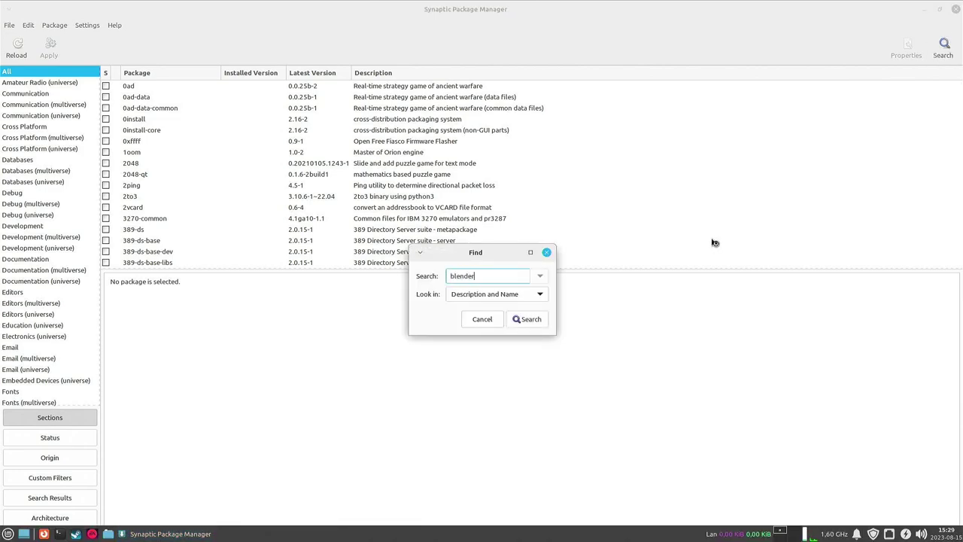
pyautogui.press('Return')
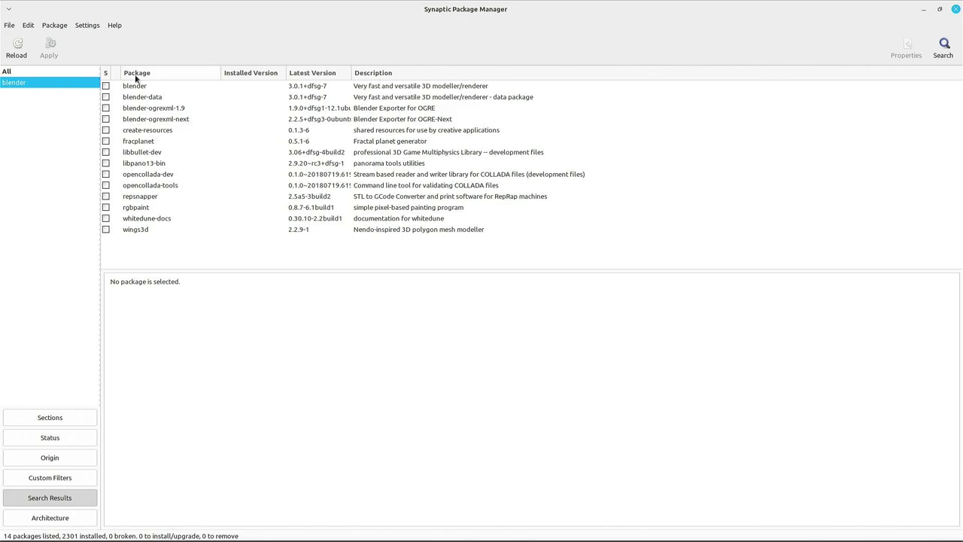
pyautogui.click(107, 87)
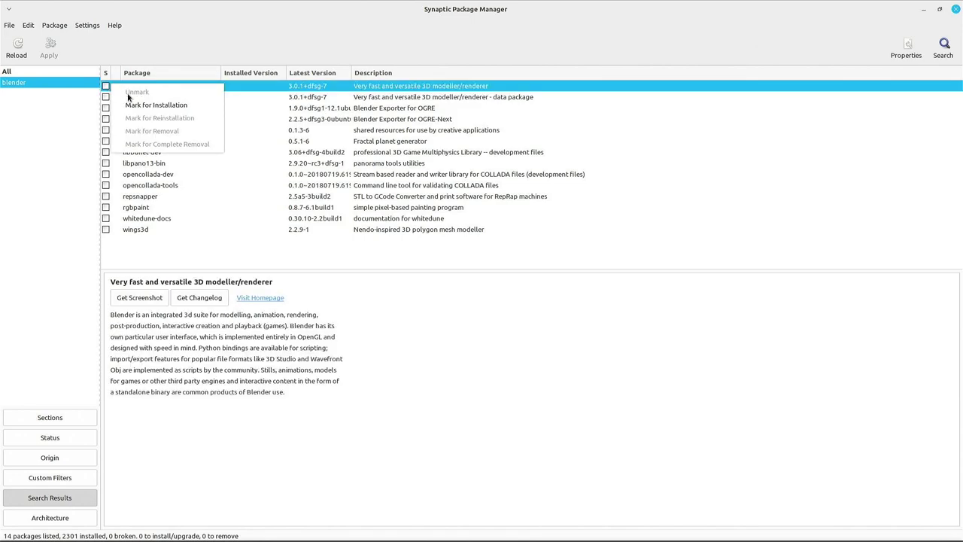
pyautogui.click(128, 103)
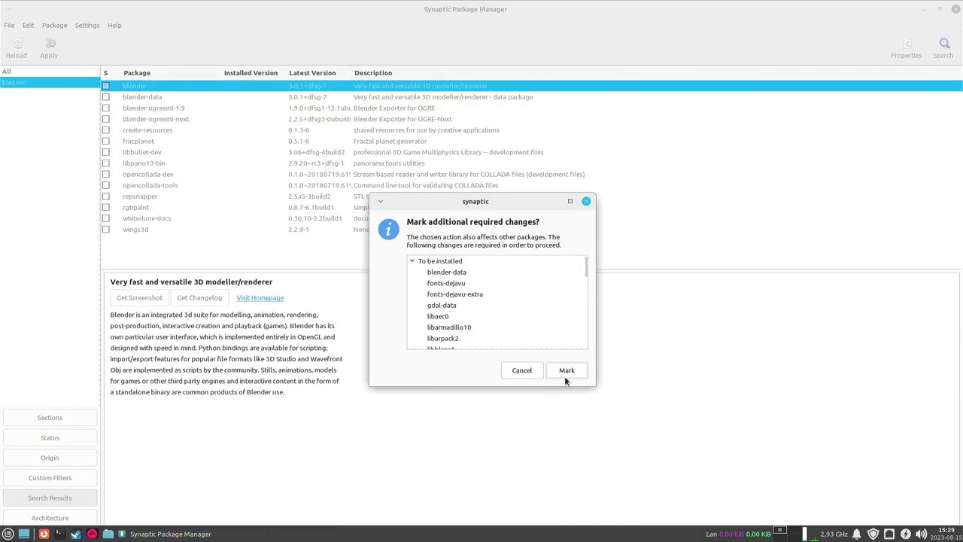
pyautogui.click(566, 372)
# - Search 'gimp' and mark gimp for installation with its required packages
pyautogui.click(940, 52)
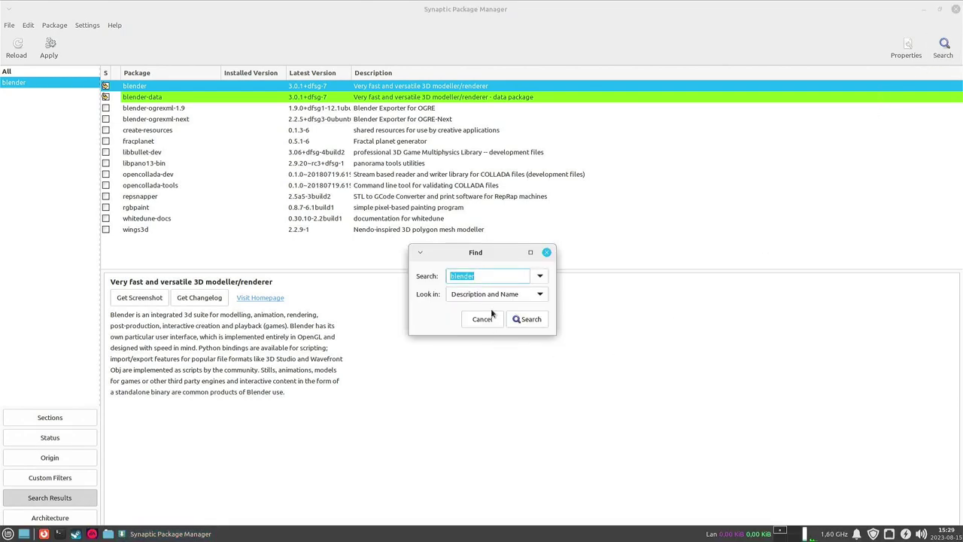
pyautogui.write('gimp')
pyautogui.press('Return')
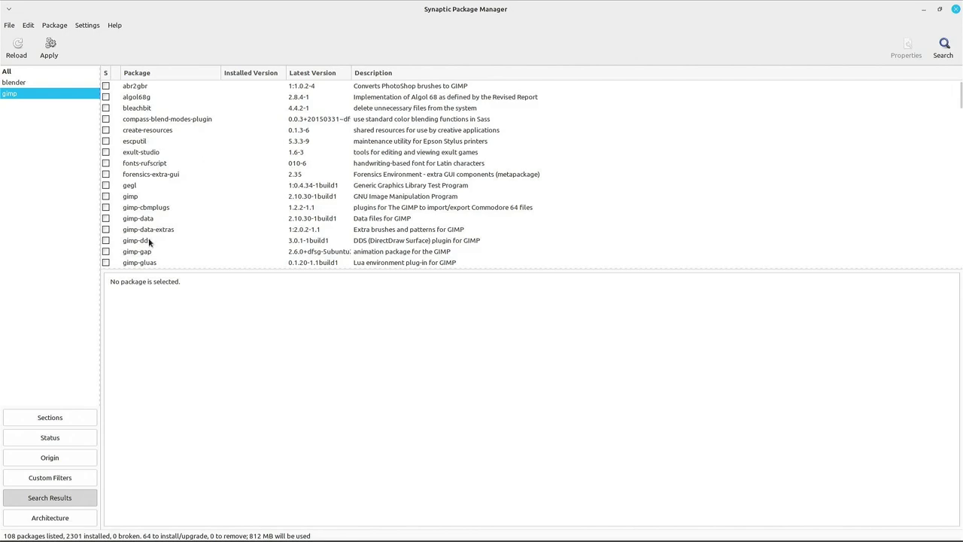
pyautogui.click(109, 197)
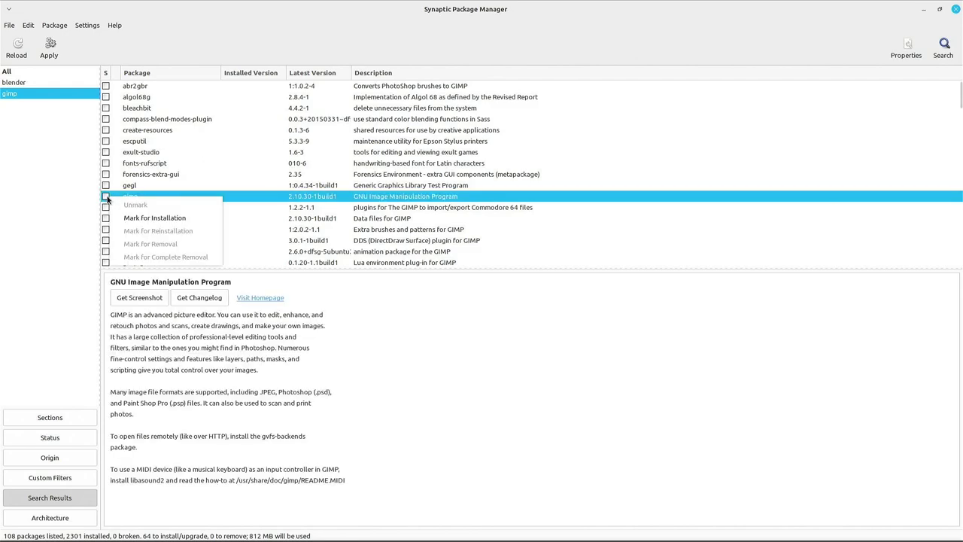
pyautogui.click(125, 218)
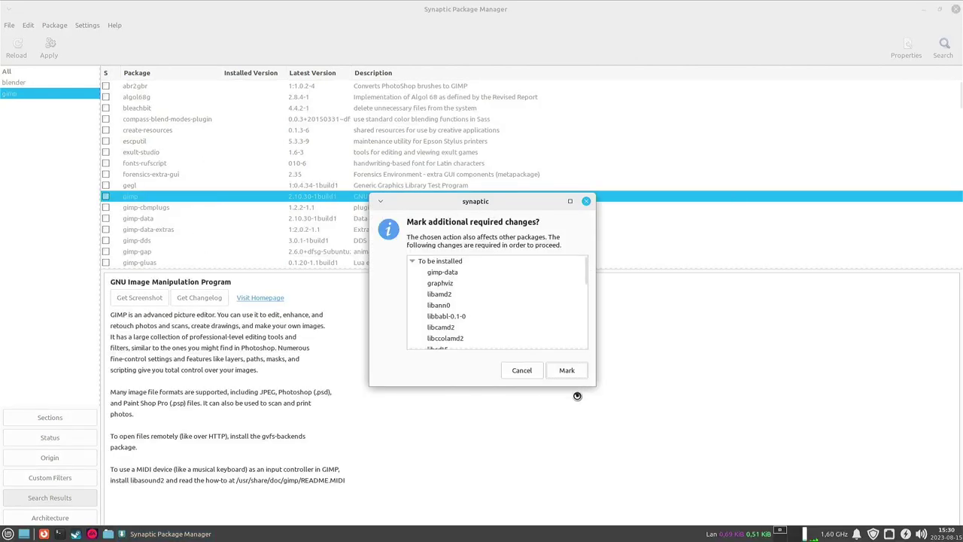
pyautogui.click(567, 370)
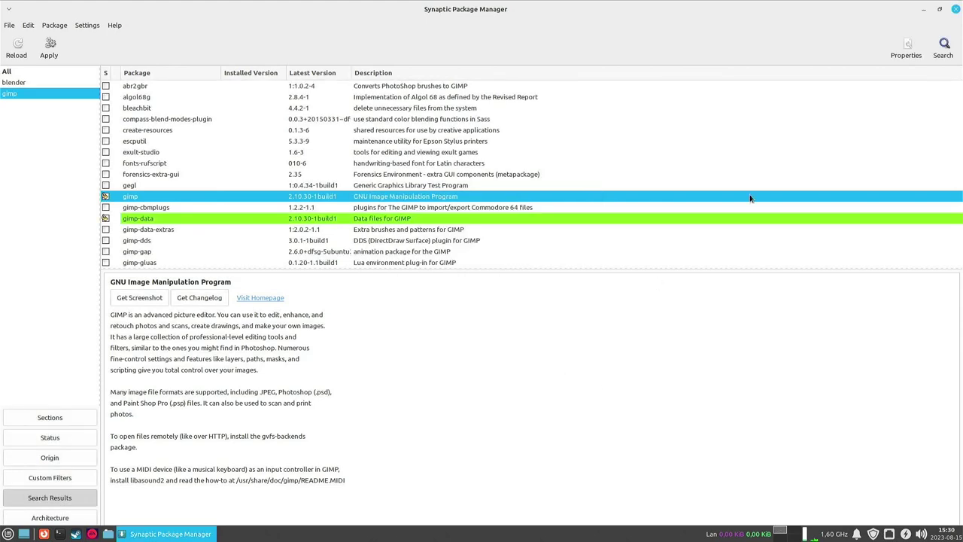
# - Search 'mpv' and mark the mpv package for installation
pyautogui.click(948, 48)
pyautogui.write('mpv')
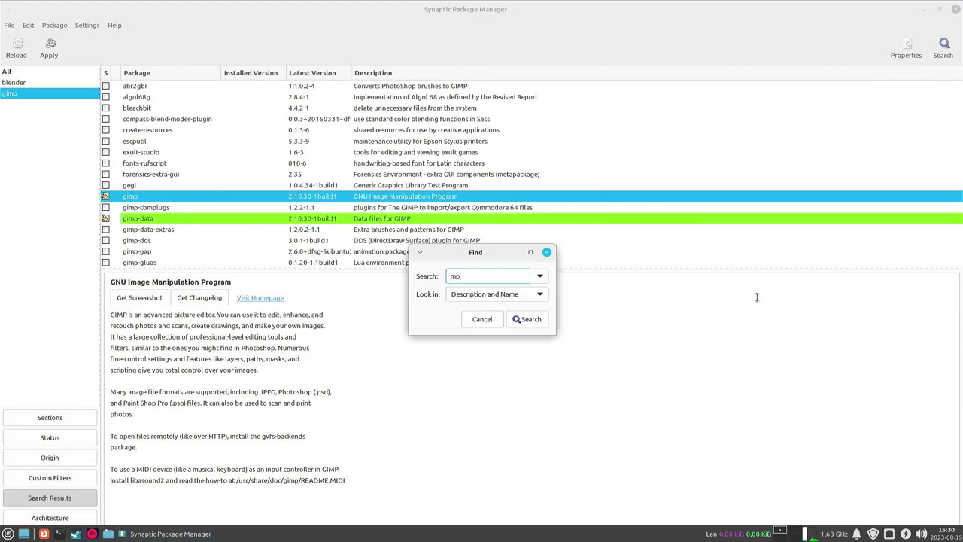
pyautogui.press('Return')
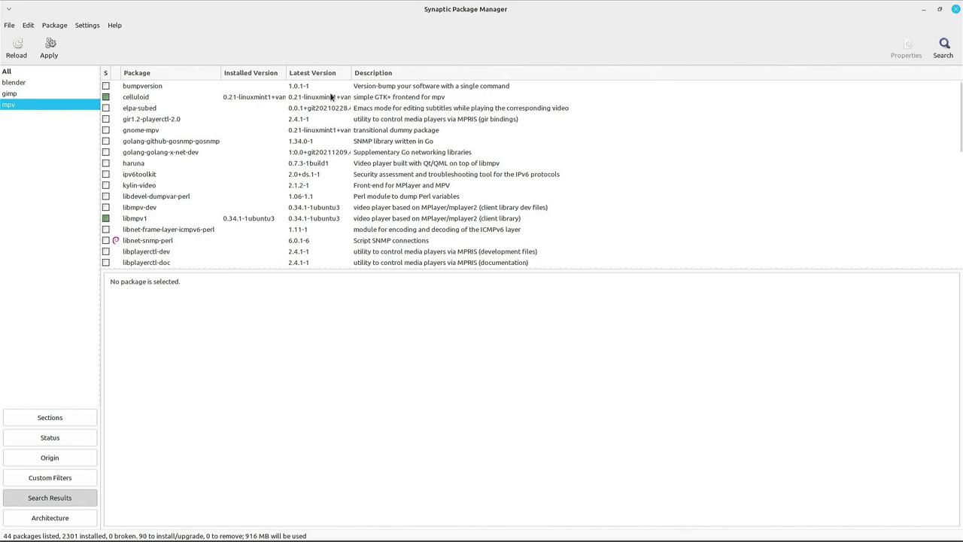
pyautogui.scroll(-2, 190, 215)
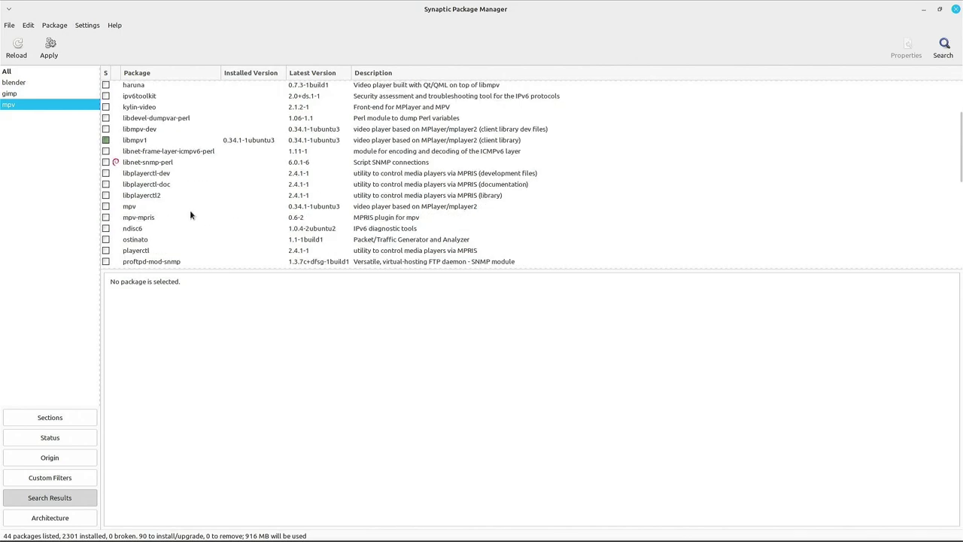
pyautogui.click(110, 206)
pyautogui.click(114, 225)
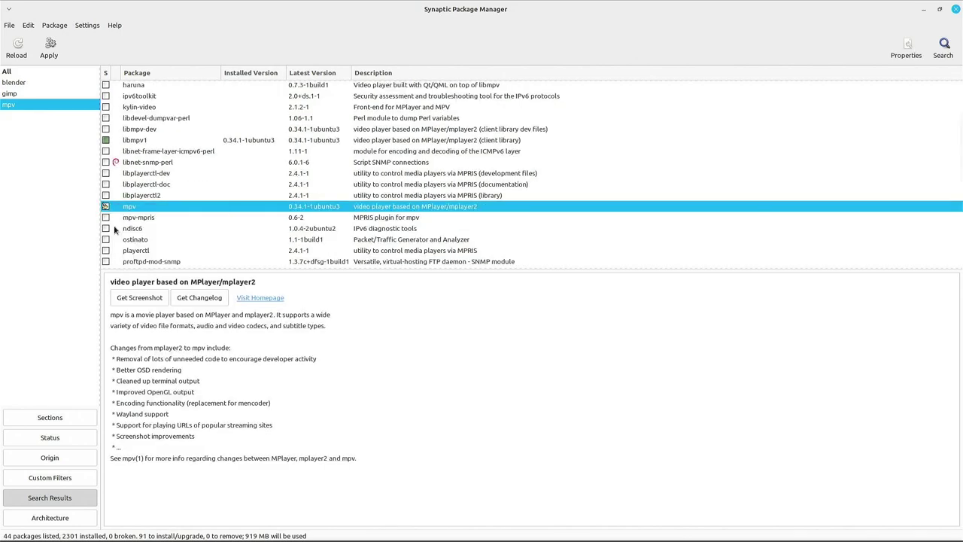
# - Run a new package search for audacious
pyautogui.click(943, 49)
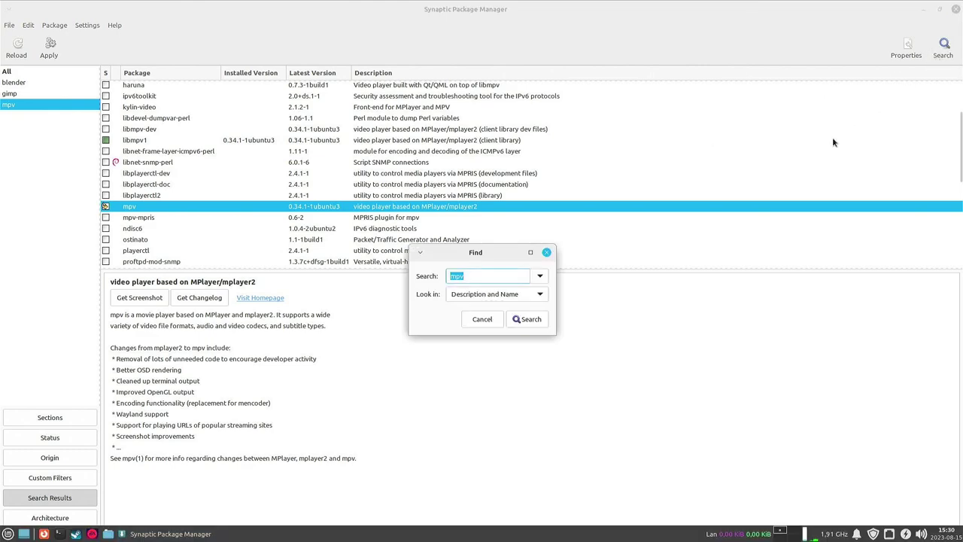
pyautogui.write('audacious')
pyautogui.press('Return')
# - Mark audacious and kicad for installation, accepting their required extra packages
pyautogui.click(109, 85)
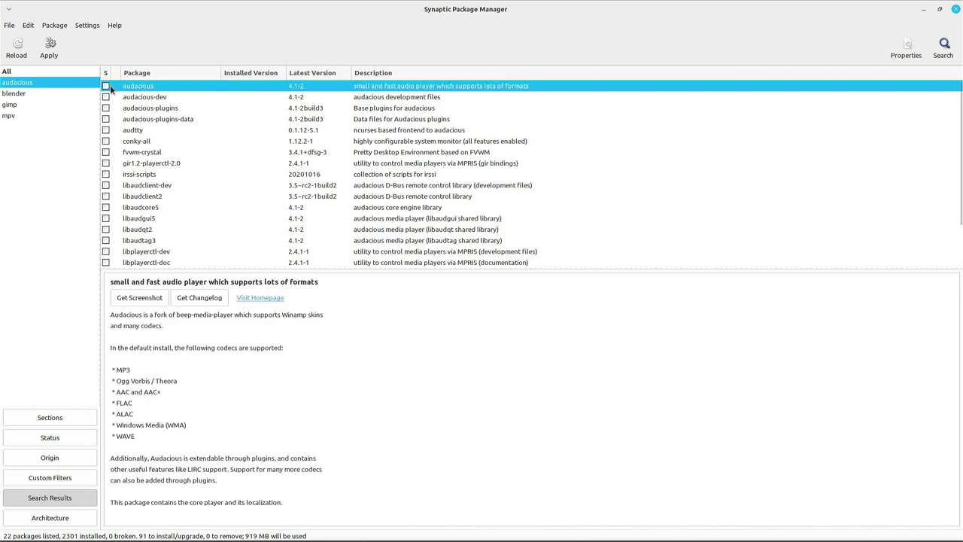
pyautogui.click(107, 87)
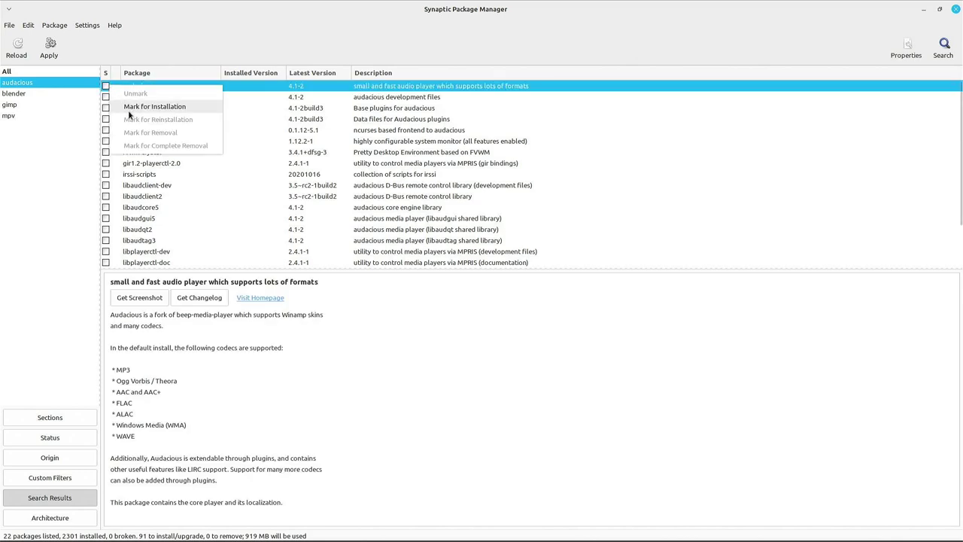
pyautogui.click(128, 107)
pyautogui.click(565, 369)
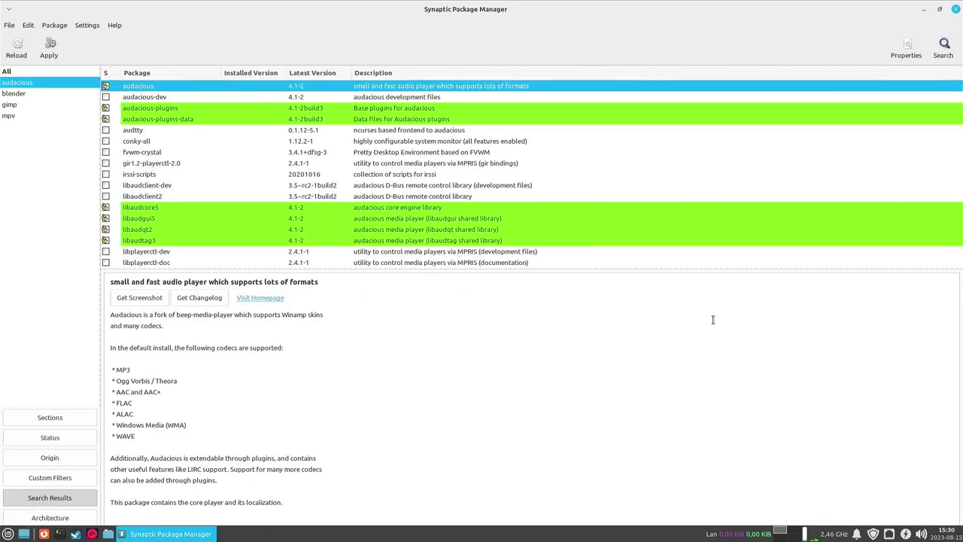
pyautogui.click(944, 47)
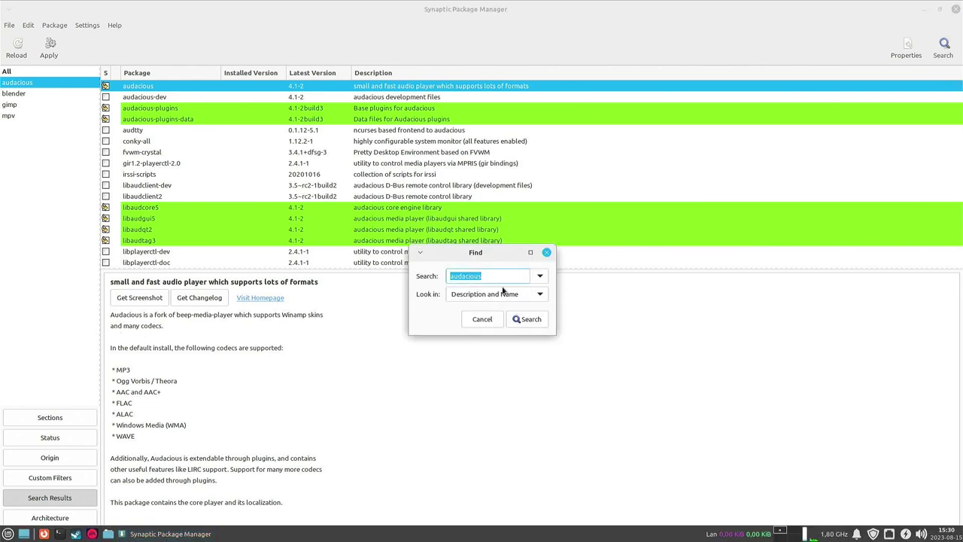
pyautogui.write('kicad')
pyautogui.press('Return')
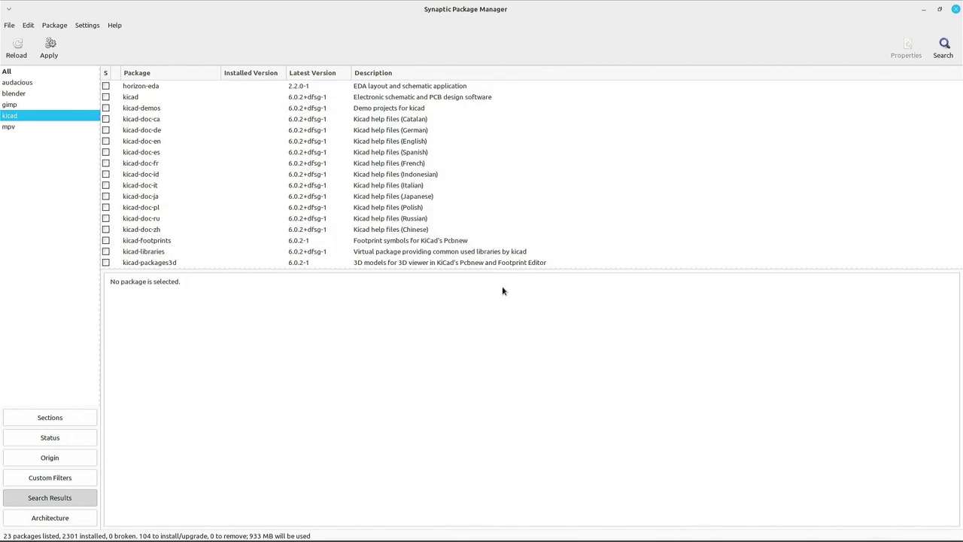
pyautogui.click(106, 97)
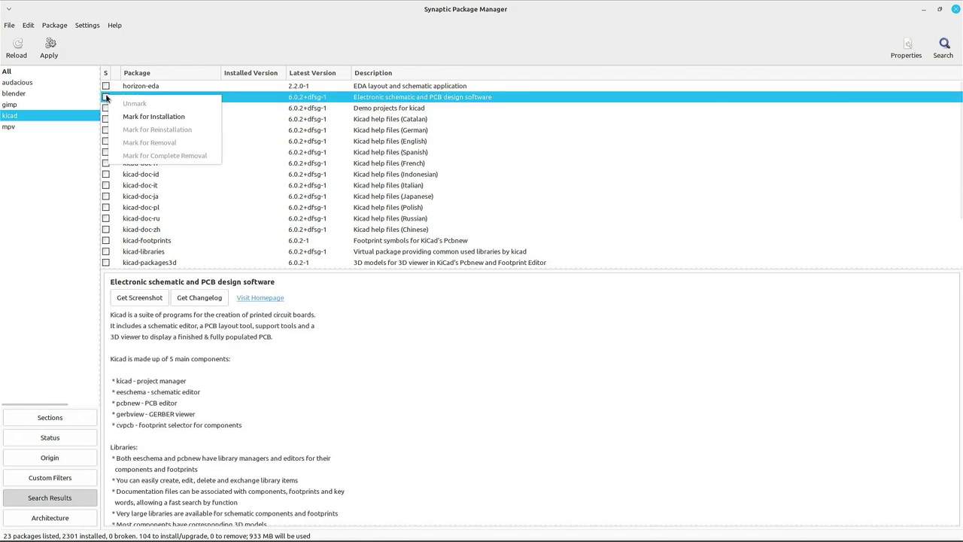
pyautogui.click(162, 115)
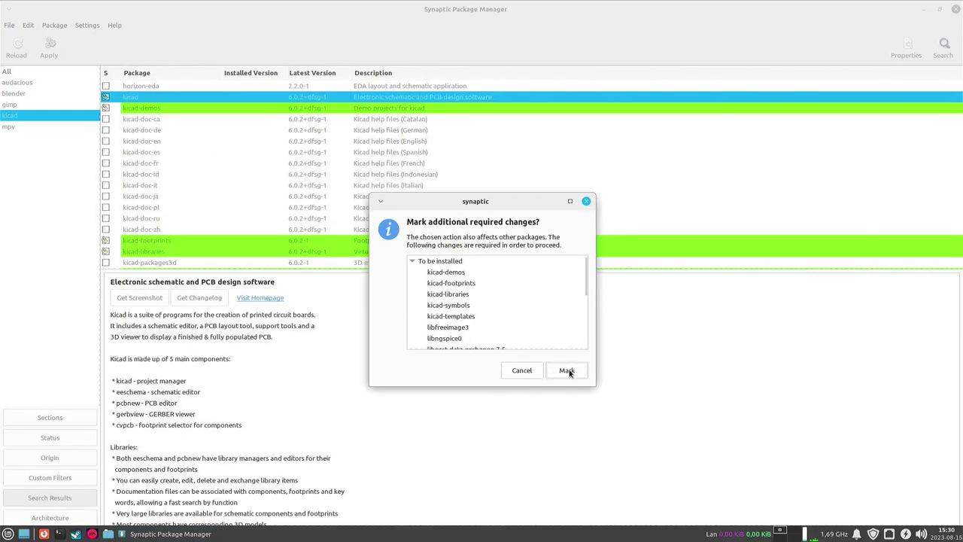
pyautogui.click(567, 370)
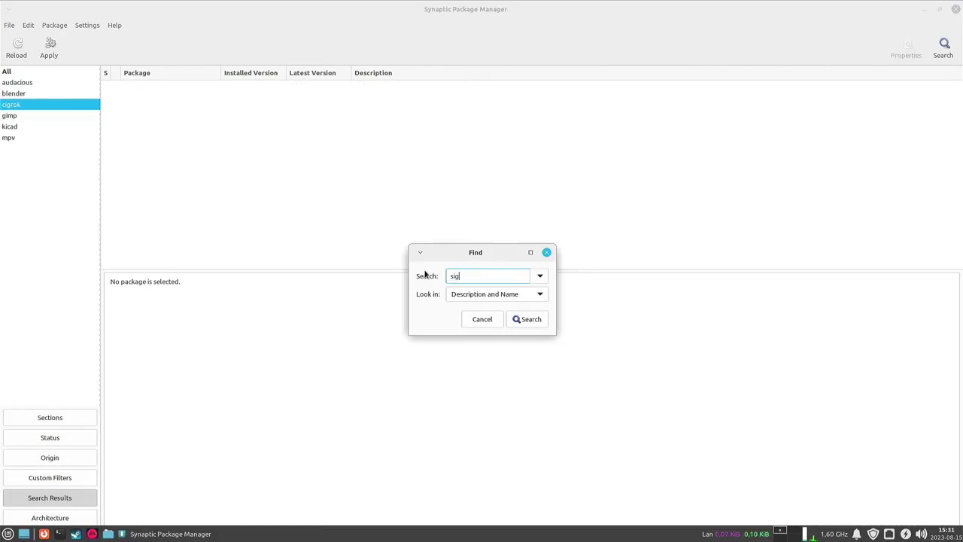
# - Mark the sigrok metapackage and audacity for installation, accepting their required extra packages
pyautogui.write('rok')
pyautogui.press('Return')
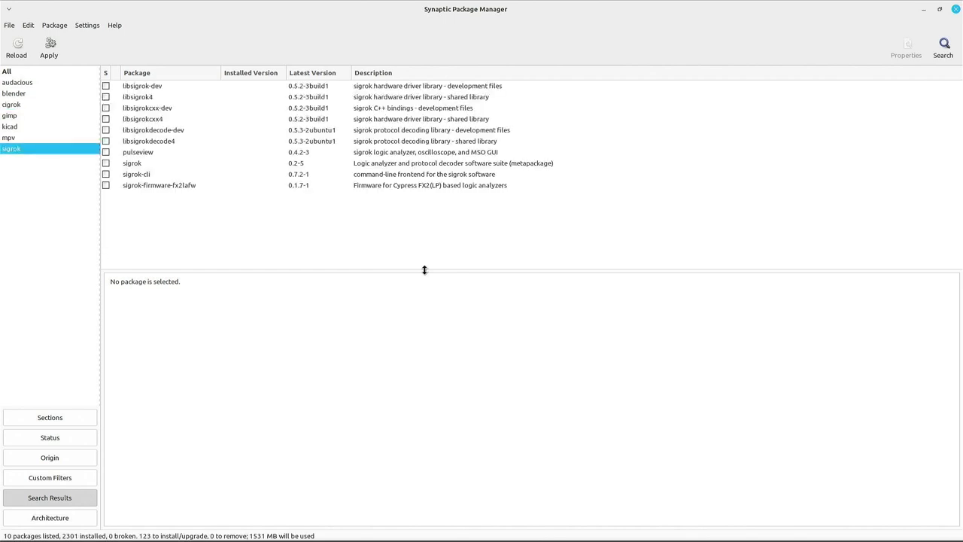
pyautogui.click(105, 163)
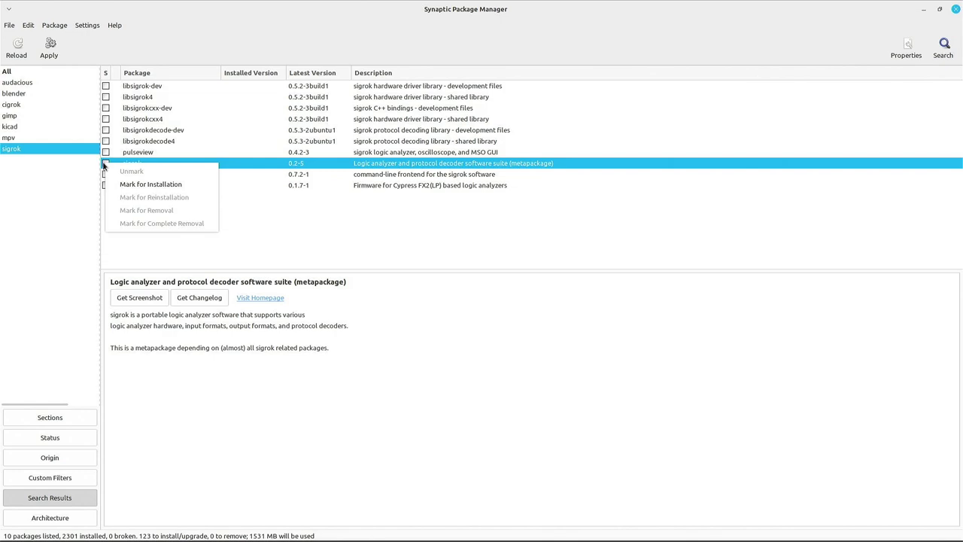
pyautogui.click(143, 184)
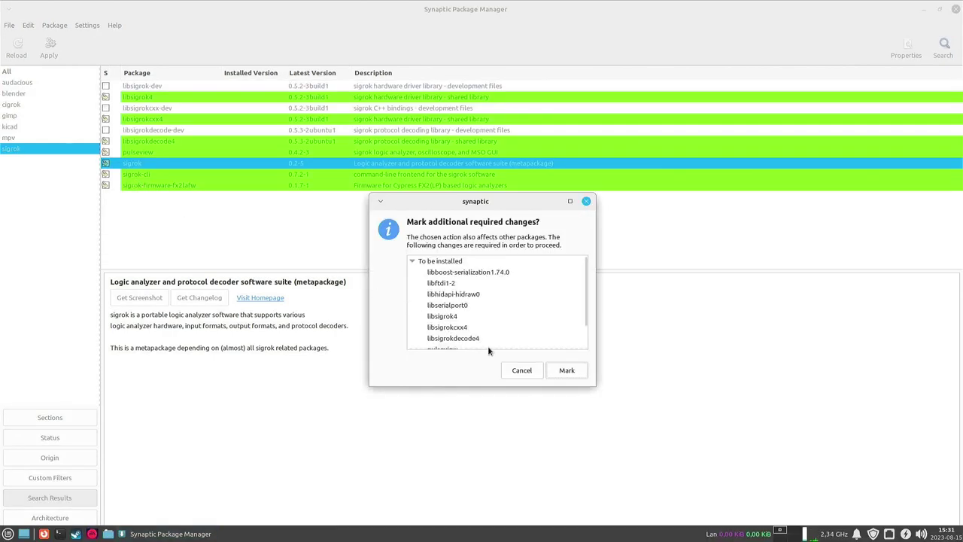
pyautogui.click(567, 371)
pyautogui.hotkey('ctrl', 'f')
pyautogui.write('a')
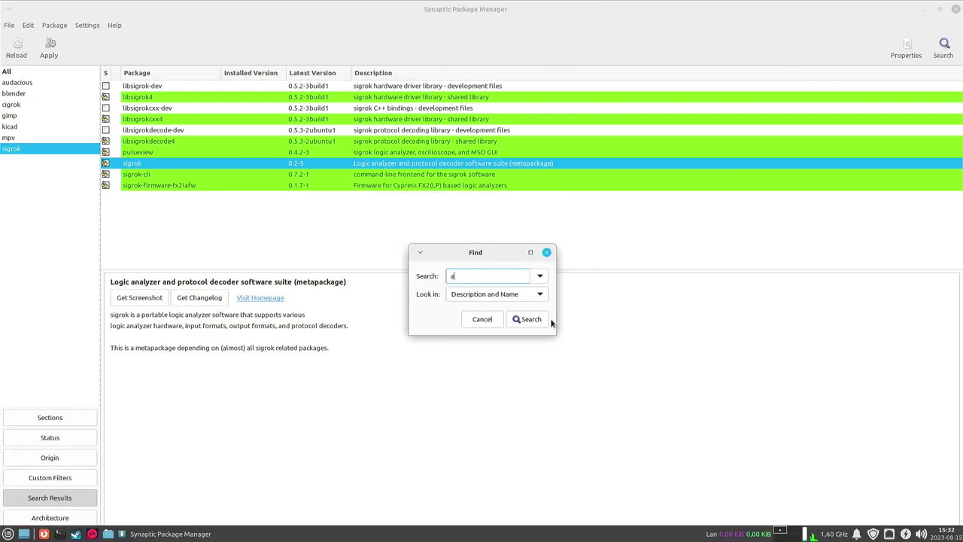
pyautogui.write('udacity')
pyautogui.click(549, 319)
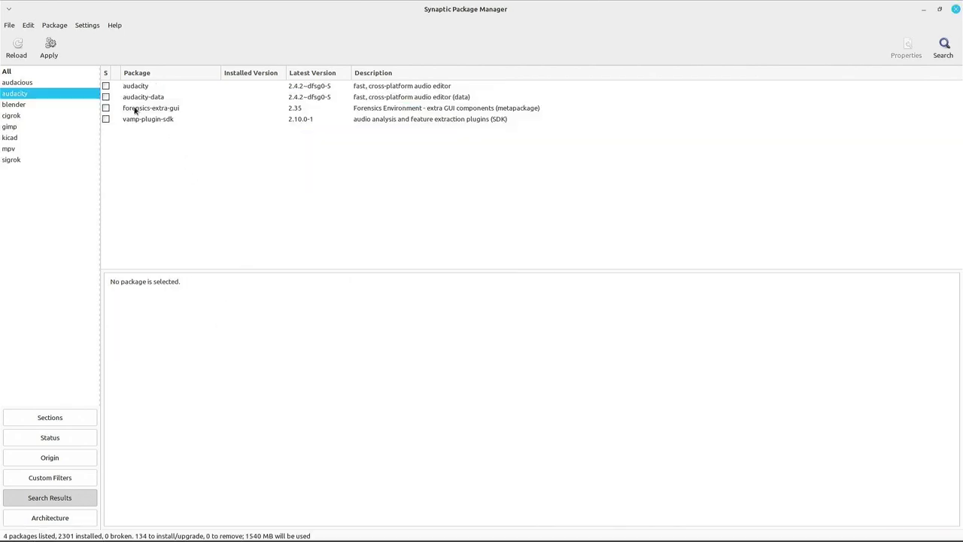
pyautogui.click(107, 86)
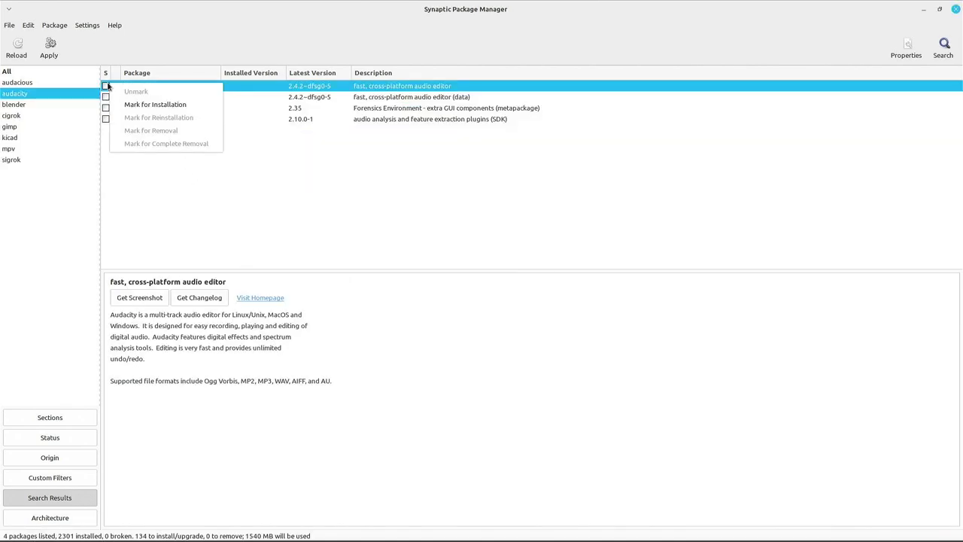
pyautogui.click(137, 108)
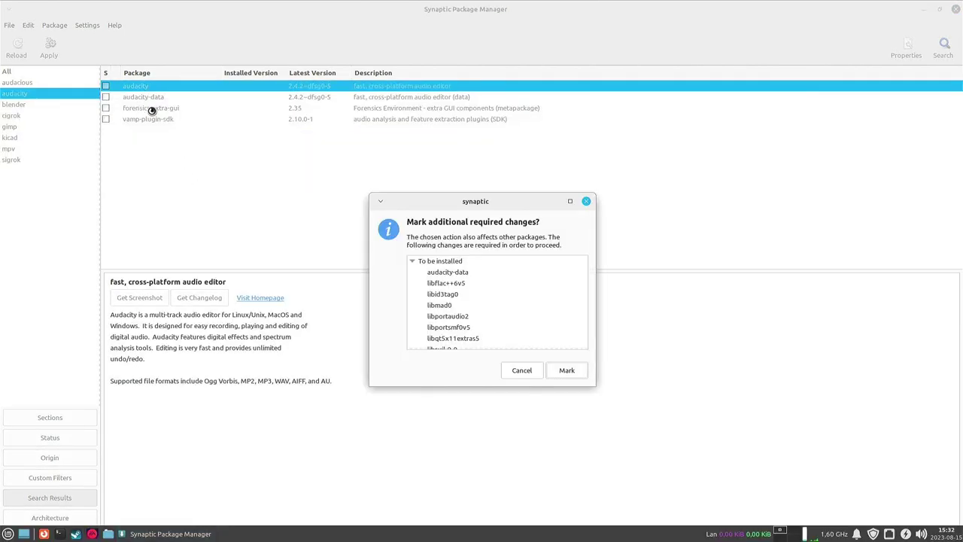
pyautogui.click(566, 371)
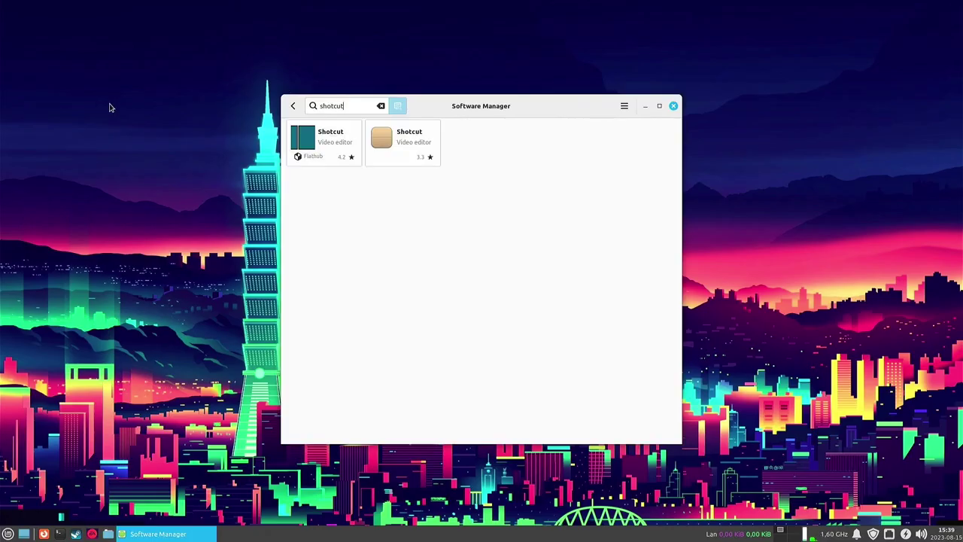
# - Install the Flathub Shotcut package, approving its additional Flatpak components
pyautogui.click(310, 143)
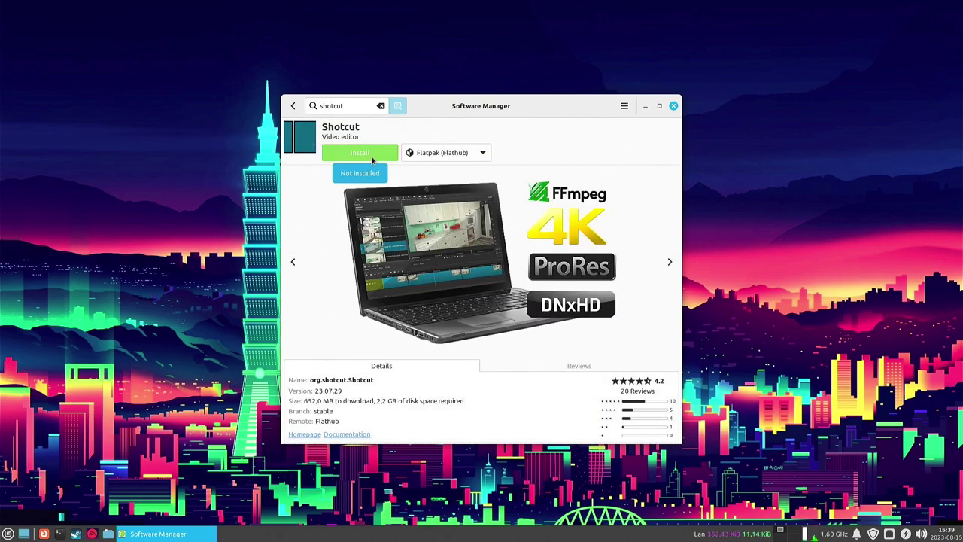
pyautogui.click(371, 158)
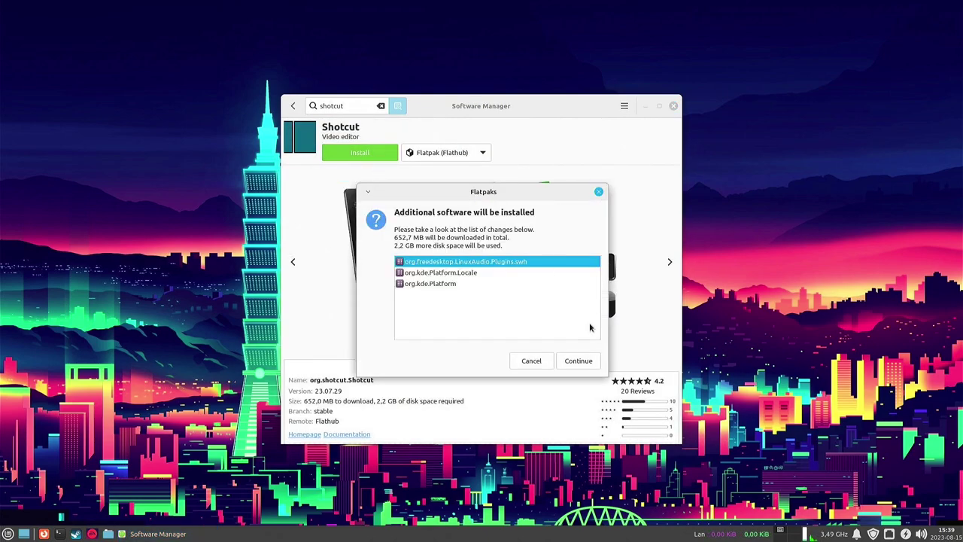
pyautogui.click(589, 361)
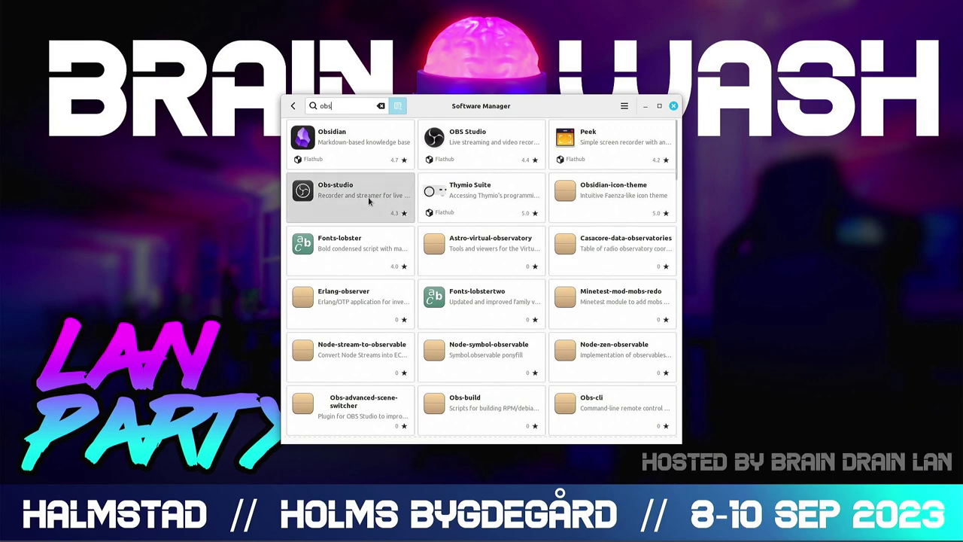
# - Switch OBS Studio's source to Flathub and install it with the extra download
pyautogui.click(369, 201)
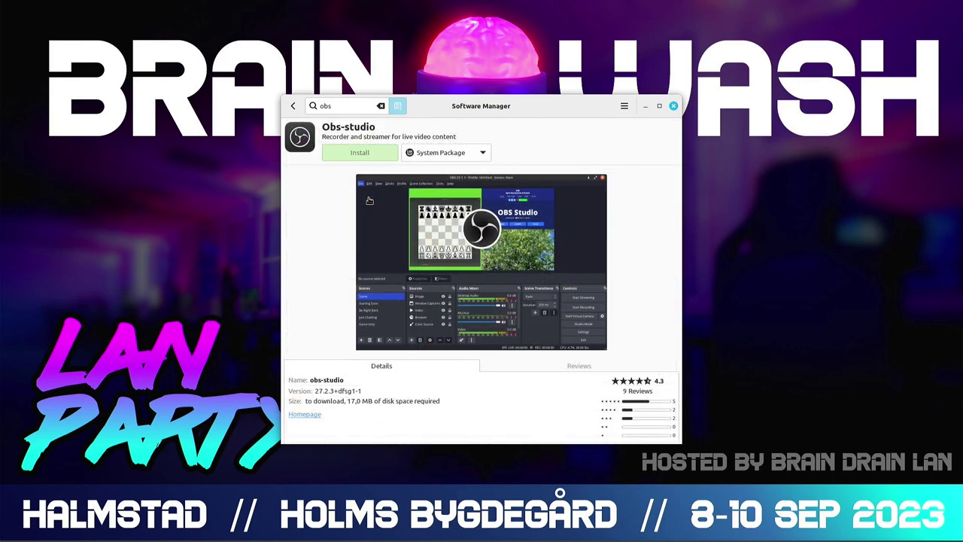
pyautogui.click(466, 158)
pyautogui.click(461, 170)
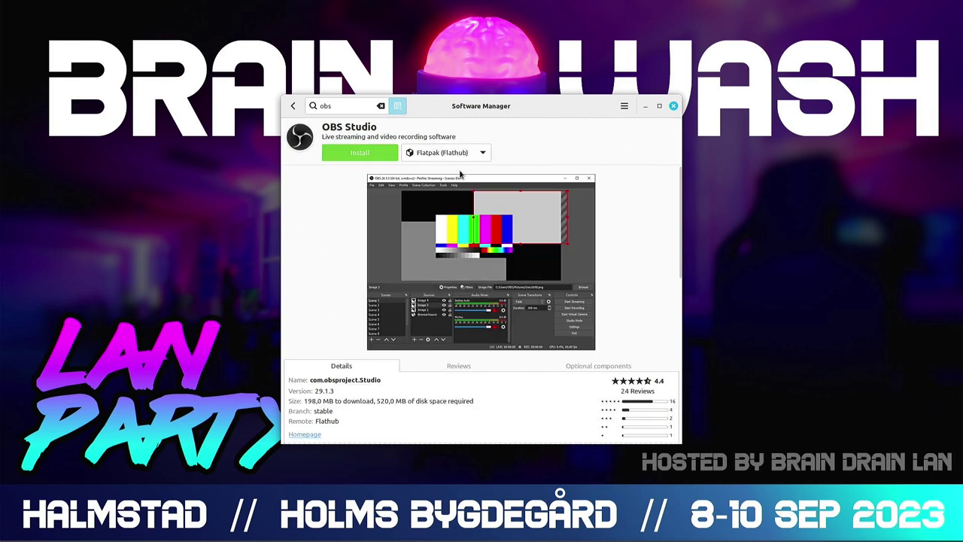
pyautogui.click(360, 152)
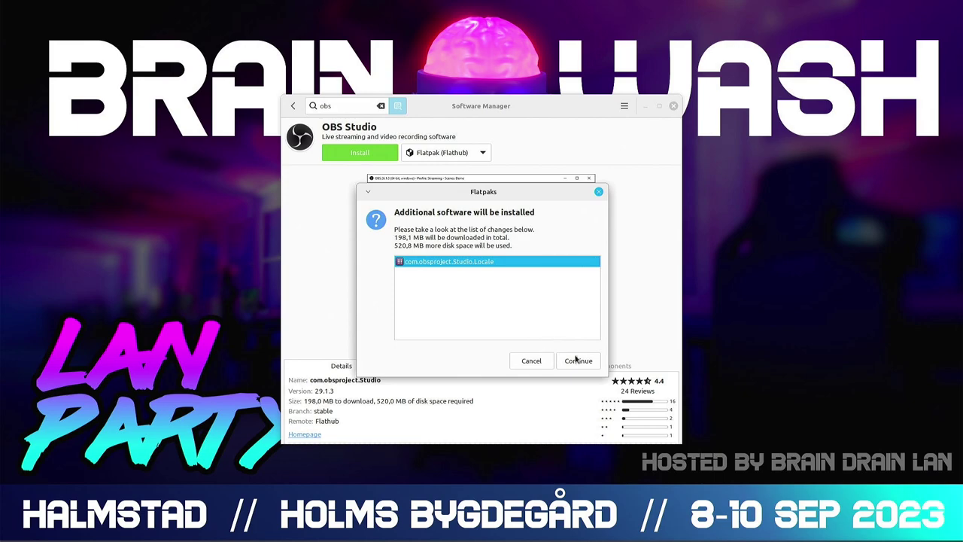
pyautogui.click(576, 361)
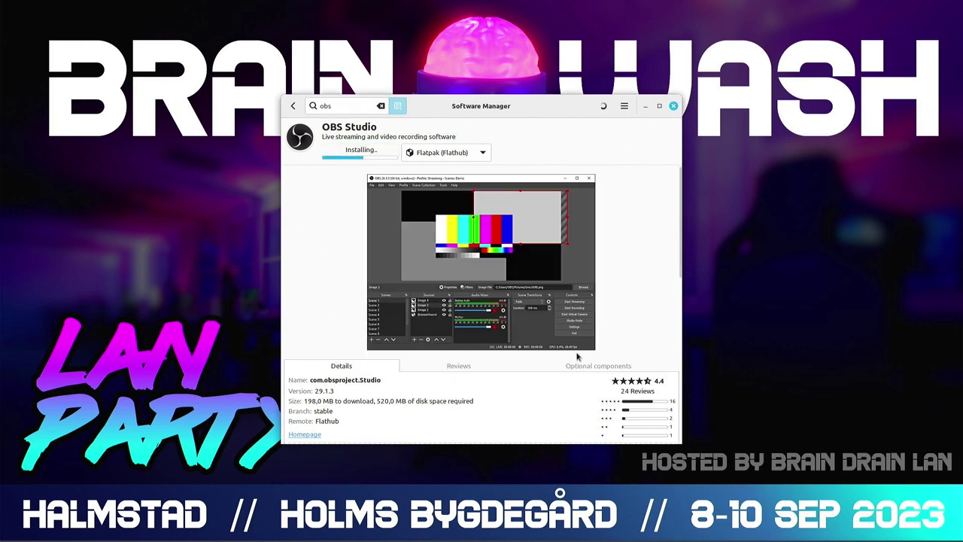
# - Close Software Manager and launch OBS Studio by searching 'obs' in the application menu
pyautogui.click(675, 106)
pyautogui.click(7, 533)
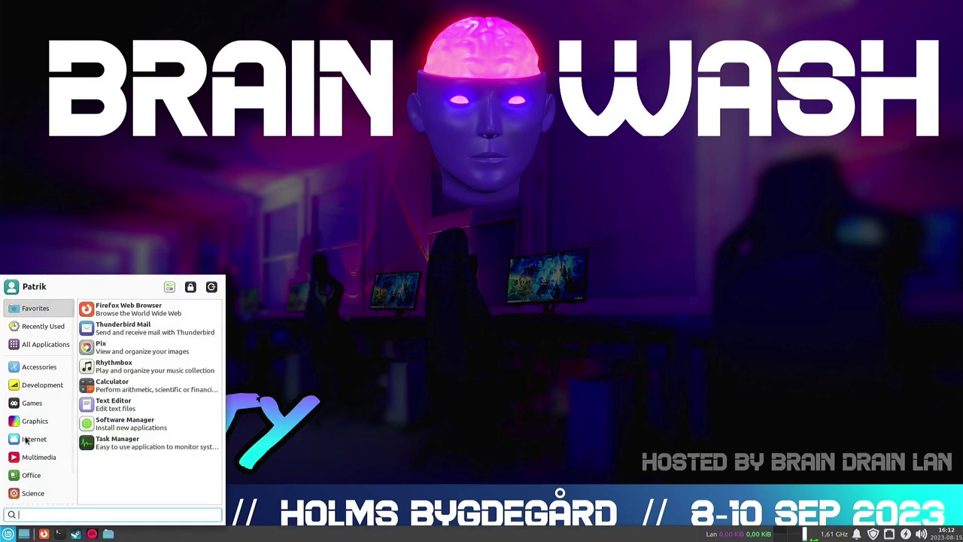
pyautogui.write('obs')
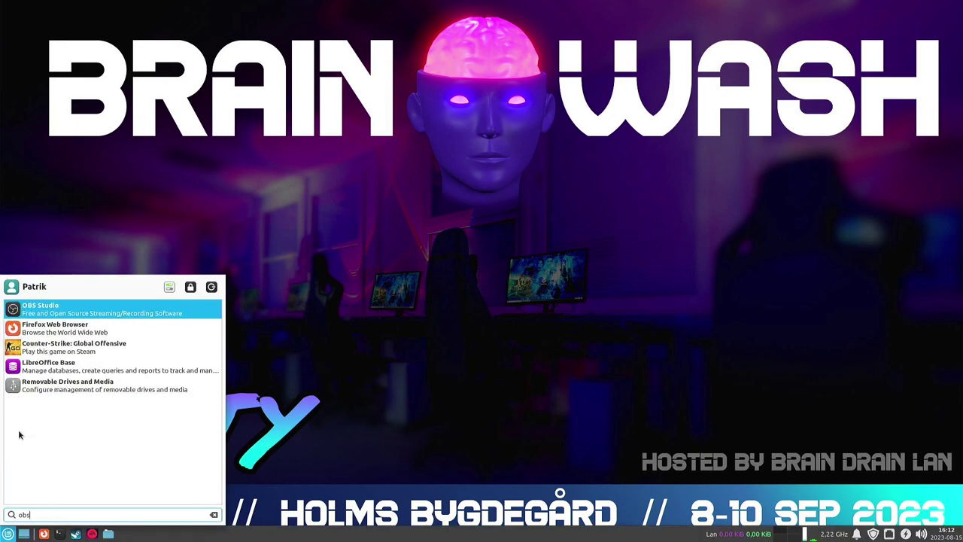
pyautogui.press('Return')
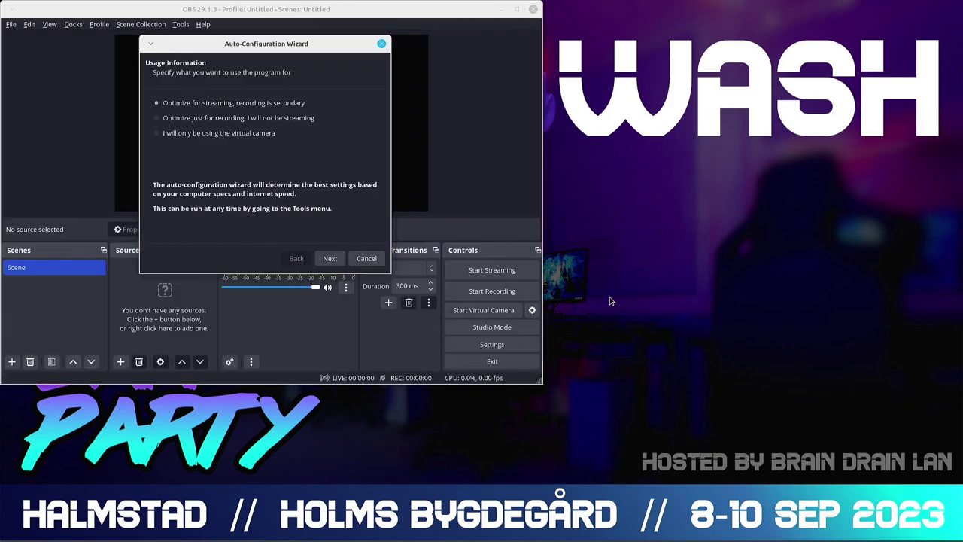
# - Dismiss the OBS auto-configuration wizard and maximize the OBS window
pyautogui.click(328, 257)
pyautogui.click(368, 257)
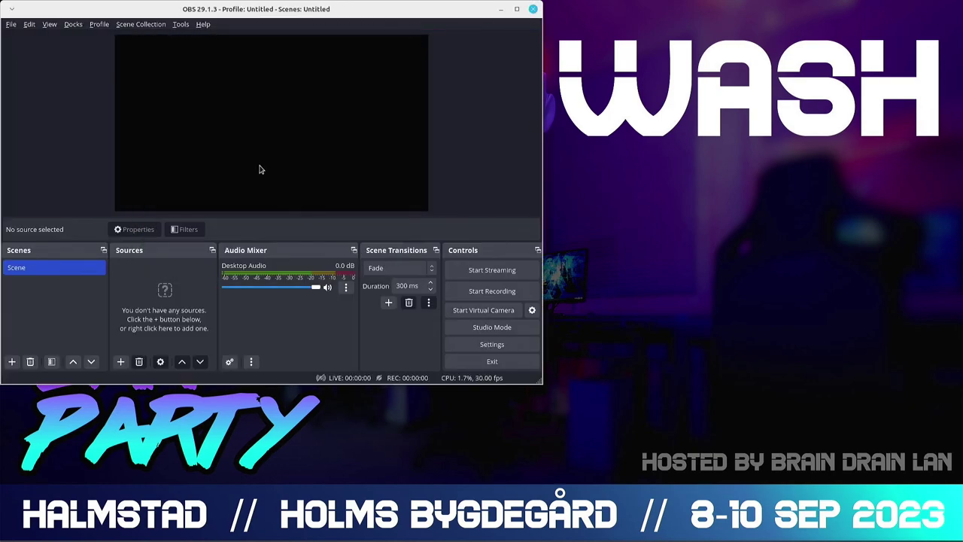
pyautogui.click(517, 9)
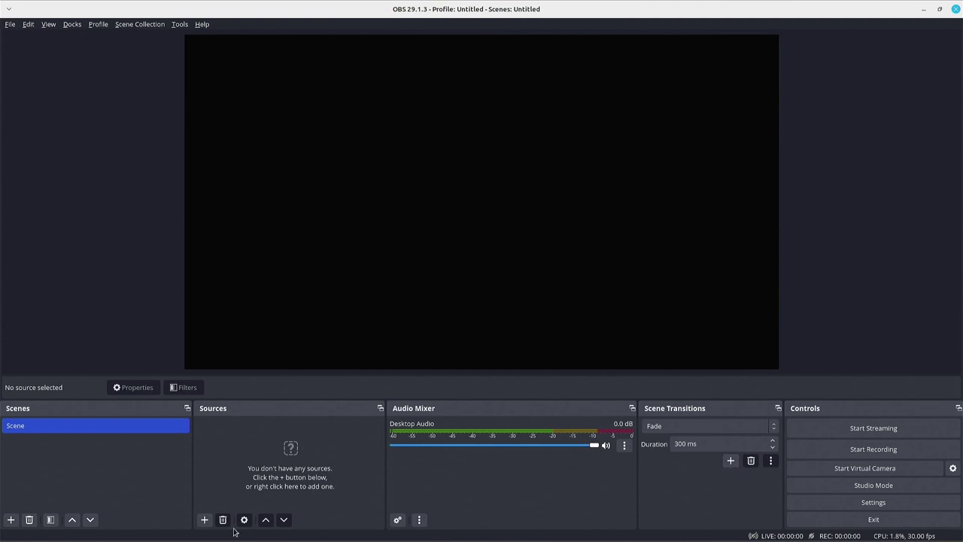
# - Add a Screen Capture (XSHM) source with its default name, then briefly start and stop the virtual camera
pyautogui.click(204, 519)
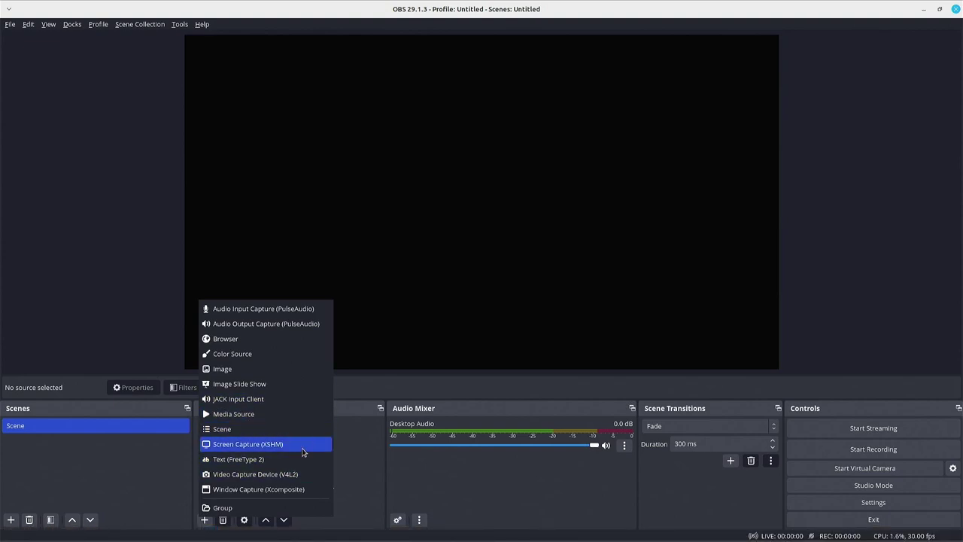
pyautogui.click(301, 445)
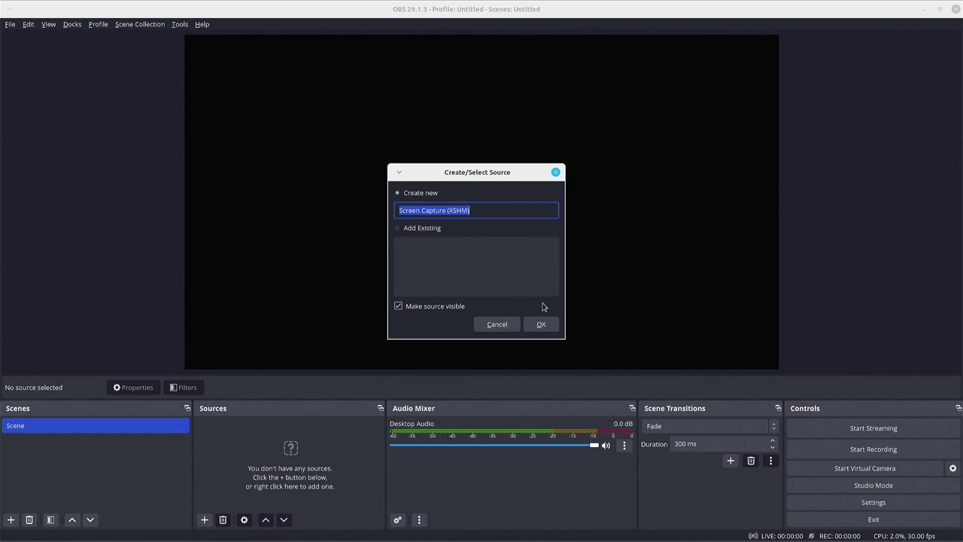
pyautogui.click(540, 325)
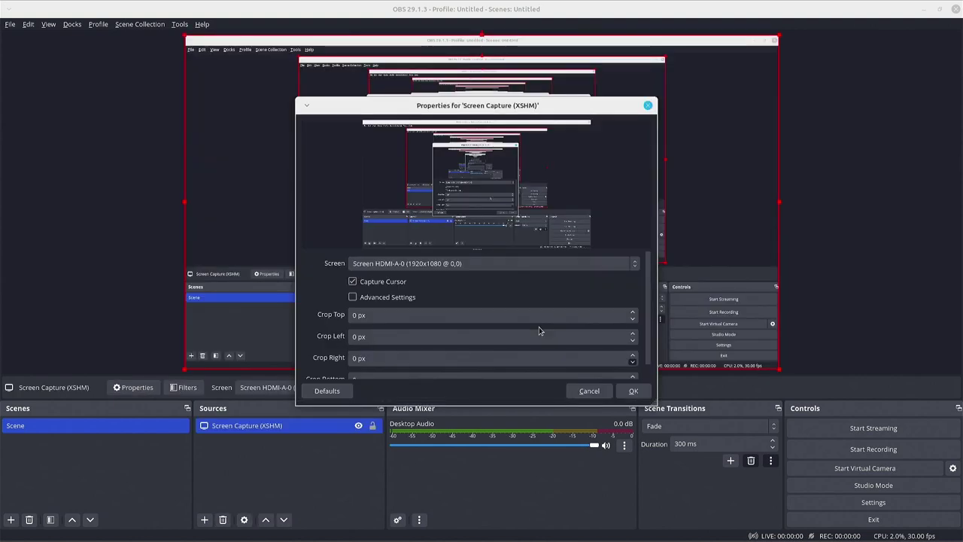
pyautogui.click(813, 469)
pyautogui.click(843, 469)
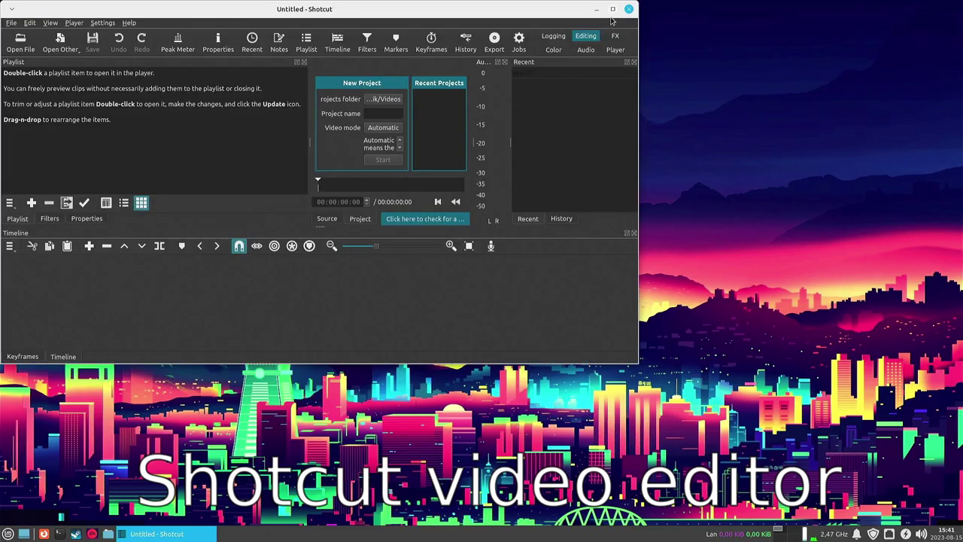
# - Maximize the Shotcut New Project screen, then launch Blender by searching 'blend' in the menu
pyautogui.click(612, 9)
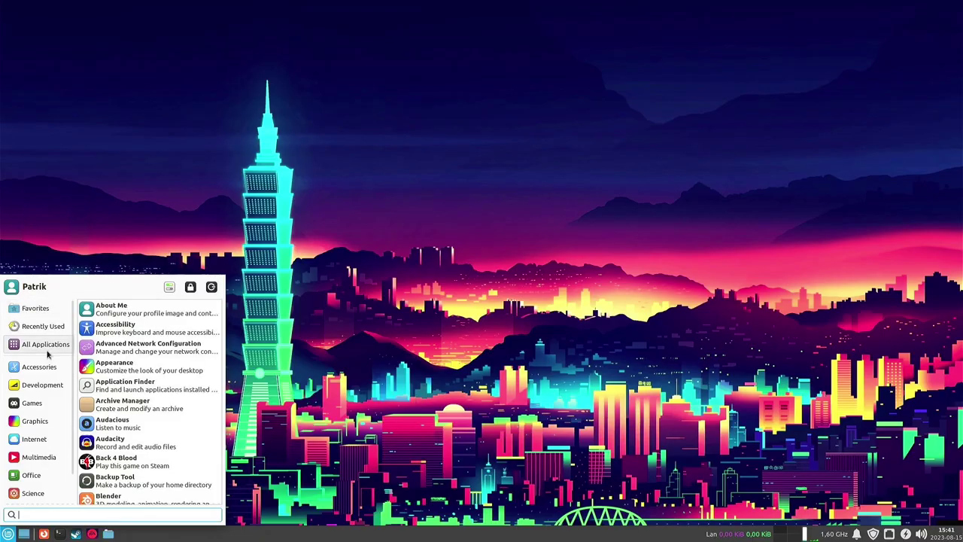
pyautogui.write('blend')
pyautogui.press('Return')
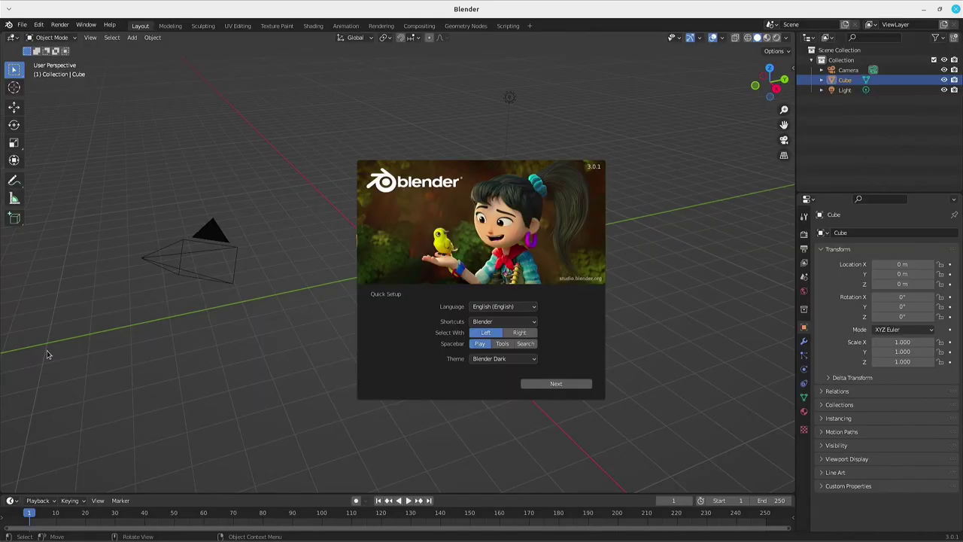
# - Orbit around the default cube, render it with F12, close the render, and quit Blender
pyautogui.moveTo(210, 230); pyautogui.dragTo(396, 305)
pyautogui.press('F12')
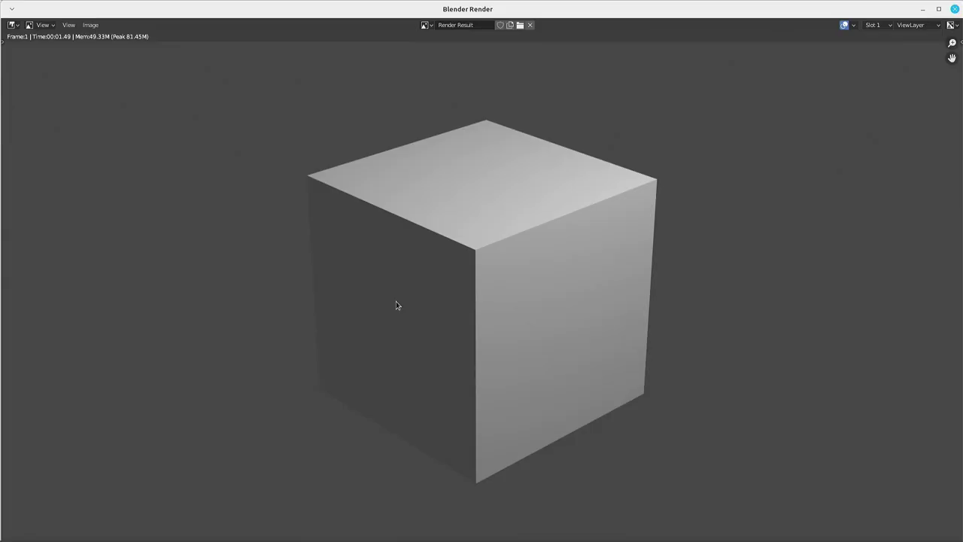
pyautogui.press('Escape')
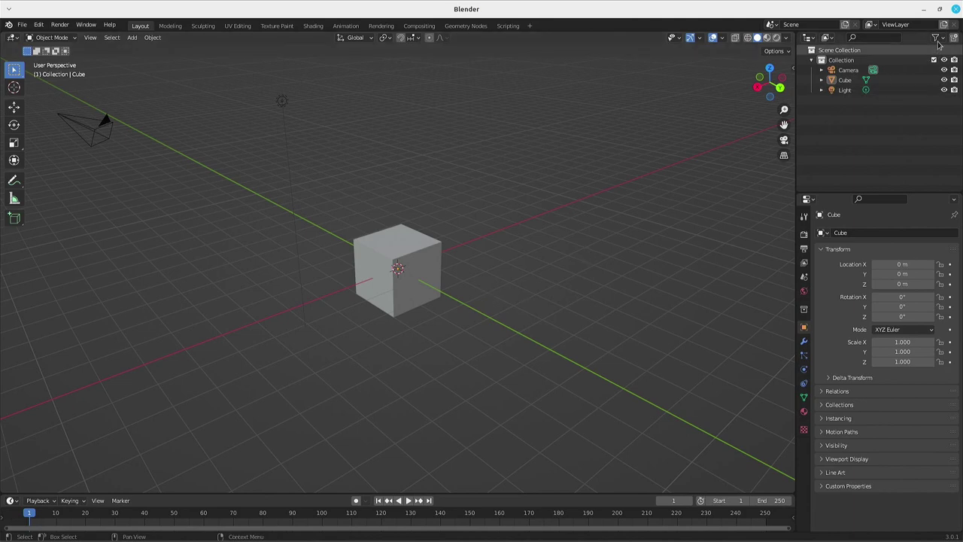
pyautogui.click(954, 9)
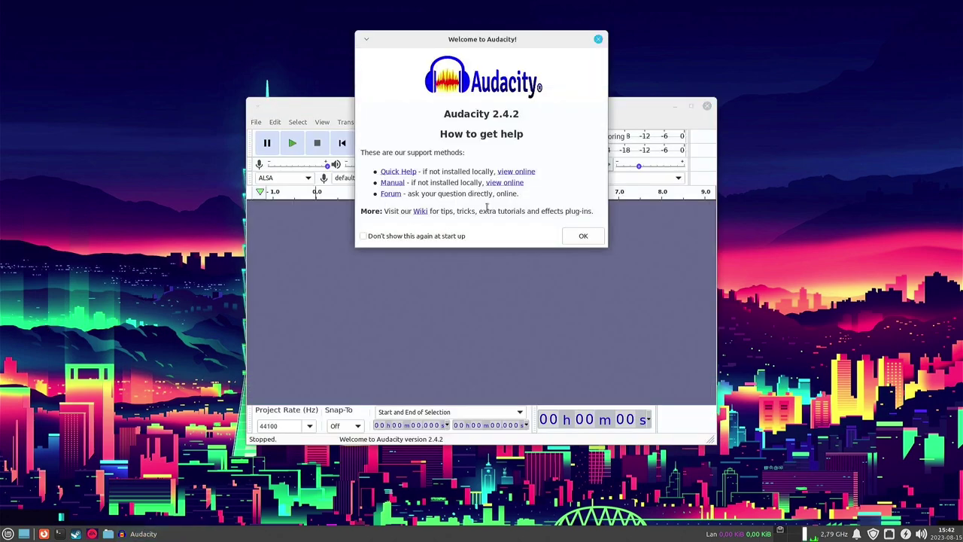
# - Dismiss the welcome dialog, record a roughly six-second test track, quit Audacity, and launch Thonny
pyautogui.click(580, 236)
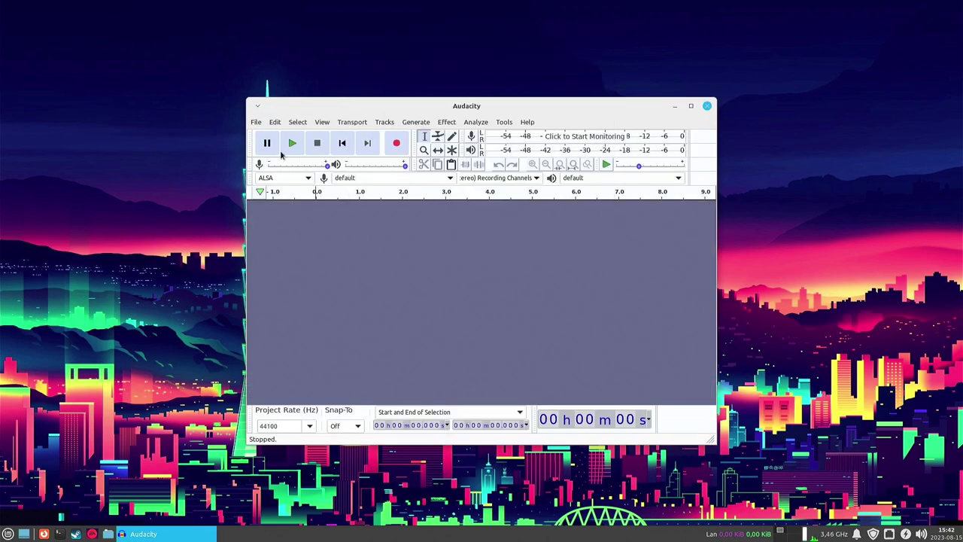
pyautogui.click(391, 148)
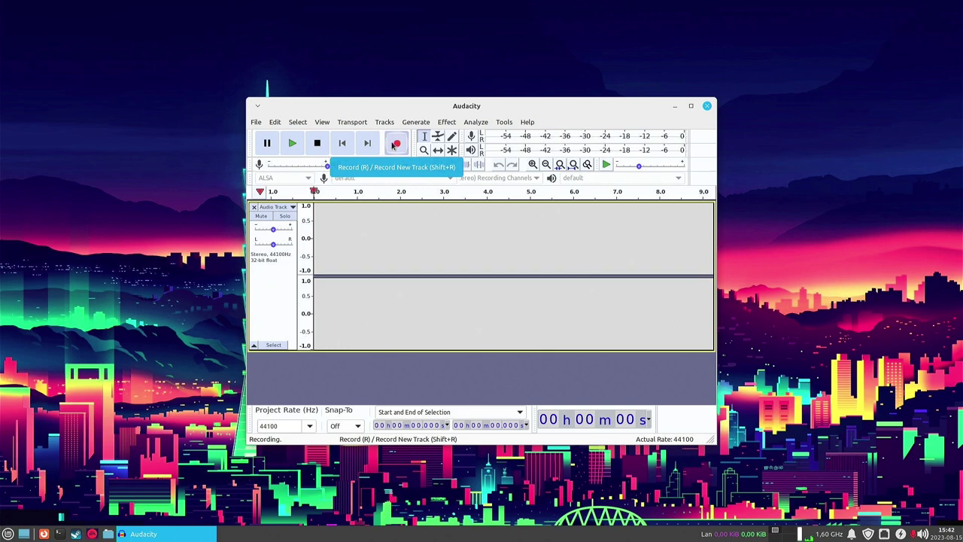
pyautogui.click(318, 145)
pyautogui.hotkey('ctrl', 'w')
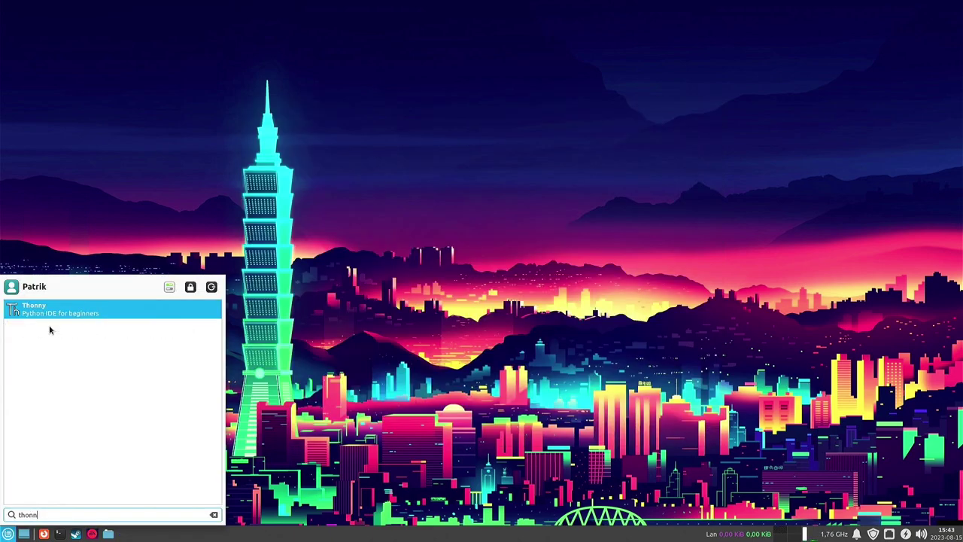
pyautogui.press('Return')
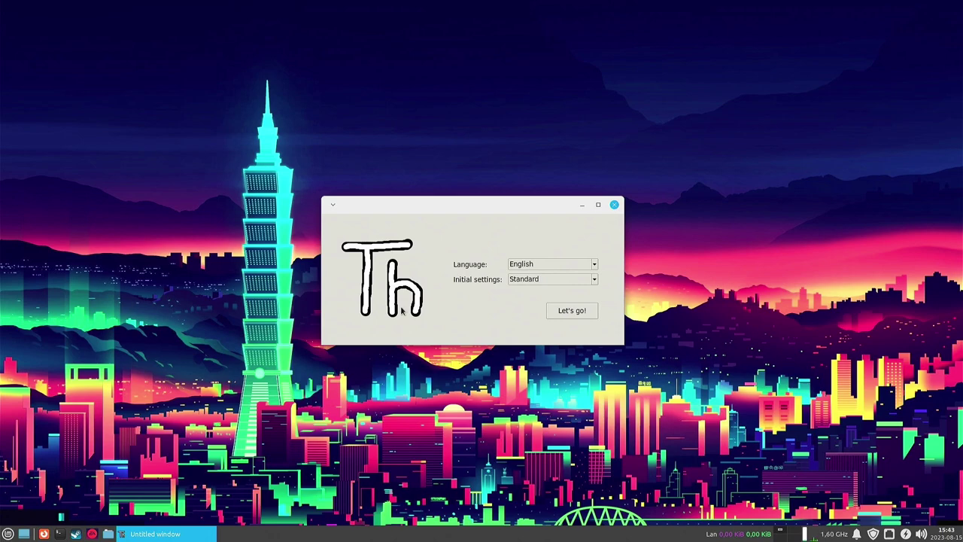
# - Finish Thonny's first-run setup, keeping the Standard initial settings preset
pyautogui.click(563, 284)
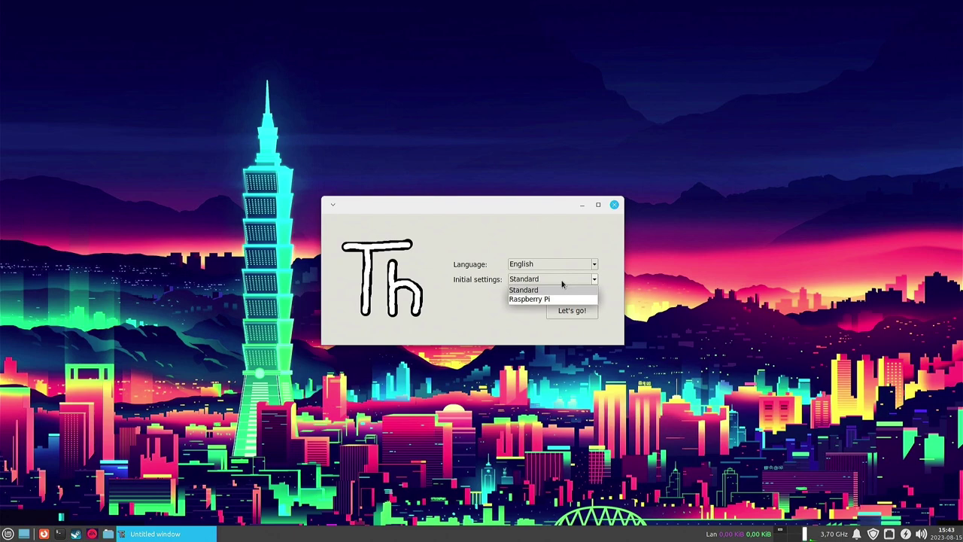
pyautogui.click(562, 290)
pyautogui.click(566, 309)
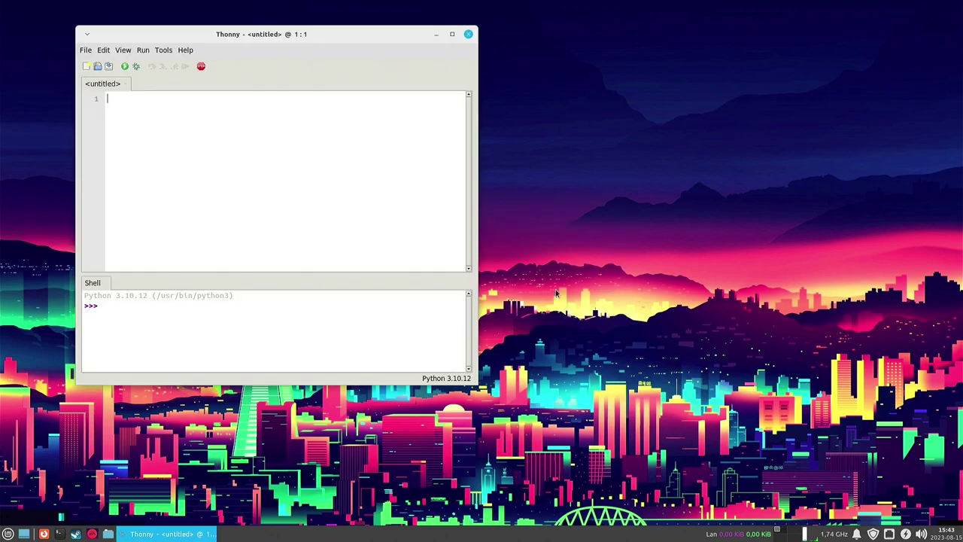
# - Maximize Thonny, show the Files pane with the home folders, then close it
pyautogui.click(451, 34)
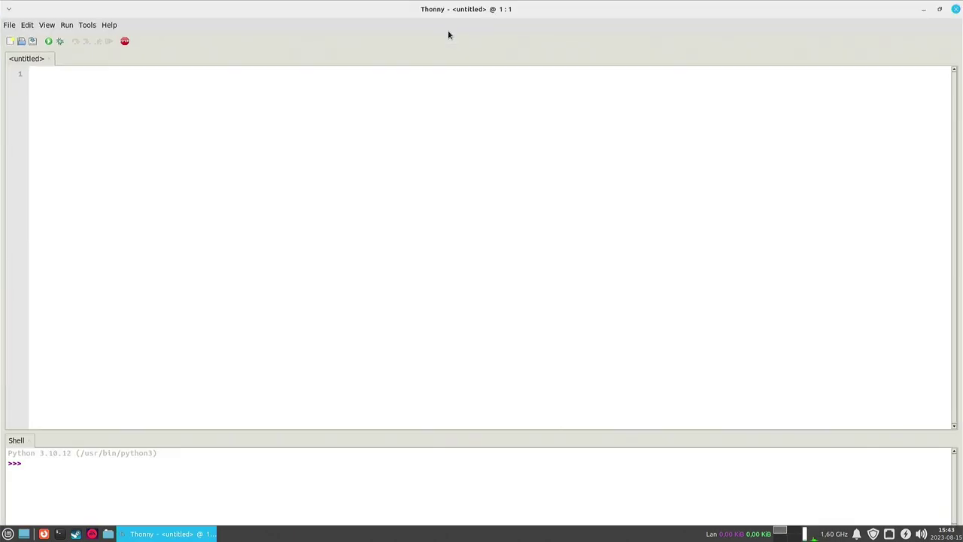
pyautogui.click(47, 25)
pyautogui.click(88, 65)
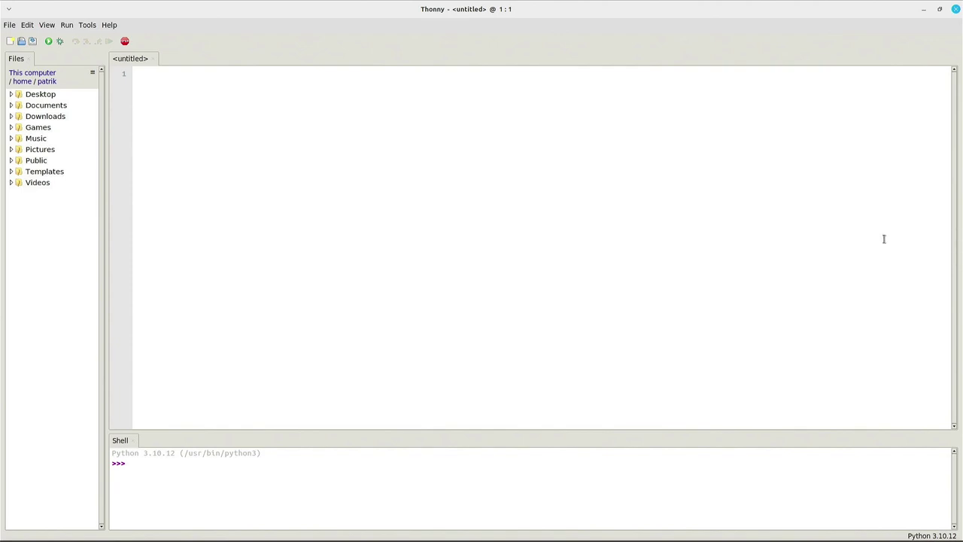
pyautogui.click(957, 12)
# - Launch KiCad from the application menu with its default settings
pyautogui.click(8, 533)
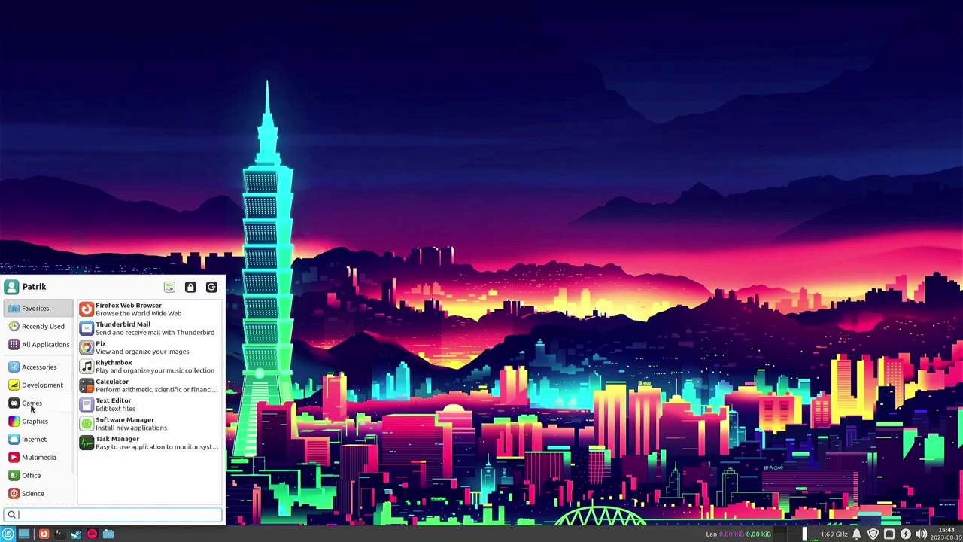
pyautogui.write('kicad')
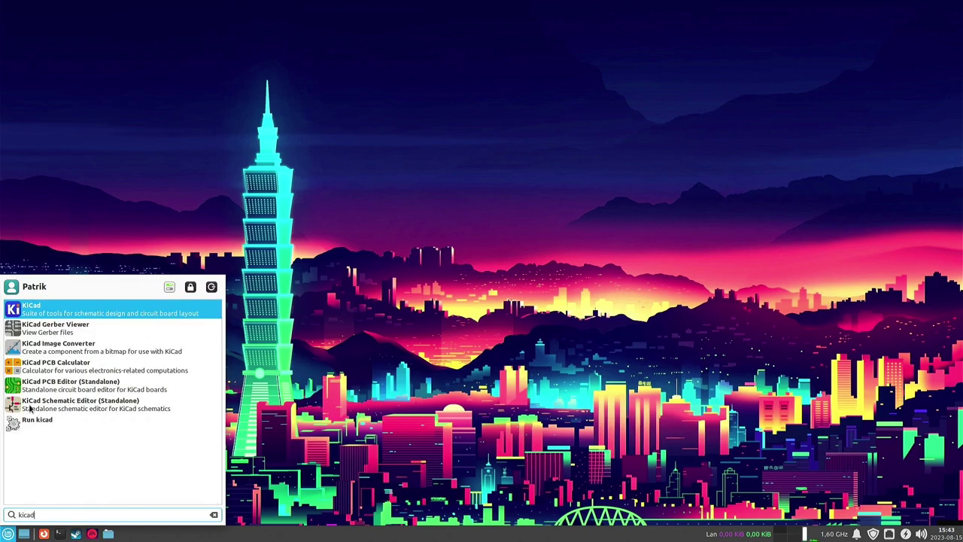
pyautogui.press('Return')
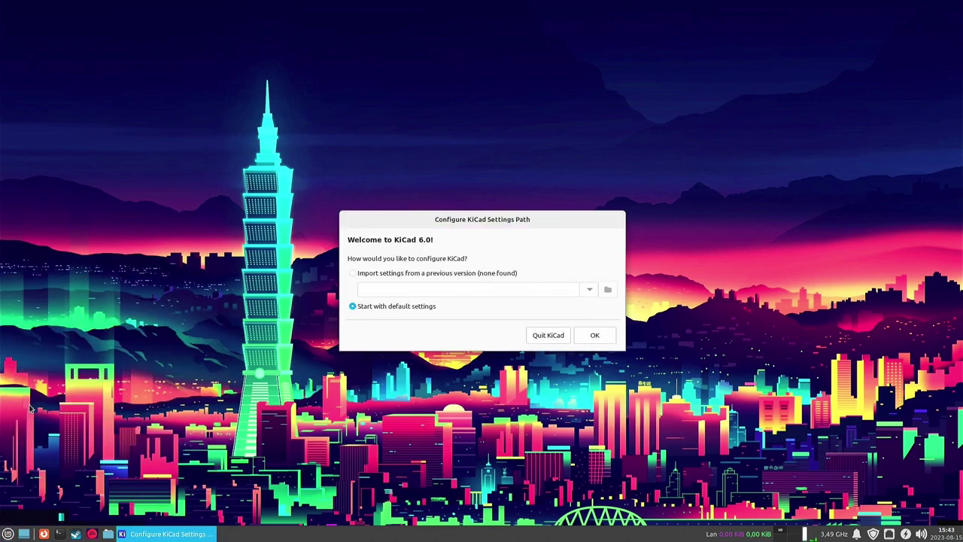
pyautogui.click(605, 334)
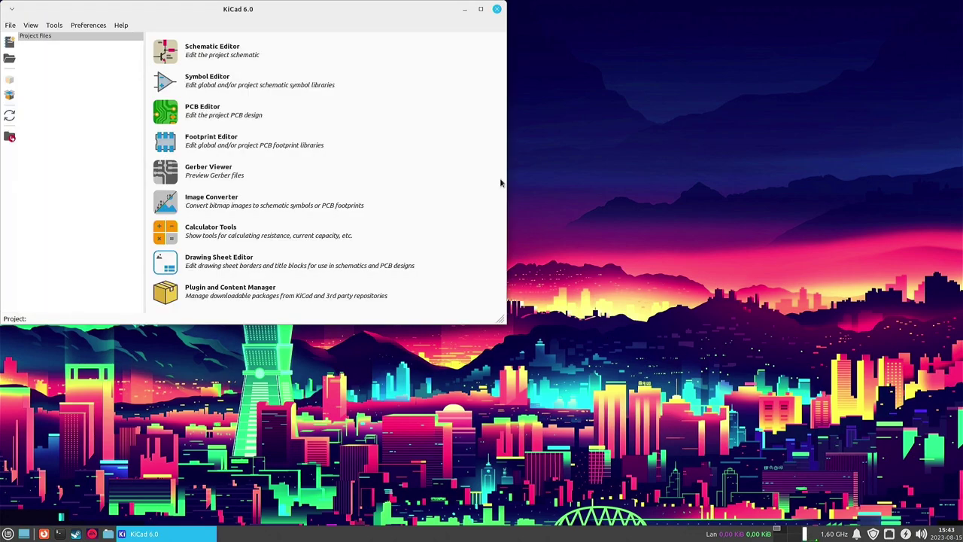
# - Try the schematic editor and File > New Project, cancel both, and move the window toward centre
pyautogui.click(171, 53)
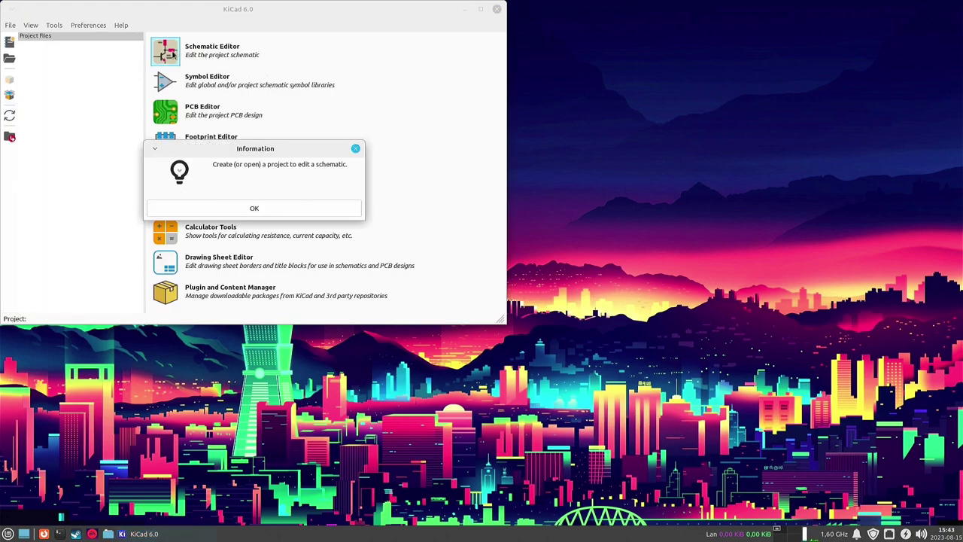
pyautogui.click(218, 211)
pyautogui.click(7, 26)
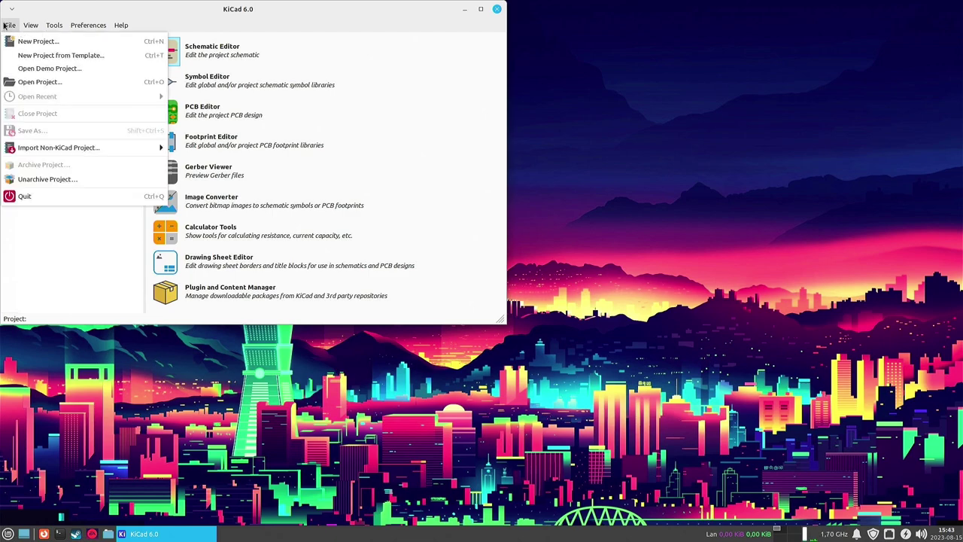
pyautogui.click(30, 42)
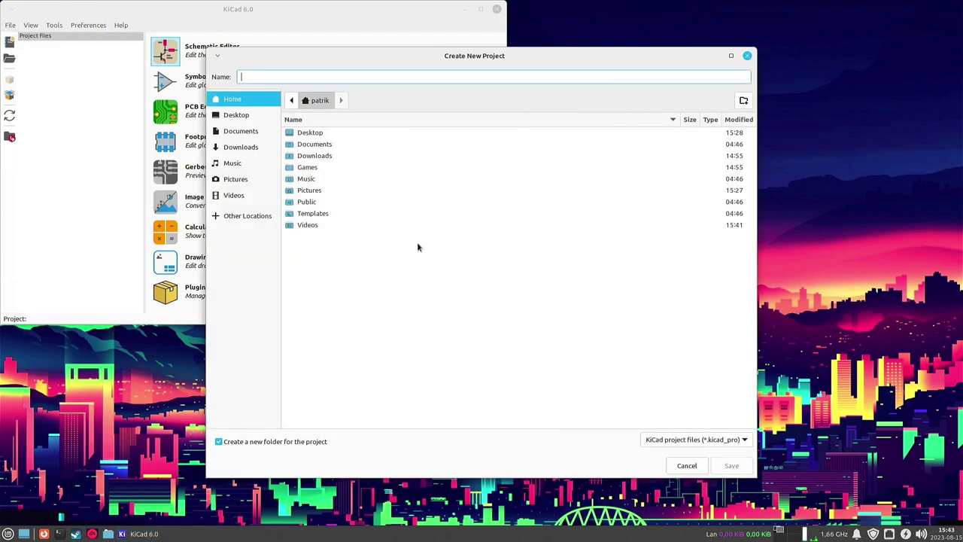
pyautogui.press('Escape')
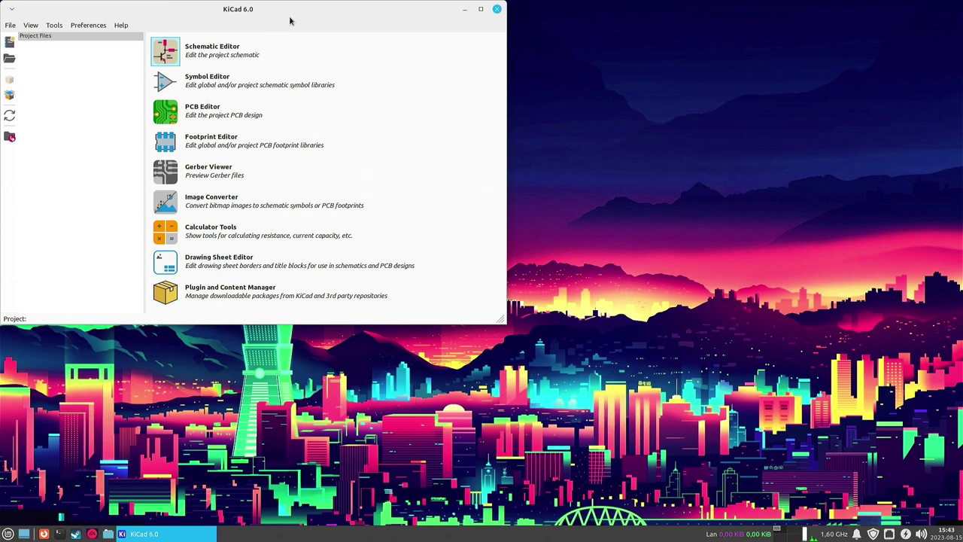
pyautogui.moveTo(290, 20); pyautogui.dragTo(492, 80)
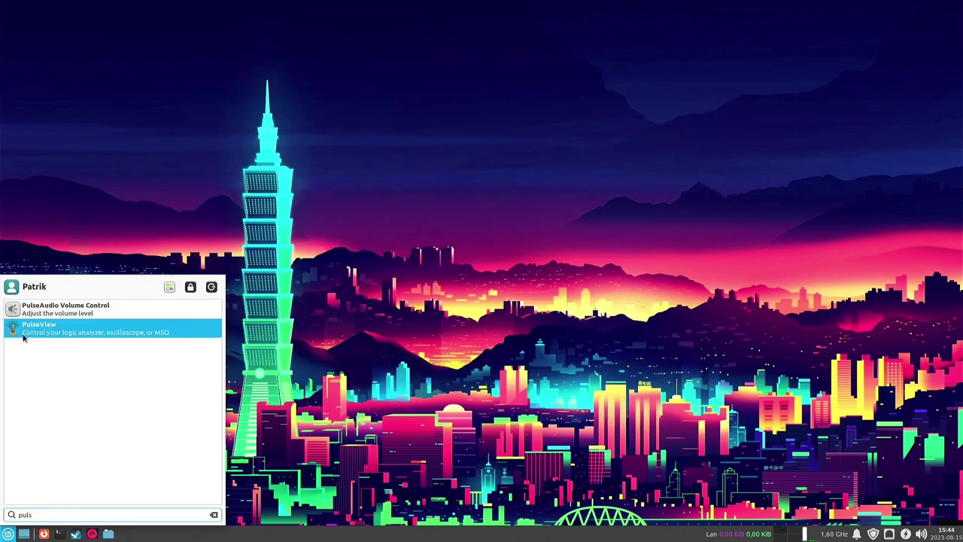
# - Launch PulseView, centre its Demo device session window on screen, then close it
pyautogui.click(22, 336)
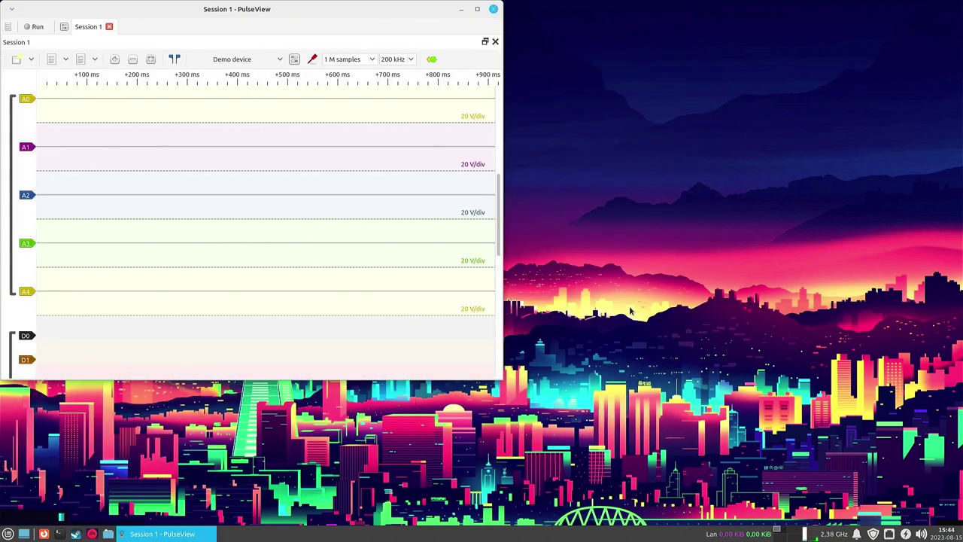
pyautogui.moveTo(305, 9); pyautogui.dragTo(600, 80)
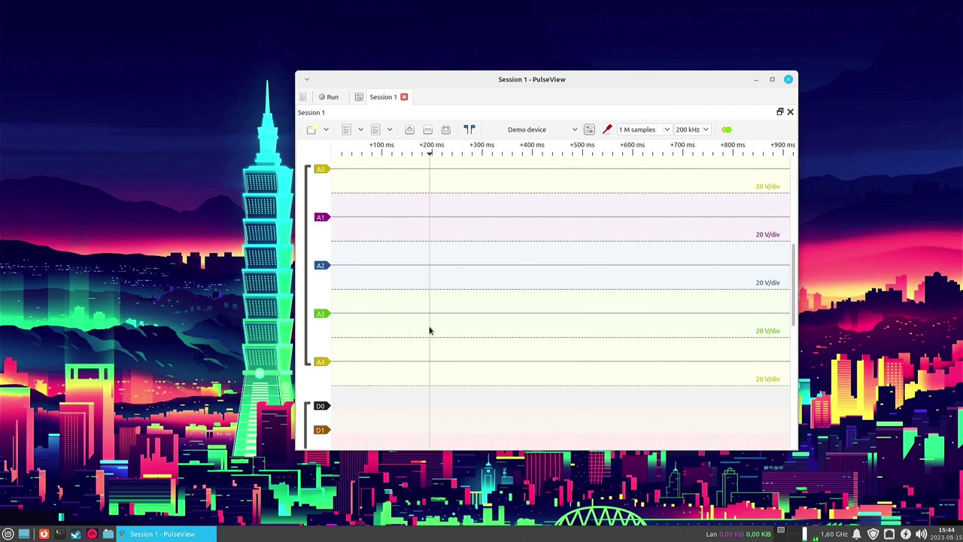
pyautogui.click(788, 79)
# - Launch GIMP from the application launcher and create a new 1920x1080 image
pyautogui.press('super')
pyautogui.write('pulse')
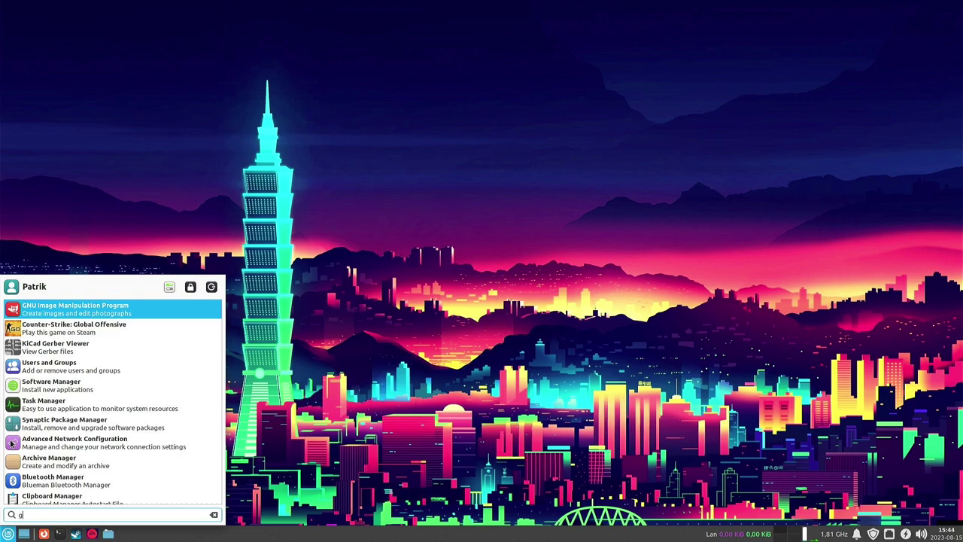
pyautogui.press('Return')
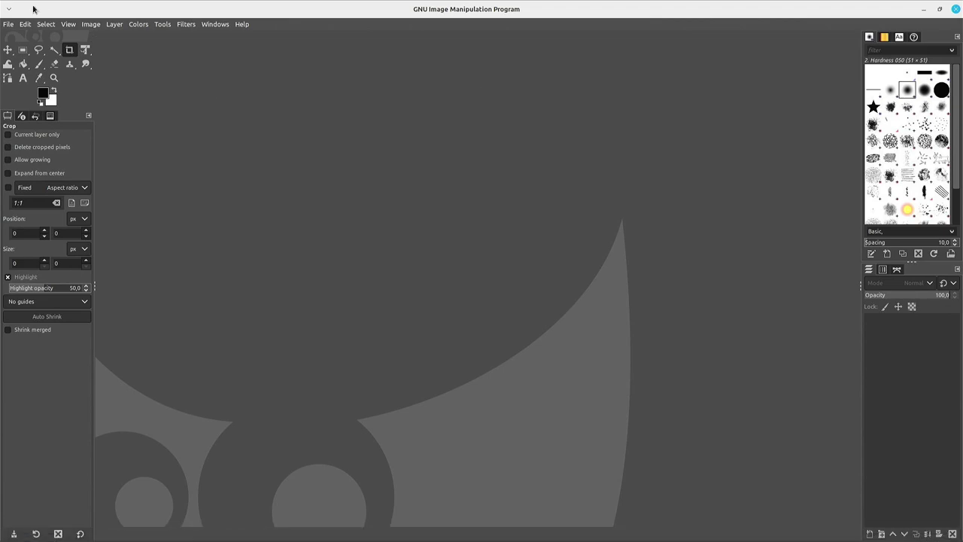
pyautogui.click(8, 24)
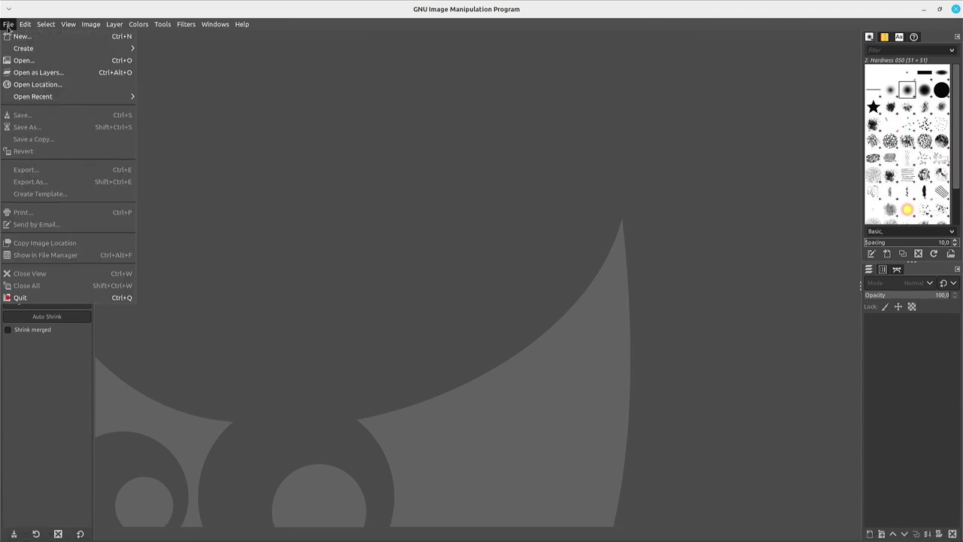
pyautogui.click(13, 35)
pyautogui.click(553, 330)
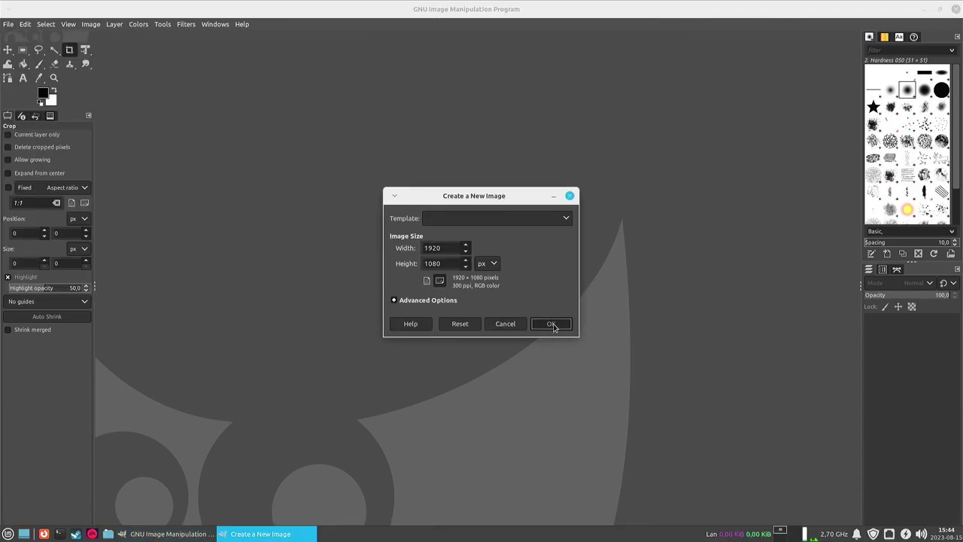
# - Scribble looping black Paintbrush strokes across the upper, lower and left canvas
pyautogui.click(38, 65)
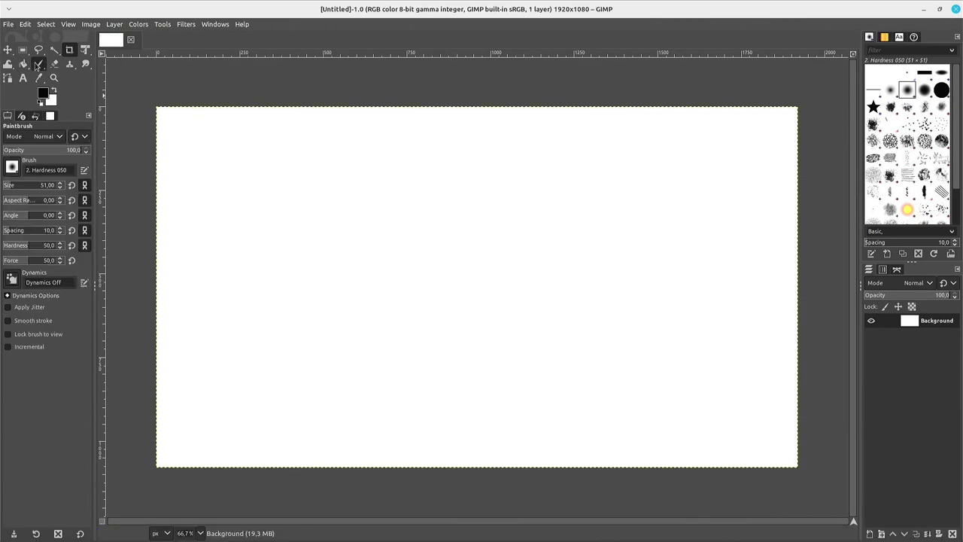
pyautogui.moveTo(457, 240)
pyautogui.mouseDown()
pyautogui.moveTo(322, 251)
pyautogui.moveTo(341, 345)
pyautogui.moveTo(389, 164)
pyautogui.moveTo(751, 303)
pyautogui.mouseUp()
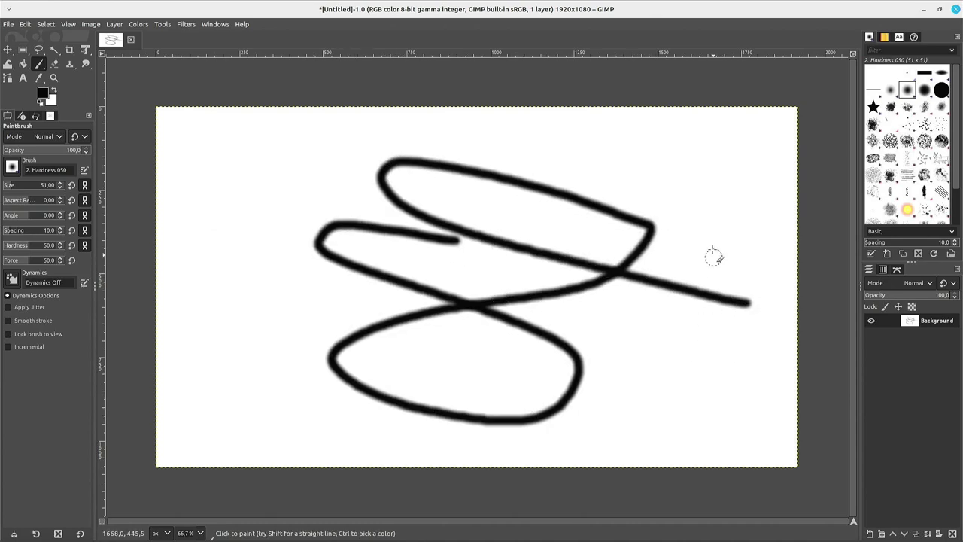
pyautogui.moveTo(727, 214)
pyautogui.mouseDown()
pyautogui.moveTo(655, 172)
pyautogui.moveTo(714, 157)
pyautogui.moveTo(618, 283)
pyautogui.moveTo(248, 312)
pyautogui.moveTo(809, 376)
pyautogui.mouseUp()
pyautogui.moveTo(637, 344)
pyautogui.mouseDown()
pyautogui.moveTo(372, 331)
pyautogui.moveTo(421, 110)
pyautogui.mouseUp()
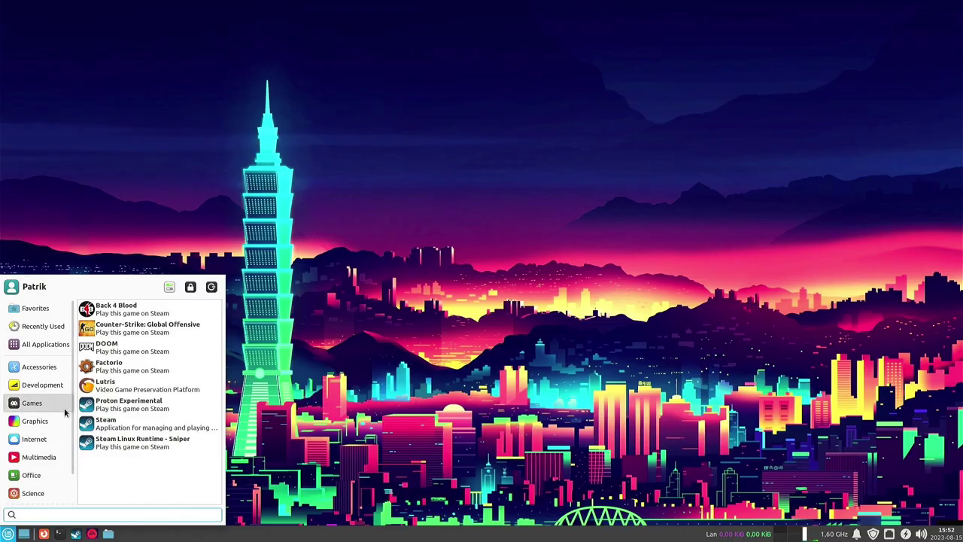
# - Launch Audacious from an 'au' menu search and move its window right
pyautogui.write('a')
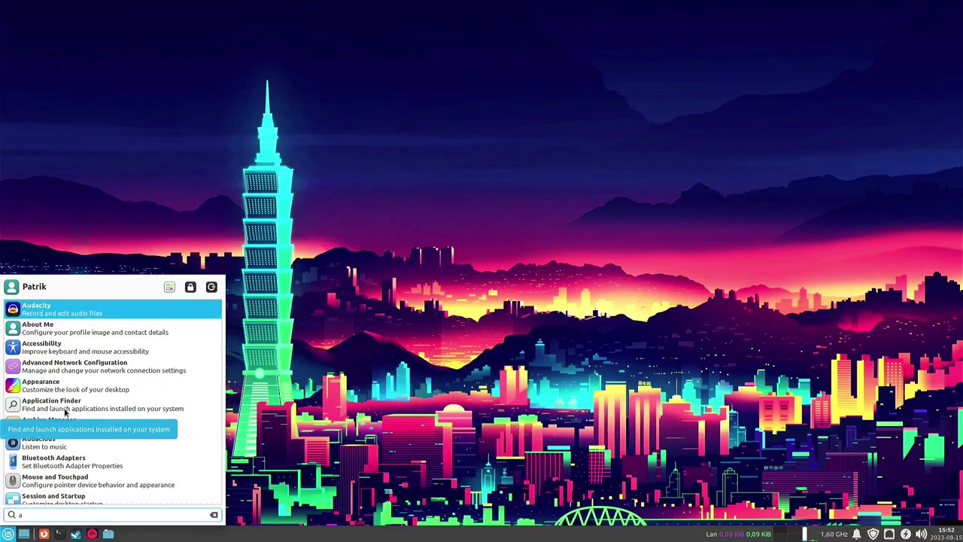
pyautogui.write('u')
pyautogui.click(28, 337)
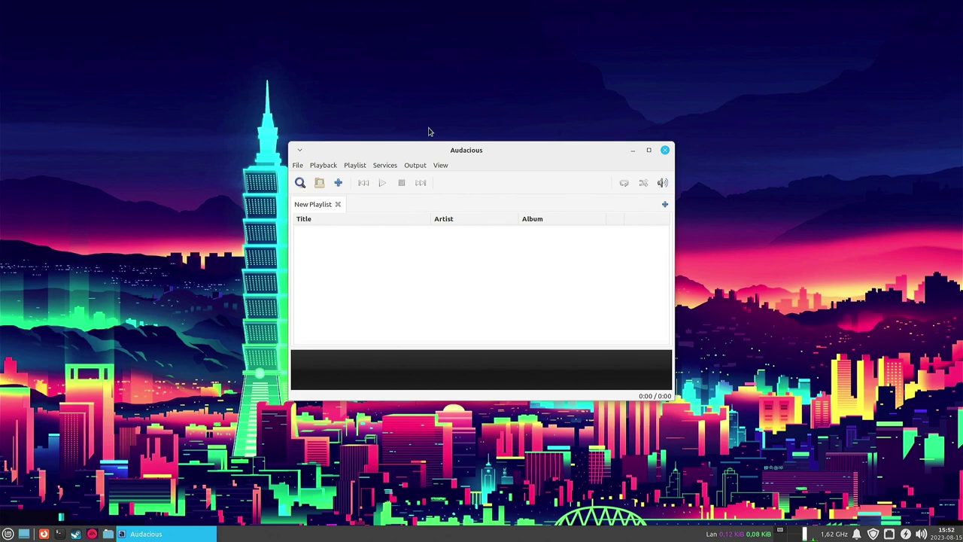
pyautogui.moveTo(436, 150); pyautogui.dragTo(631, 164)
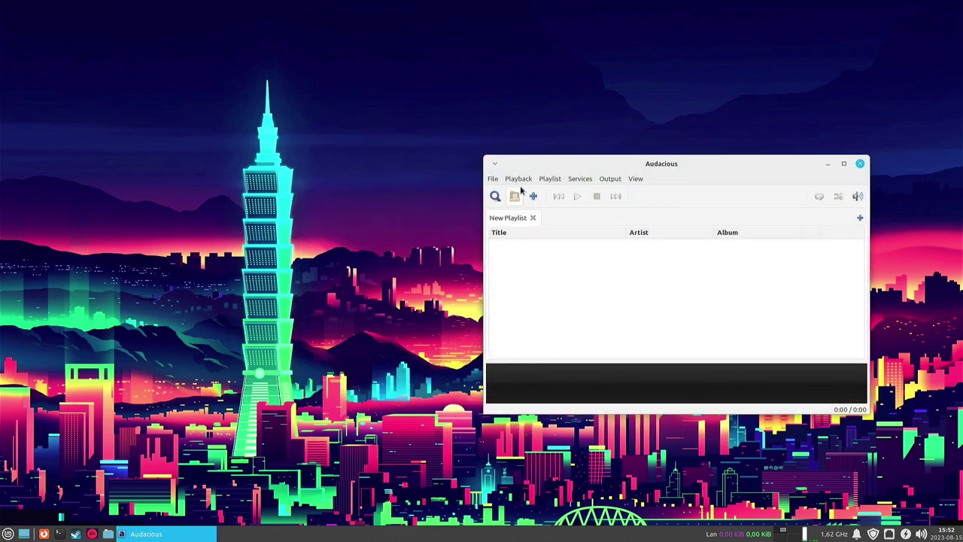
# - Switch the Audacious interface to Winamp Classic Interface in Settings
pyautogui.click(494, 180)
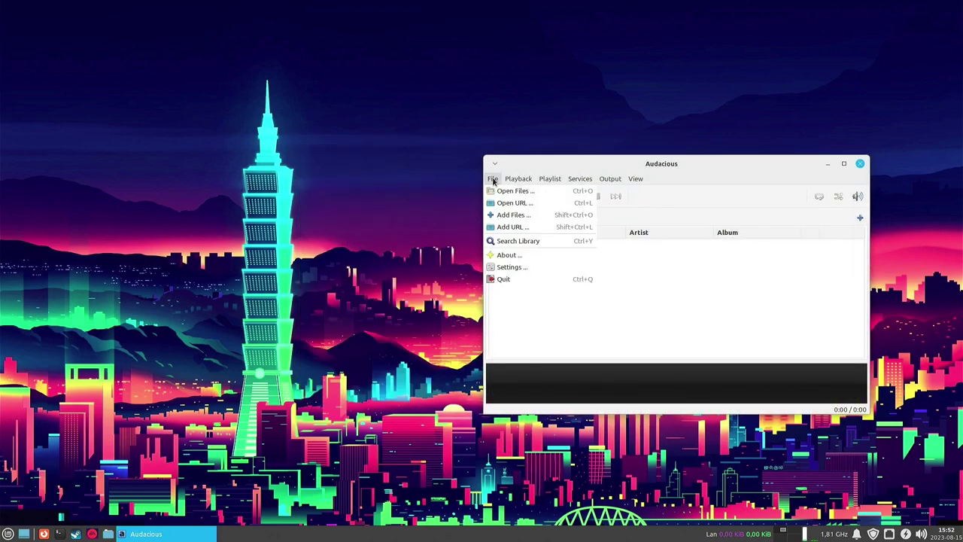
pyautogui.click(535, 266)
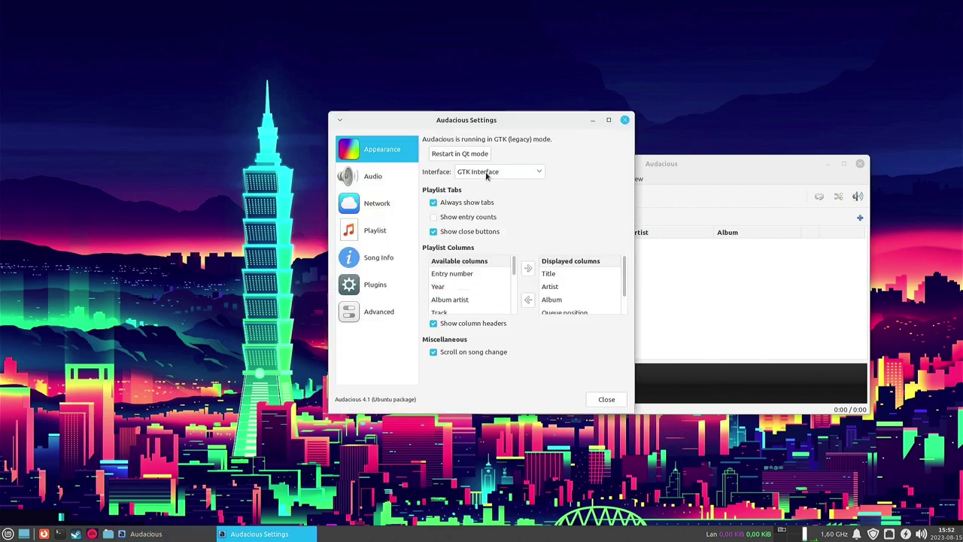
pyautogui.click(514, 169)
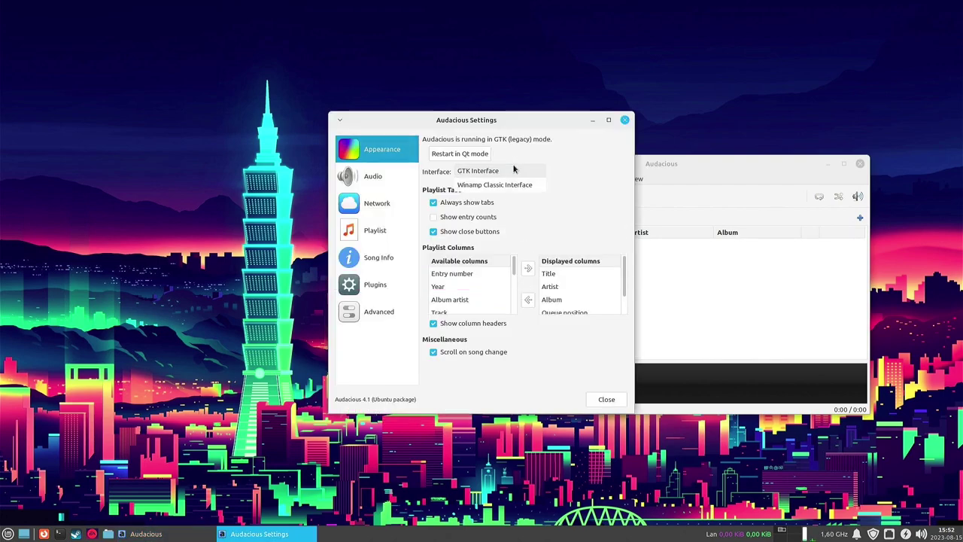
pyautogui.click(513, 185)
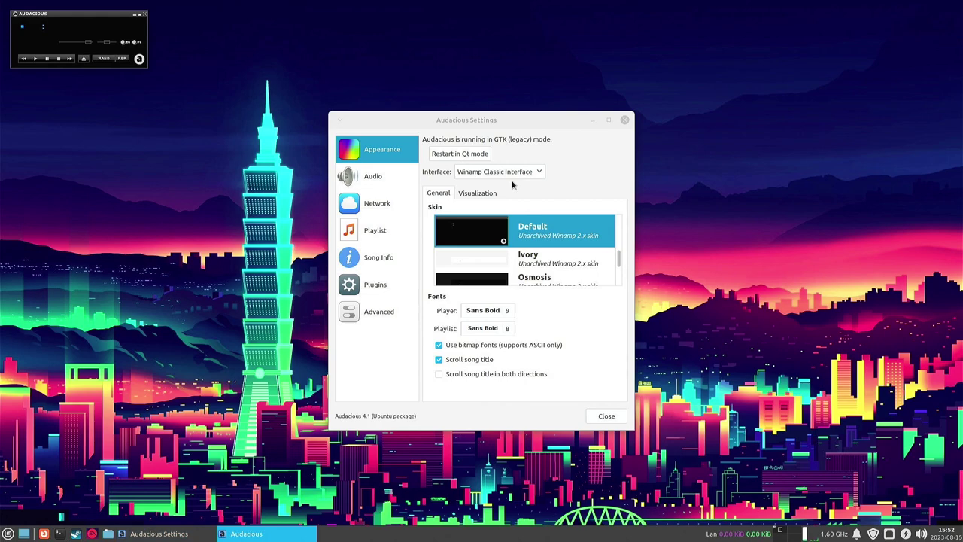
pyautogui.moveTo(75, 20); pyautogui.dragTo(239, 186)
pyautogui.click(607, 416)
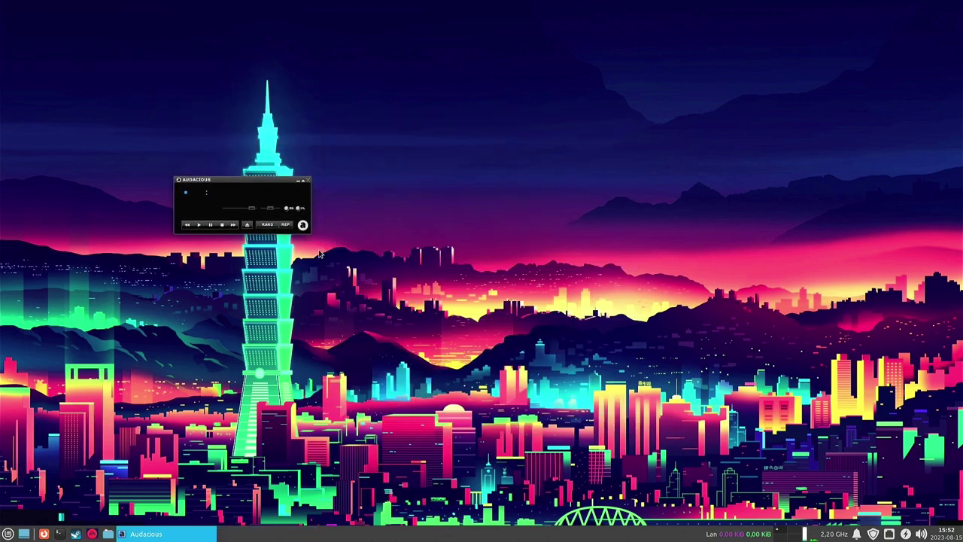
# - Show the playlist editor and equalizer, then move the player group right and down
pyautogui.click(178, 182)
pyautogui.moveTo(226, 259)
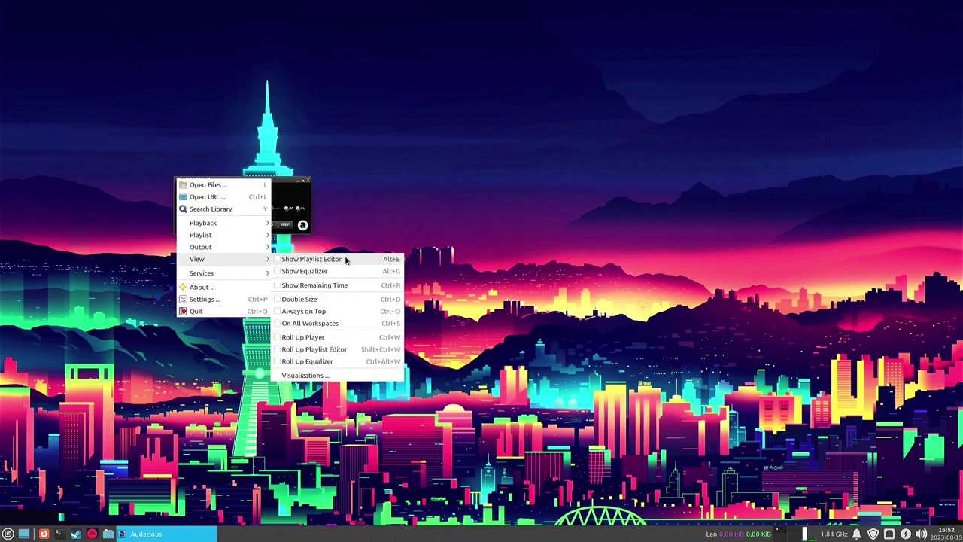
pyautogui.click(345, 259)
pyautogui.click(207, 197)
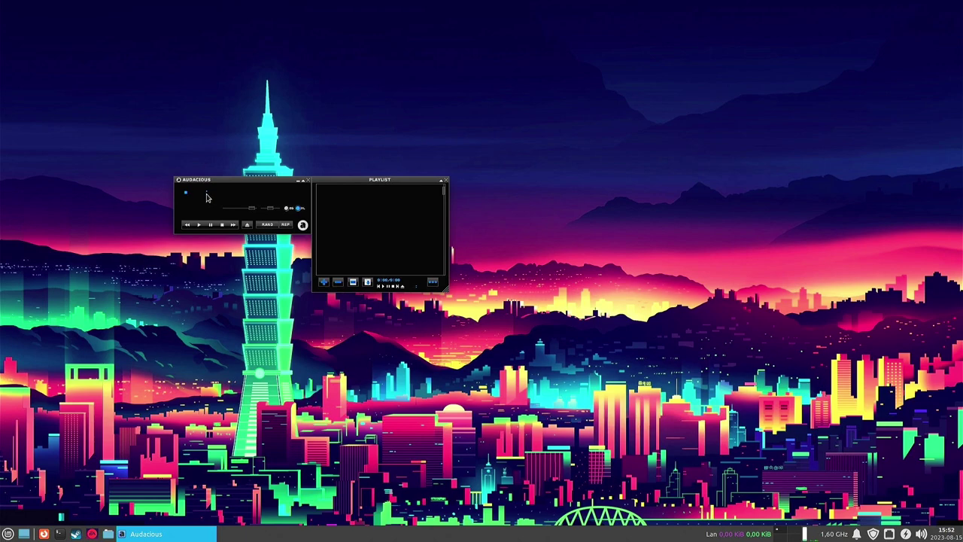
pyautogui.click(179, 182)
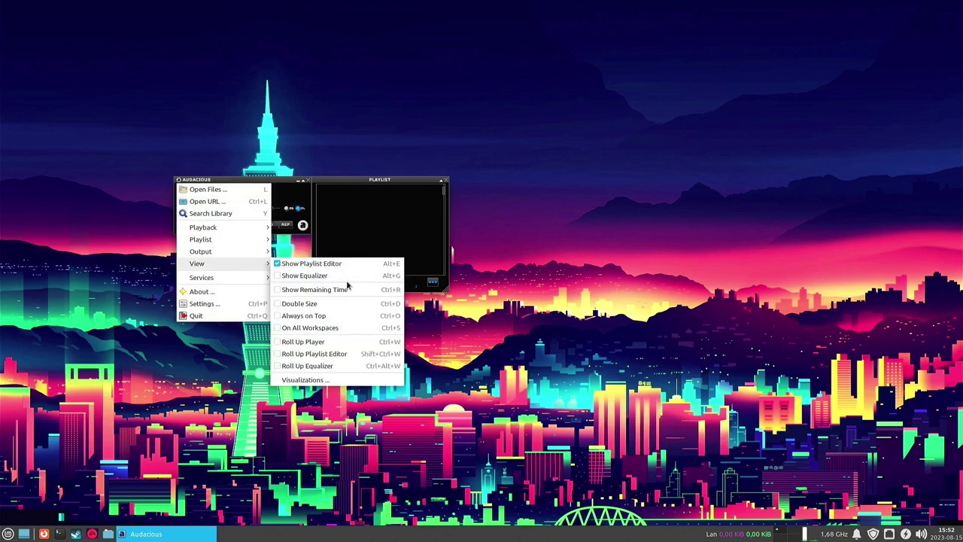
pyautogui.click(343, 277)
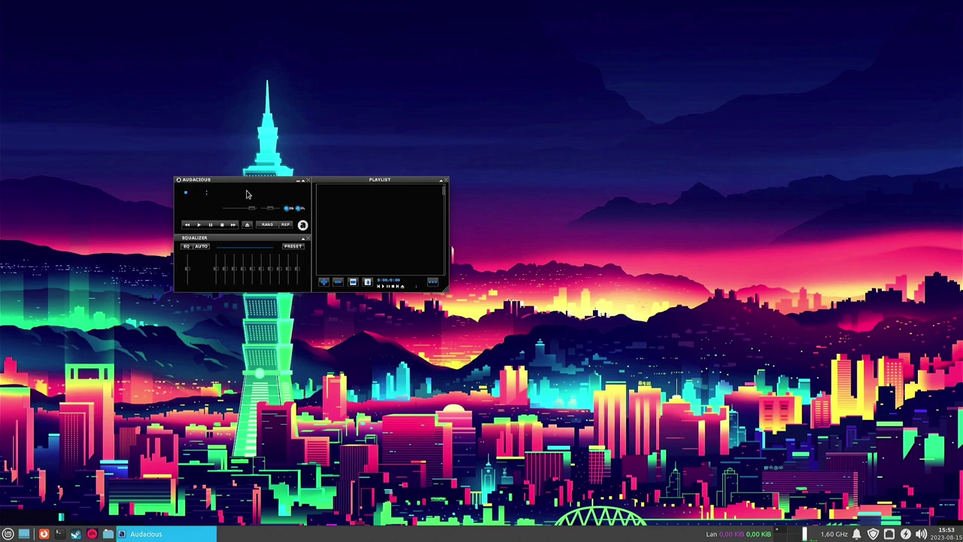
pyautogui.moveTo(202, 183); pyautogui.dragTo(305, 206)
pyautogui.click(281, 205)
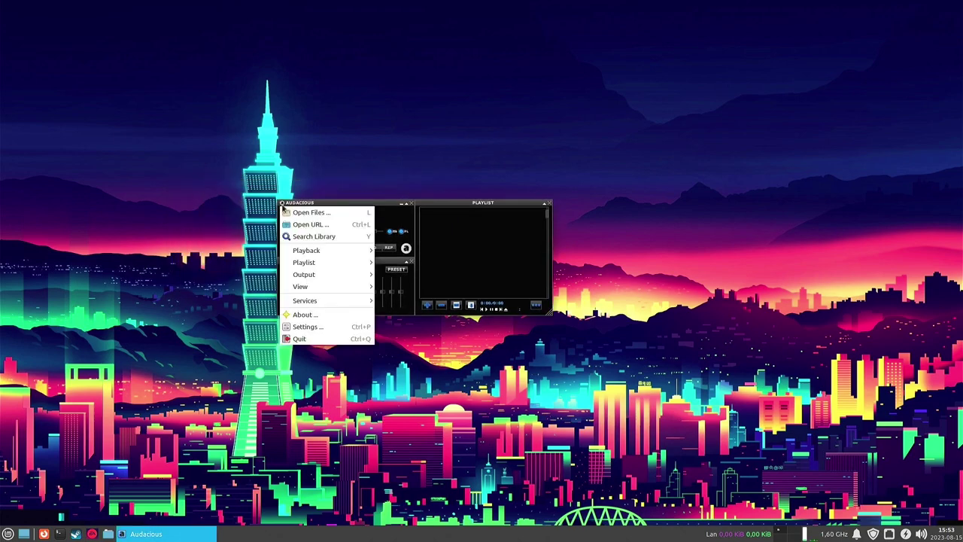
# - Apply the 135799-winamp_classic skin in Settings and move the skinned windows lower
pyautogui.click(320, 326)
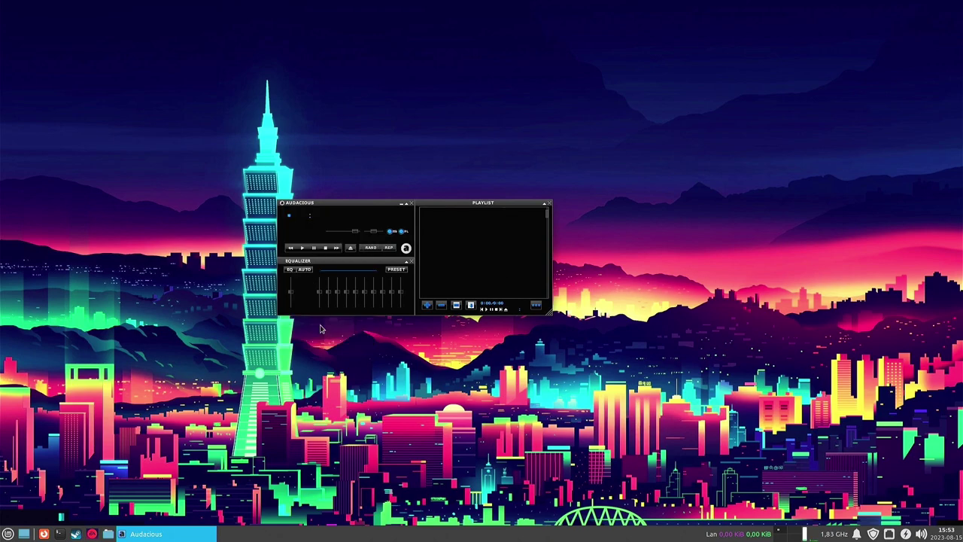
pyautogui.scroll(3, 552, 236)
pyautogui.scroll(1, 554, 237)
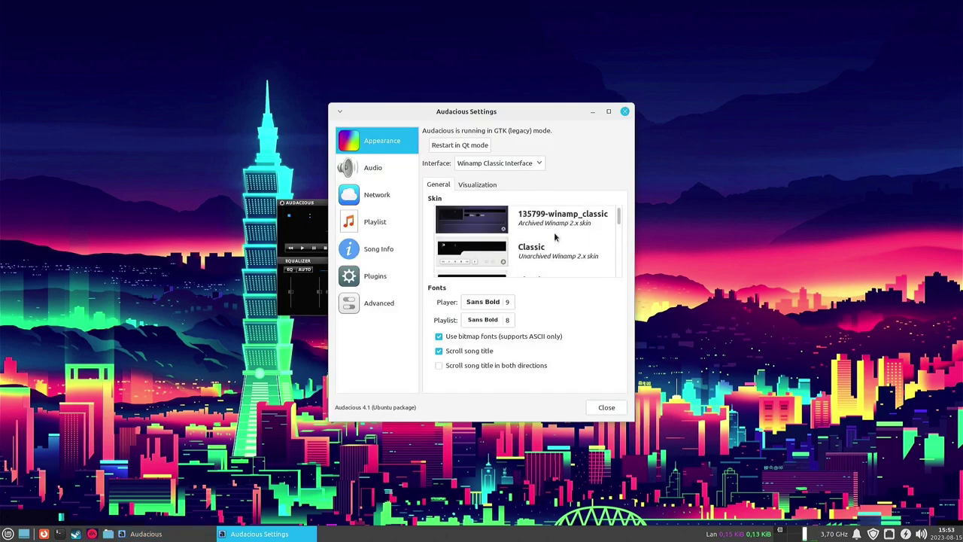
pyautogui.scroll(-1, 555, 237)
pyautogui.scroll(1, 557, 238)
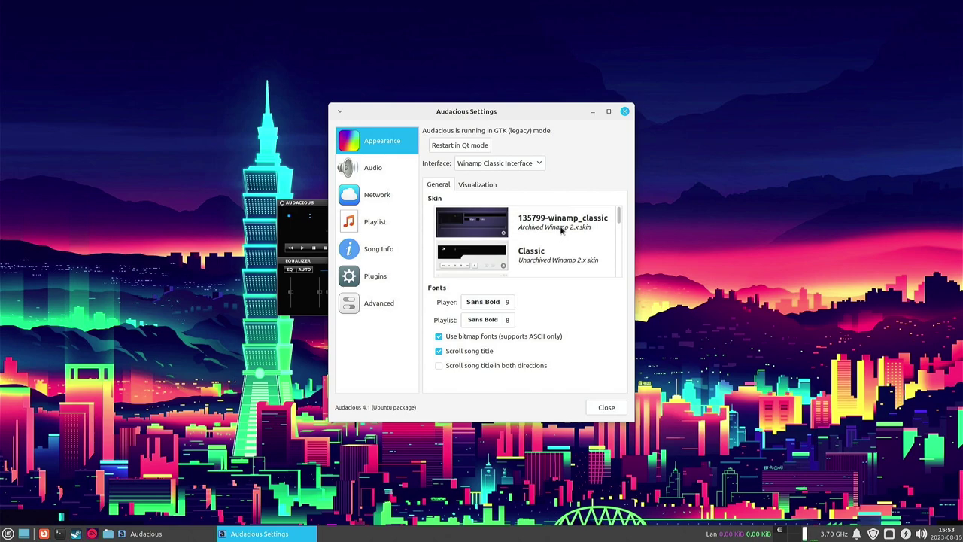
pyautogui.click(561, 229)
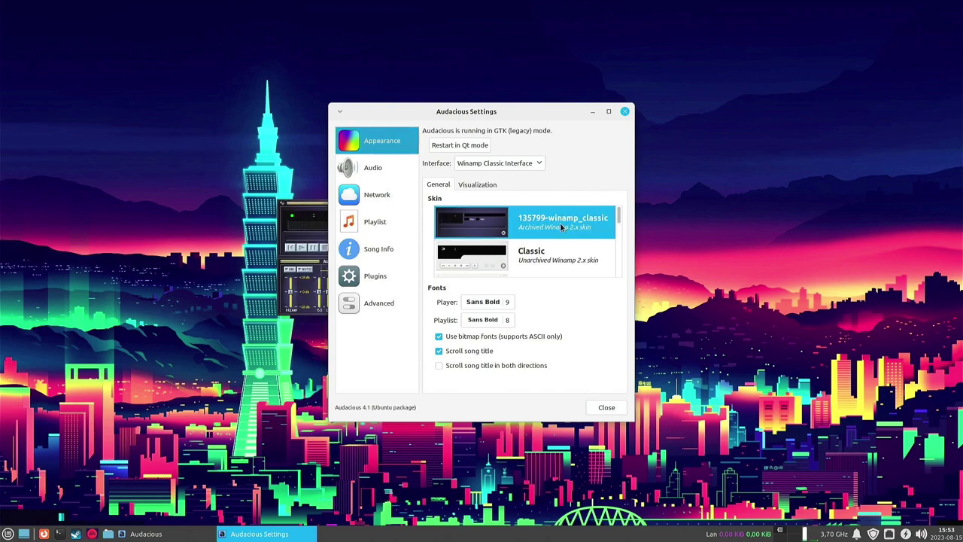
pyautogui.click(607, 404)
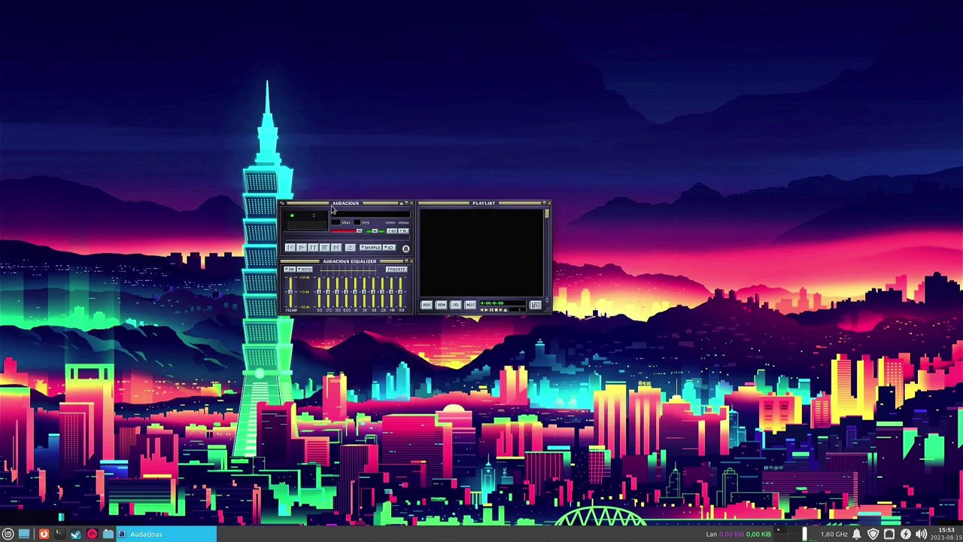
pyautogui.moveTo(337, 208); pyautogui.dragTo(473, 332)
# - Add Track 01 of Thunder Force IV to the playlist and play it
pyautogui.click(342, 237)
pyautogui.moveTo(378, 286)
pyautogui.click(657, 155)
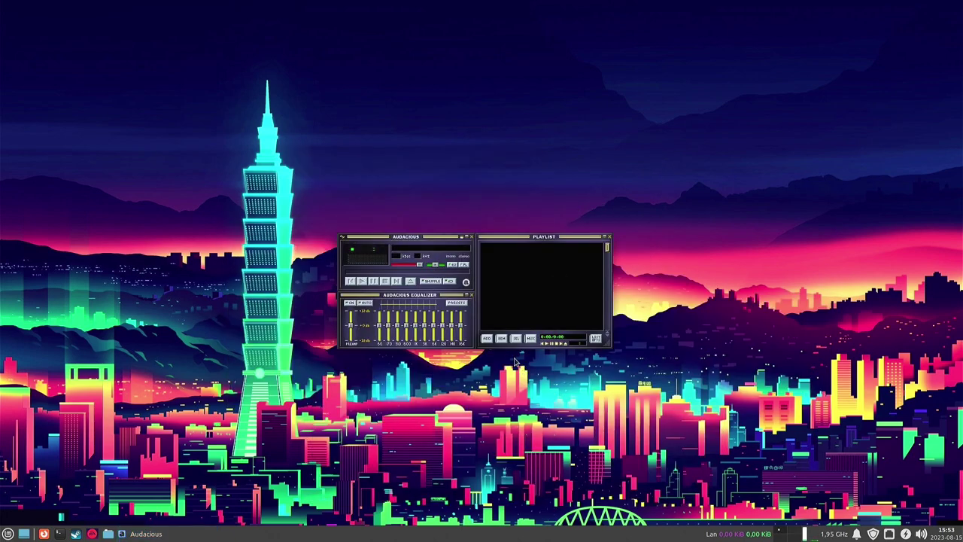
pyautogui.click(494, 343)
pyautogui.click(490, 329)
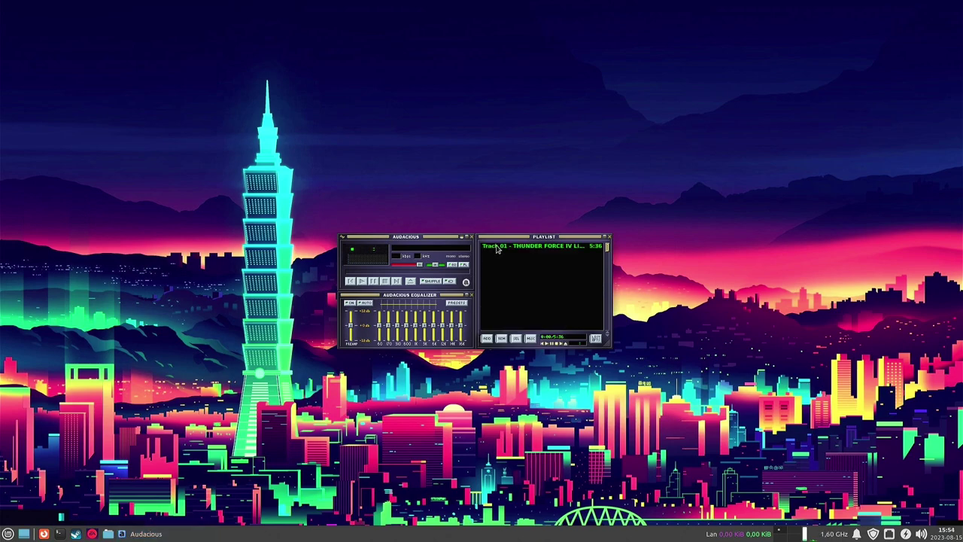
pyautogui.doubleClick(497, 249)
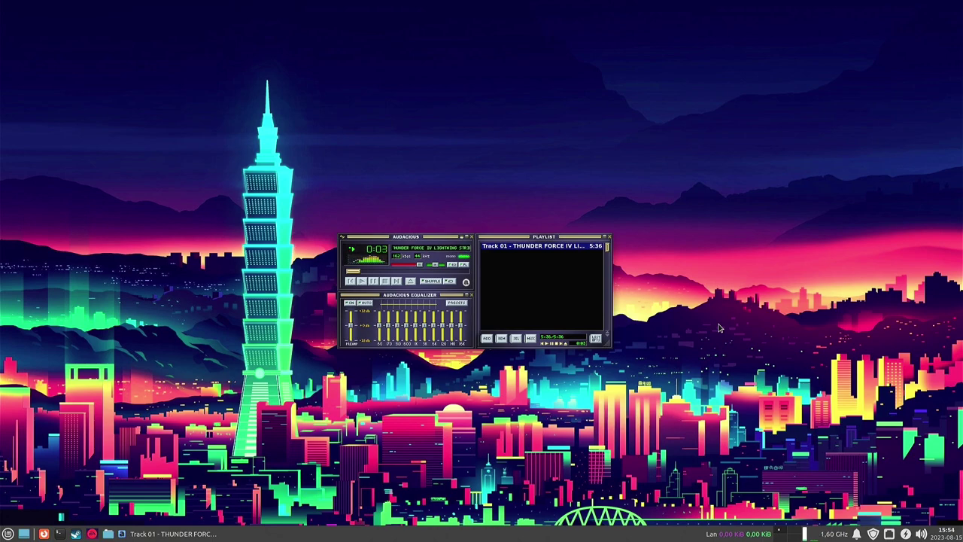
# - Enable the OpenGL Spectrum Analyzer visualization in Audacious's visualization settings
pyautogui.click(342, 238)
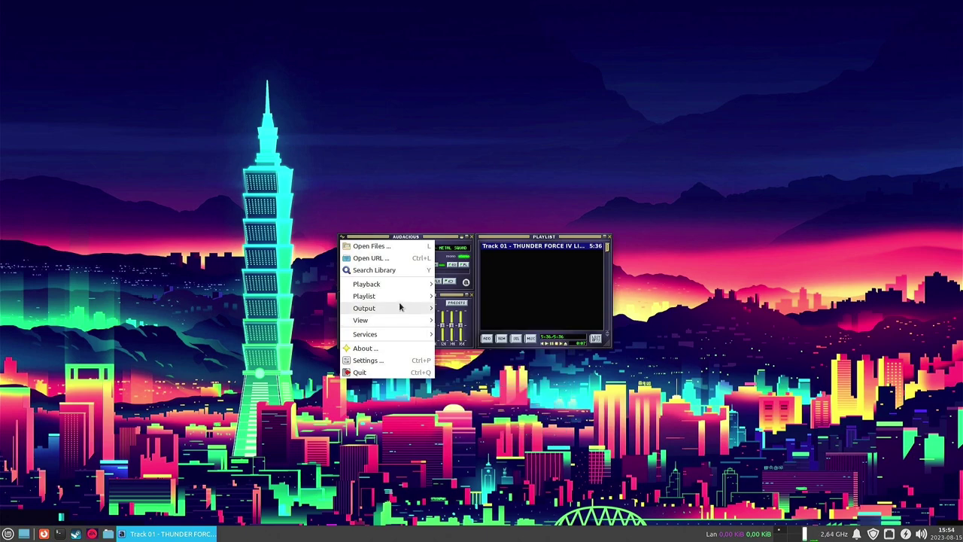
pyautogui.moveTo(399, 320)
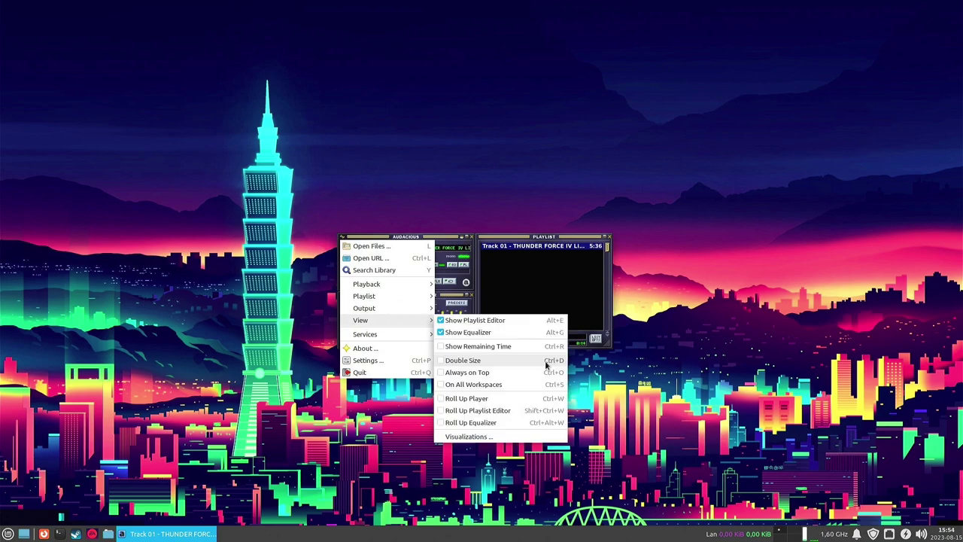
pyautogui.click(516, 437)
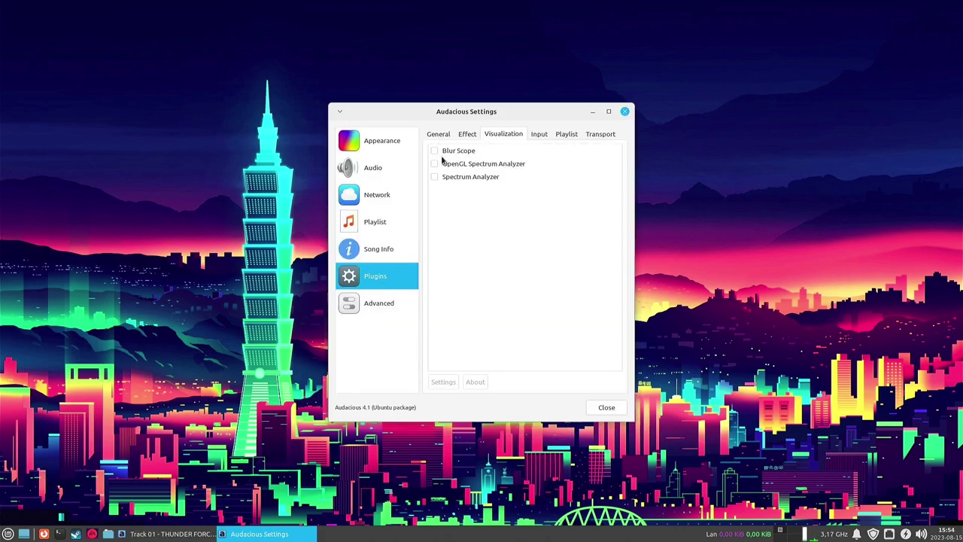
pyautogui.click(435, 164)
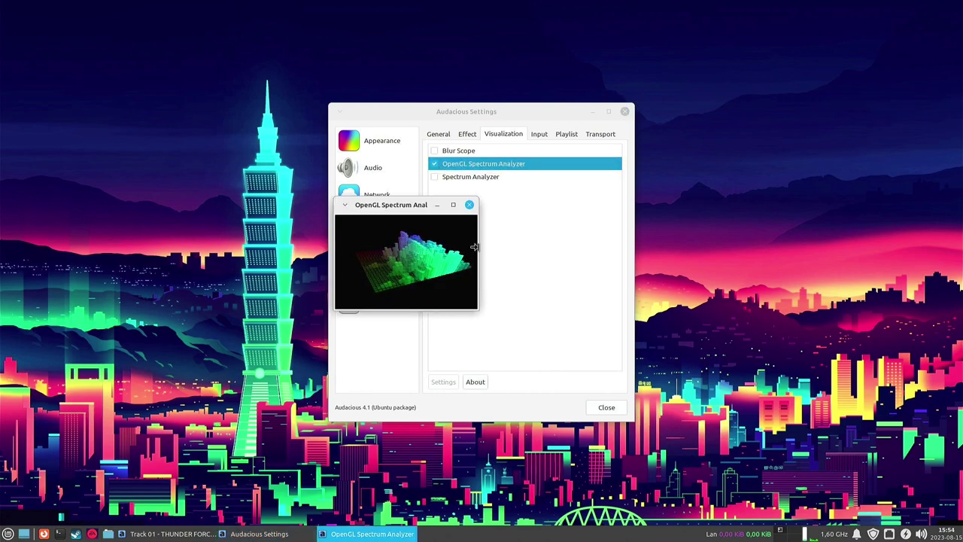
pyautogui.click(606, 407)
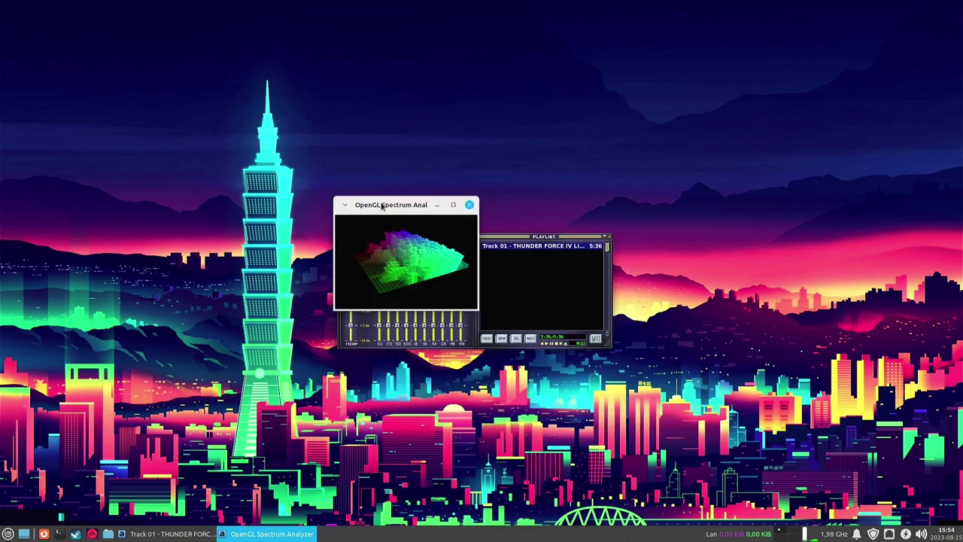
# - Move the analyzer window top-left and enlarge it, reposition the player, and open the home folder
pyautogui.moveTo(385, 200); pyautogui.dragTo(104, 103)
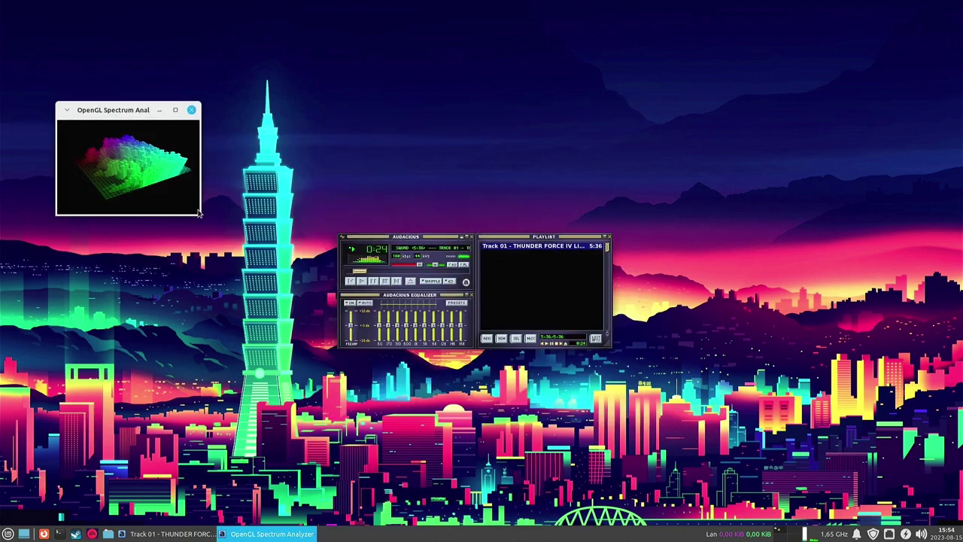
pyautogui.moveTo(197, 213); pyautogui.dragTo(336, 315)
pyautogui.click(397, 261)
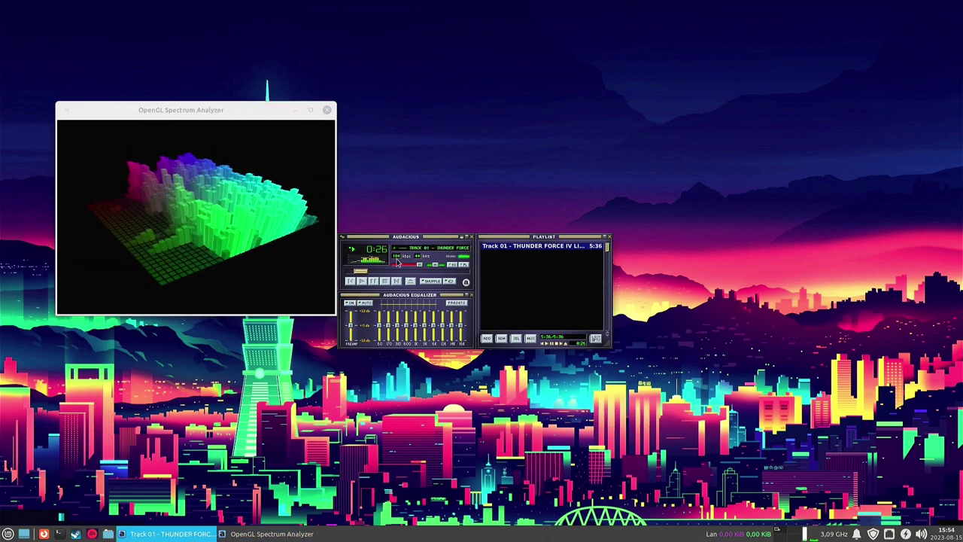
pyautogui.moveTo(411, 243); pyautogui.dragTo(475, 140)
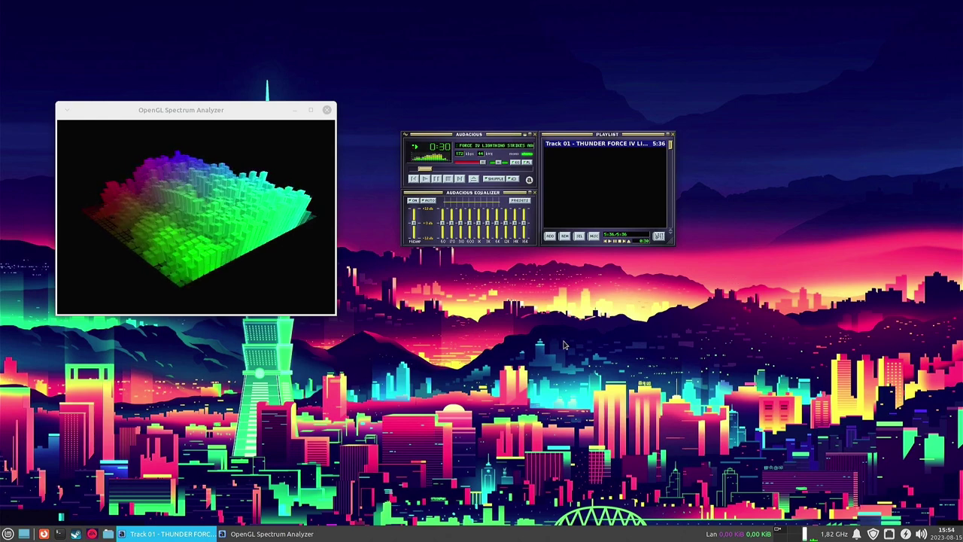
pyautogui.press('super+e')
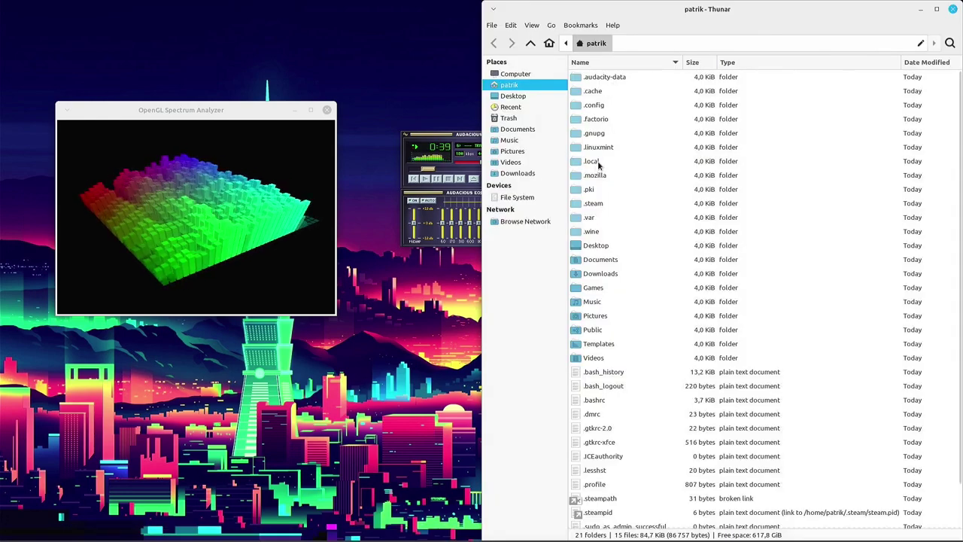
# - Browse in Thunar to .local/share/audacious/Skins
pyautogui.doubleClick(592, 161)
pyautogui.doubleClick(593, 77)
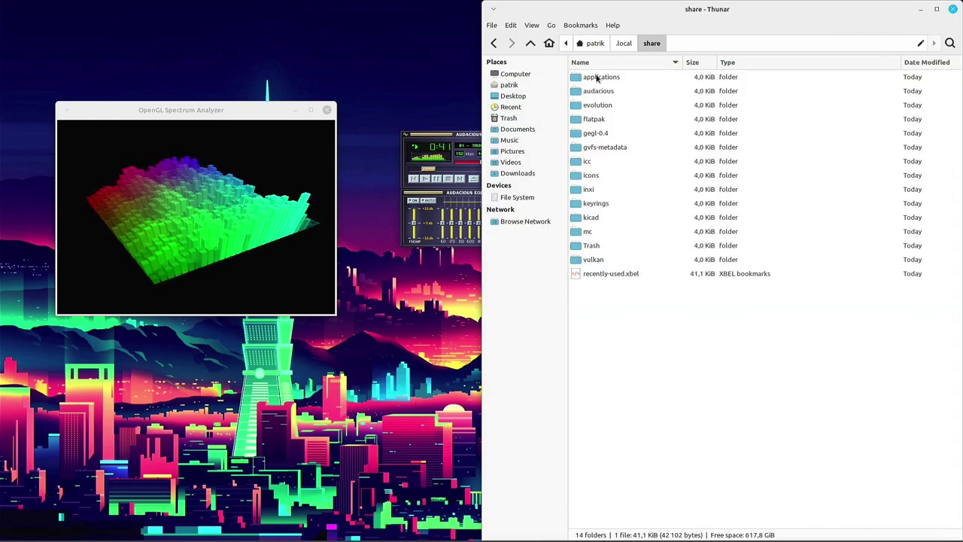
pyautogui.doubleClick(610, 92)
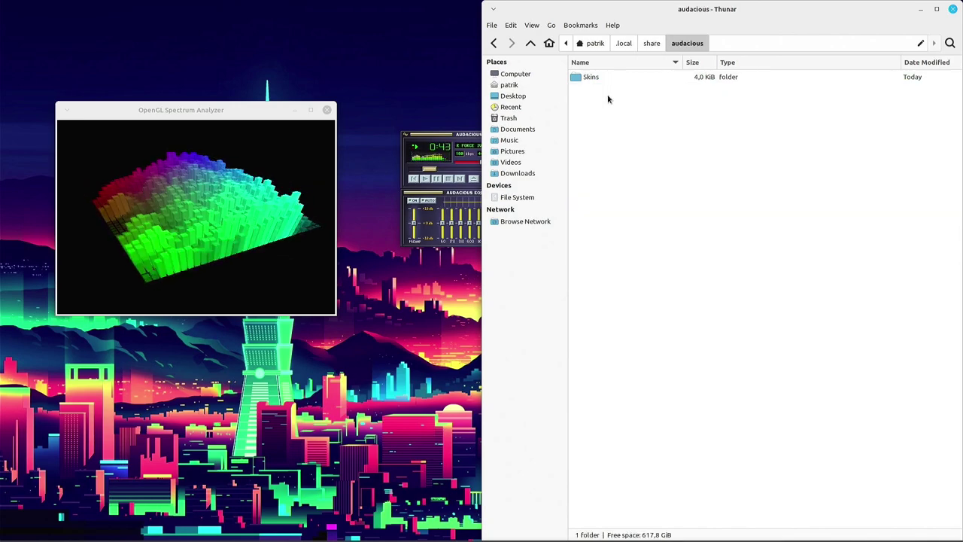
pyautogui.doubleClick(591, 78)
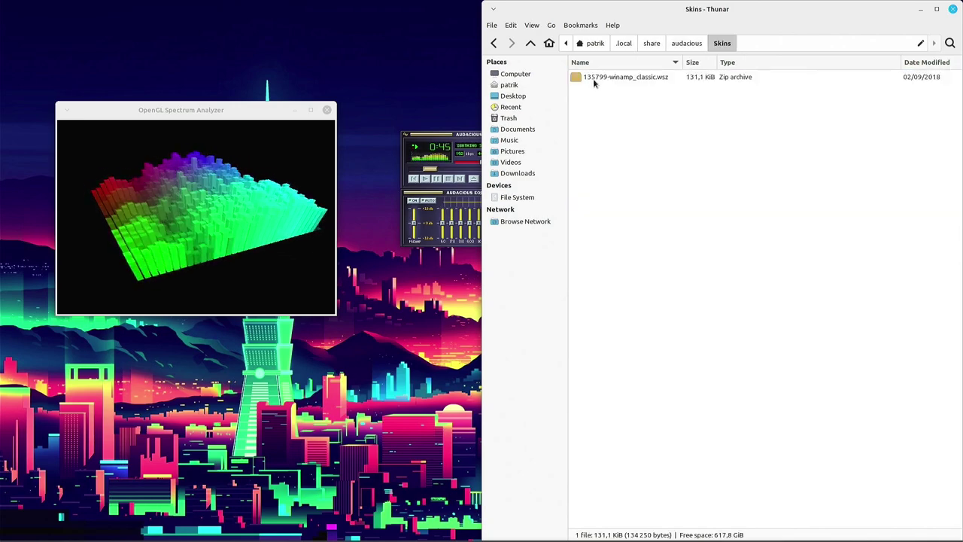
# - Copy the file name 135799-winamp_classic.wsz from its rename box, then bring up Firefox
pyautogui.click(617, 77)
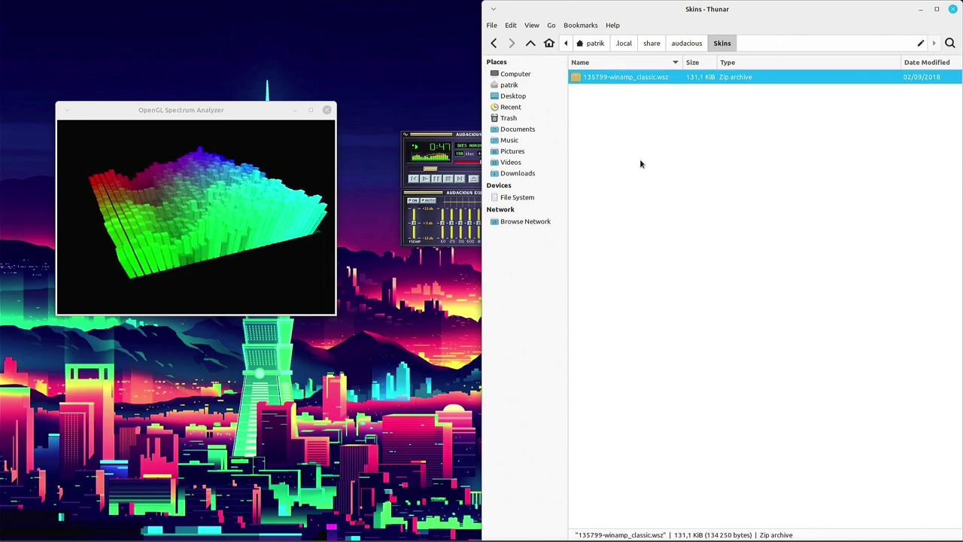
pyautogui.rightClick(623, 85)
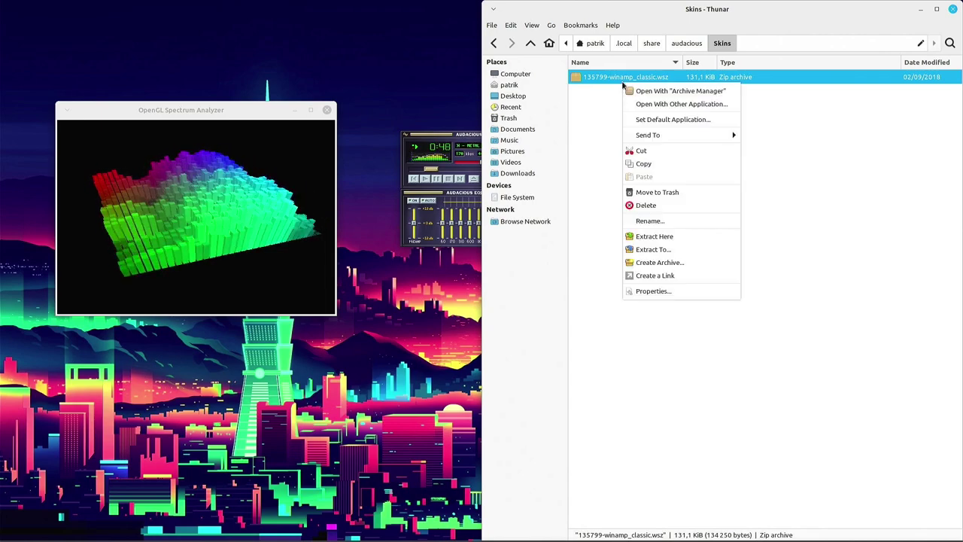
pyautogui.click(667, 221)
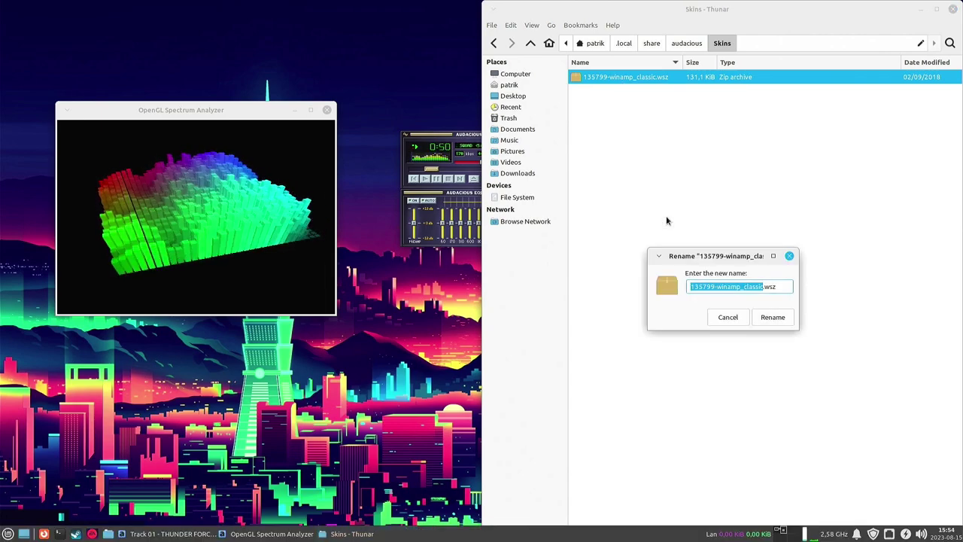
pyautogui.rightClick(715, 287)
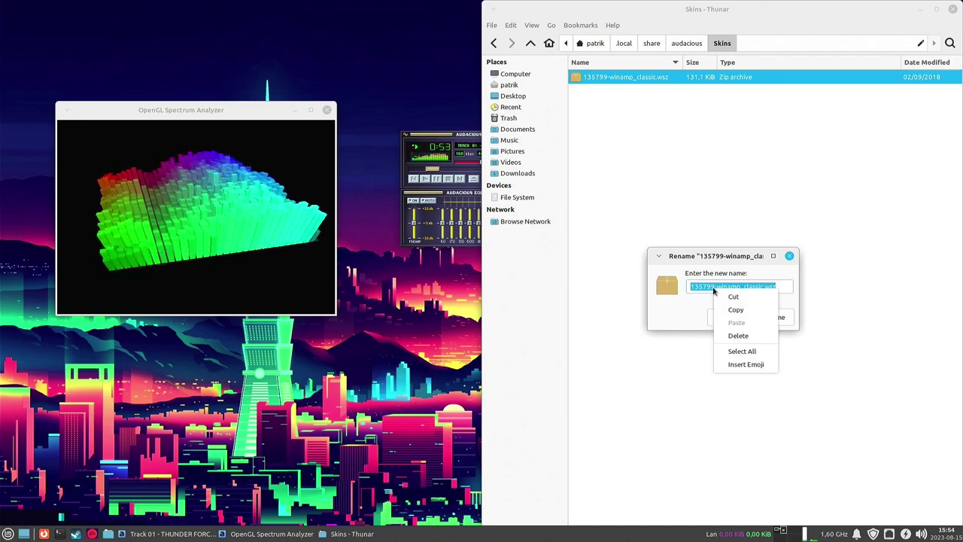
pyautogui.click(741, 309)
pyautogui.click(727, 317)
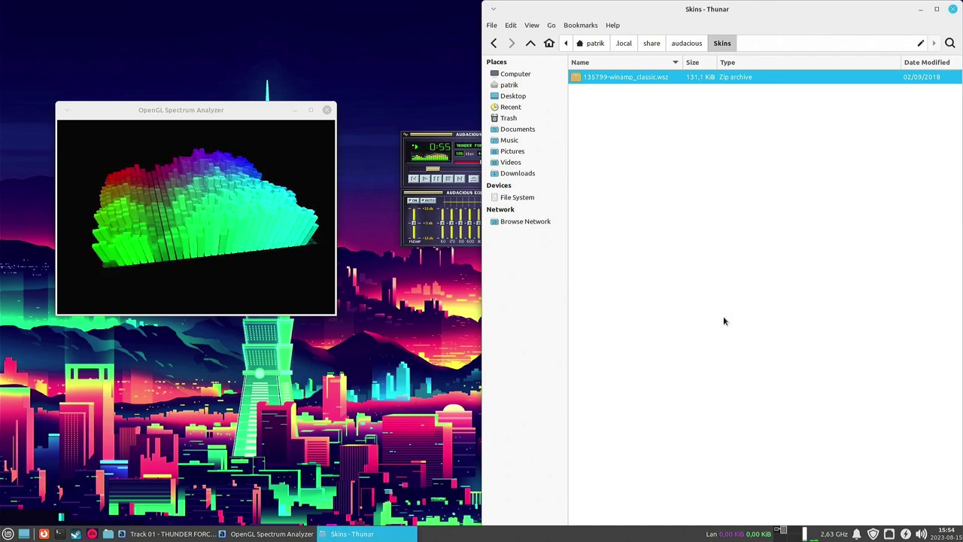
pyautogui.click(43, 537)
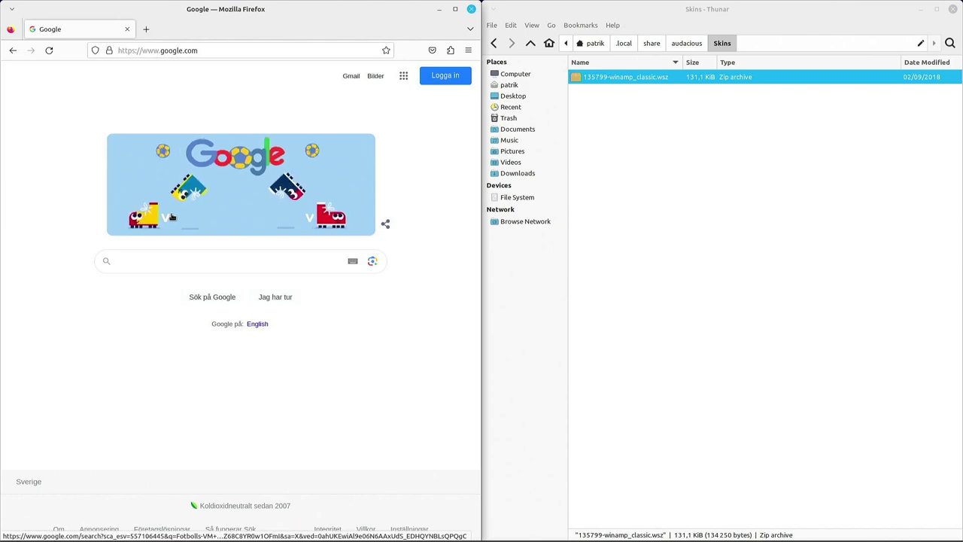
# - Google the copied skin file name and open the Gnome-look.org Winamp Classic for Audacious page
pyautogui.hotkey('ctrl', 'v')
pyautogui.press('Return')
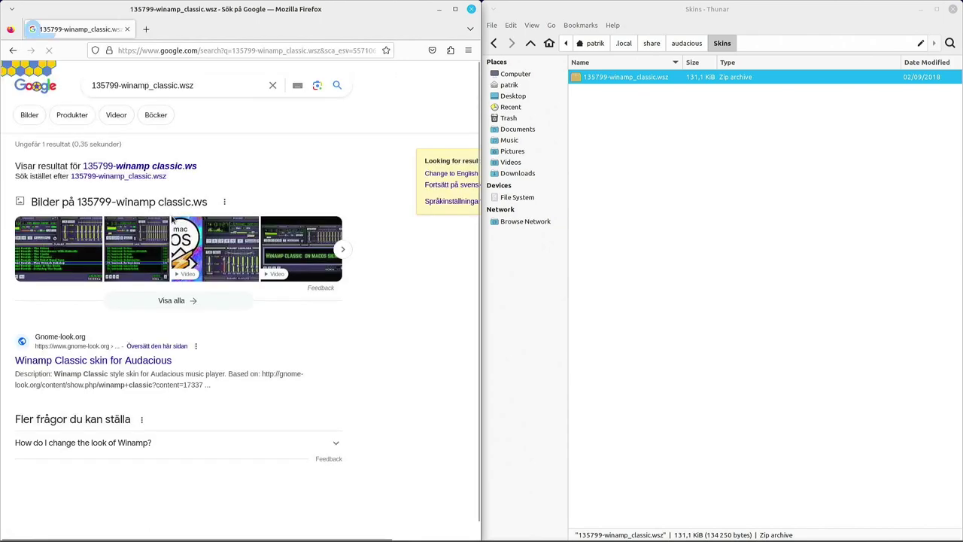
pyautogui.click(153, 363)
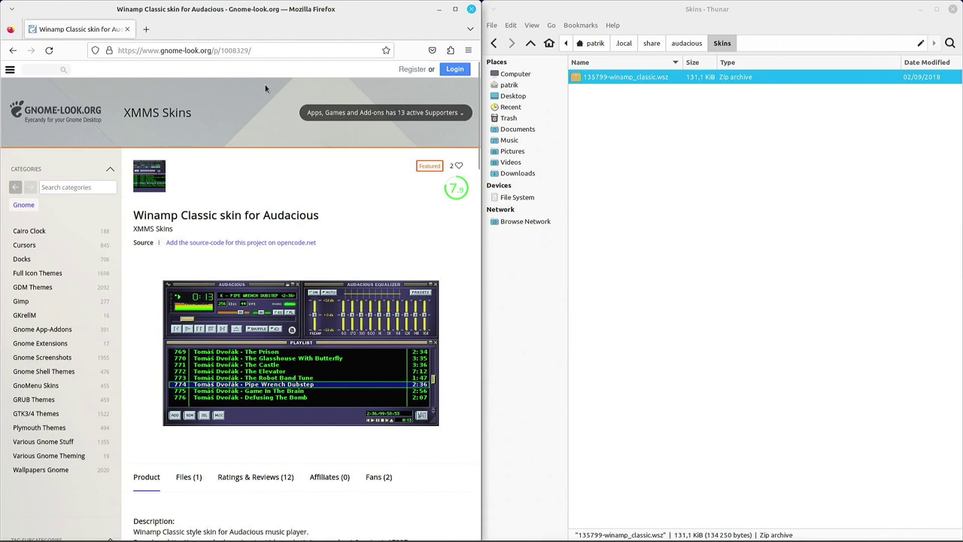
# - Show the skin's Files list with 135799-winamp_classic.wsz, then open the Videos folder in Thunar
pyautogui.click(262, 53)
pyautogui.scroll(-3, 193, 249)
pyautogui.click(192, 251)
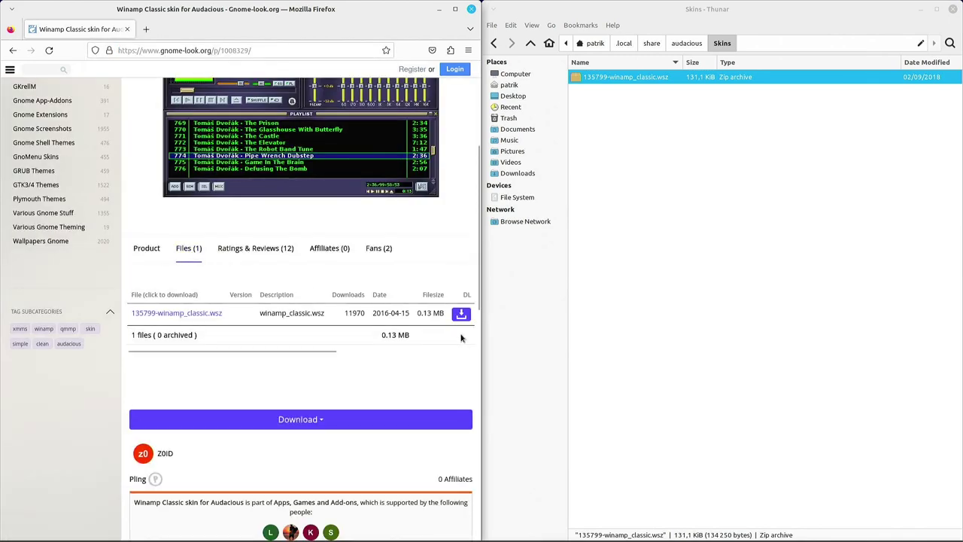
pyautogui.scroll(3, 322, 373)
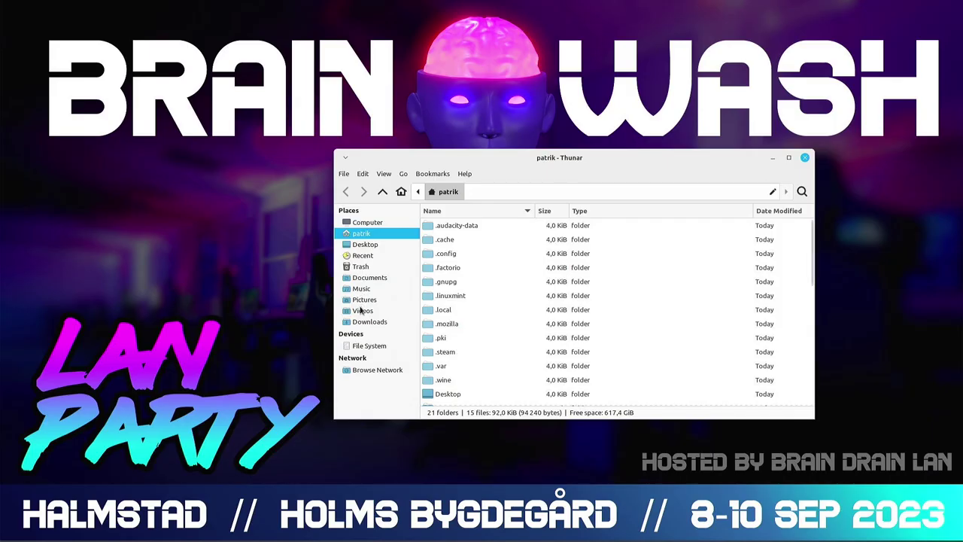
pyautogui.click(361, 310)
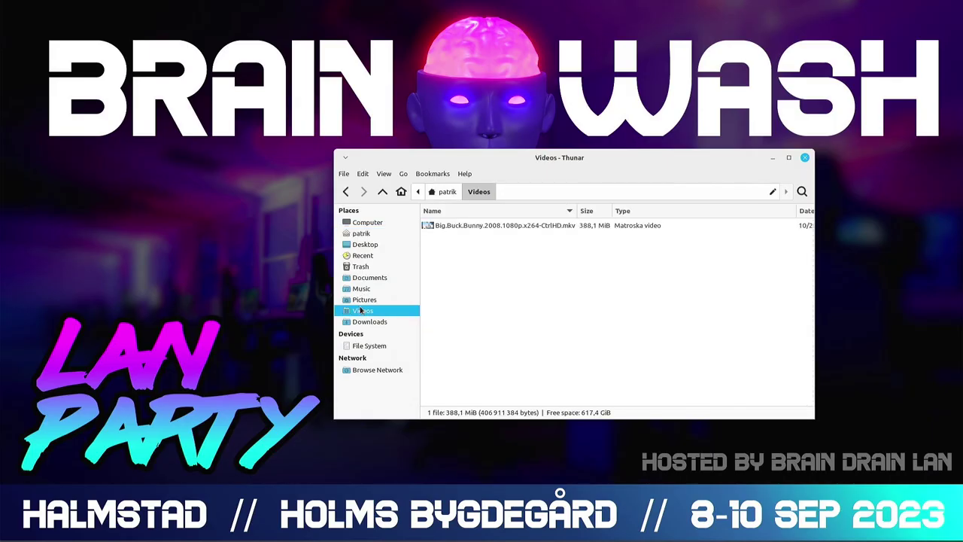
# - Play Big.Buck.Bunny.2008.1080p.x264-CtrlHD.mkv with mpv Media Player in fullscreen
pyautogui.rightClick(475, 229)
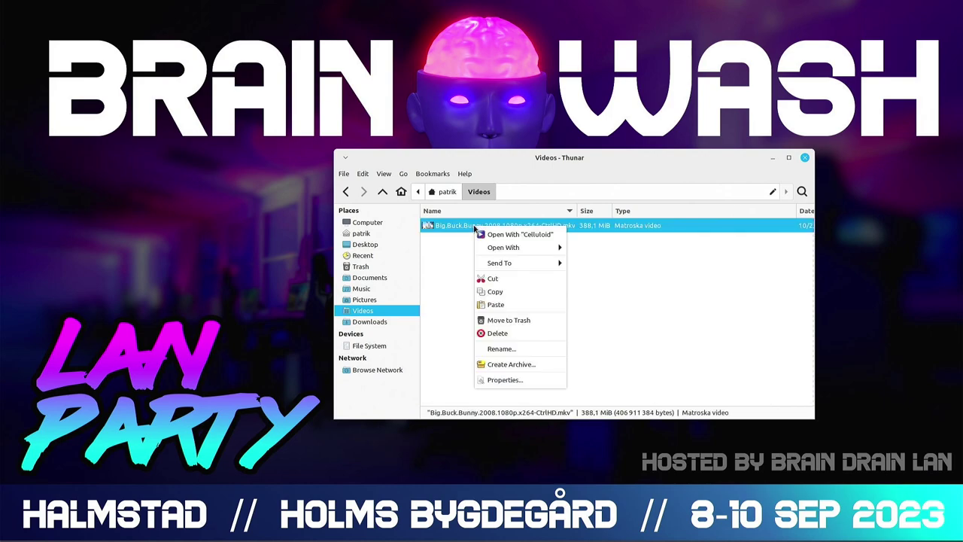
pyautogui.moveTo(542, 252)
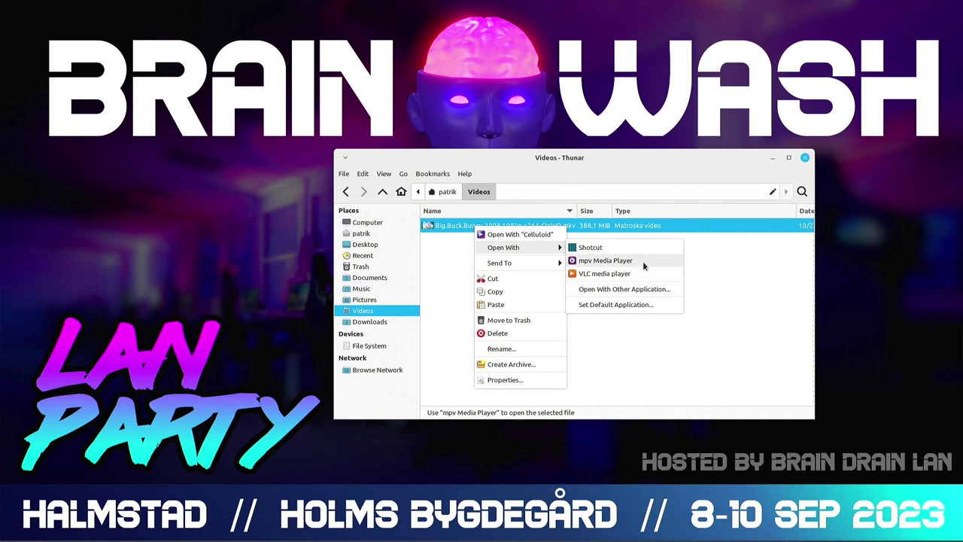
pyautogui.click(642, 261)
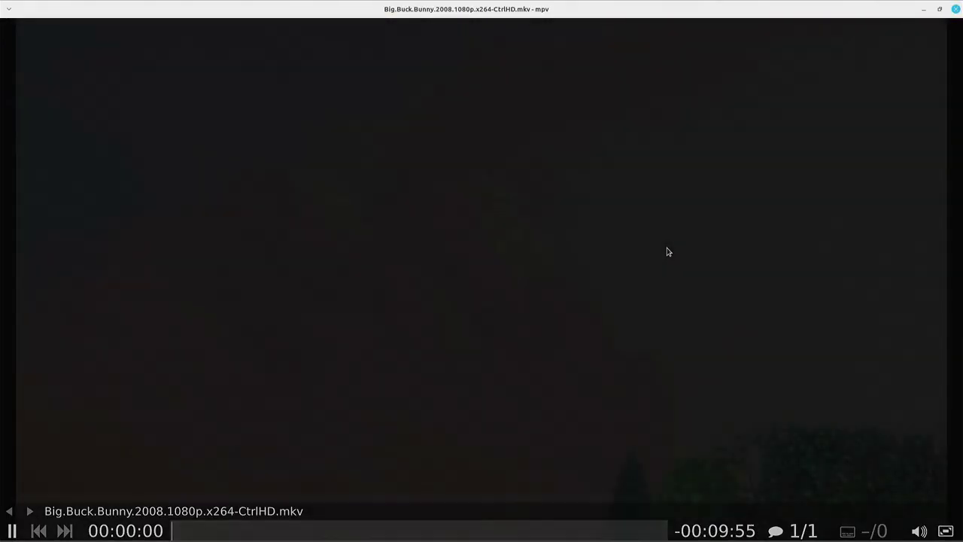
pyautogui.press('f')
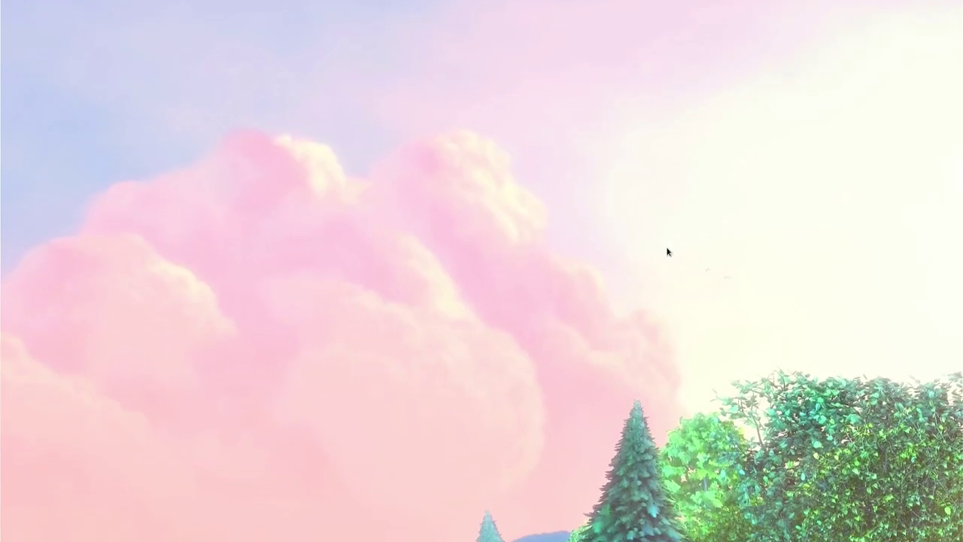